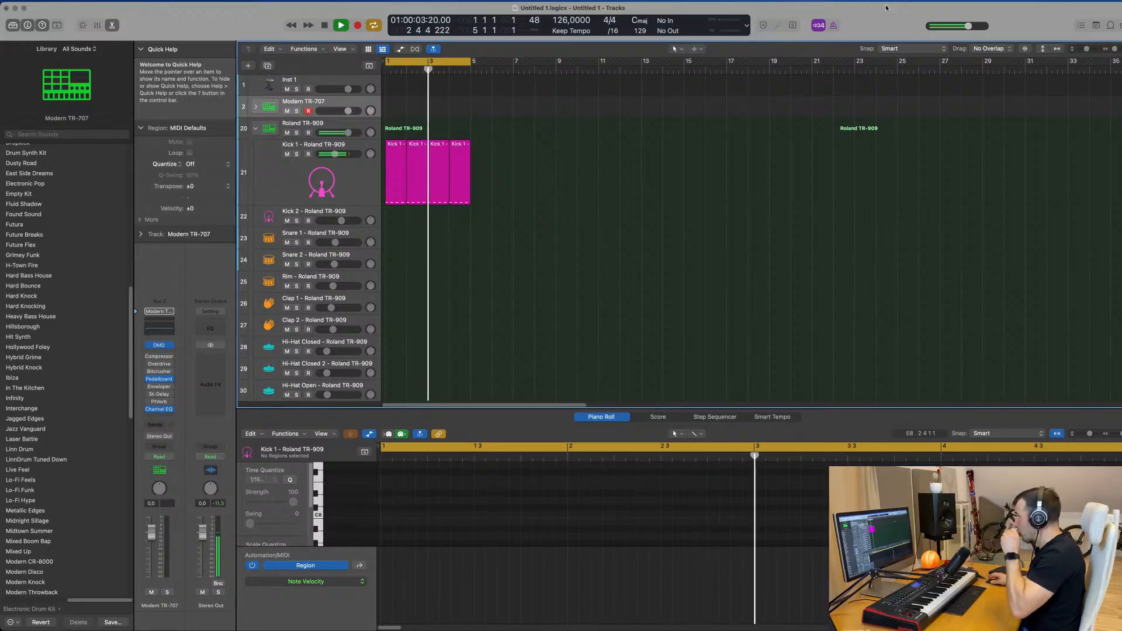
Copy the first Kick 1 region onto the Snare 1 track at bar 1.
{"action": "left_click", "coordinate": [347, 180]}
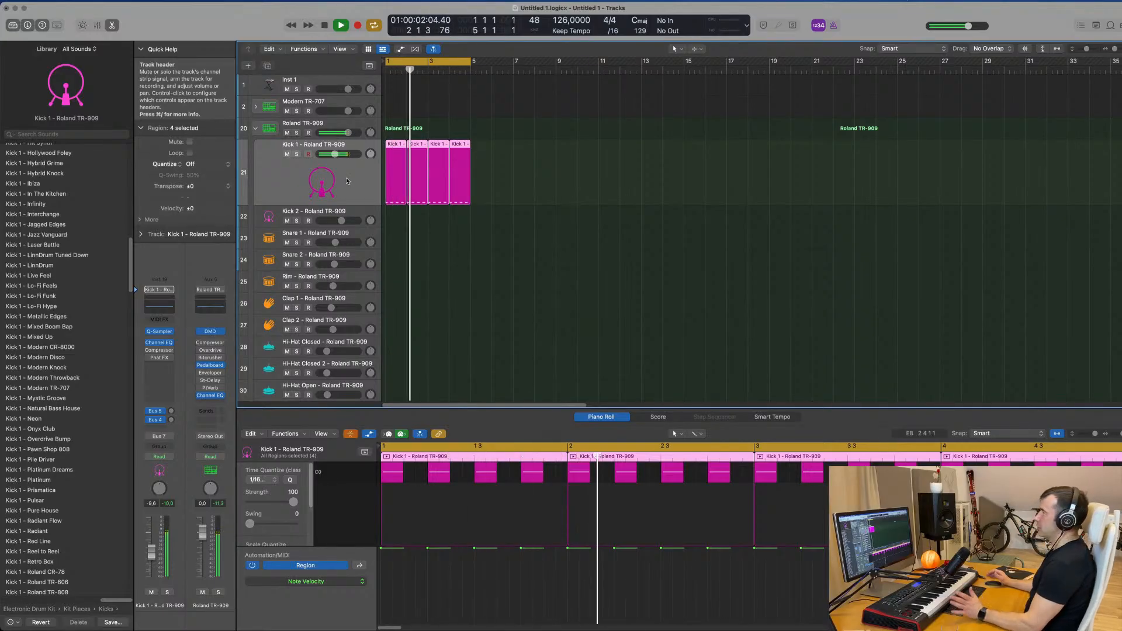
{"action": "scroll", "coordinate": [353, 179], "scroll_direction": "down", "scroll_amount": 3}
{"action": "scroll", "coordinate": [357, 179], "scroll_direction": "down", "scroll_amount": 1}
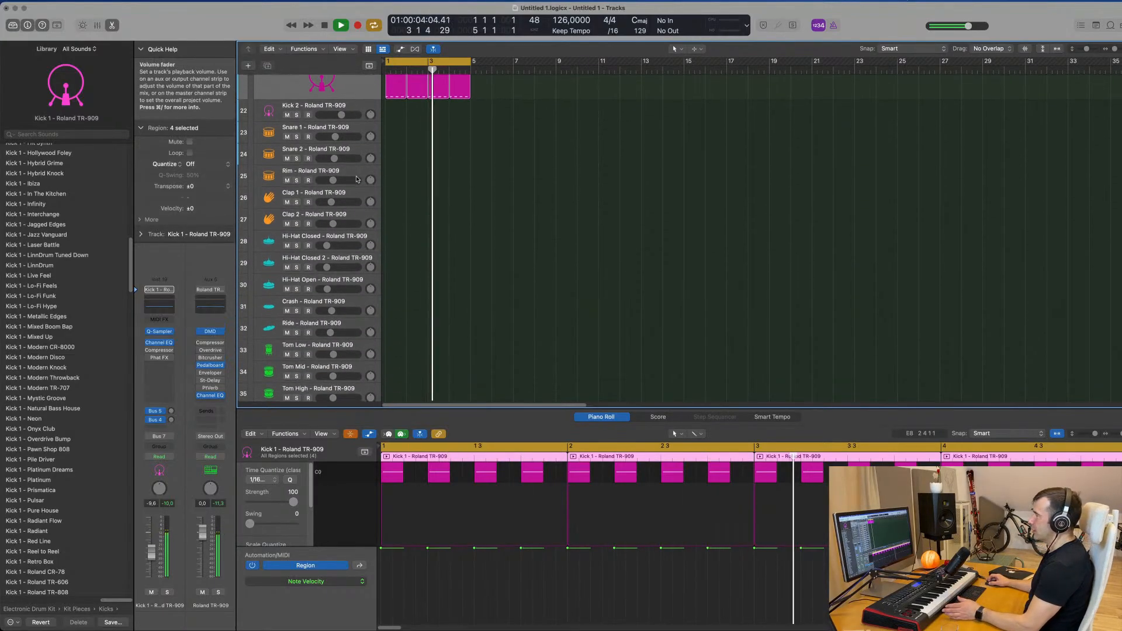
{"action": "scroll", "coordinate": [359, 178], "scroll_direction": "up", "scroll_amount": 4}
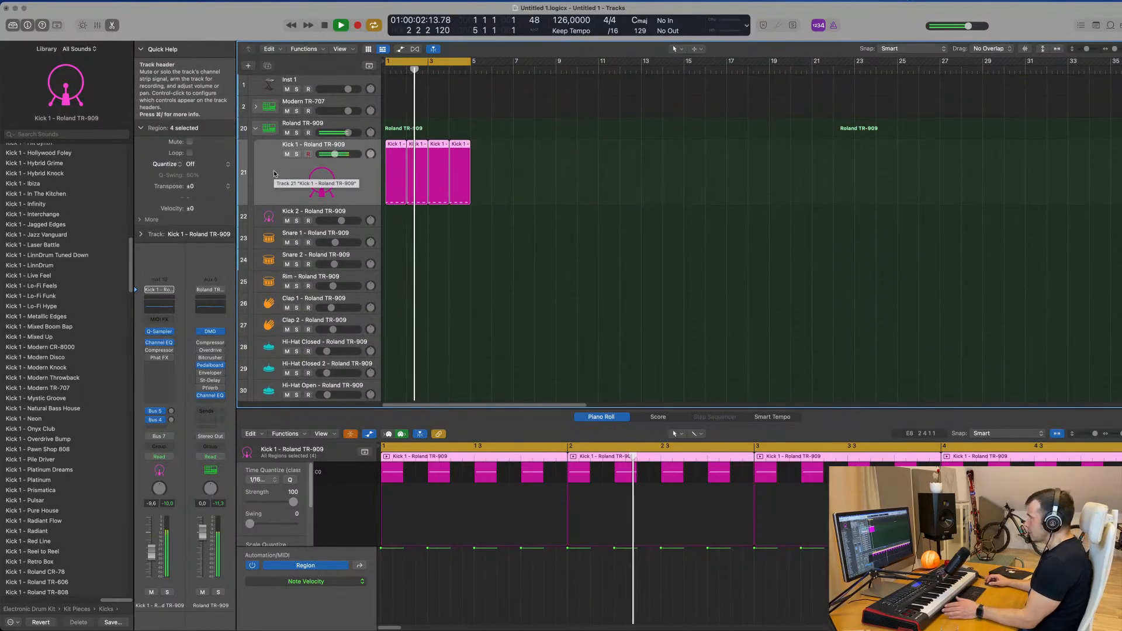
{"action": "left_click", "coordinate": [583, 170]}
{"action": "scroll", "coordinate": [335, 187], "scroll_direction": "down", "scroll_amount": 3}
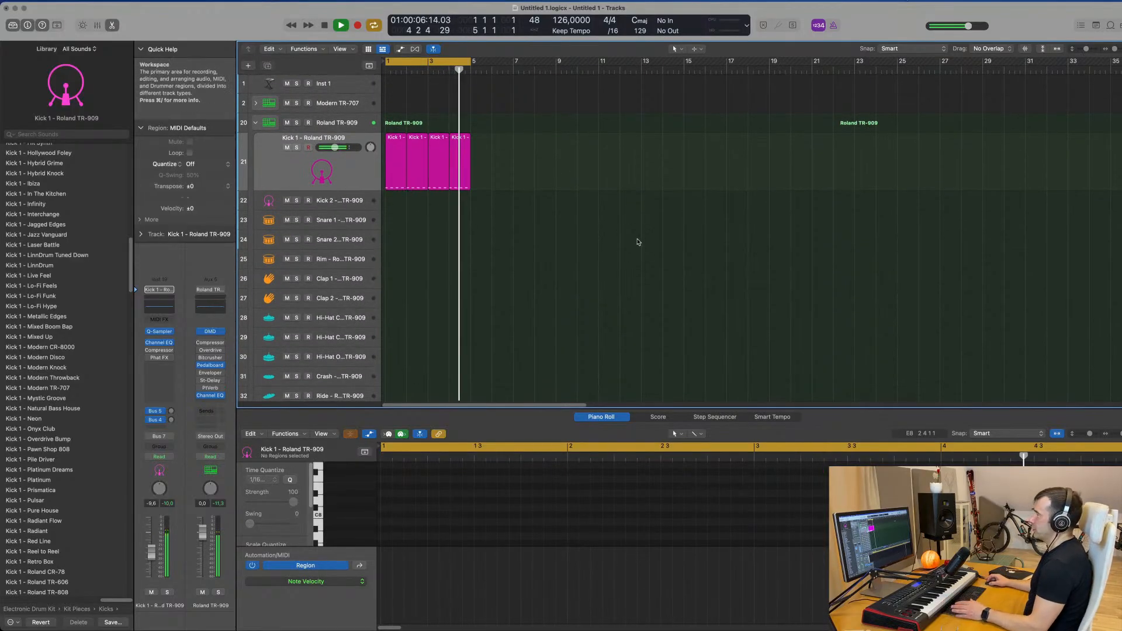
{"action": "left_click", "coordinate": [401, 149]}
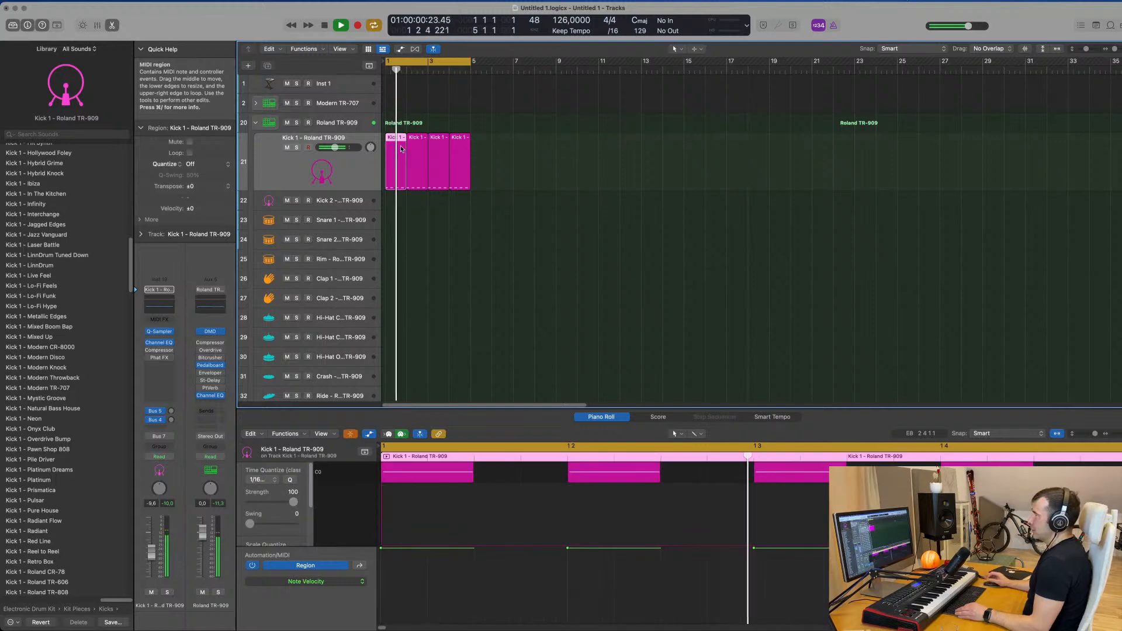
{"action": "left_click_drag", "start_coordinate": [397, 180], "coordinate": [369, 327]}
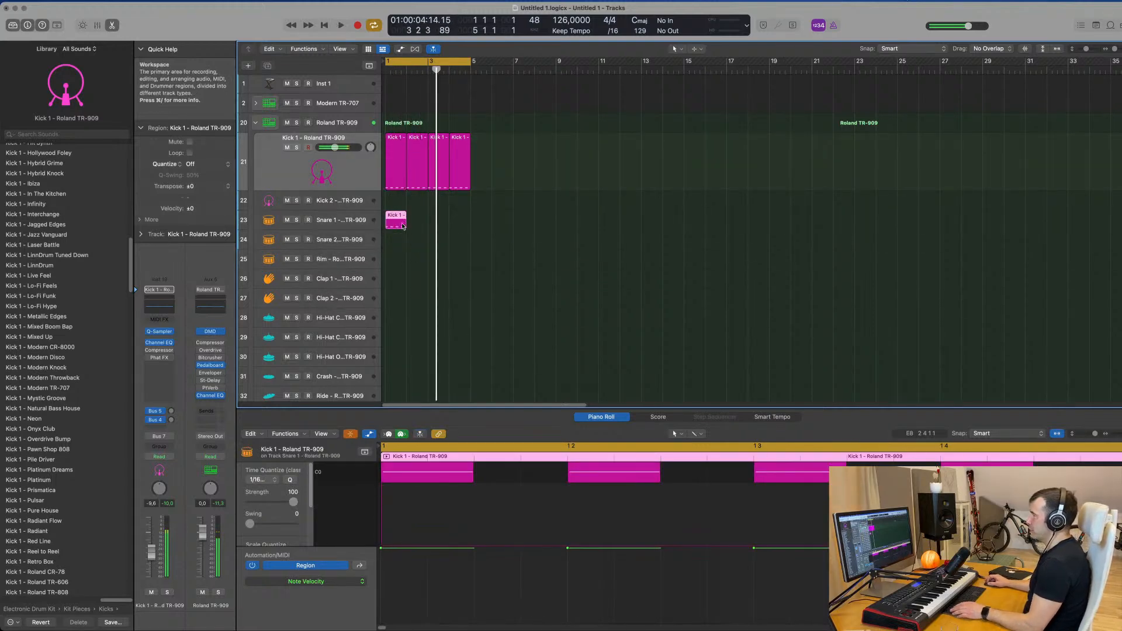
Open the copied Snare 1 region in the Piano Roll and shorten all four of its notes.
{"action": "key", "text": "e"}
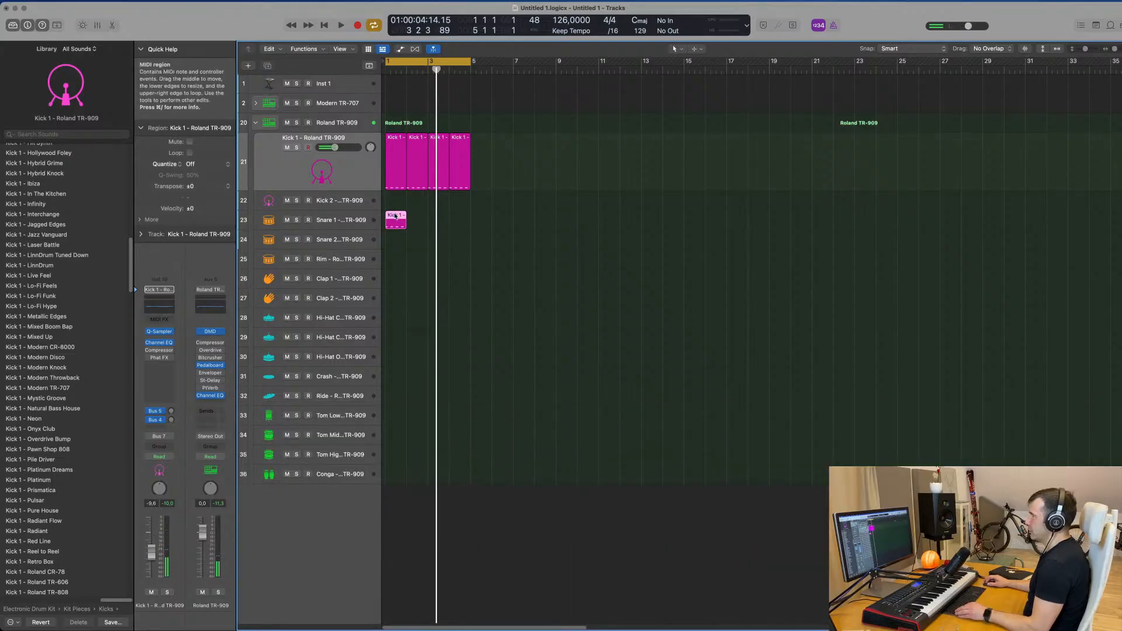
{"action": "double_click", "coordinate": [395, 216]}
{"action": "scroll", "coordinate": [439, 306], "scroll_direction": "left", "scroll_amount": 5}
{"action": "scroll", "coordinate": [526, 521], "scroll_direction": "left", "scroll_amount": 4}
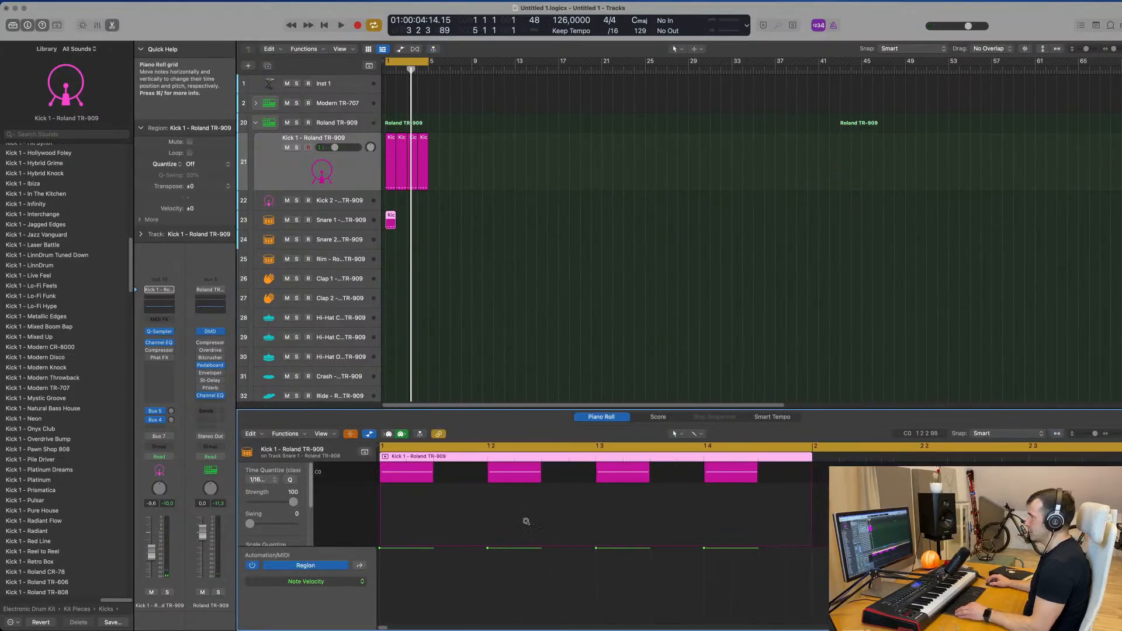
{"action": "scroll", "coordinate": [526, 522], "scroll_direction": "left", "scroll_amount": 2}
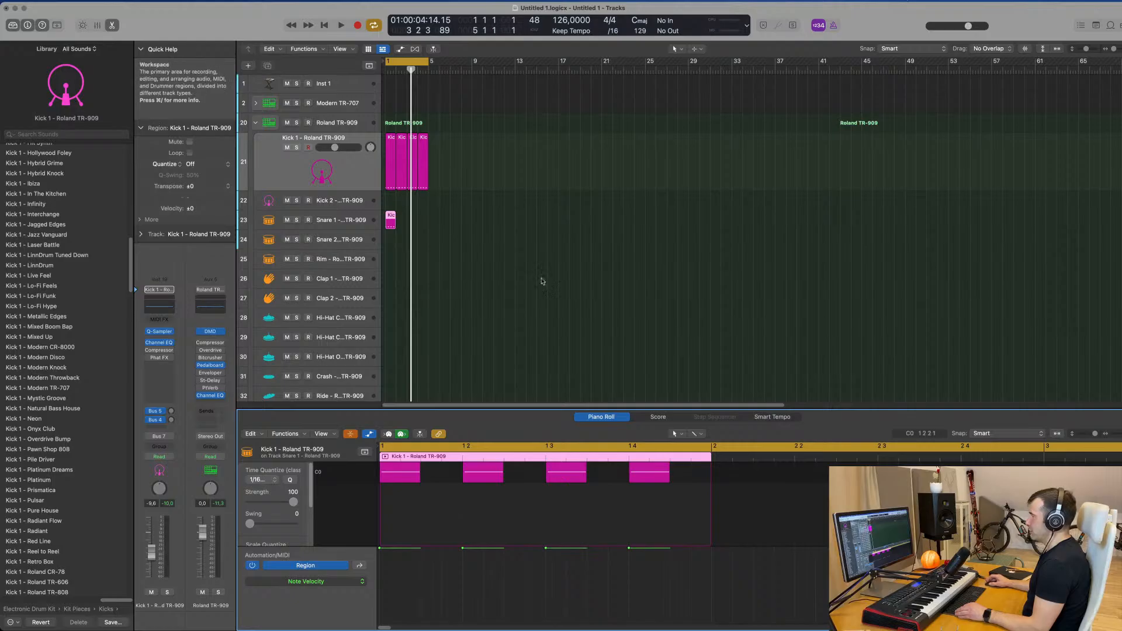
{"action": "key", "text": "a"}
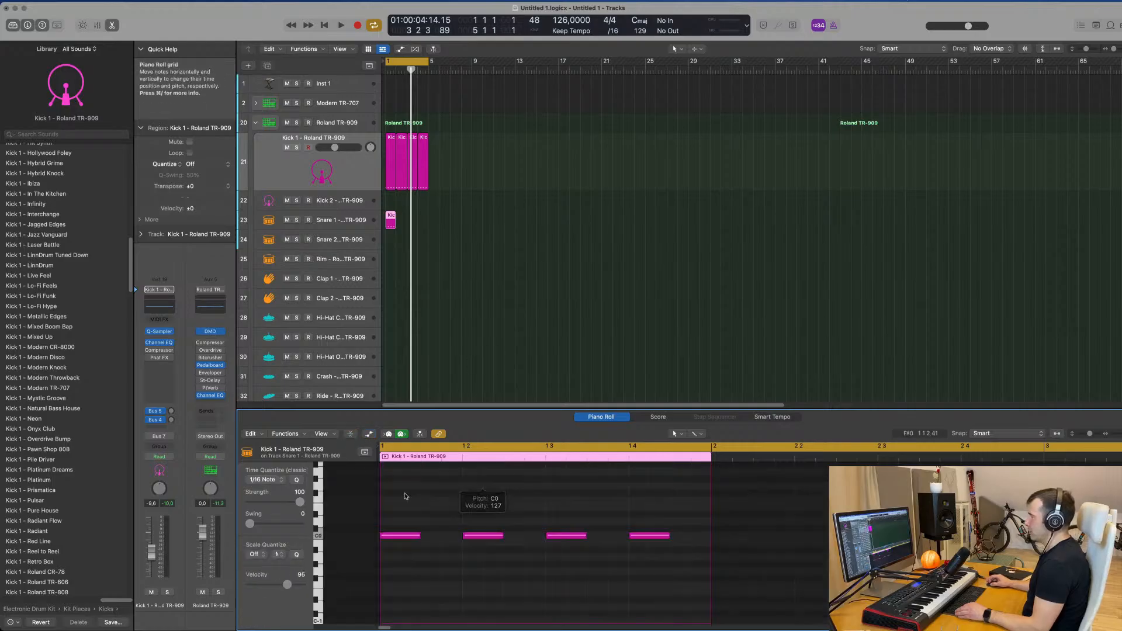
{"action": "left_click_drag", "start_coordinate": [401, 514], "coordinate": [739, 607]}
{"action": "left_click_drag", "start_coordinate": [672, 539], "coordinate": [644, 539]}
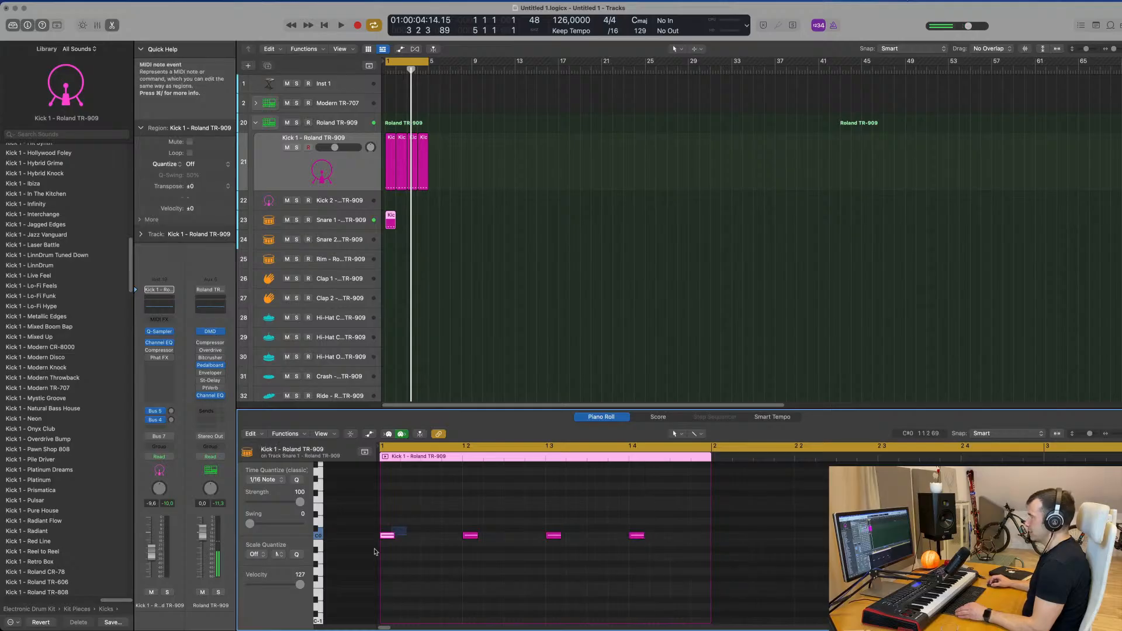
Delete the notes on beats 1 and 3 of the Snare 1 region and transpose the remaining two up to C3.
{"action": "left_click", "coordinate": [392, 537]}
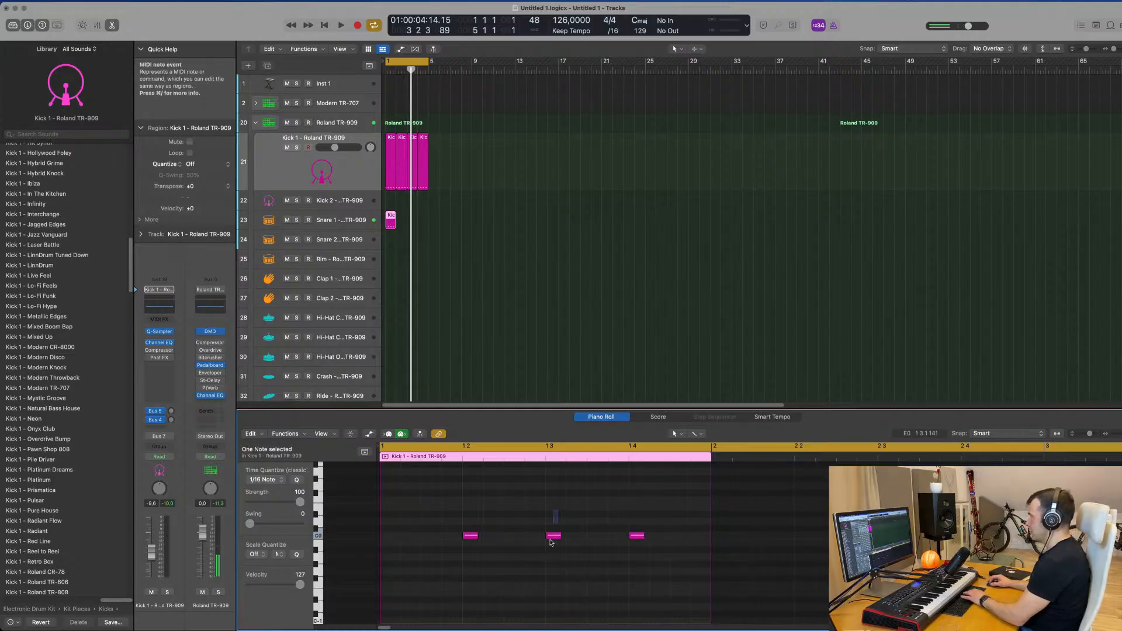
{"action": "left_click_drag", "start_coordinate": [458, 520], "coordinate": [771, 612]}
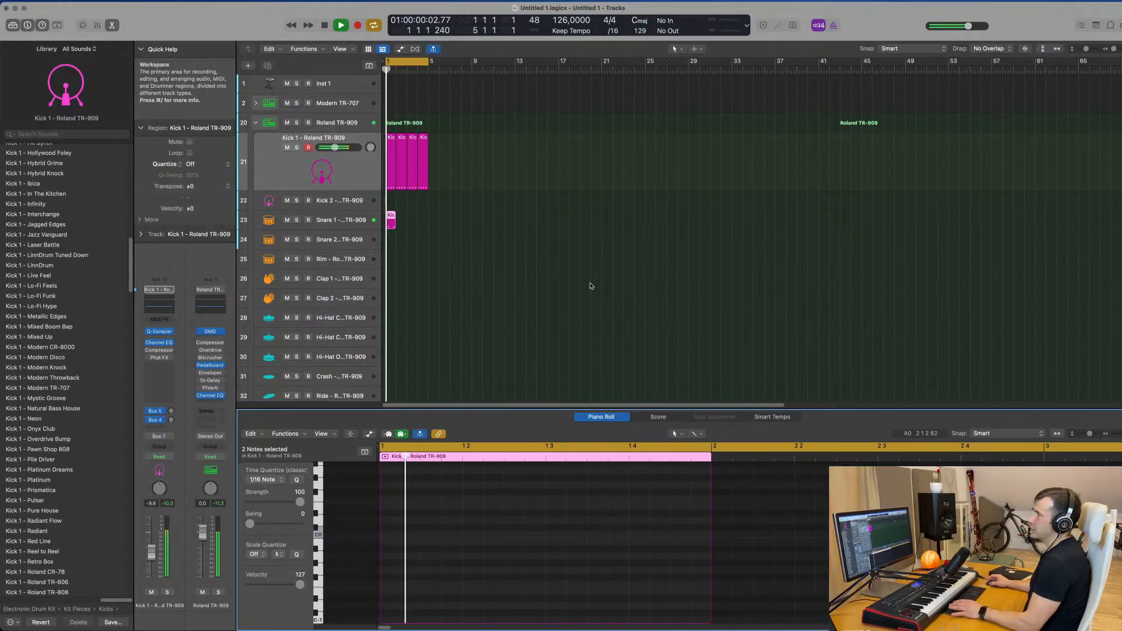
Lower the Snare 1 track's volume to about -13.8 dB while checking it in playback.
{"action": "left_click", "coordinate": [330, 225]}
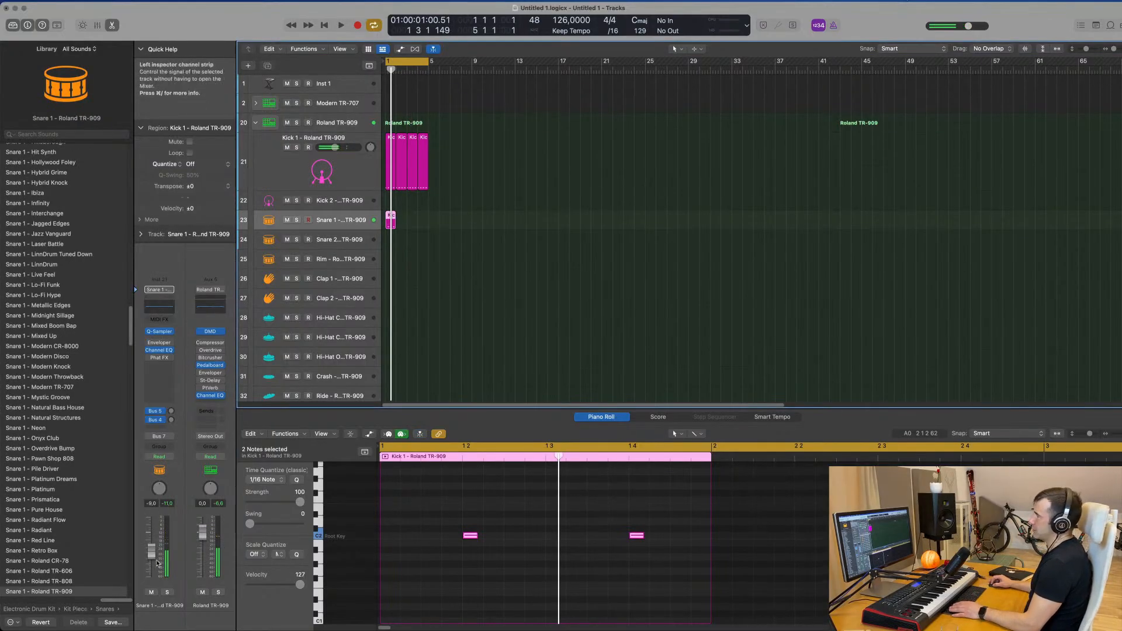
{"action": "left_click_drag", "start_coordinate": [151, 564], "coordinate": [151, 567]}
{"action": "key", "text": "space"}
{"action": "key", "text": "space"}
{"action": "key", "text": "space"}
Repeat the one-bar Snare 1 region three times so it fills bars 1 to 4.
{"action": "key", "text": "super+r"}
{"action": "key", "text": "super+r"}
{"action": "key", "text": "super+r"}
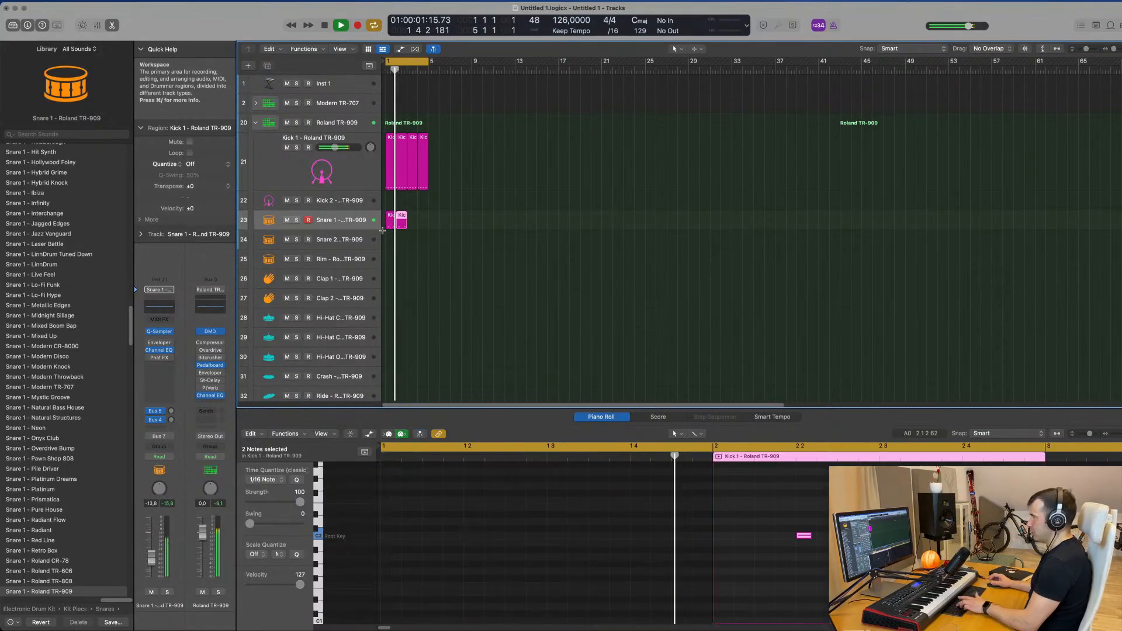
{"action": "left_click", "coordinate": [476, 221]}
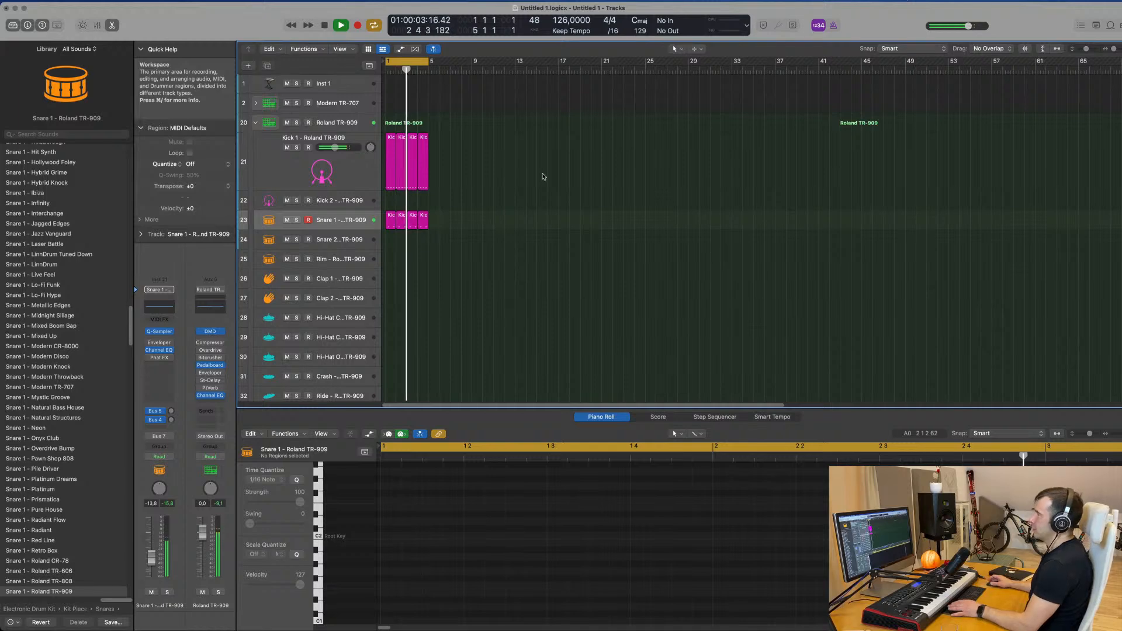
Copy the first Kick 1 region onto the Crash track at bar 1.
{"action": "scroll", "coordinate": [540, 203], "scroll_direction": "down", "scroll_amount": 1}
{"action": "scroll", "coordinate": [472, 142], "scroll_direction": "up", "scroll_amount": 1}
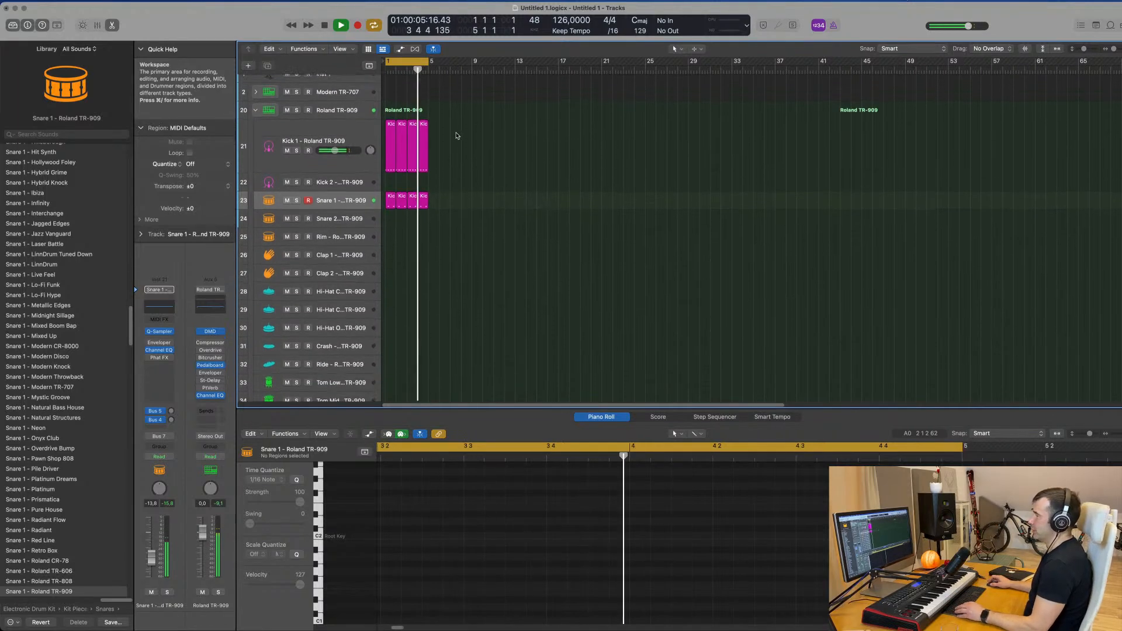
{"action": "left_click", "coordinate": [391, 137]}
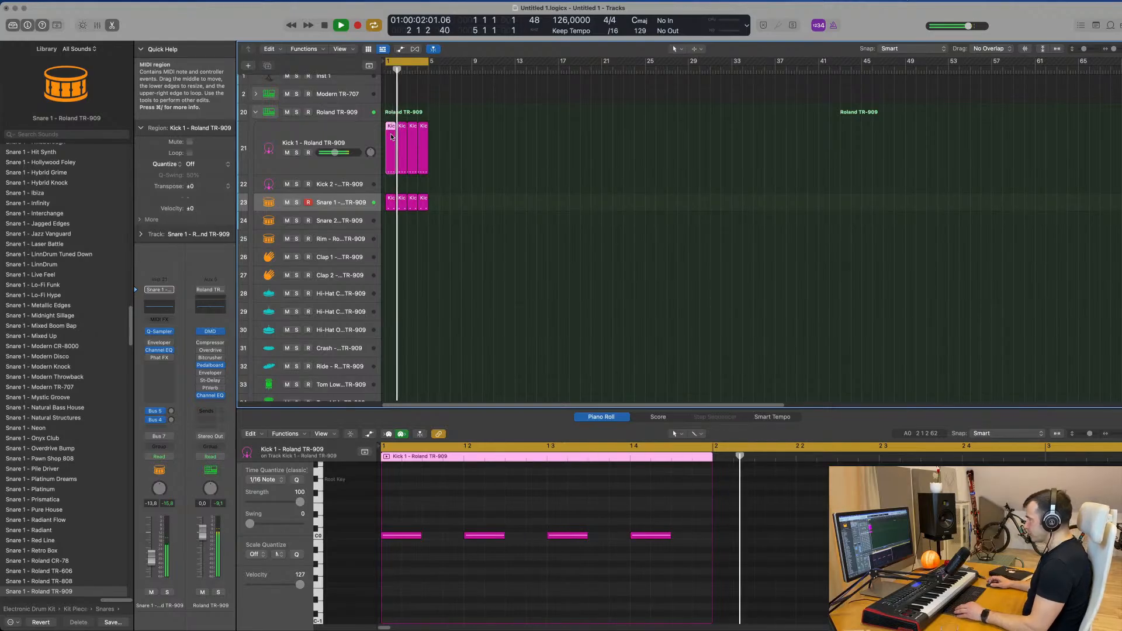
{"action": "left_click_drag", "start_coordinate": [391, 220], "coordinate": [394, 350]}
{"action": "key", "text": "space"}
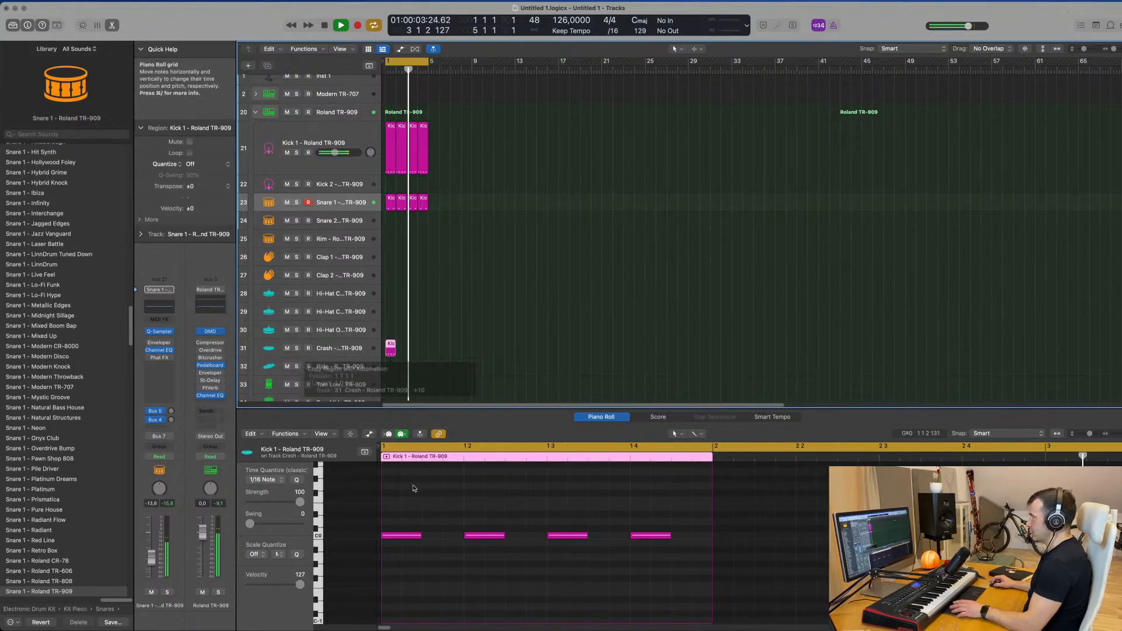
Shorten the four notes in the Crash region and move them to the offbeats at C3.
{"action": "left_click_drag", "start_coordinate": [408, 524], "coordinate": [647, 541]}
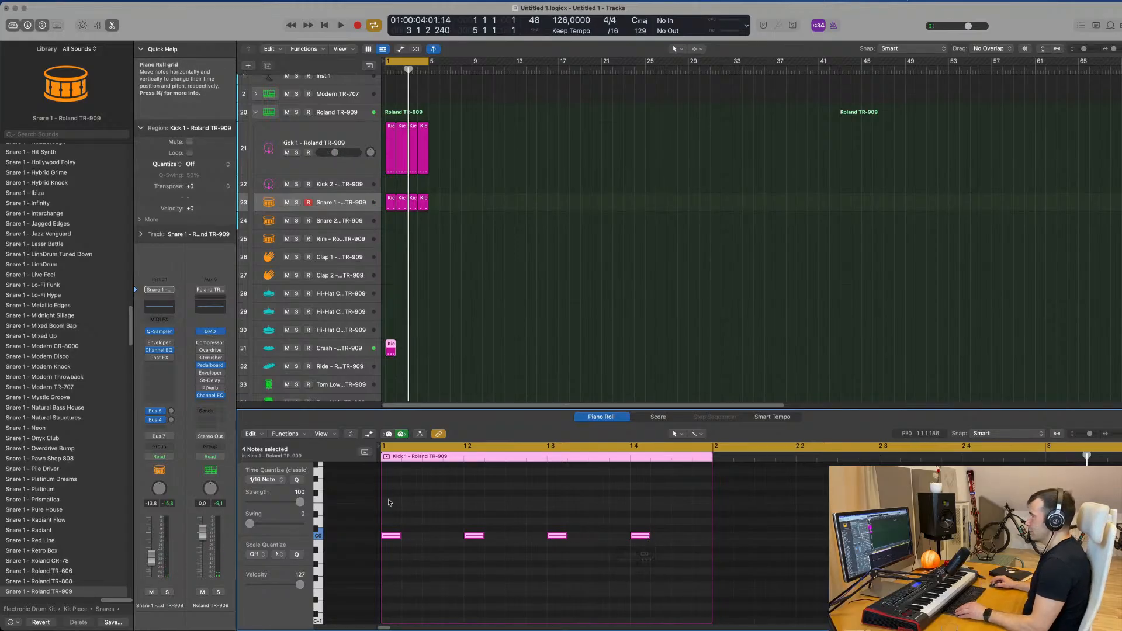
{"action": "left_click_drag", "start_coordinate": [392, 536], "coordinate": [433, 541]}
{"action": "key", "text": "Return"}
{"action": "scroll", "coordinate": [502, 356], "scroll_direction": "down", "scroll_amount": 2}
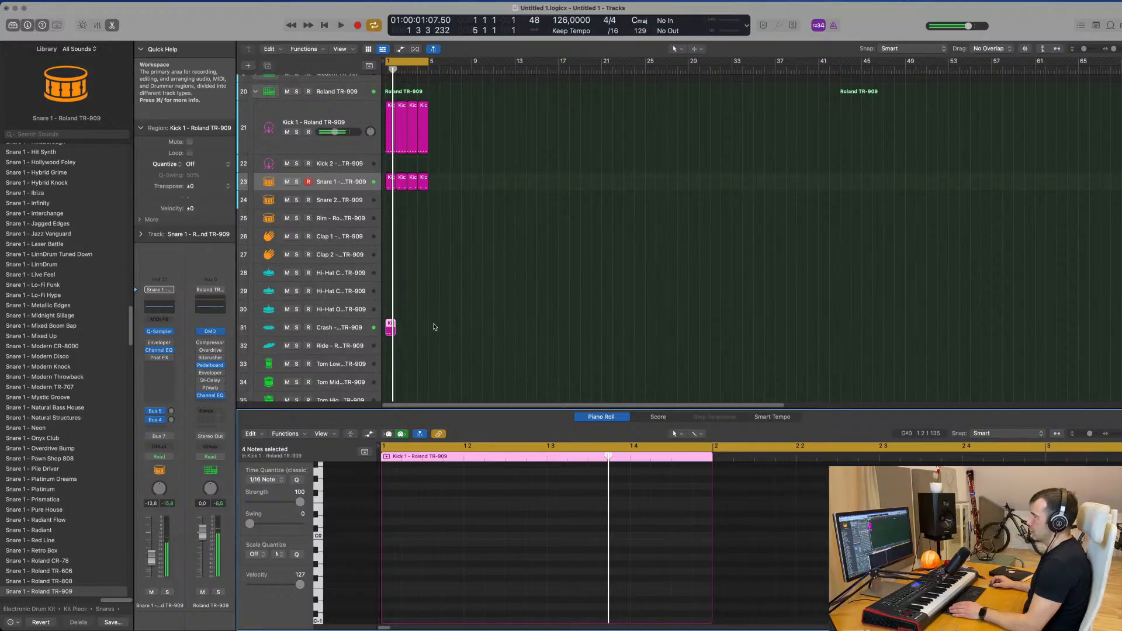
{"action": "scroll", "coordinate": [458, 493], "scroll_direction": "up", "scroll_amount": 10}
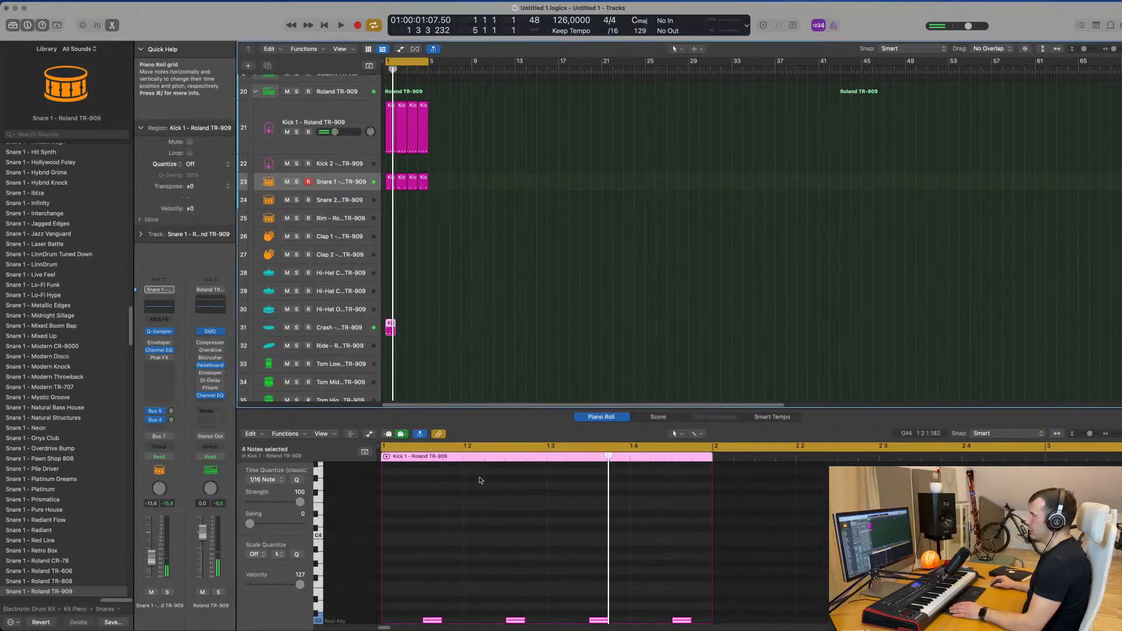
Repeat the one-bar Crash region to fill bars 1 to 4 and select the Crash track.
{"action": "key", "text": "super+r"}
{"action": "key", "text": "super+r"}
{"action": "left_click", "coordinate": [376, 331]}
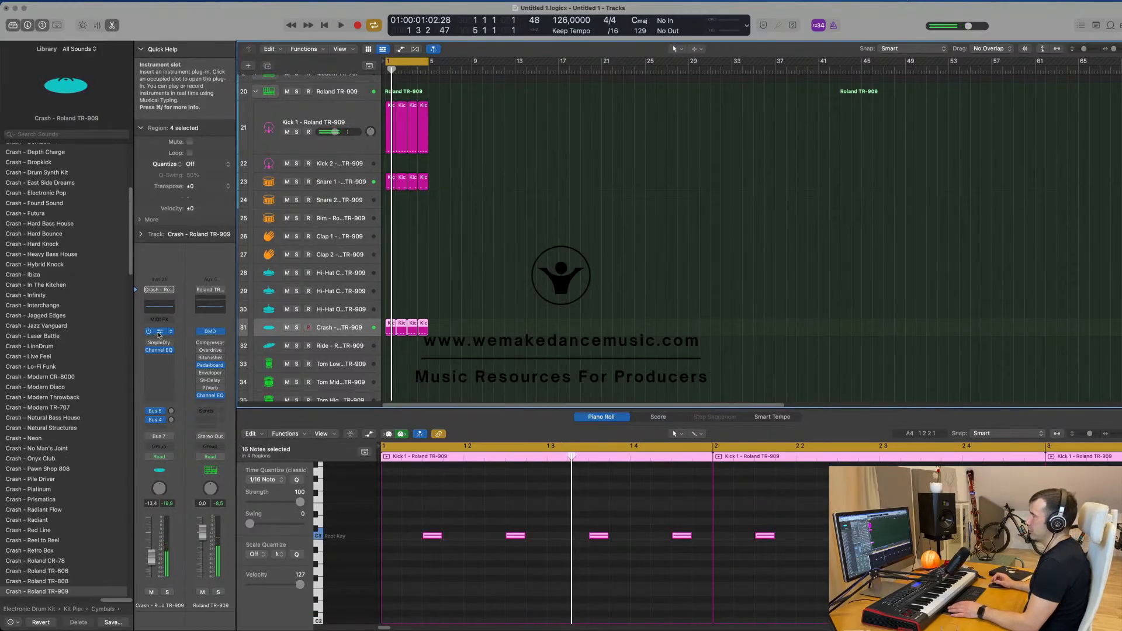
In the Crash track's Quick Sampler, trim the sample end to about 0.239 s and add a fade-out of about 0.105 s.
{"action": "left_click", "coordinate": [159, 331]}
{"action": "key", "text": "space"}
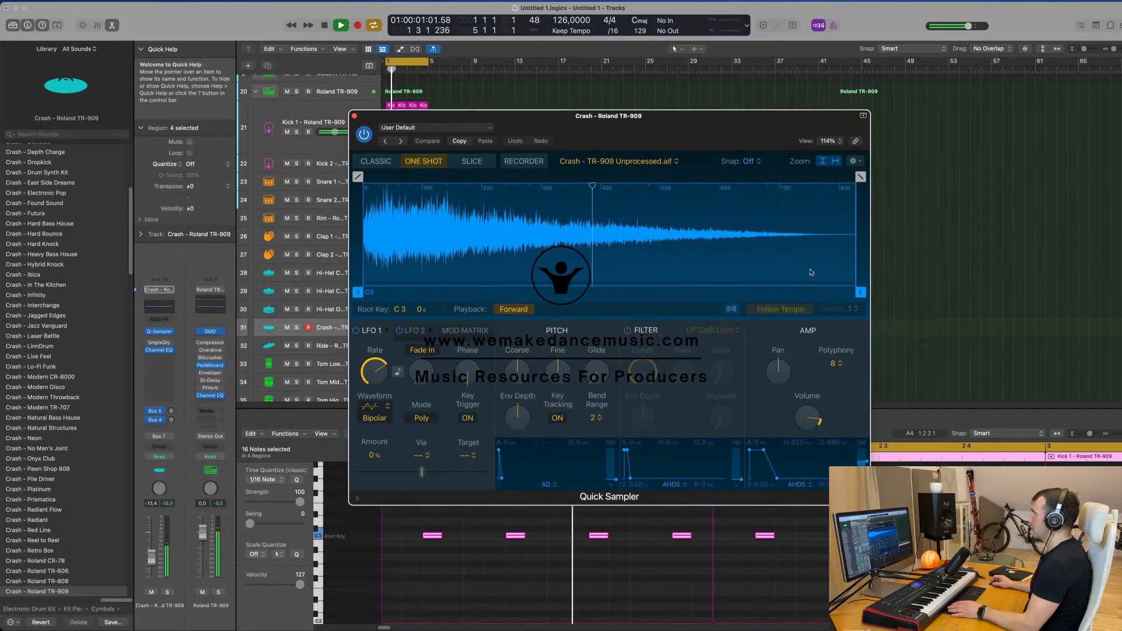
{"action": "left_click_drag", "start_coordinate": [857, 296], "coordinate": [500, 293]}
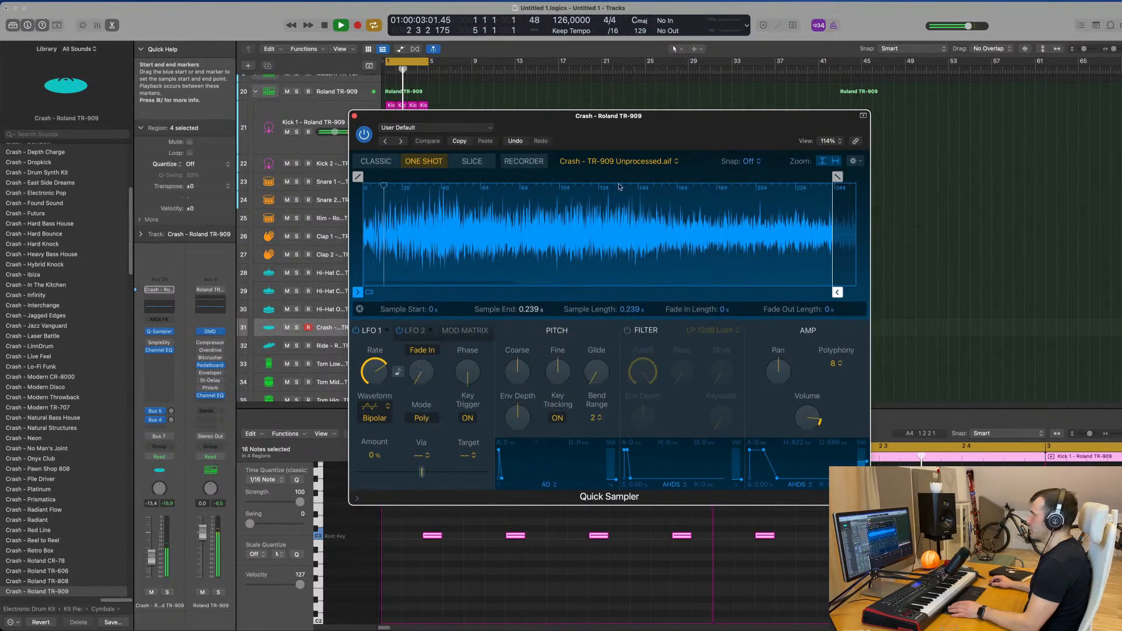
{"action": "mouse_move", "coordinate": [838, 177]}
{"action": "left_mouse_down"}
{"action": "mouse_move", "coordinate": [551, 181]}
{"action": "mouse_move", "coordinate": [629, 179]}
{"action": "left_mouse_up"}
{"action": "left_click_drag", "start_coordinate": [648, 119], "coordinate": [724, 103]}
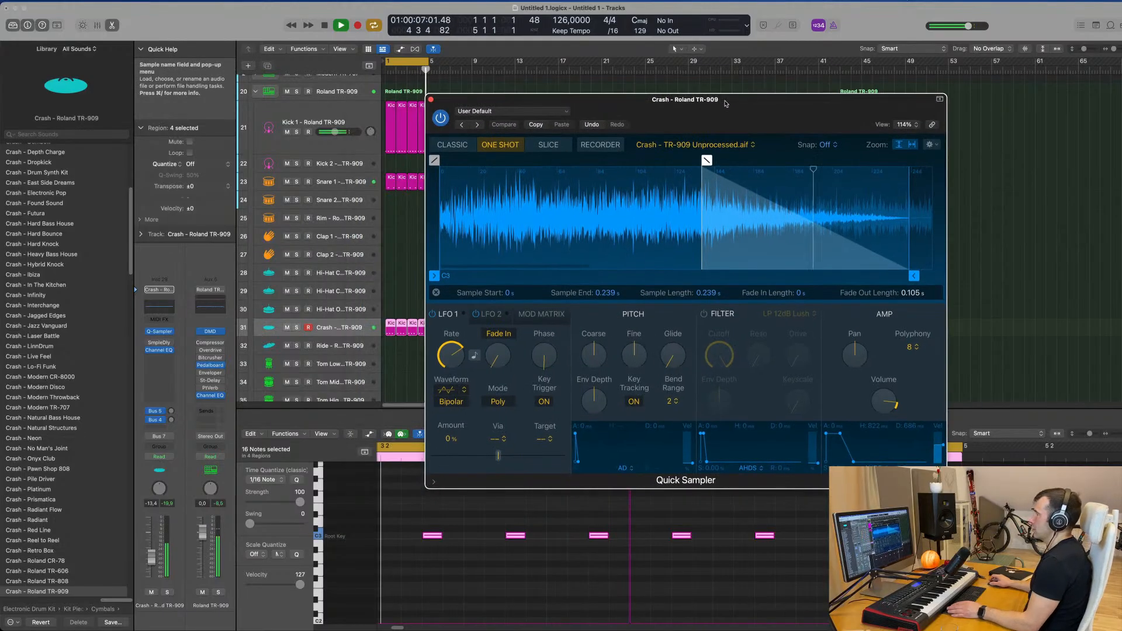
{"action": "left_click", "coordinate": [431, 98]}
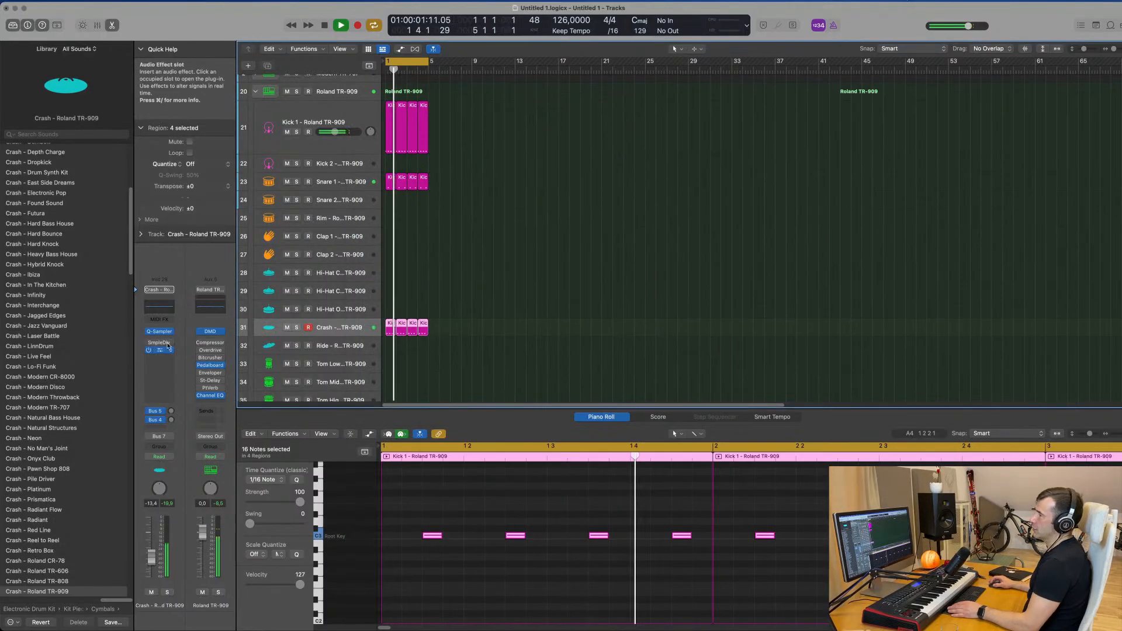
Insert a stereo Distortion II effect on the Crash track and load its Biting Distortion Light preset.
{"action": "left_click", "coordinate": [161, 358]}
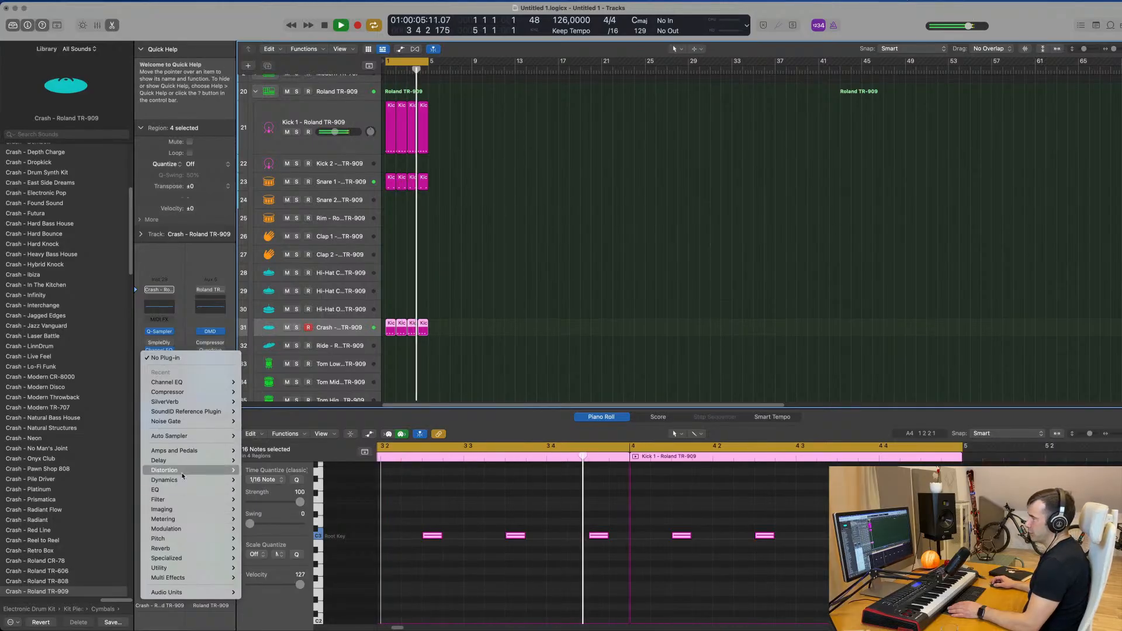
{"action": "mouse_move", "coordinate": [183, 475]}
{"action": "mouse_move", "coordinate": [280, 387]}
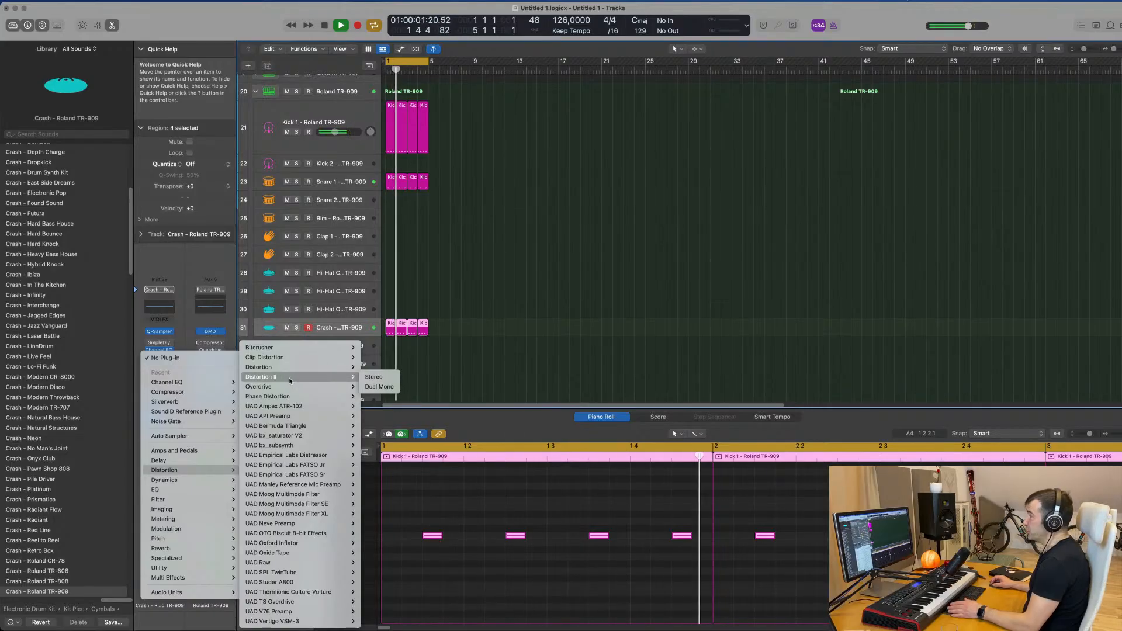
{"action": "left_click", "coordinate": [375, 378]}
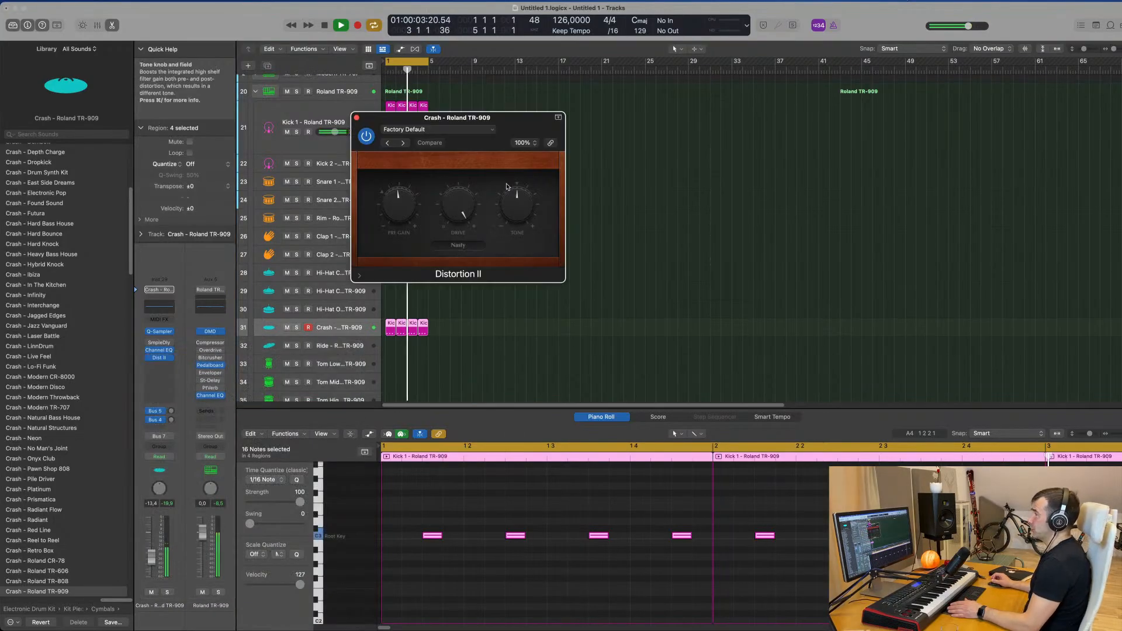
{"action": "left_click_drag", "start_coordinate": [494, 115], "coordinate": [661, 233]}
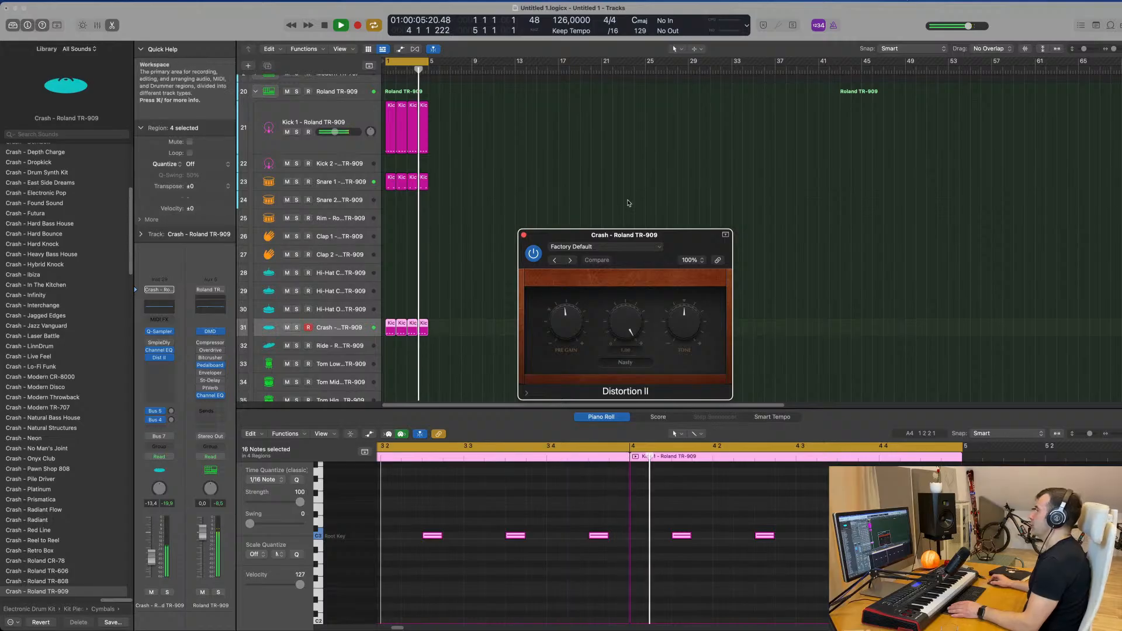
{"action": "left_click", "coordinate": [610, 252]}
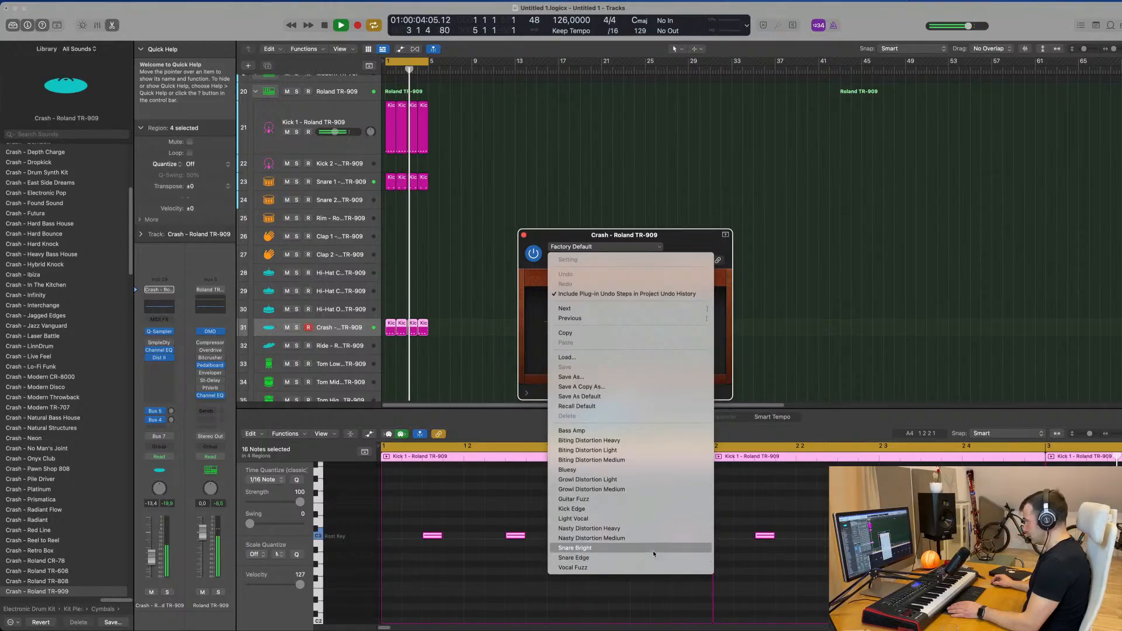
{"action": "left_click", "coordinate": [657, 456]}
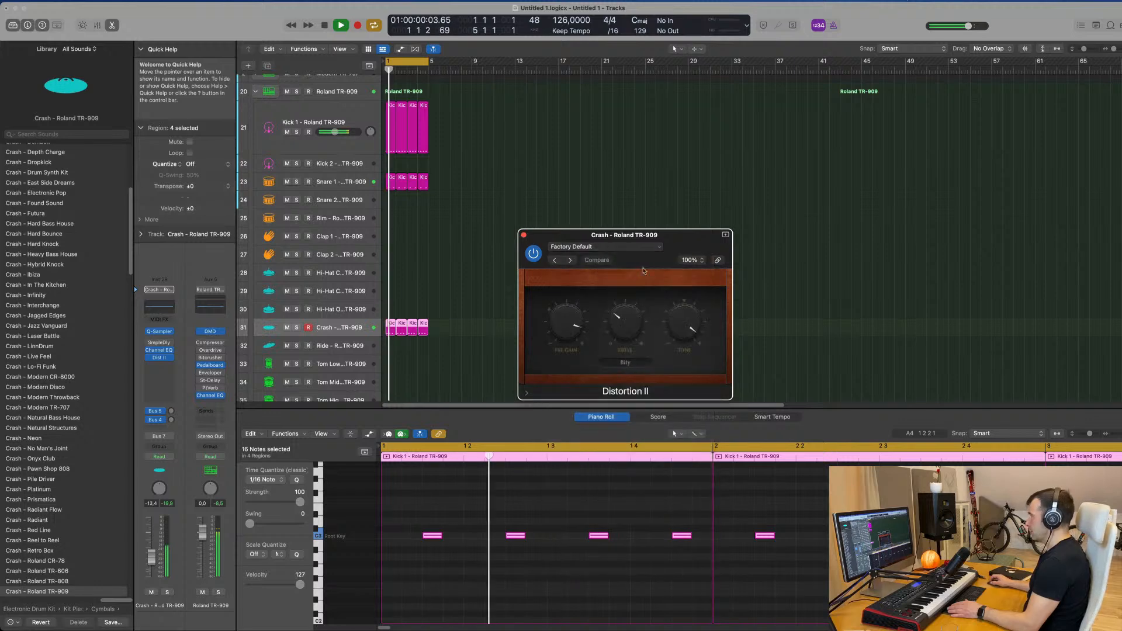
Lower the Crash track's volume to about -27.0 dB and play the beat.
{"action": "key", "text": "space"}
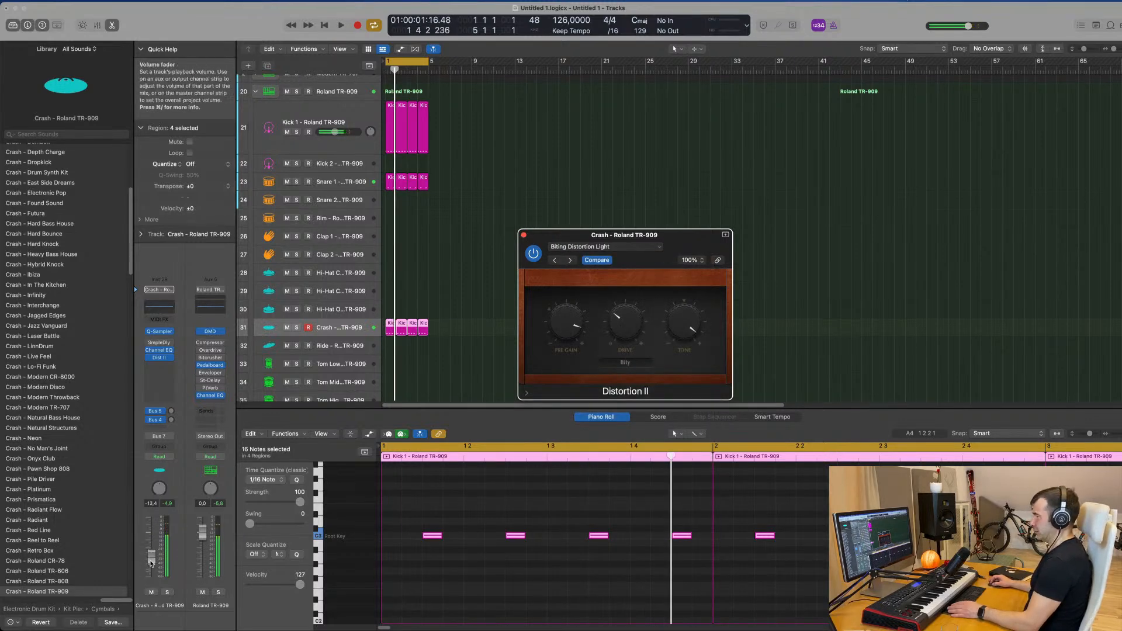
{"action": "left_click_drag", "start_coordinate": [151, 561], "coordinate": [151, 574]}
{"action": "key", "text": "space"}
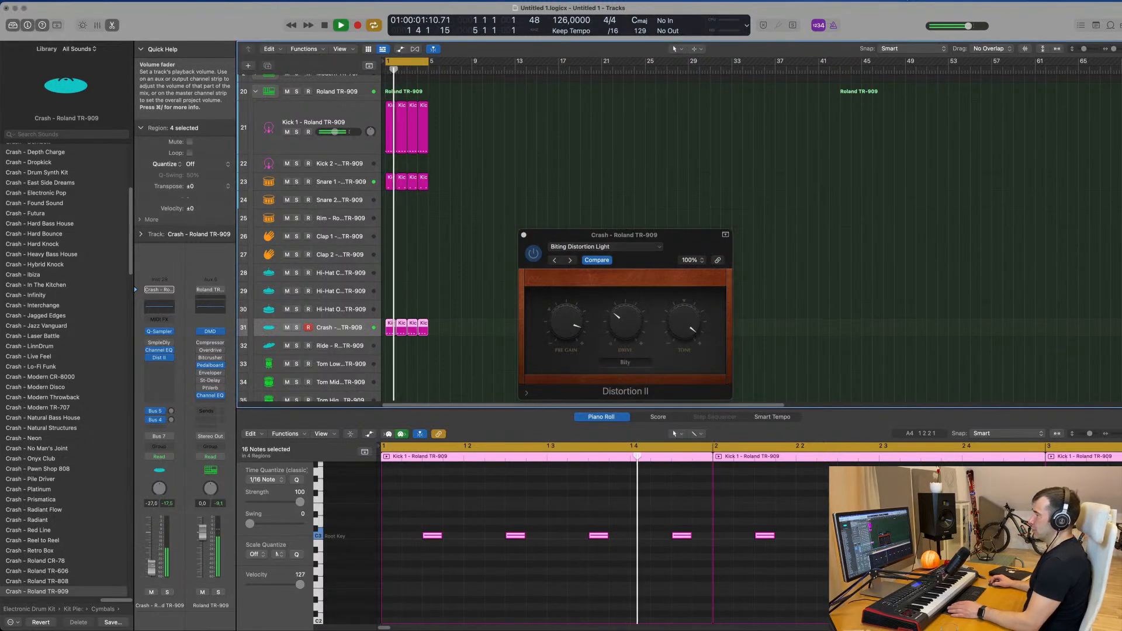
Load the Biting Distortion Heavy preset in the Crash track's Distortion II and set the track's volume to about -16.8 dB.
{"action": "left_click_drag", "start_coordinate": [625, 319], "coordinate": [630, 295]}
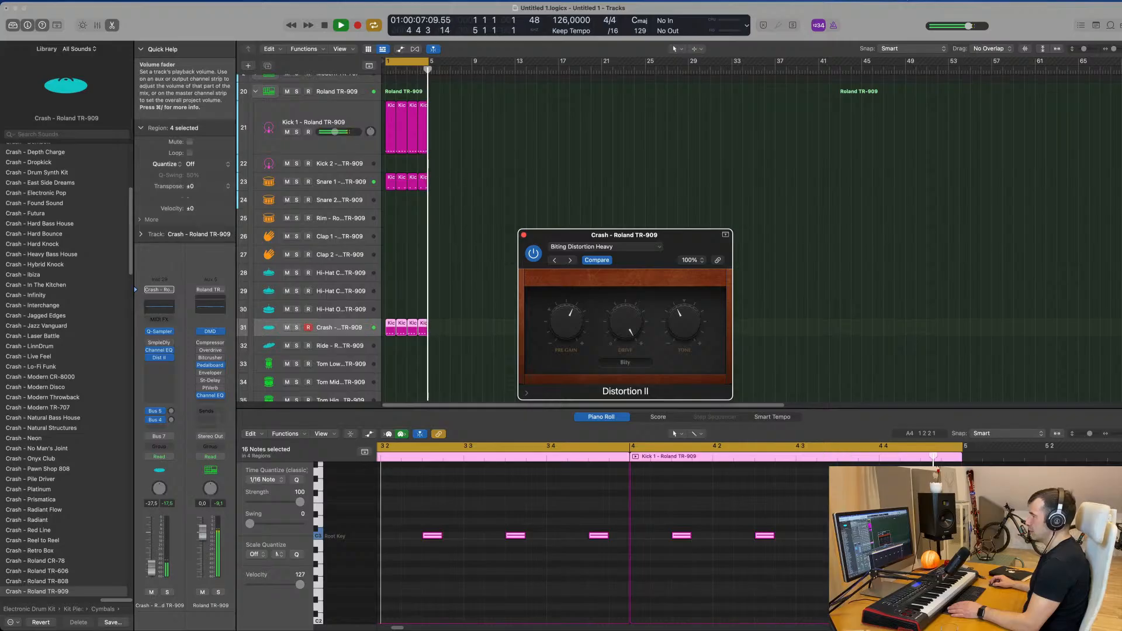
{"action": "left_click_drag", "start_coordinate": [152, 566], "coordinate": [151, 558]}
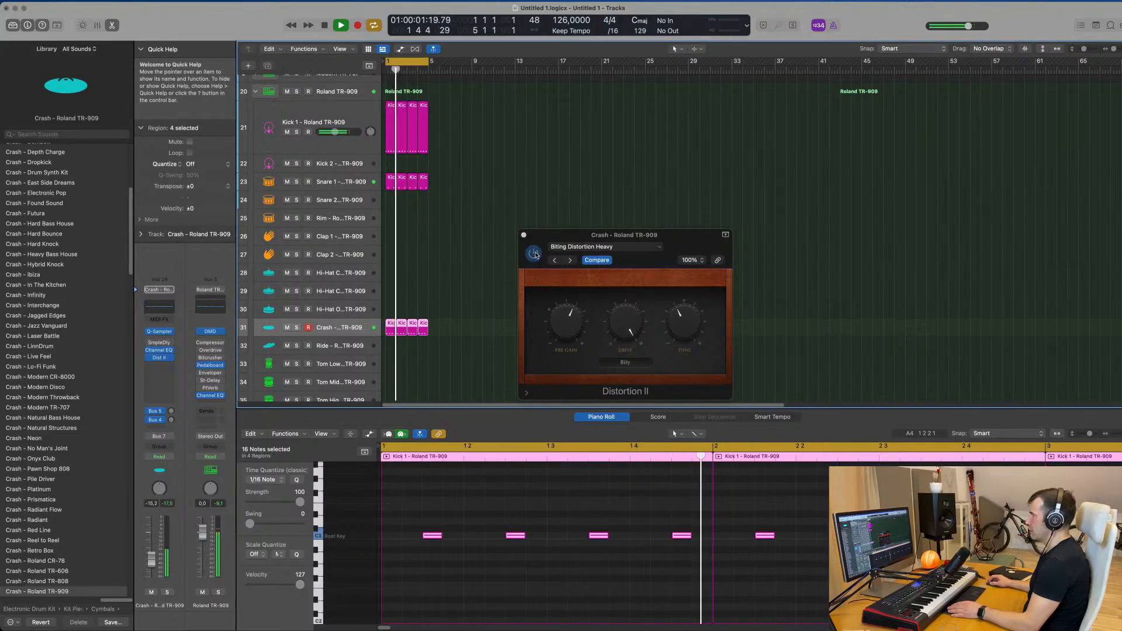
{"action": "left_click", "coordinate": [534, 253]}
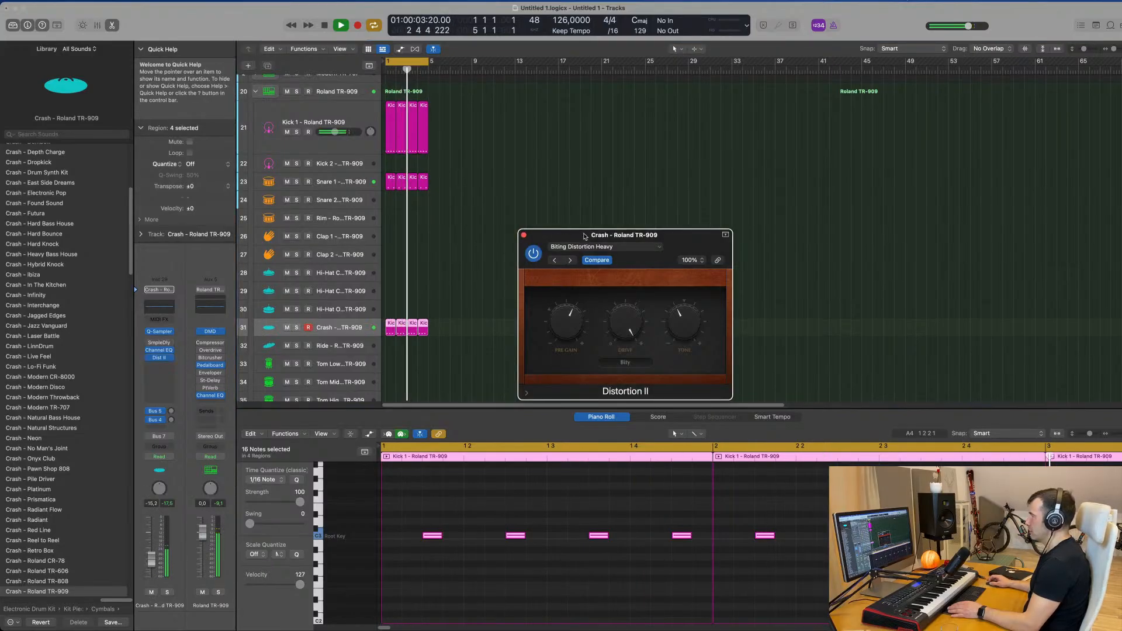
{"action": "left_click_drag", "start_coordinate": [584, 235], "coordinate": [598, 221]}
{"action": "key", "text": "space"}
{"action": "left_click_drag", "start_coordinate": [151, 562], "coordinate": [152, 564]}
{"action": "key", "text": "space"}
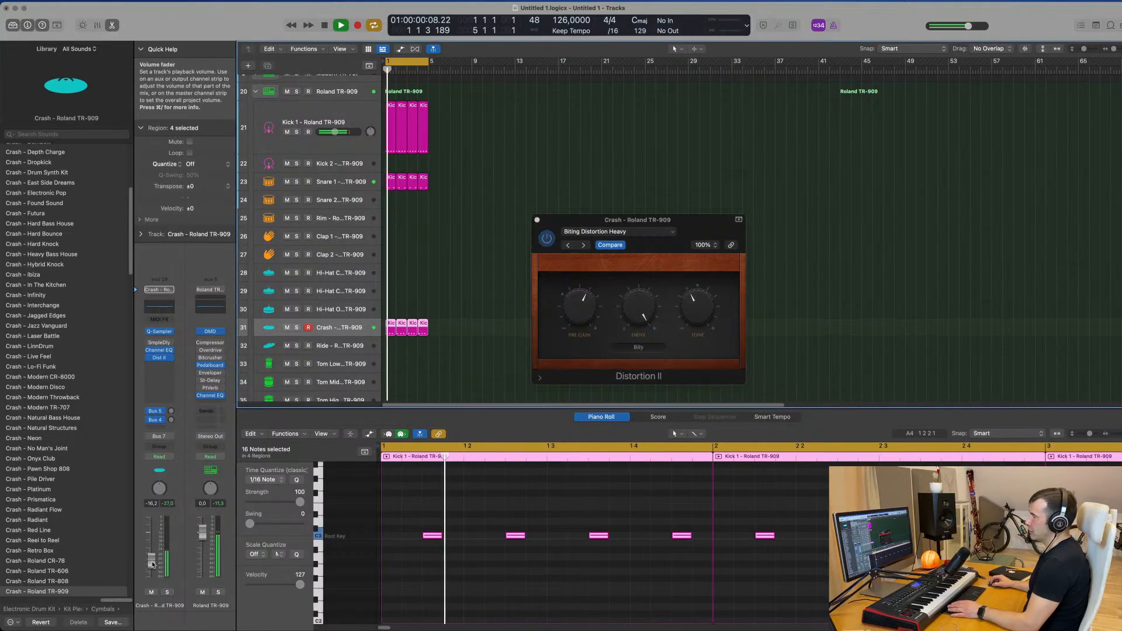
{"action": "key", "text": "space"}
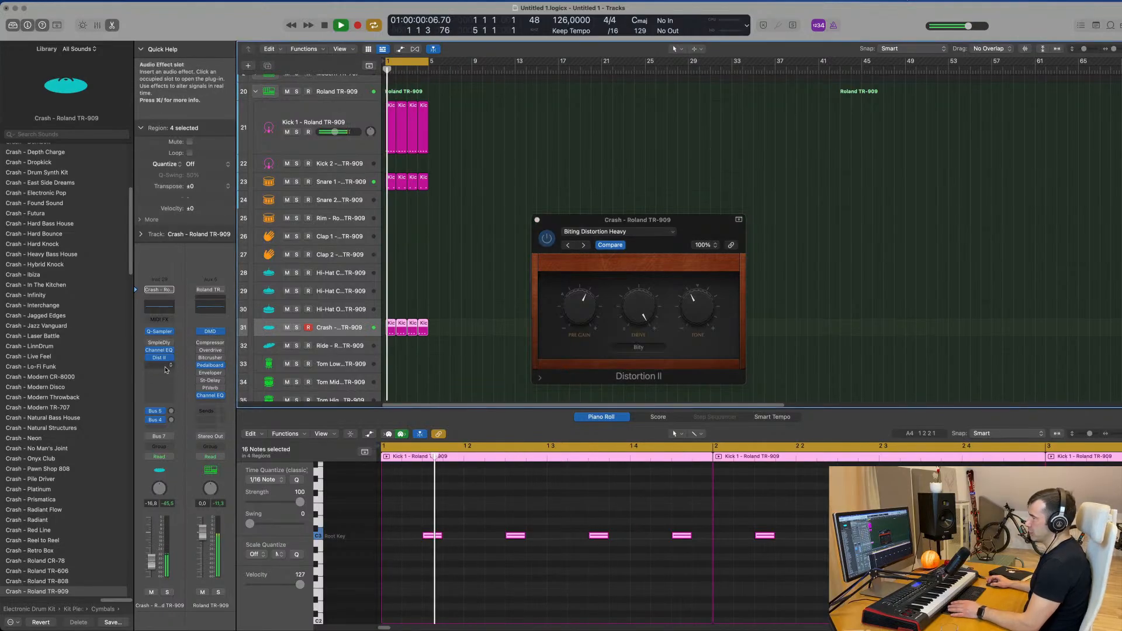
Insert a stereo Compressor on the Crash track with a threshold of about -22.0 dB and a ratio of 4.1:1.
{"action": "left_click", "coordinate": [166, 368]}
{"action": "mouse_move", "coordinate": [205, 409]}
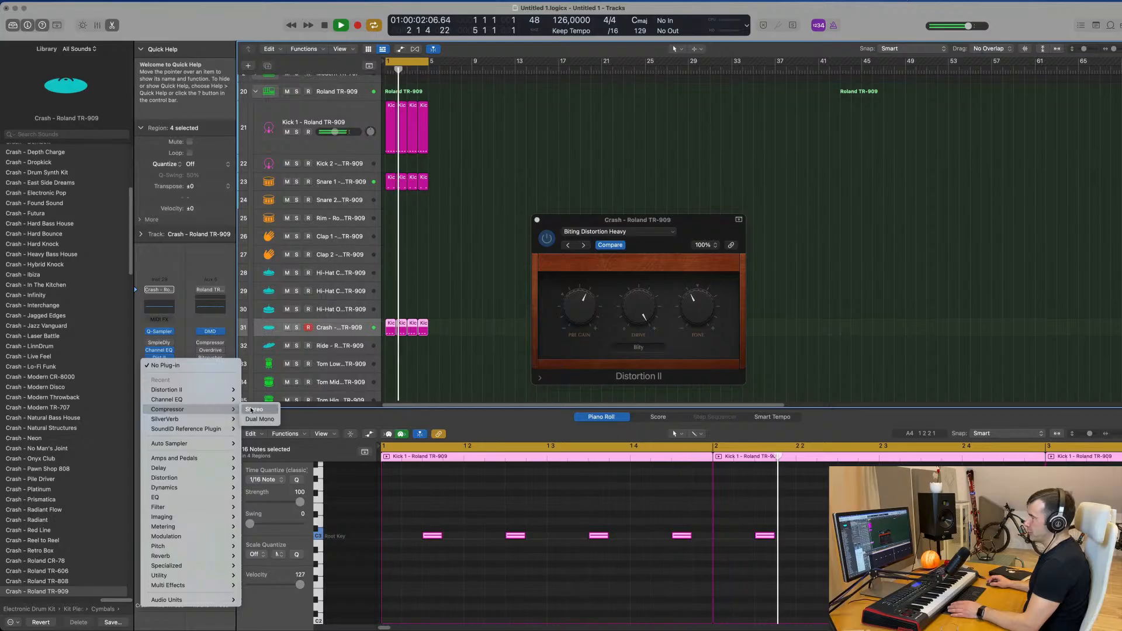
{"action": "left_click", "coordinate": [255, 410]}
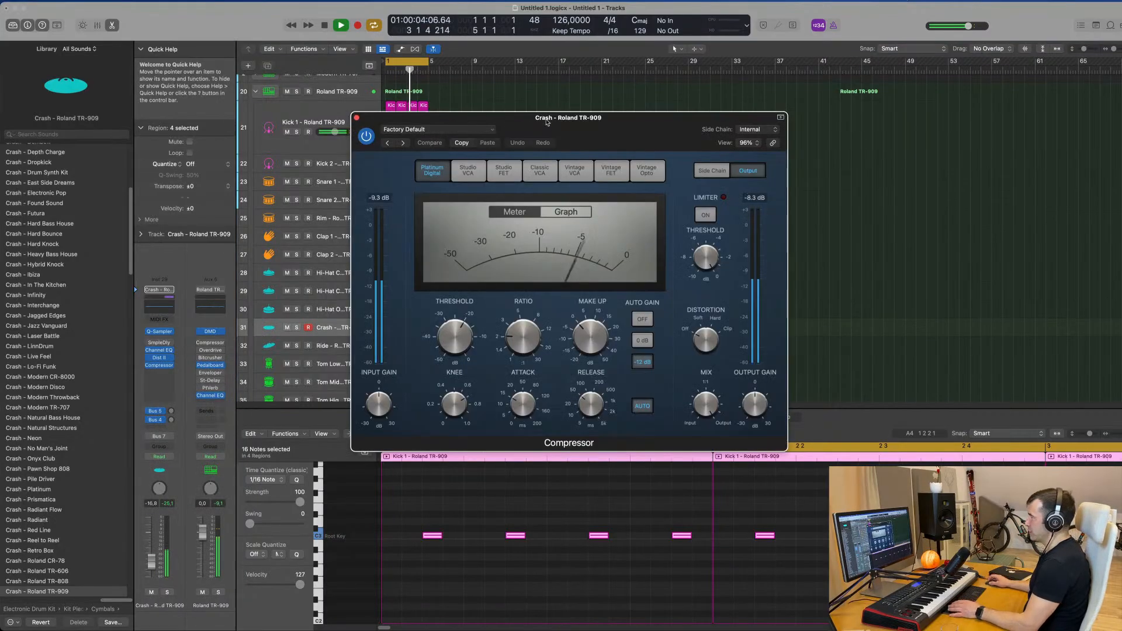
{"action": "left_click_drag", "start_coordinate": [552, 121], "coordinate": [604, 127]}
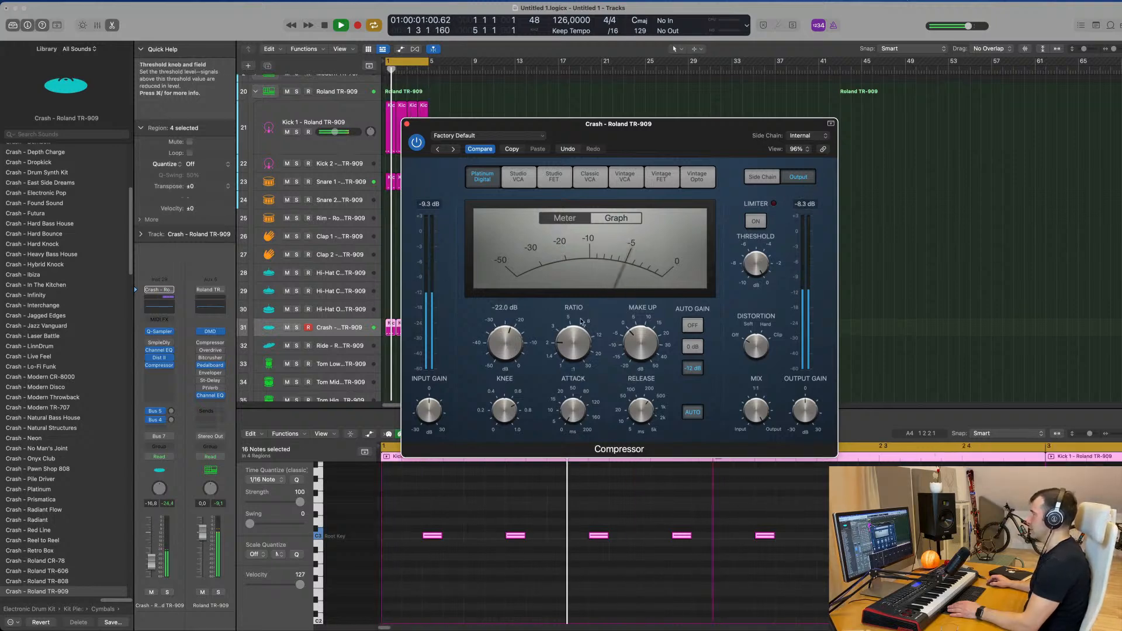
{"action": "left_click_drag", "start_coordinate": [588, 321], "coordinate": [589, 318]}
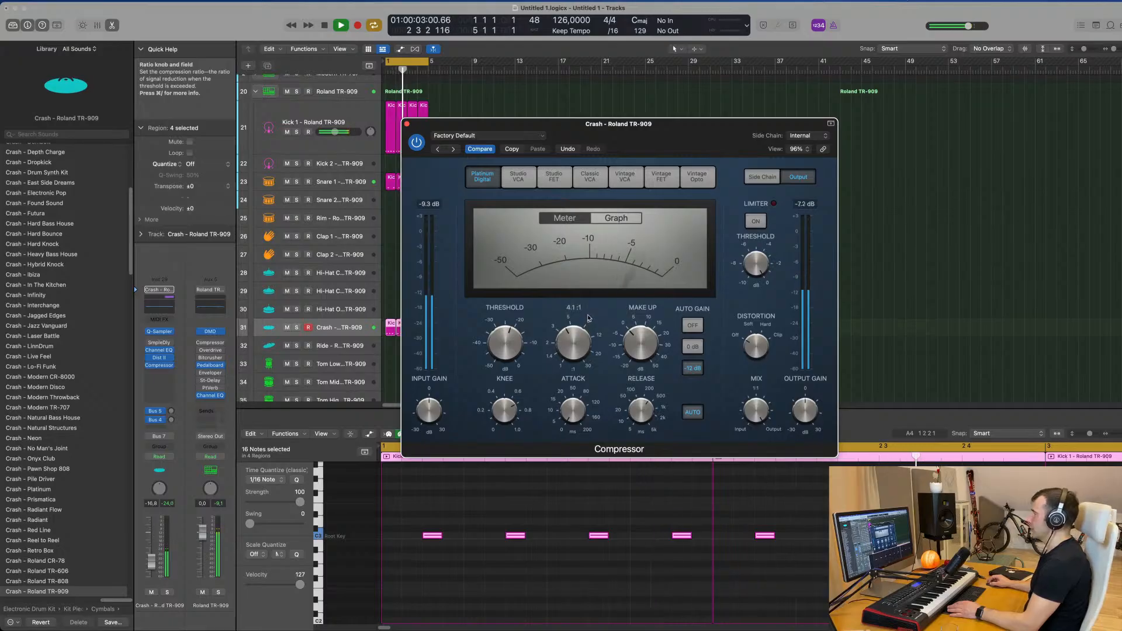
Lower the Crash track's volume to about -20.0 dB and the Snare 1 track's volume to about -14.8 dB.
{"action": "left_click_drag", "start_coordinate": [151, 562], "coordinate": [153, 570]}
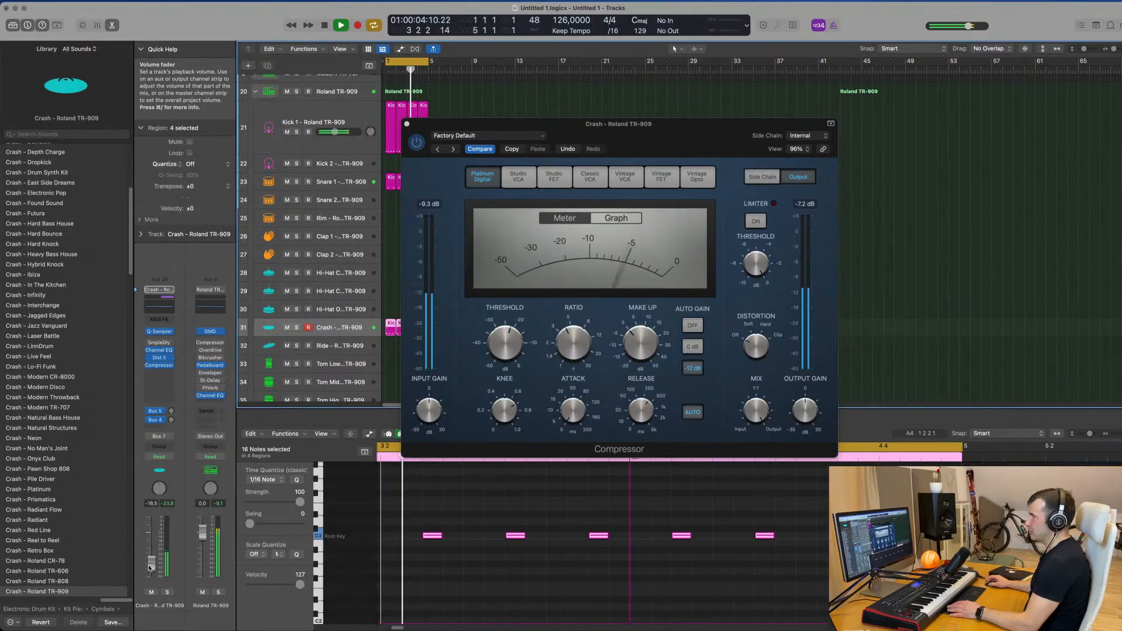
{"action": "left_click_drag", "start_coordinate": [151, 565], "coordinate": [152, 564]}
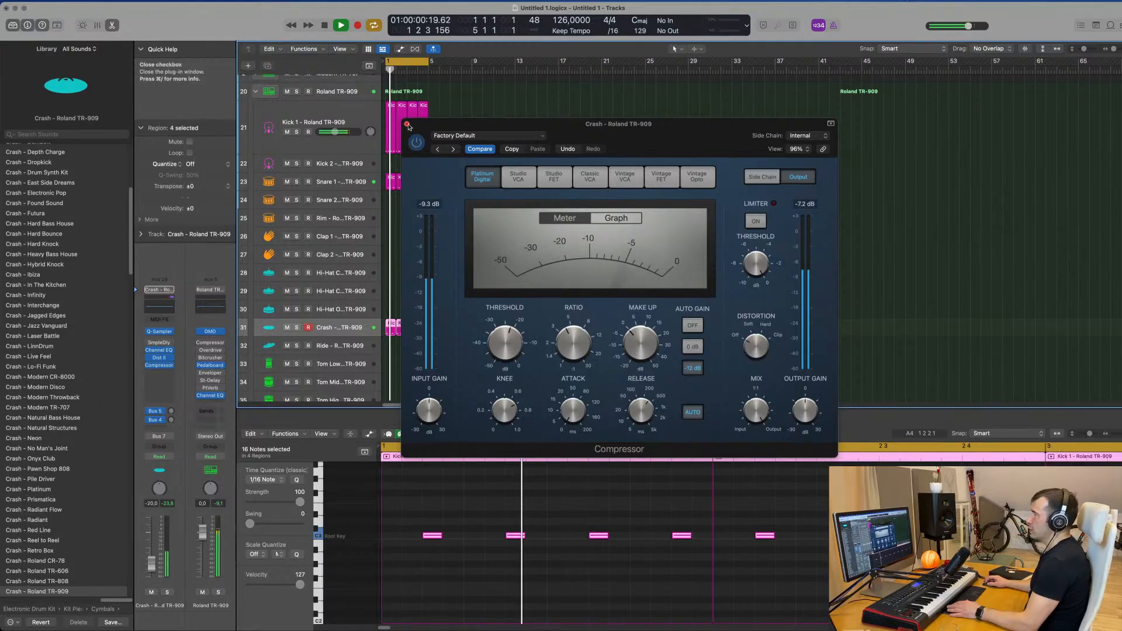
{"action": "left_click", "coordinate": [407, 125]}
{"action": "left_click", "coordinate": [361, 185]}
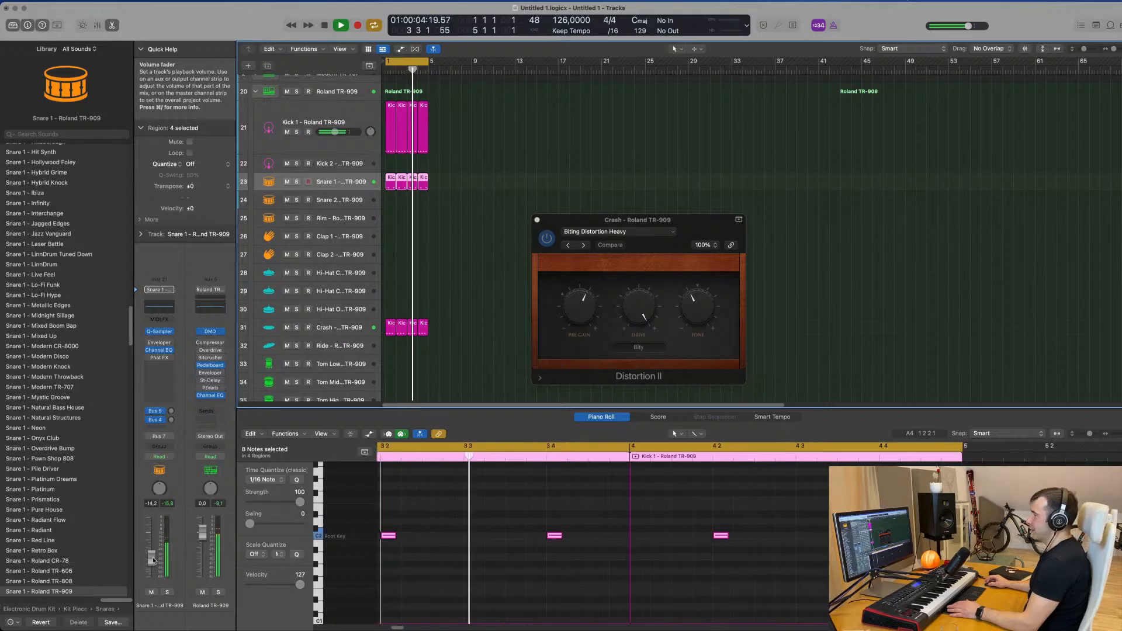
{"action": "left_click_drag", "start_coordinate": [154, 561], "coordinate": [153, 562]}
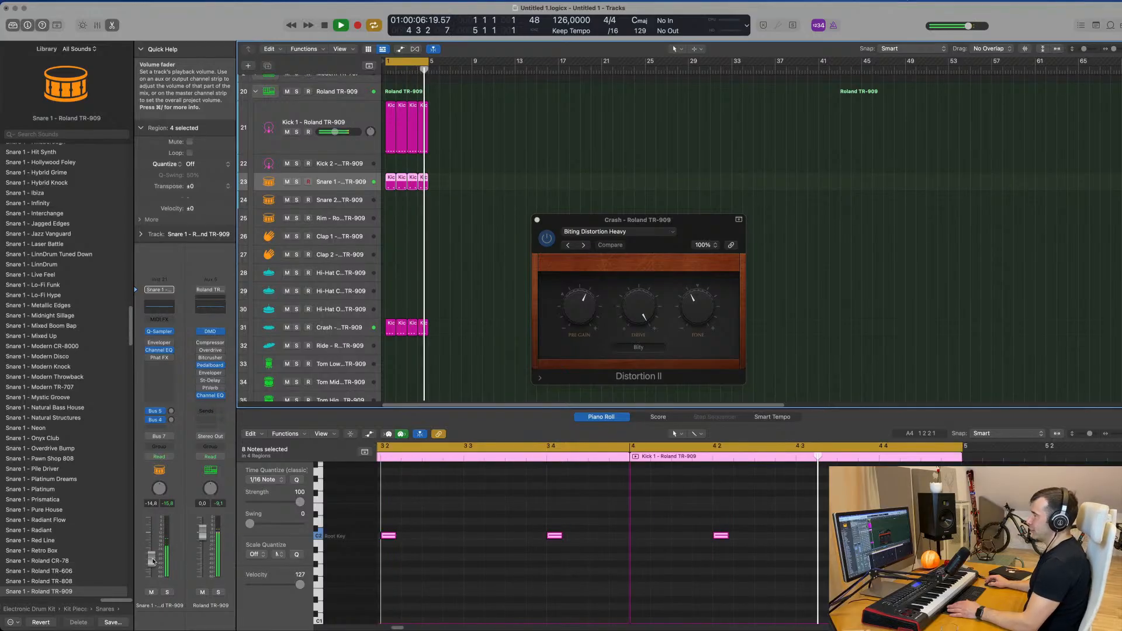
Move the bar 1 Kick 1 region to the Ride track and shift its four notes up to the root key.
{"action": "scroll", "coordinate": [466, 275], "scroll_direction": "down", "scroll_amount": 4}
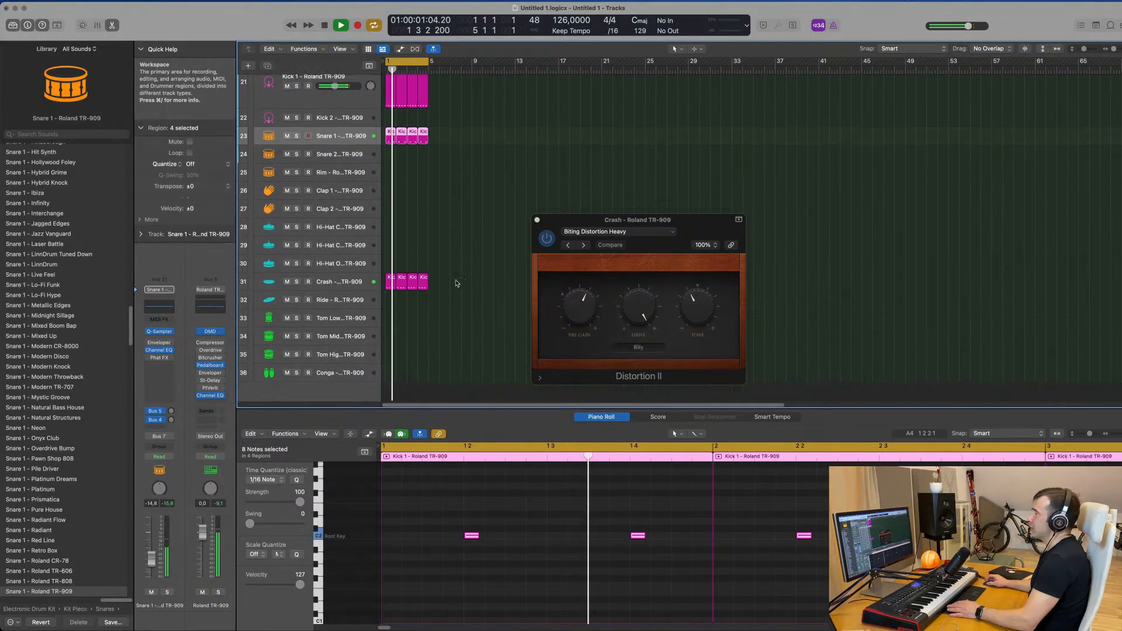
{"action": "left_click", "coordinate": [465, 275]}
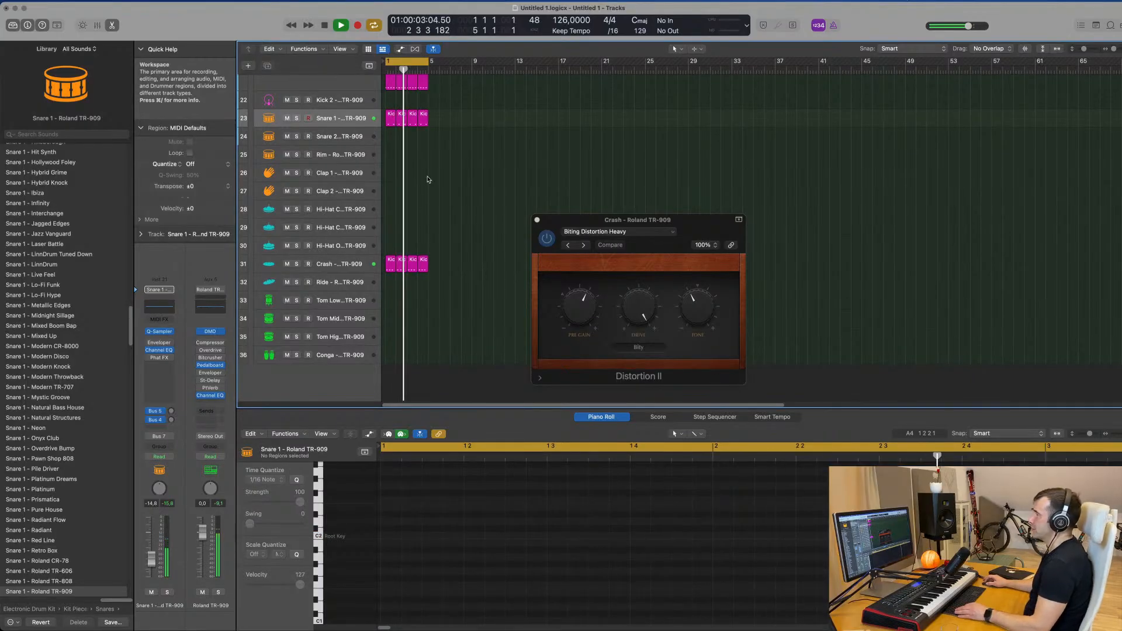
{"action": "left_click", "coordinate": [390, 87]}
{"action": "left_click_drag", "start_coordinate": [390, 88], "coordinate": [392, 285]}
{"action": "key", "text": "space"}
{"action": "left_click_drag", "start_coordinate": [383, 505], "coordinate": [671, 590]}
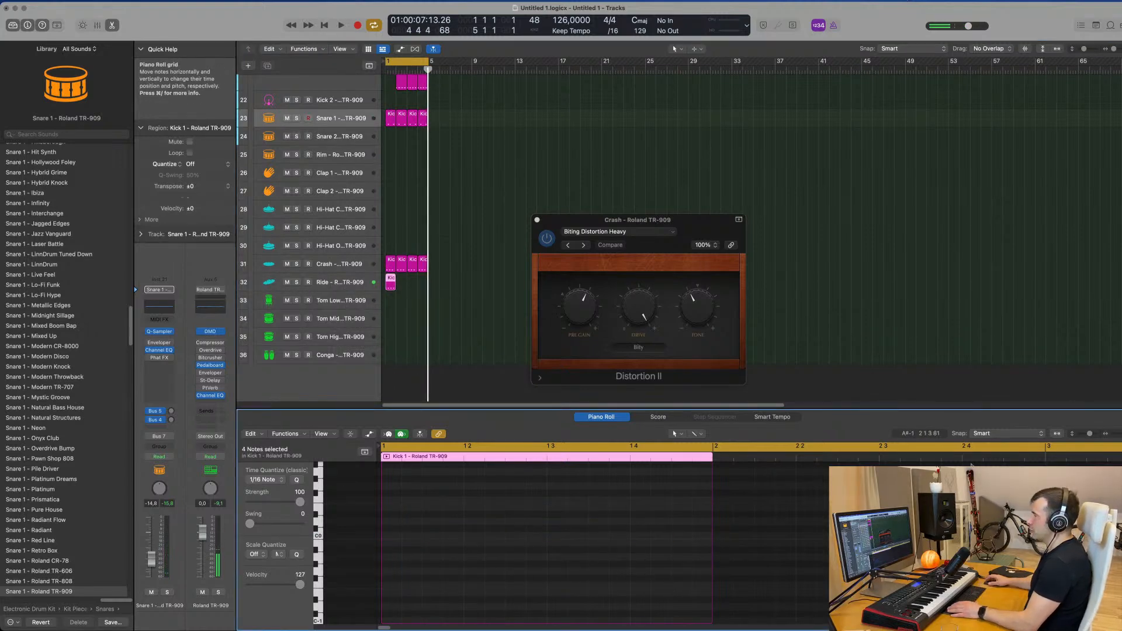
Repeat the one-bar Ride region to fill bars 1 to 4, select the Ride track and play the beat.
{"action": "left_click_drag", "start_coordinate": [432, 290], "coordinate": [394, 279]}
{"action": "key", "text": "super+r"}
{"action": "key", "text": "super+r"}
{"action": "left_click", "coordinate": [375, 281]}
{"action": "key", "text": "space"}
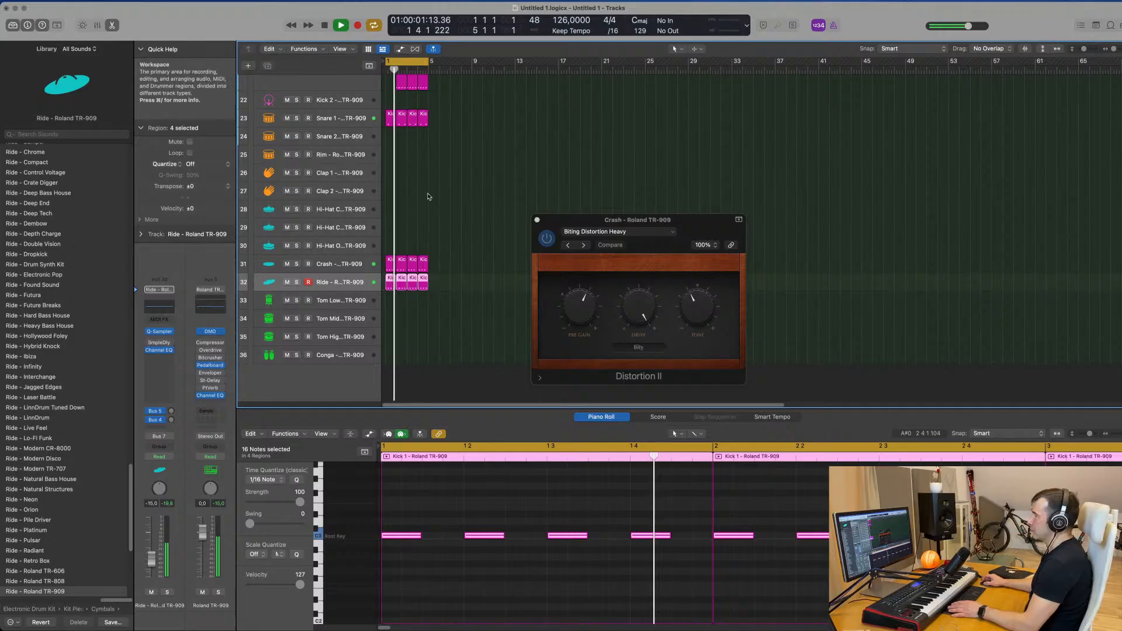
Copy the bar 2 Kick 1 region back into the empty bar 1 of the Kick 1 track.
{"action": "scroll", "coordinate": [402, 111], "scroll_direction": "up", "scroll_amount": 3}
{"action": "key", "text": "space"}
{"action": "left_click_drag", "start_coordinate": [402, 102], "coordinate": [390, 103]}
{"action": "scroll", "coordinate": [471, 258], "scroll_direction": "down", "scroll_amount": 3}
{"action": "key", "text": "space"}
Lower the Ride track's volume to about -25.5 dB and play the beat.
{"action": "left_click", "coordinate": [346, 295]}
{"action": "key", "text": "space"}
{"action": "mouse_move", "coordinate": [152, 559]}
{"action": "left_mouse_down"}
{"action": "mouse_move", "coordinate": [153, 583]}
{"action": "mouse_move", "coordinate": [151, 566]}
{"action": "left_mouse_up"}
{"action": "key", "text": "space"}
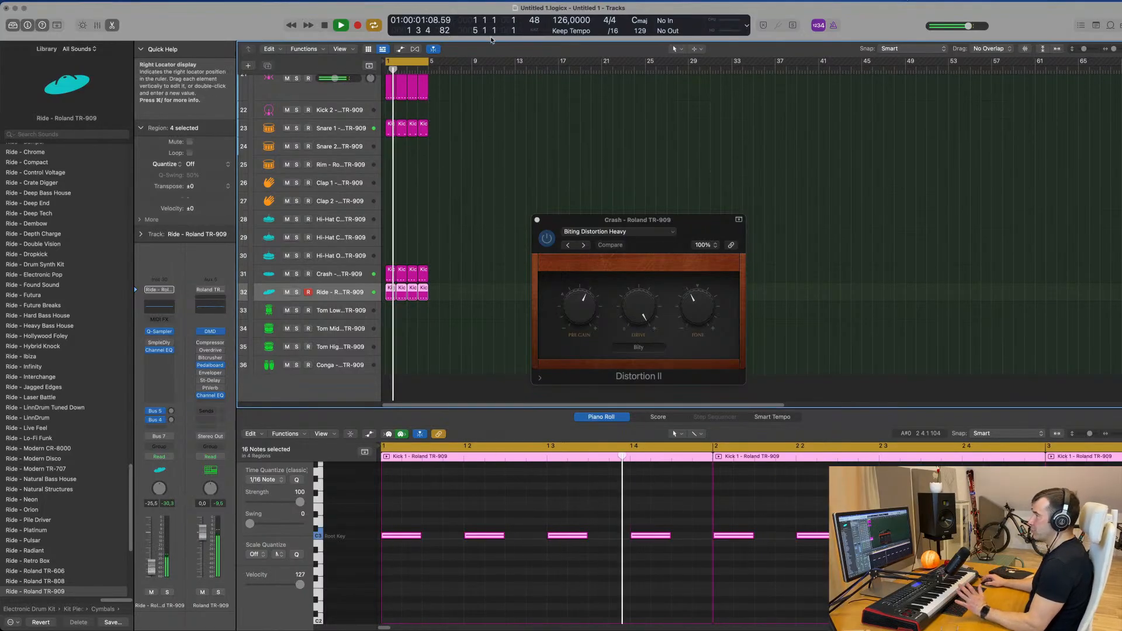
Expand the Modern TR-707 track stack and audition its Tambourine and Cowbell tracks over the beat.
{"action": "scroll", "coordinate": [526, 210], "scroll_direction": "up", "scroll_amount": 3}
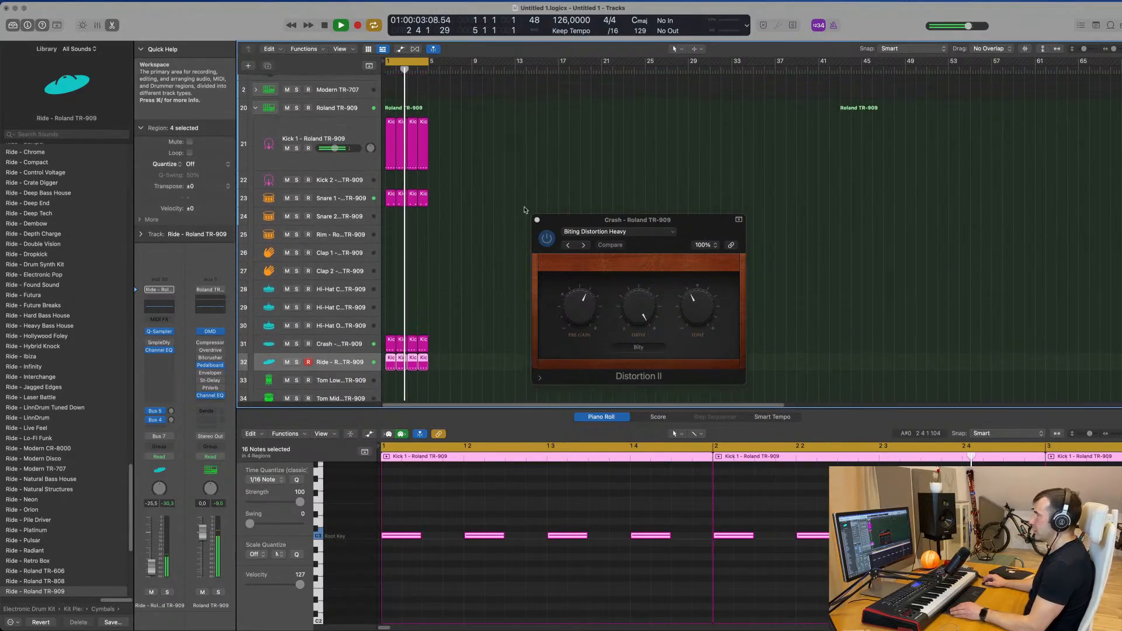
{"action": "left_click", "coordinate": [256, 101]}
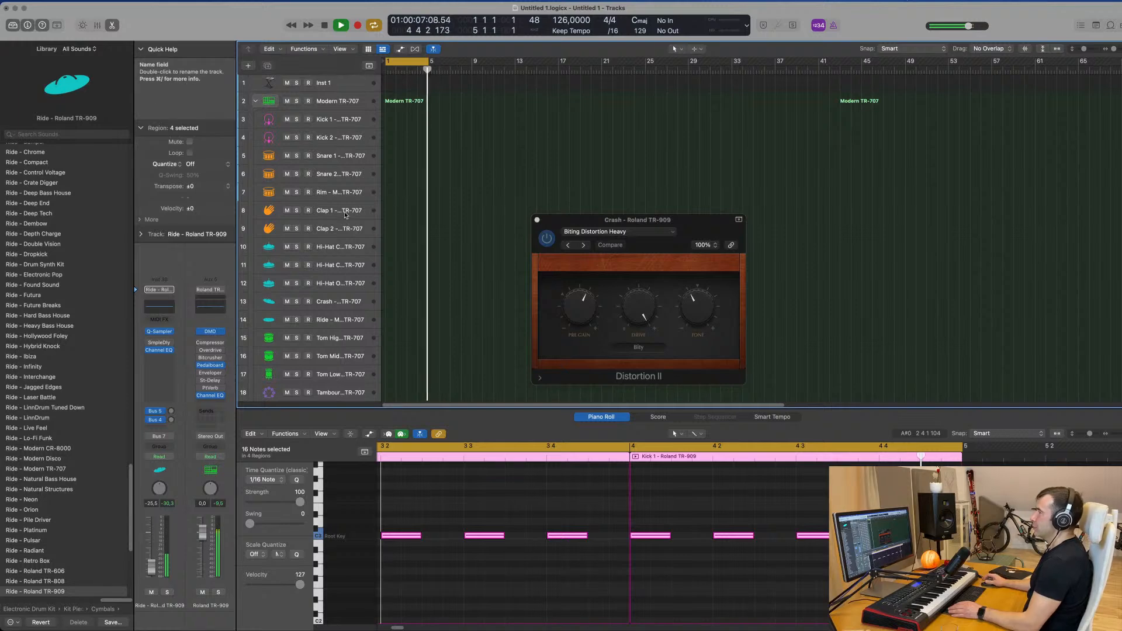
{"action": "scroll", "coordinate": [361, 278], "scroll_direction": "down", "scroll_amount": 1}
{"action": "scroll", "coordinate": [361, 279], "scroll_direction": "down", "scroll_amount": 3}
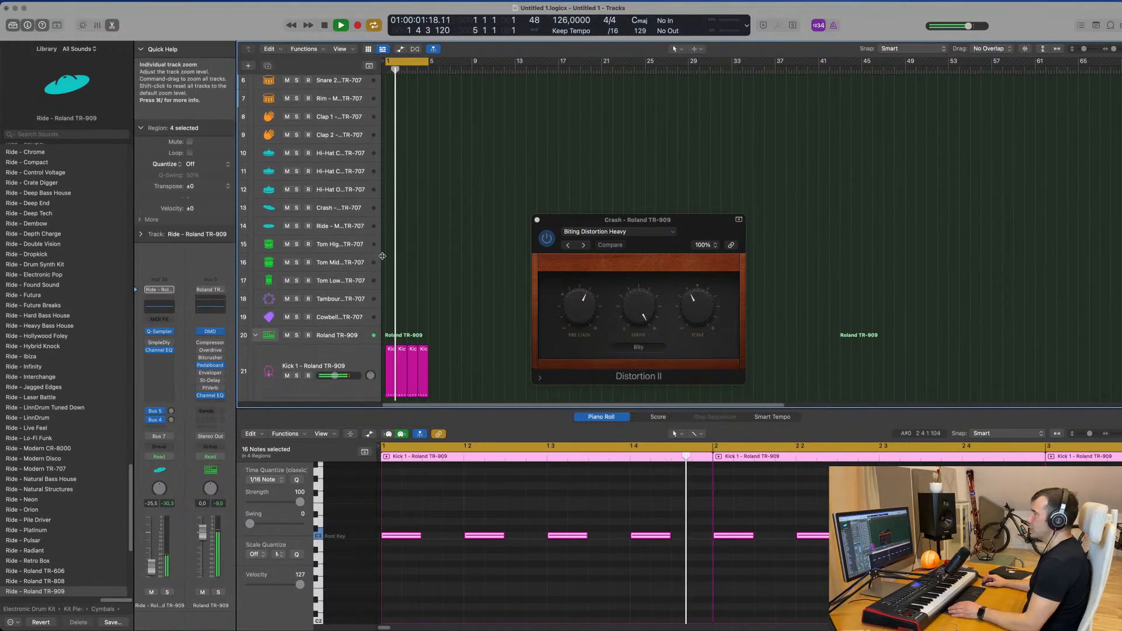
{"action": "left_click", "coordinate": [331, 292]}
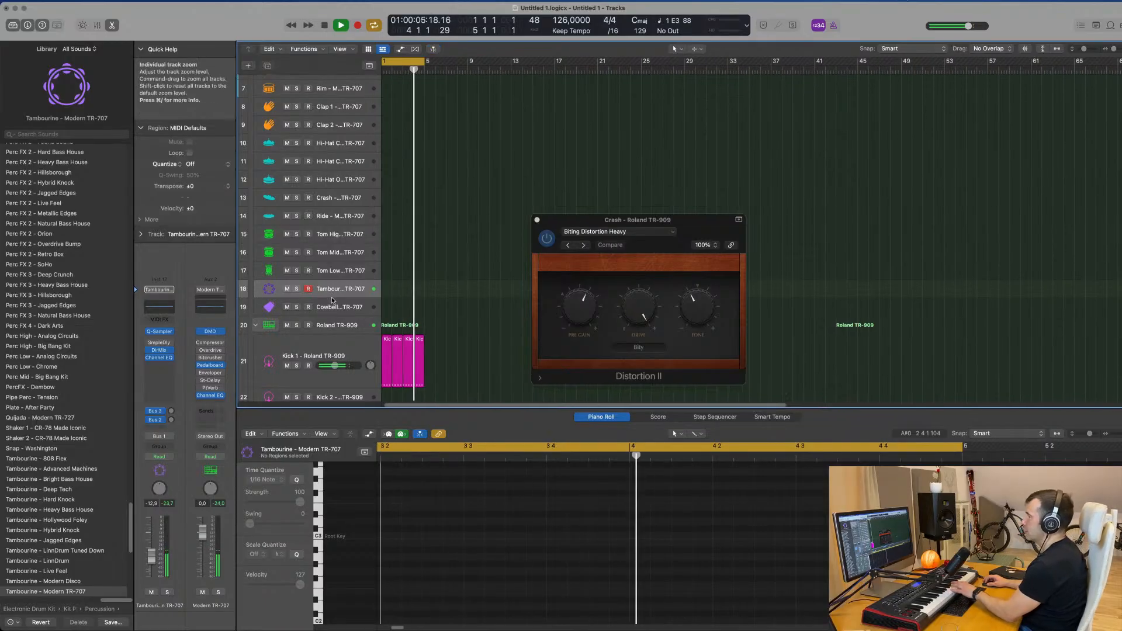
{"action": "left_click", "coordinate": [335, 307]}
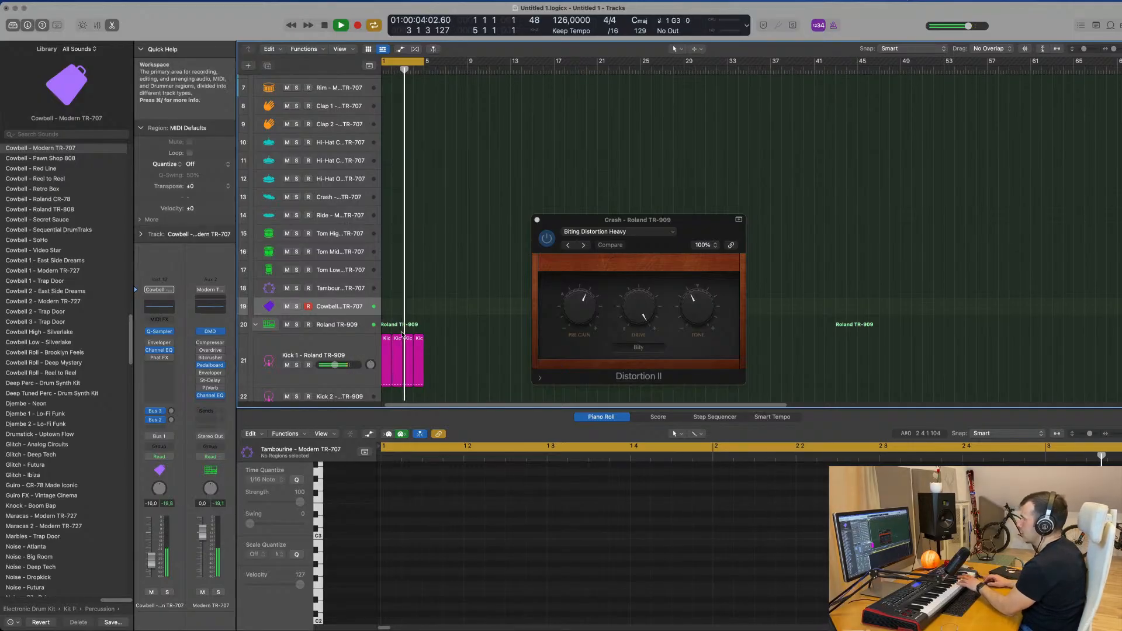
Copy a Kick 1 region to bar 1 of the Modern TR-707 Cowbell track and play it.
{"action": "scroll", "coordinate": [409, 281], "scroll_direction": "down", "scroll_amount": 3}
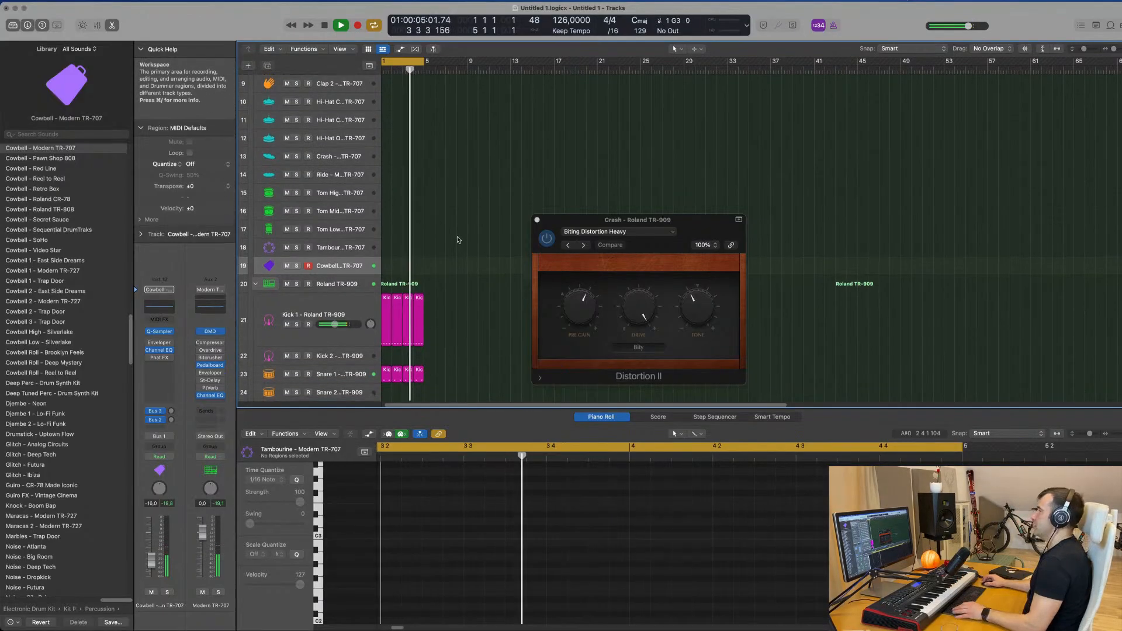
{"action": "left_click", "coordinate": [408, 296]}
{"action": "left_click_drag", "start_coordinate": [408, 299], "coordinate": [388, 263]}
{"action": "key", "text": "space"}
{"action": "key", "text": "space"}
{"action": "key", "text": "space"}
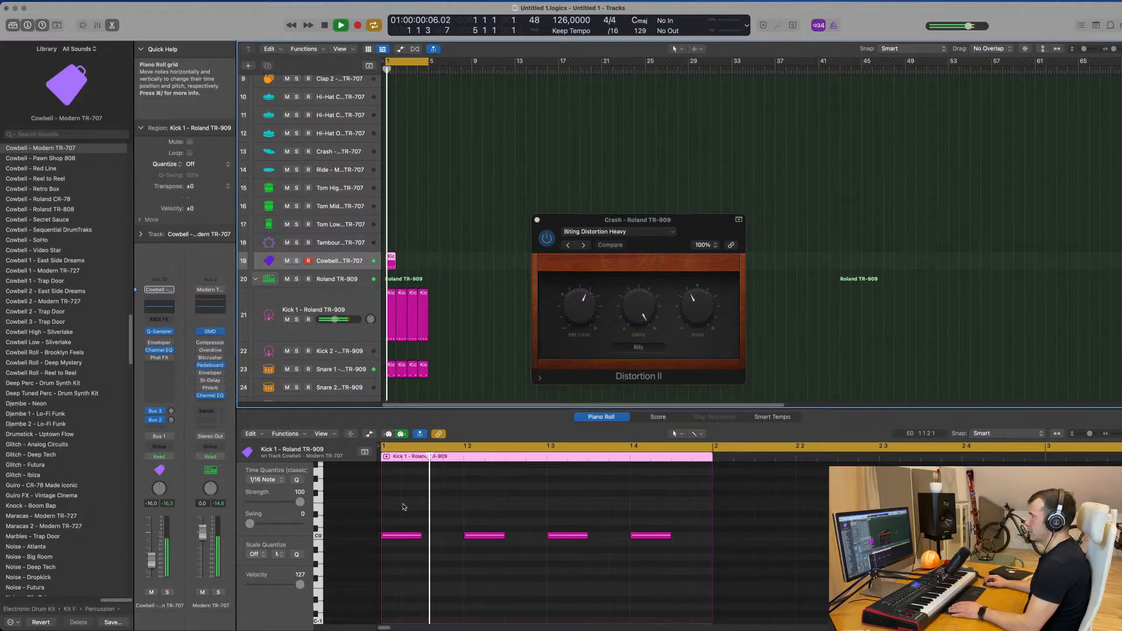
Lower the Cowbell track's volume to about -23.5 dB while the beat plays.
{"action": "left_click", "coordinate": [403, 512]}
{"action": "key", "text": "space"}
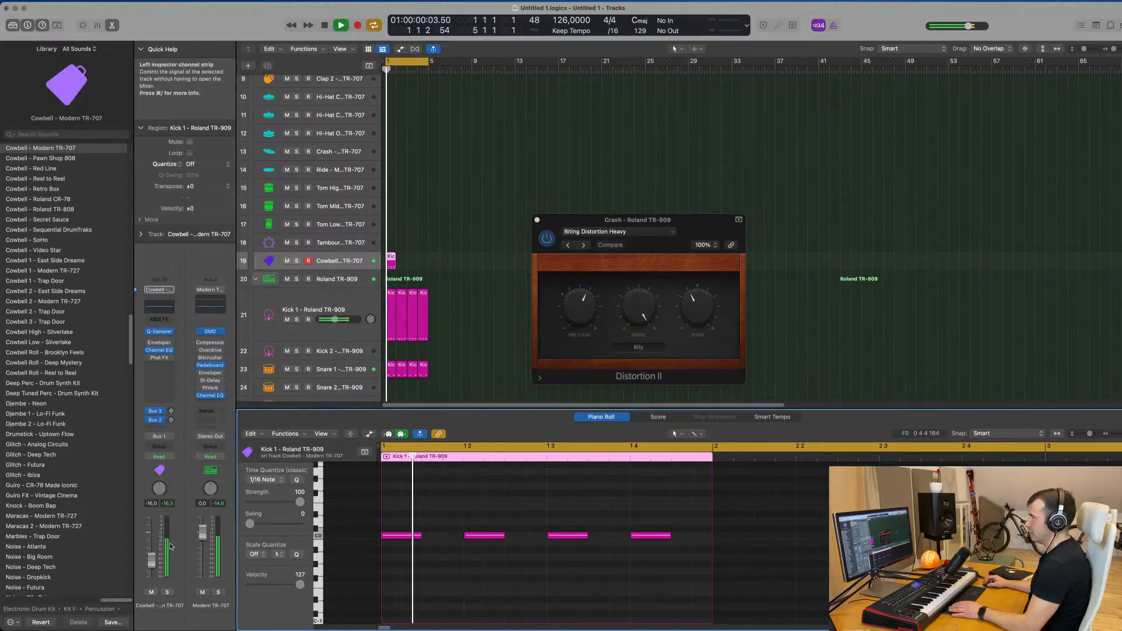
{"action": "left_click_drag", "start_coordinate": [152, 560], "coordinate": [151, 565]}
{"action": "key", "text": "space"}
Delete the cowbell notes on beats 1 and 3 and shift the remaining two notes half a beat later.
{"action": "left_click", "coordinate": [403, 535]}
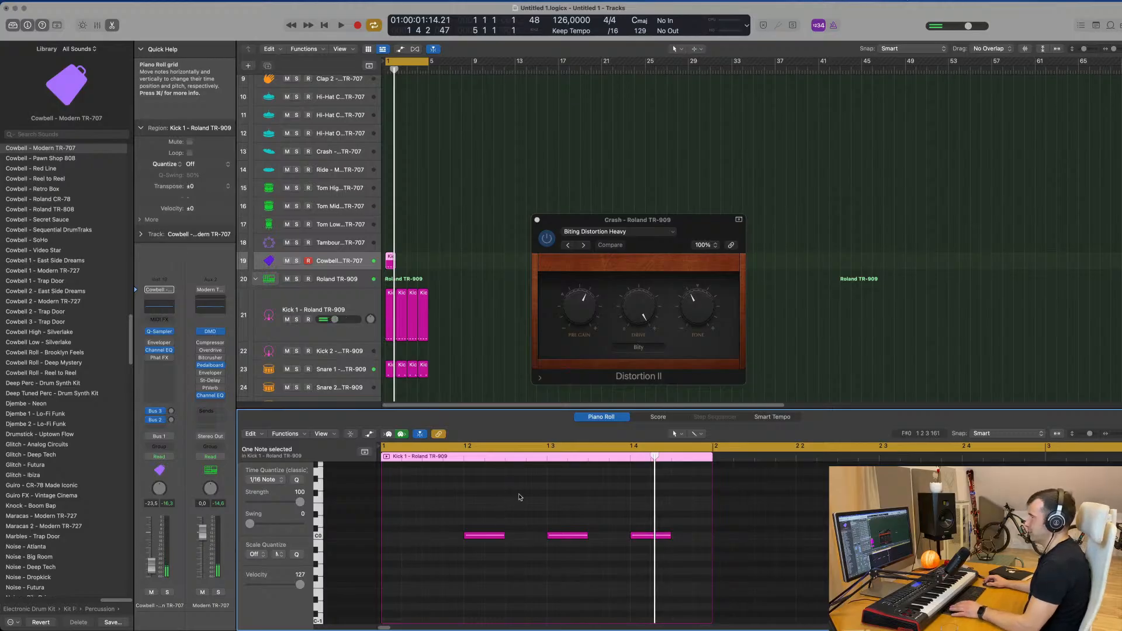
{"action": "left_click", "coordinate": [552, 535]}
{"action": "left_click_drag", "start_coordinate": [478, 520], "coordinate": [661, 568]}
{"action": "left_click_drag", "start_coordinate": [489, 538], "coordinate": [529, 538]}
{"action": "key", "text": "space"}
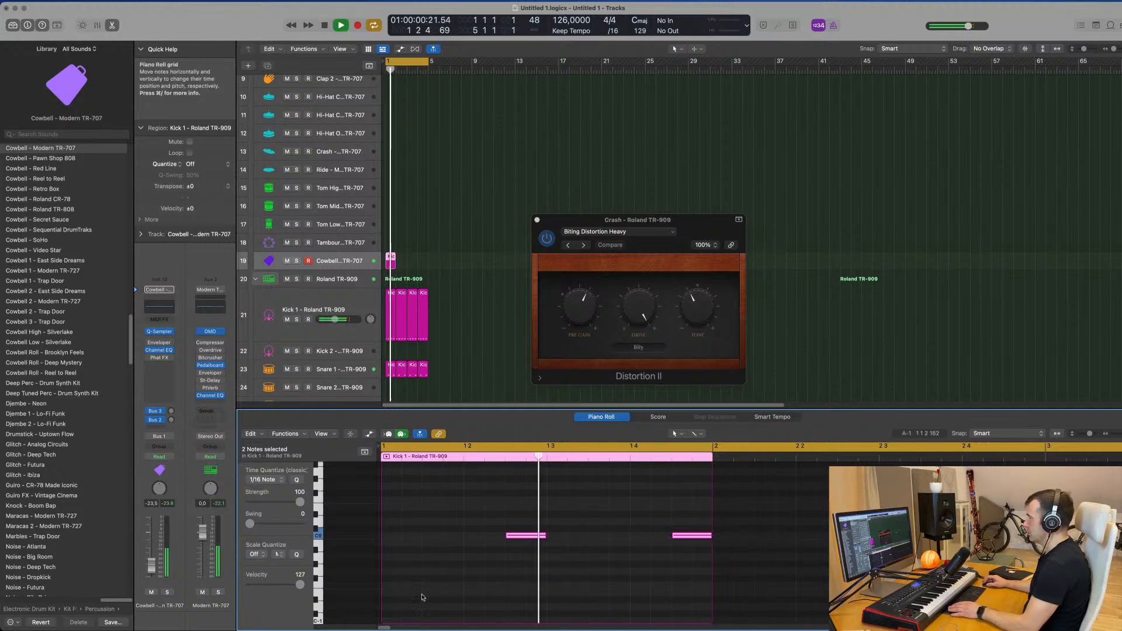
Repeat the one-bar Cowbell region to fill bars 1 to 4 and select the Cowbell track.
{"action": "left_click_drag", "start_coordinate": [647, 222], "coordinate": [802, 116]}
{"action": "left_click_drag", "start_coordinate": [429, 260], "coordinate": [384, 270]}
{"action": "key", "text": "super+r"}
{"action": "key", "text": "super+r"}
{"action": "key", "text": "super+r"}
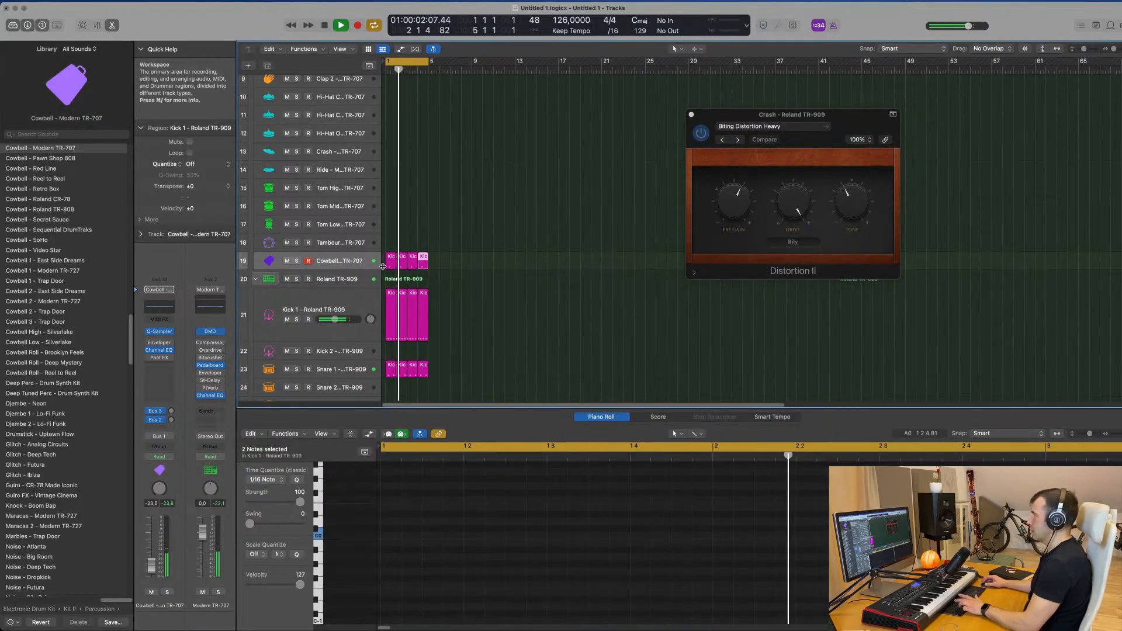
{"action": "left_click", "coordinate": [361, 265]}
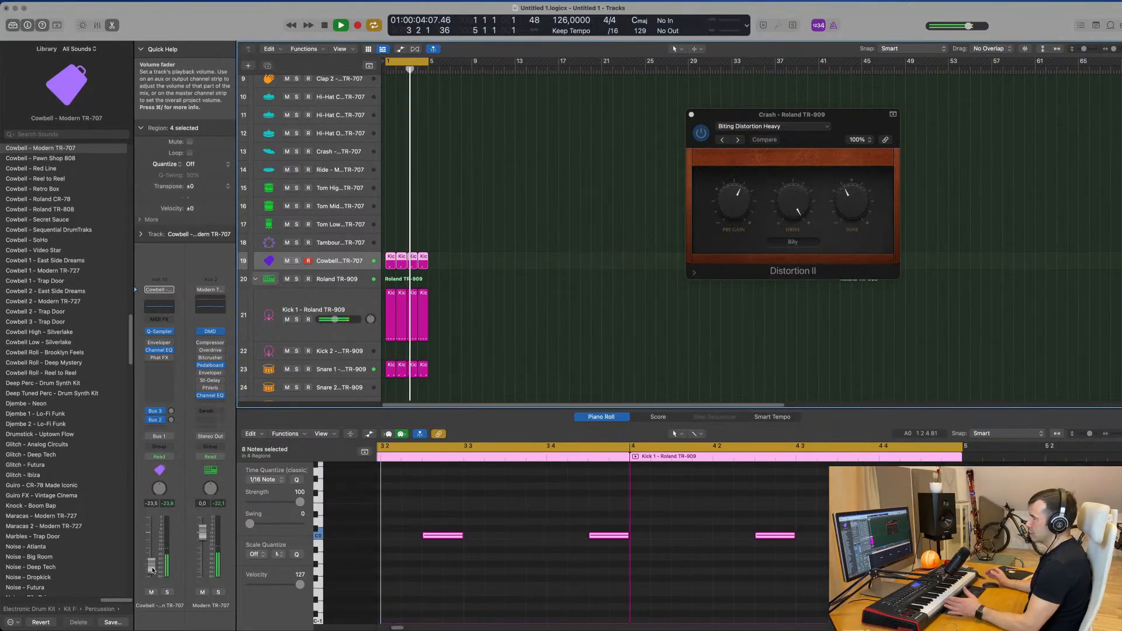
{"action": "key", "text": "space"}
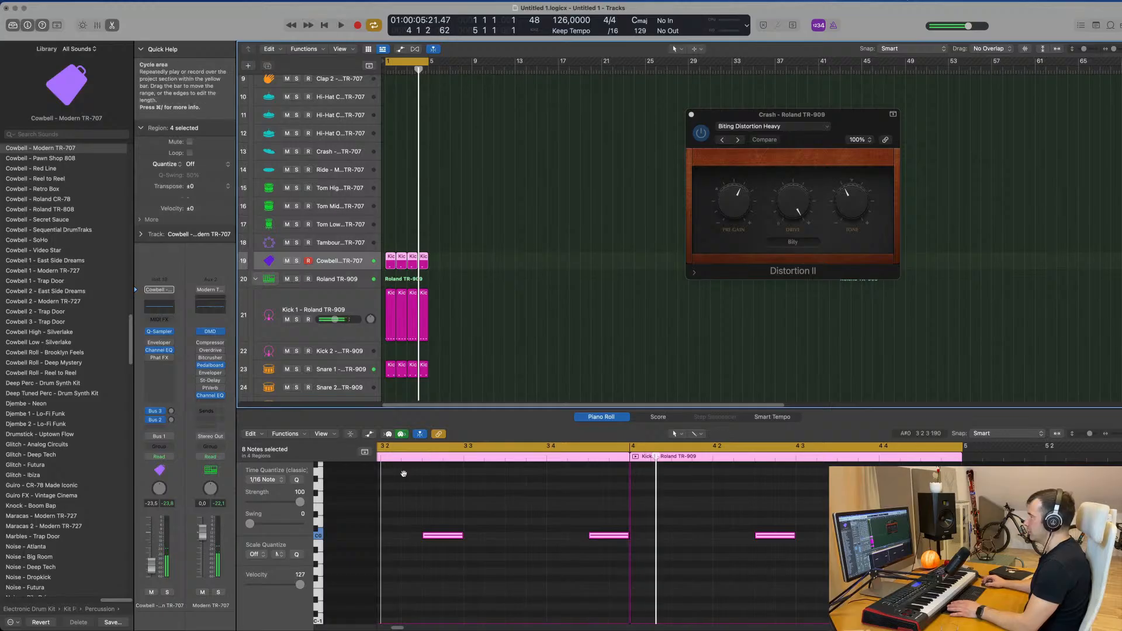
Try to raise the selected Cowbell notes by one octave while auditioning the beat.
{"action": "left_click_drag", "start_coordinate": [464, 259], "coordinate": [386, 267]}
{"action": "left_click", "coordinate": [517, 512]}
{"action": "key", "text": "space"}
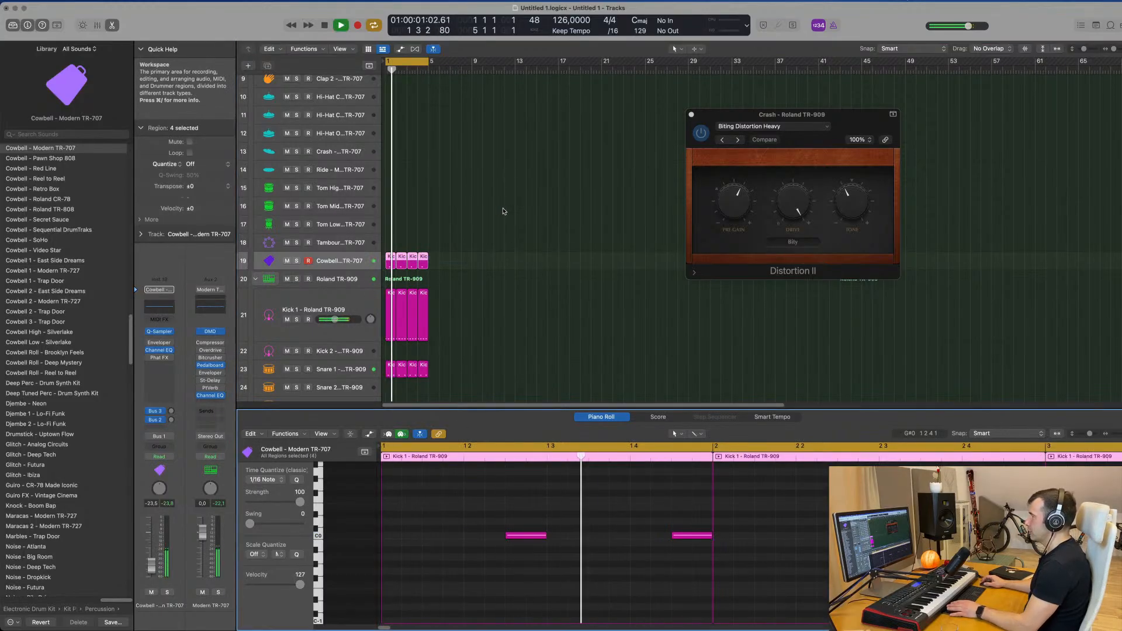
{"action": "scroll", "coordinate": [552, 543], "scroll_direction": "up", "scroll_amount": 3}
{"action": "scroll", "coordinate": [553, 543], "scroll_direction": "down", "scroll_amount": 2}
{"action": "left_click_drag", "start_coordinate": [477, 513], "coordinate": [853, 599]}
{"action": "key", "text": "space"}
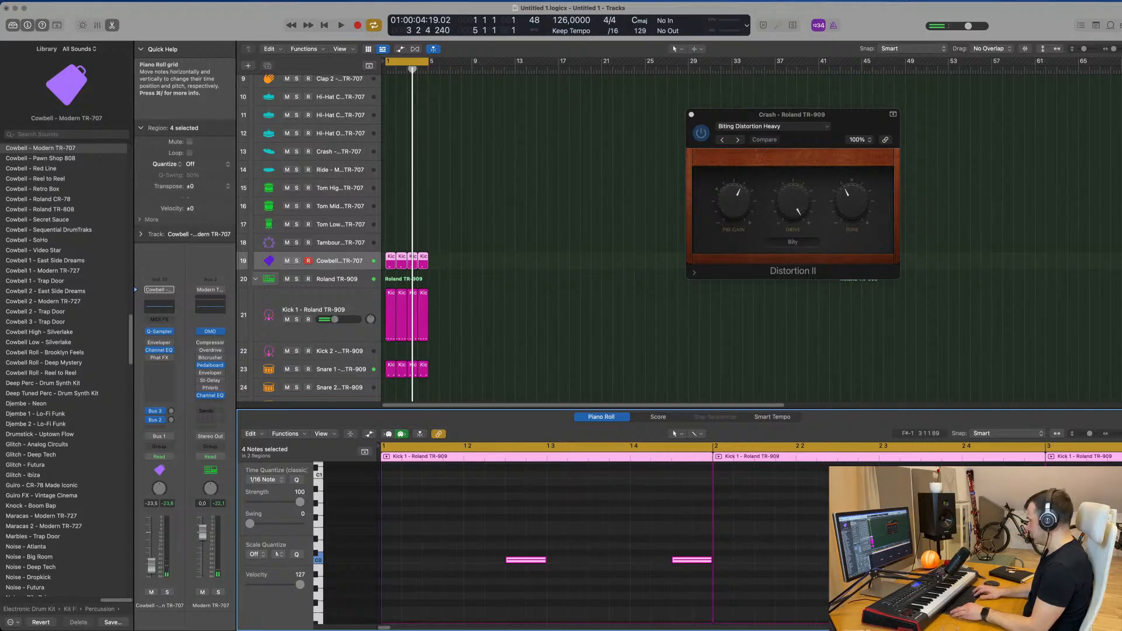
{"action": "key", "text": "alt+shift+Up"}
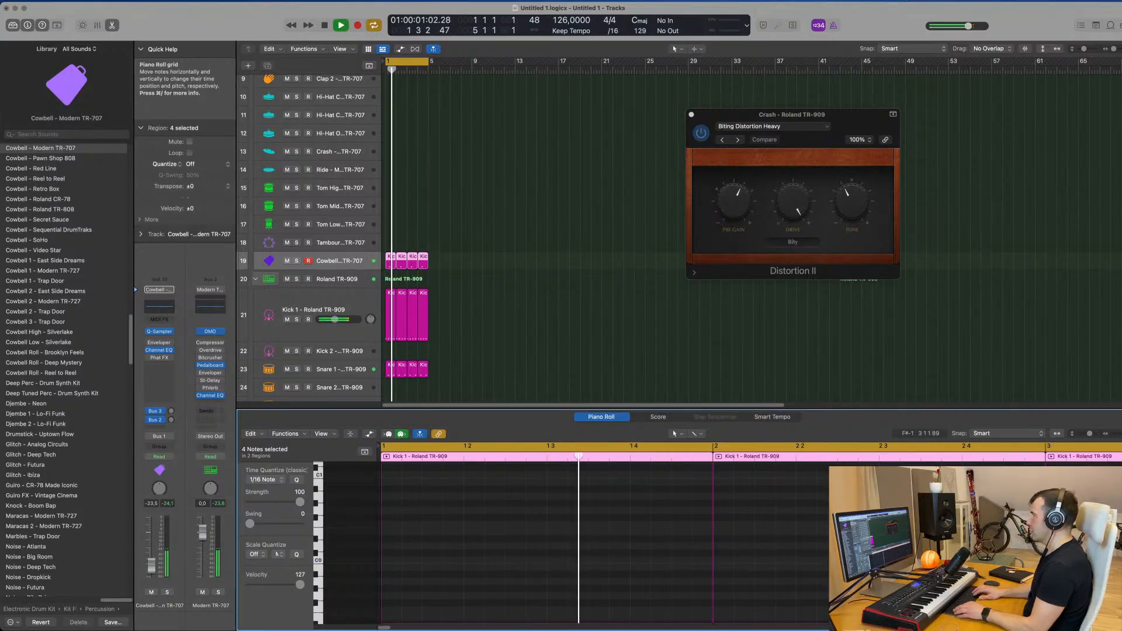
{"action": "key", "text": "super+z"}
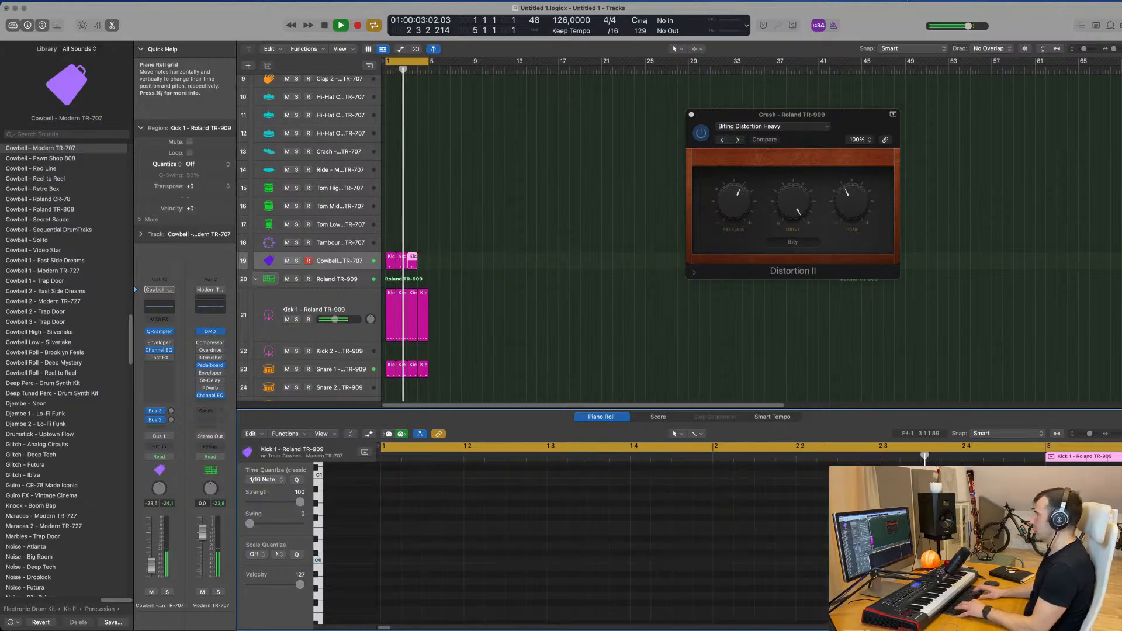
Repeat the bar 3 Cowbell region into bar 4, select the Cowbell track and play the loop.
{"action": "key", "text": "space"}
{"action": "left_click_drag", "start_coordinate": [477, 246], "coordinate": [412, 274]}
{"action": "key", "text": "super+r"}
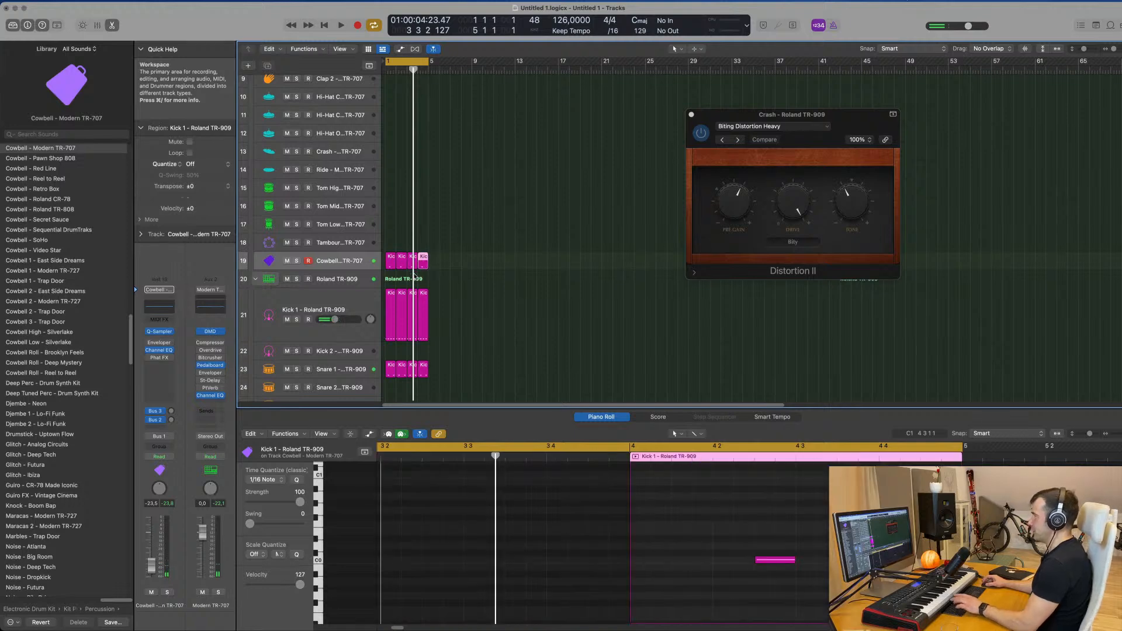
{"action": "key", "text": "space"}
{"action": "left_click", "coordinate": [348, 262]}
{"action": "scroll", "coordinate": [458, 245], "scroll_direction": "down", "scroll_amount": 5}
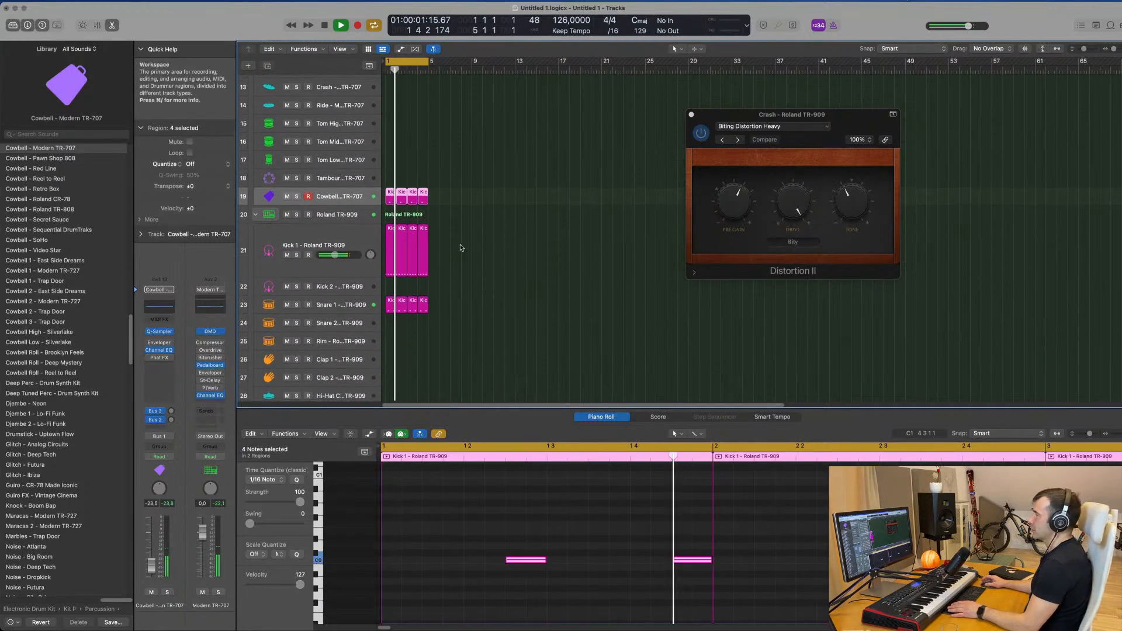
Load the Bright Dirt preset in the Cowbell track's Phat FX and raise the track's volume to -21 dB.
{"action": "left_click", "coordinate": [159, 357]}
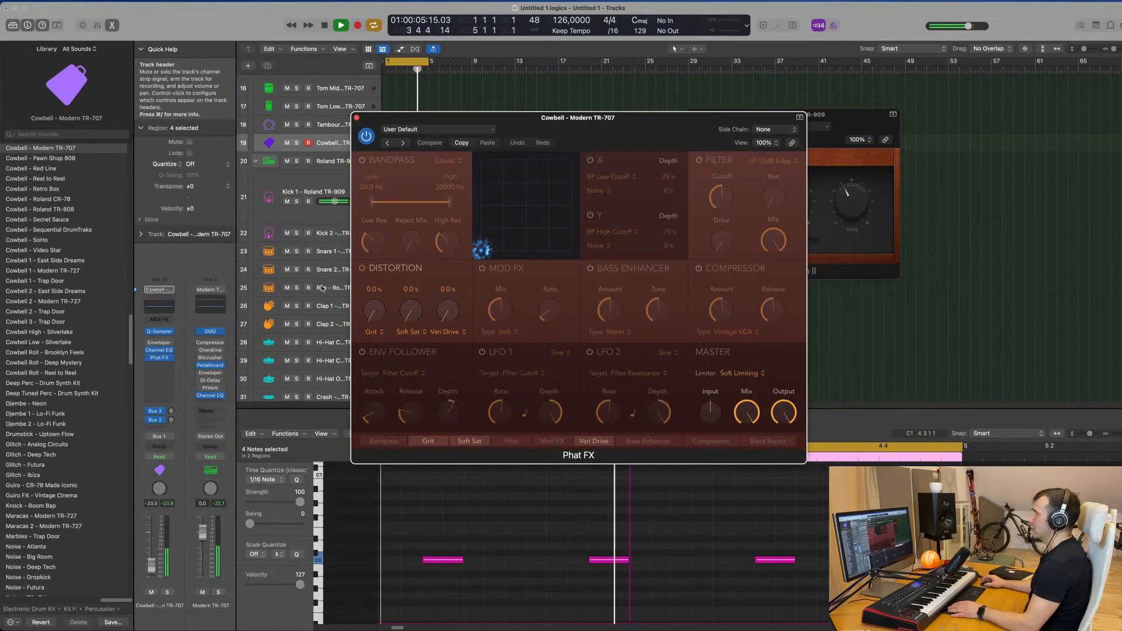
{"action": "left_click", "coordinate": [357, 163]}
{"action": "left_click_drag", "start_coordinate": [376, 161], "coordinate": [503, 171]}
{"action": "left_click", "coordinate": [485, 172]}
{"action": "left_click_drag", "start_coordinate": [594, 151], "coordinate": [606, 153]}
{"action": "left_click_drag", "start_coordinate": [151, 565], "coordinate": [151, 563]}
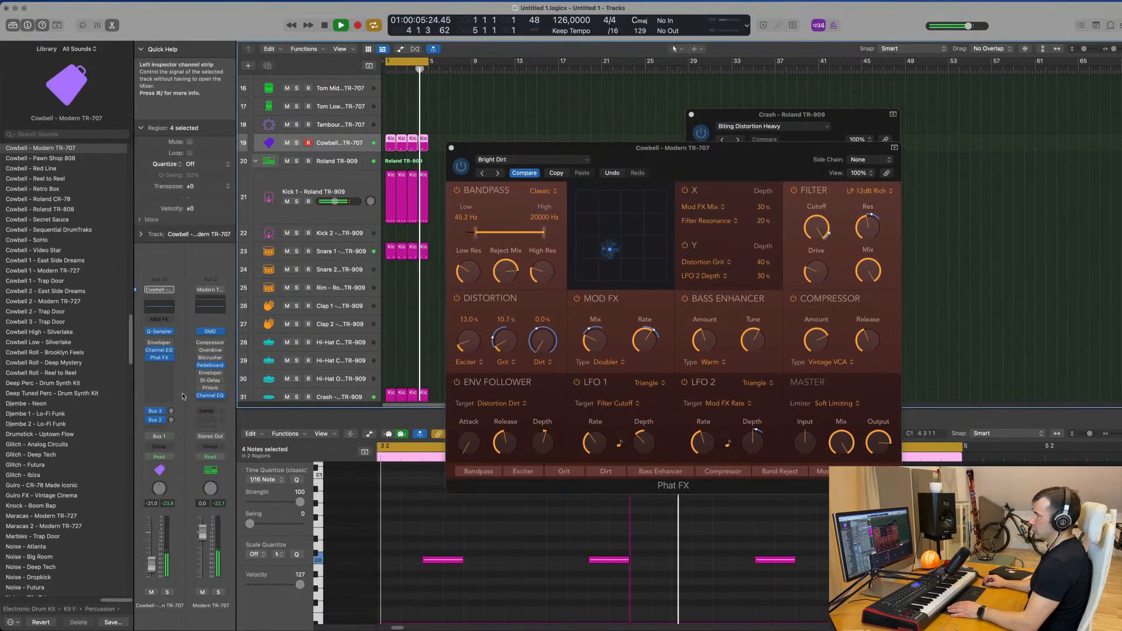
Raise the Cowbell track's Bus 3 reverb send and set its Bus 2 delay send to about -5.5 dB.
{"action": "left_click_drag", "start_coordinate": [170, 420], "coordinate": [172, 422]}
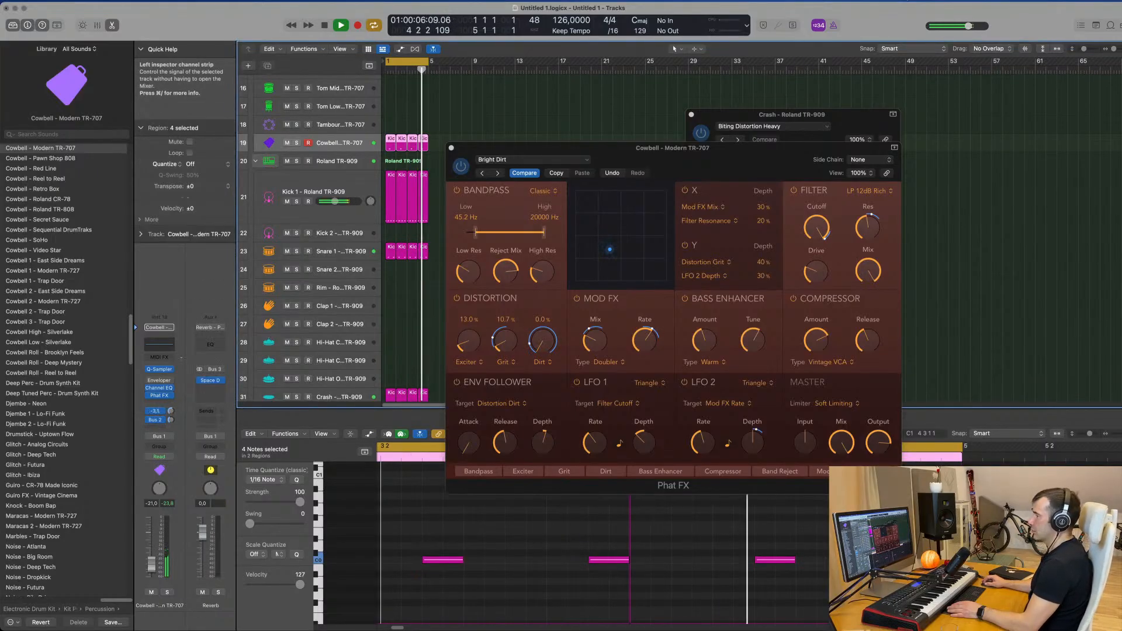
{"action": "left_click_drag", "start_coordinate": [173, 414], "coordinate": [181, 372]}
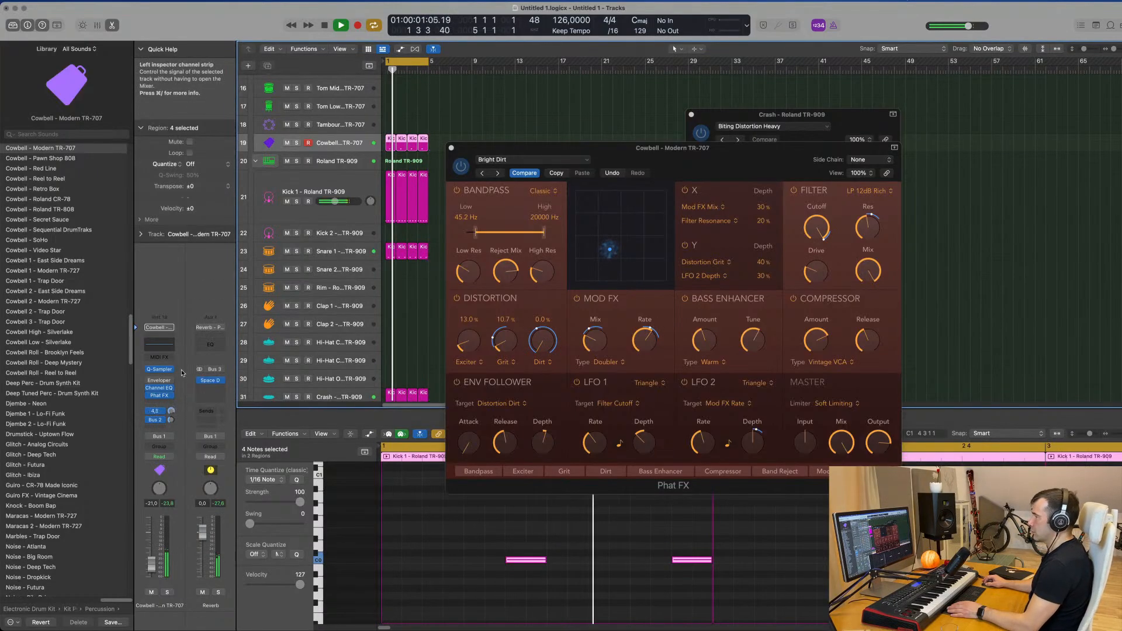
{"action": "left_click", "coordinate": [172, 421]}
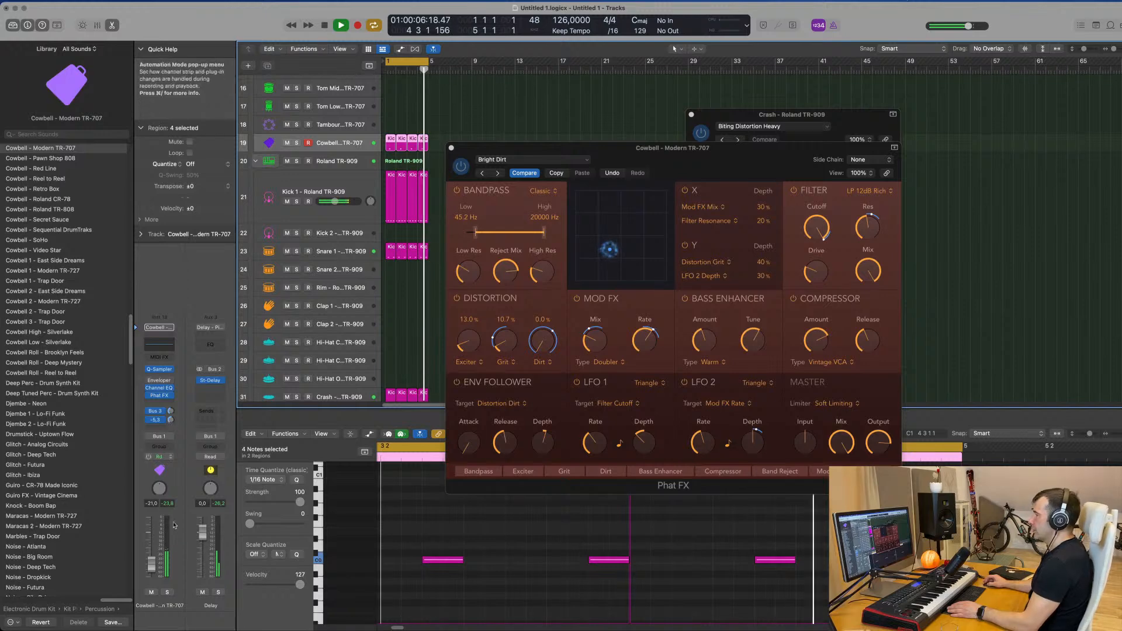
Close the Phat FX window and set the Cowbell track's volume to -23 dB.
{"action": "left_click_drag", "start_coordinate": [152, 566], "coordinate": [153, 564]}
{"action": "left_click", "coordinate": [468, 147]}
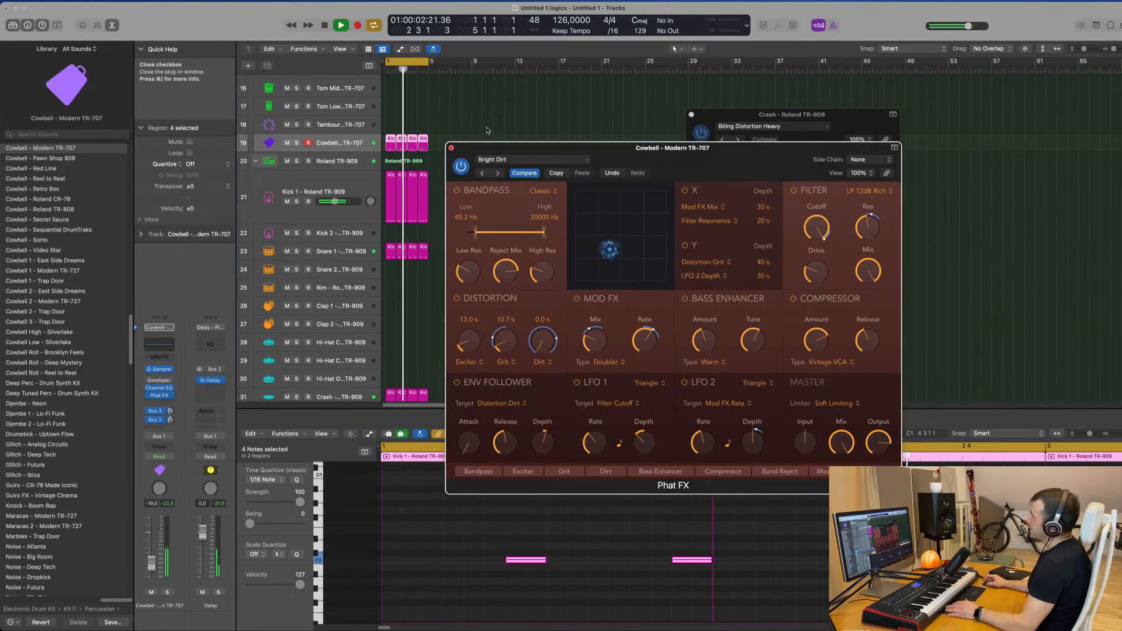
{"action": "left_click", "coordinate": [452, 148]}
{"action": "scroll", "coordinate": [473, 192], "scroll_direction": "up", "scroll_amount": 10}
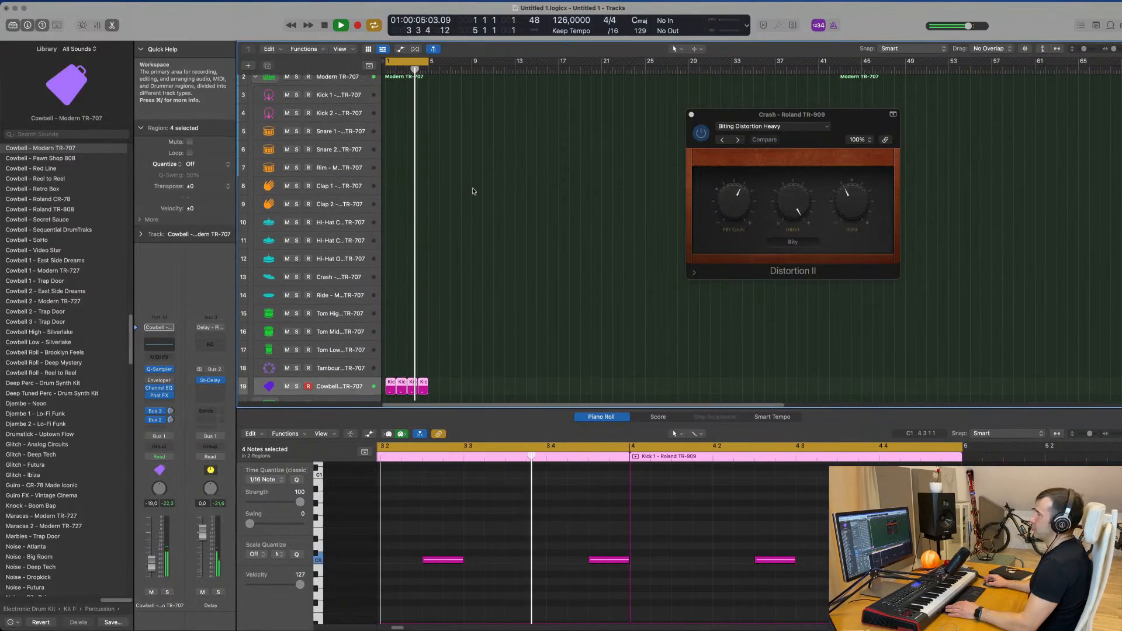
{"action": "scroll", "coordinate": [473, 191], "scroll_direction": "down", "scroll_amount": 3}
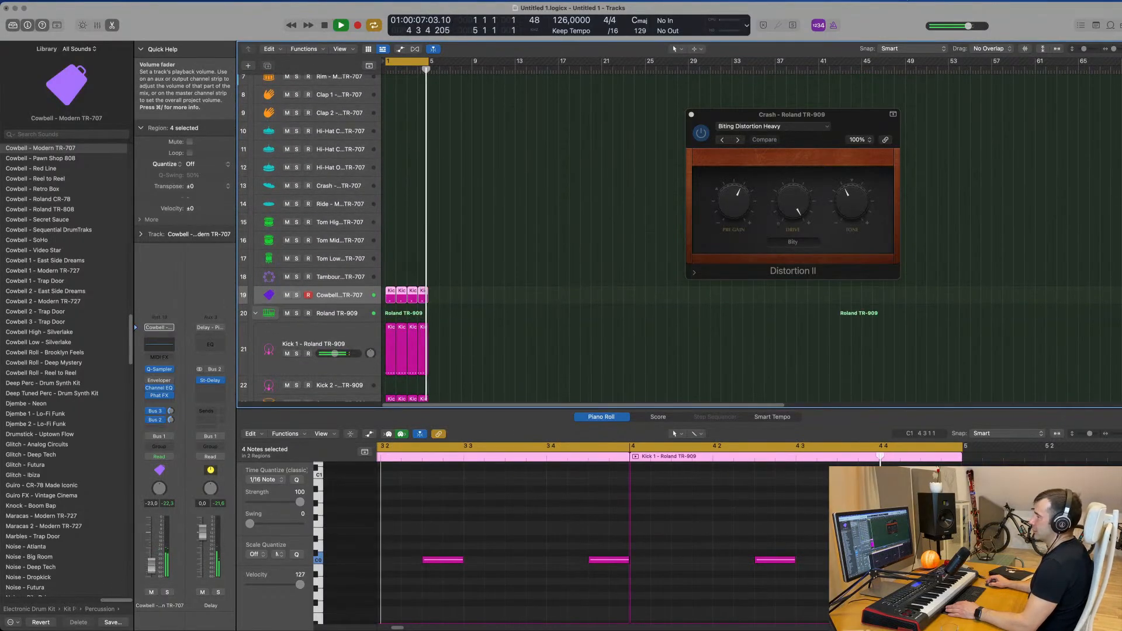
{"action": "scroll", "coordinate": [556, 196], "scroll_direction": "up", "scroll_amount": 4}
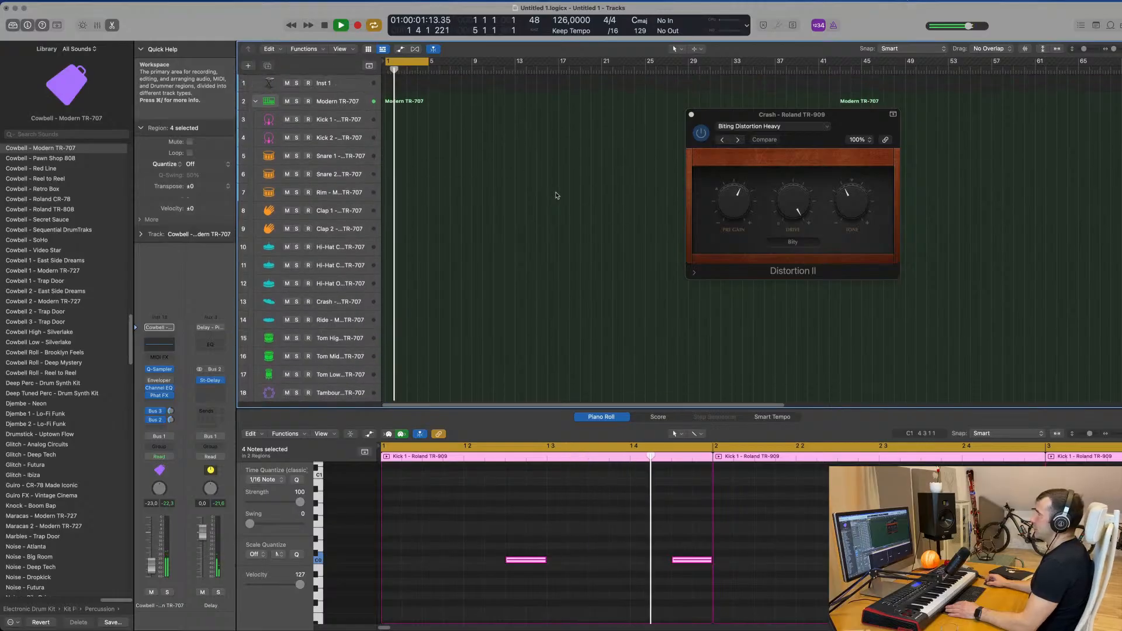
{"action": "scroll", "coordinate": [469, 278], "scroll_direction": "down", "scroll_amount": 4}
Copy the bar 1 Cowbell region to bar 1 of the Inst 1 track.
{"action": "left_click", "coordinate": [432, 284]}
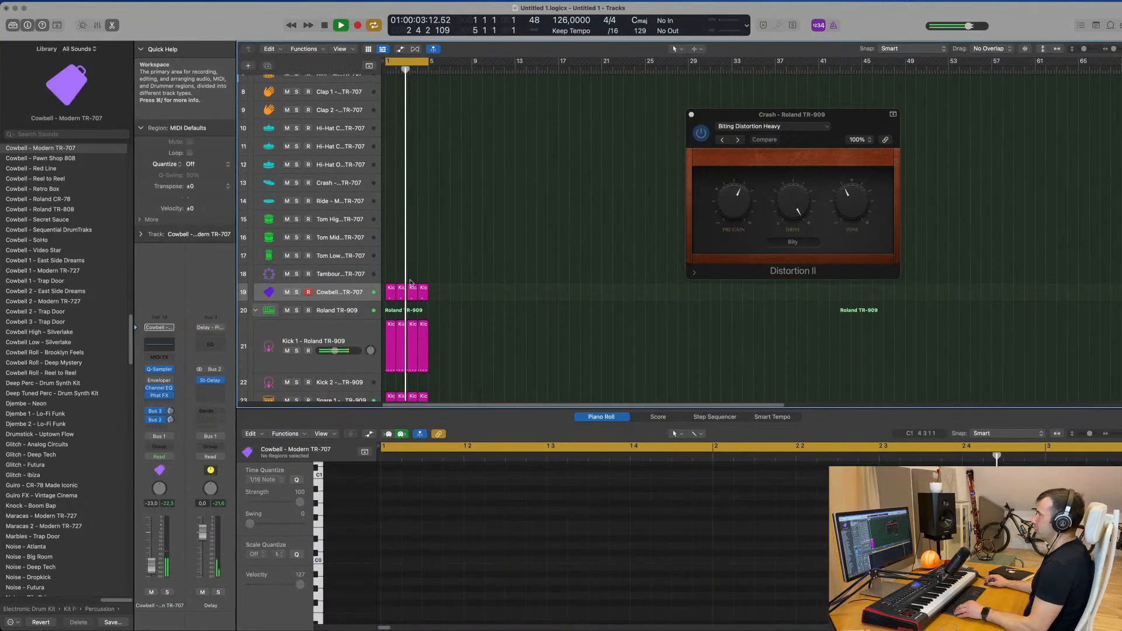
{"action": "scroll", "coordinate": [401, 284], "scroll_direction": "up", "scroll_amount": 3}
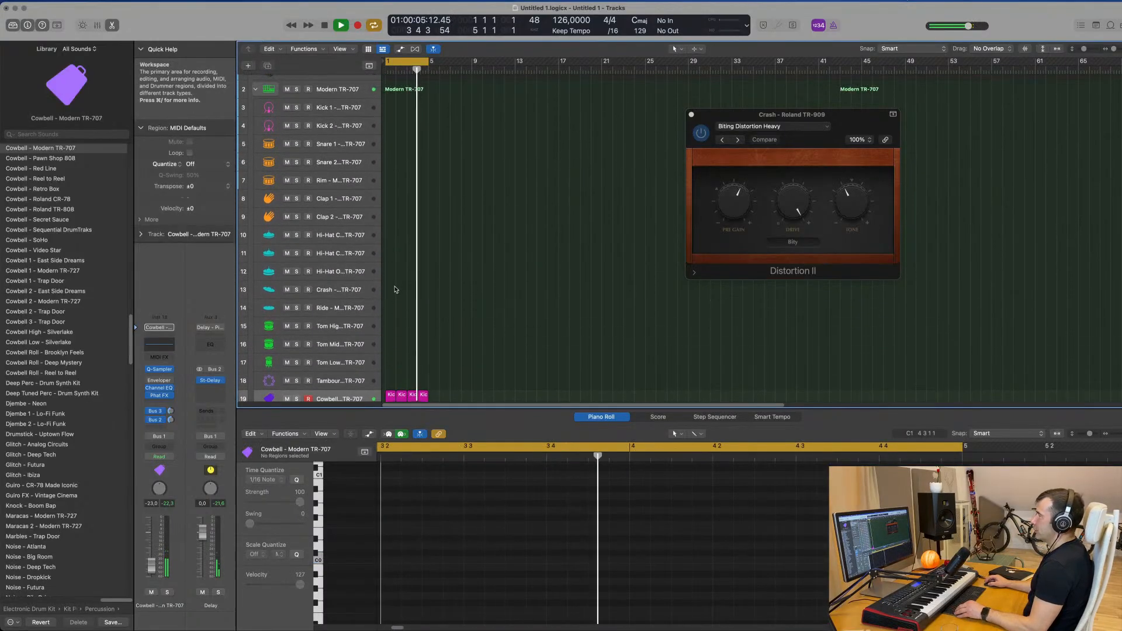
{"action": "left_click", "coordinate": [390, 396]}
{"action": "left_click_drag", "start_coordinate": [390, 396], "coordinate": [392, 88]}
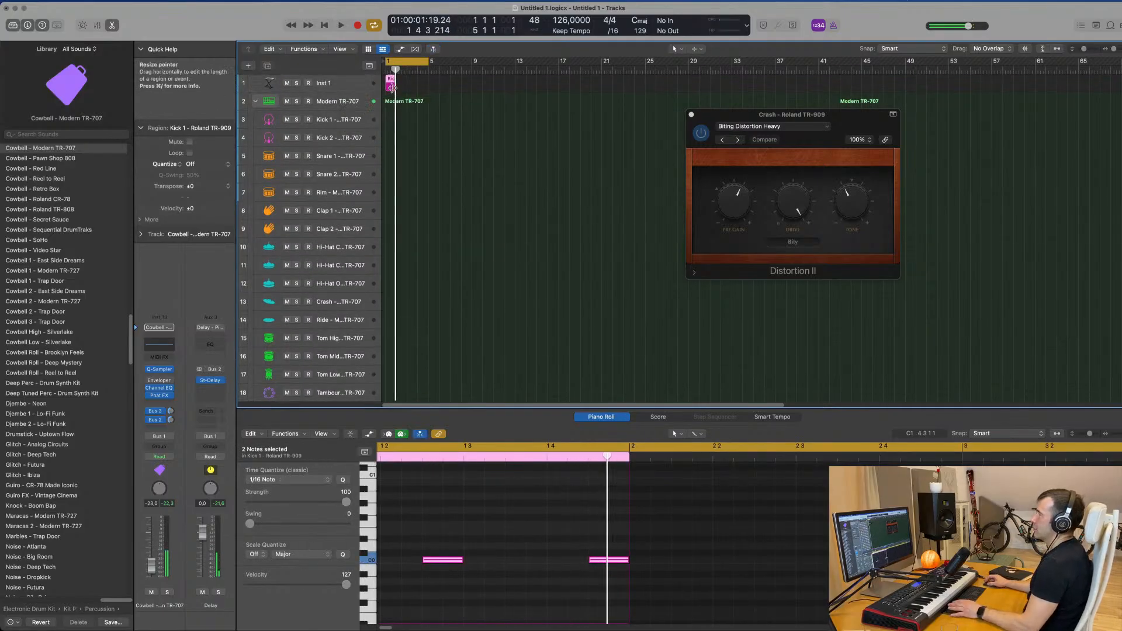
Shift both notes in the copied Inst 1 region one beat earlier.
{"action": "left_click_drag", "start_coordinate": [414, 529], "coordinate": [609, 592]}
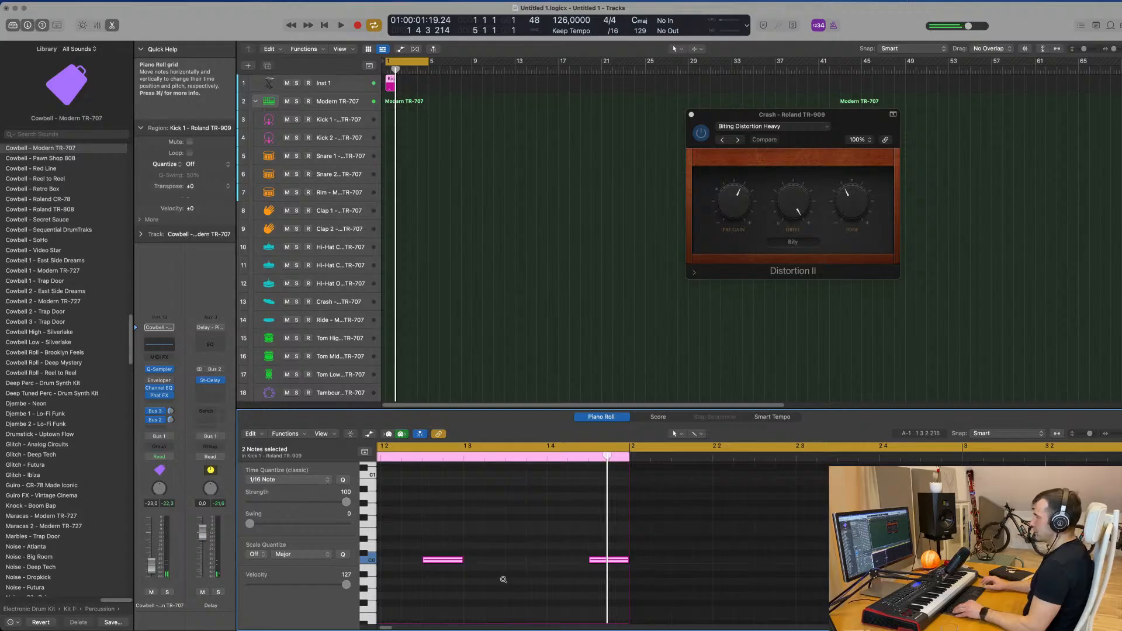
{"action": "left_click", "coordinate": [503, 580], "text": "ctrl+alt"}
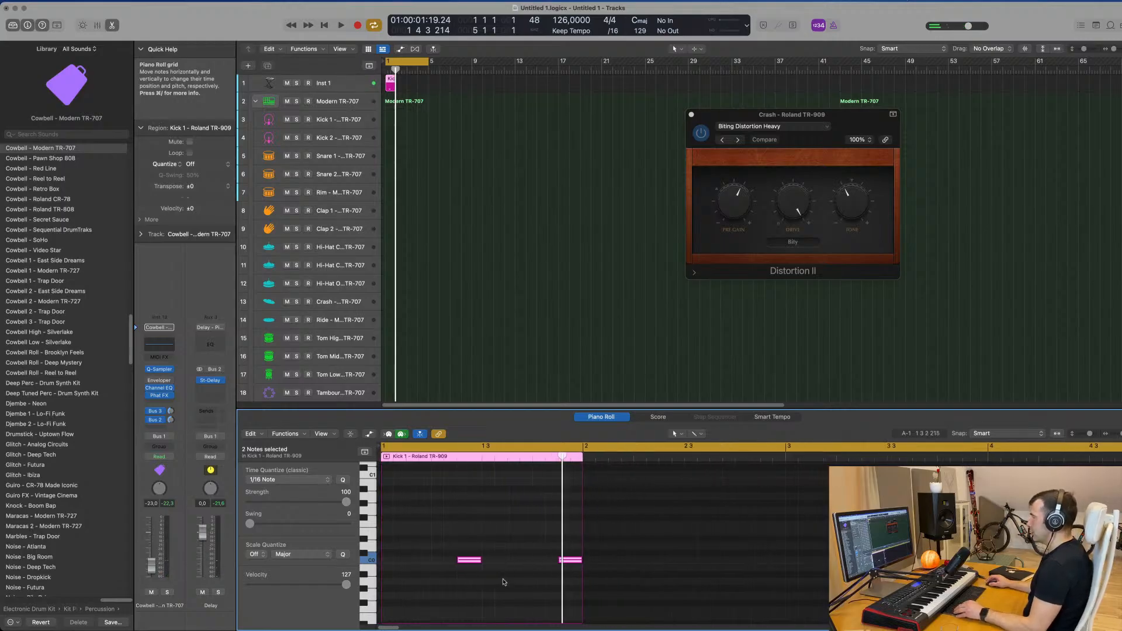
{"action": "left_click_drag", "start_coordinate": [460, 563], "coordinate": [417, 564]}
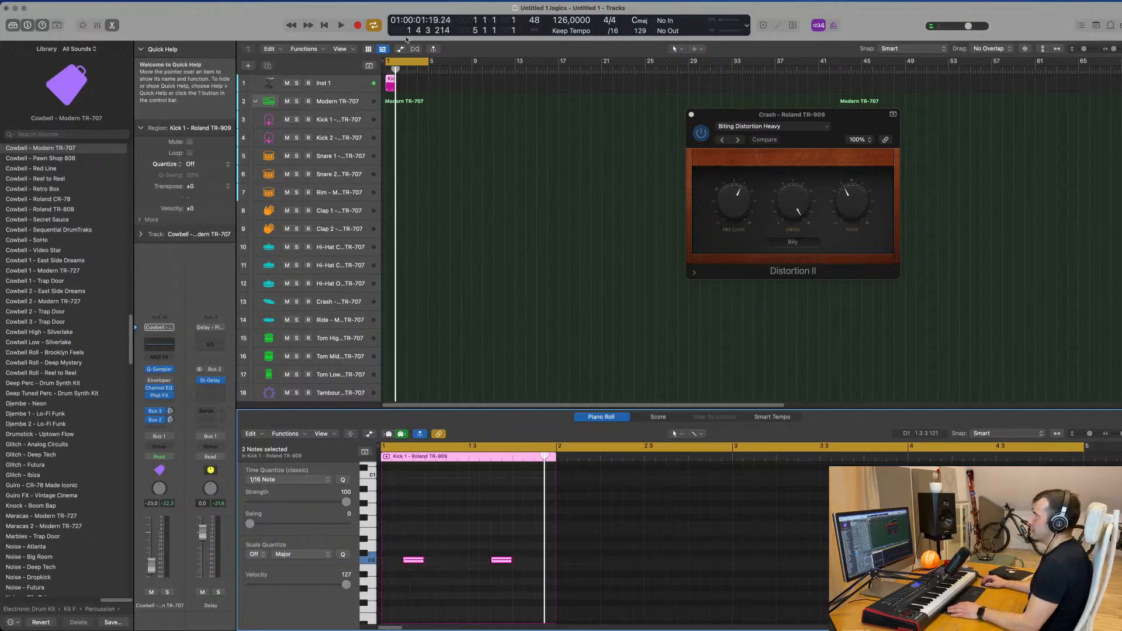
Select the Inst 1 track, lower its volume to the minimum and play the loop.
{"action": "left_click", "coordinate": [346, 83]}
{"action": "scroll", "coordinate": [435, 200], "scroll_direction": "down", "scroll_amount": 3}
{"action": "scroll", "coordinate": [438, 199], "scroll_direction": "up", "scroll_amount": 3}
{"action": "key", "text": "space"}
{"action": "key", "text": "space"}
{"action": "key", "text": "space"}
{"action": "left_click_drag", "start_coordinate": [151, 532], "coordinate": [151, 578]}
{"action": "key", "text": "space"}
{"action": "key", "text": "space"}
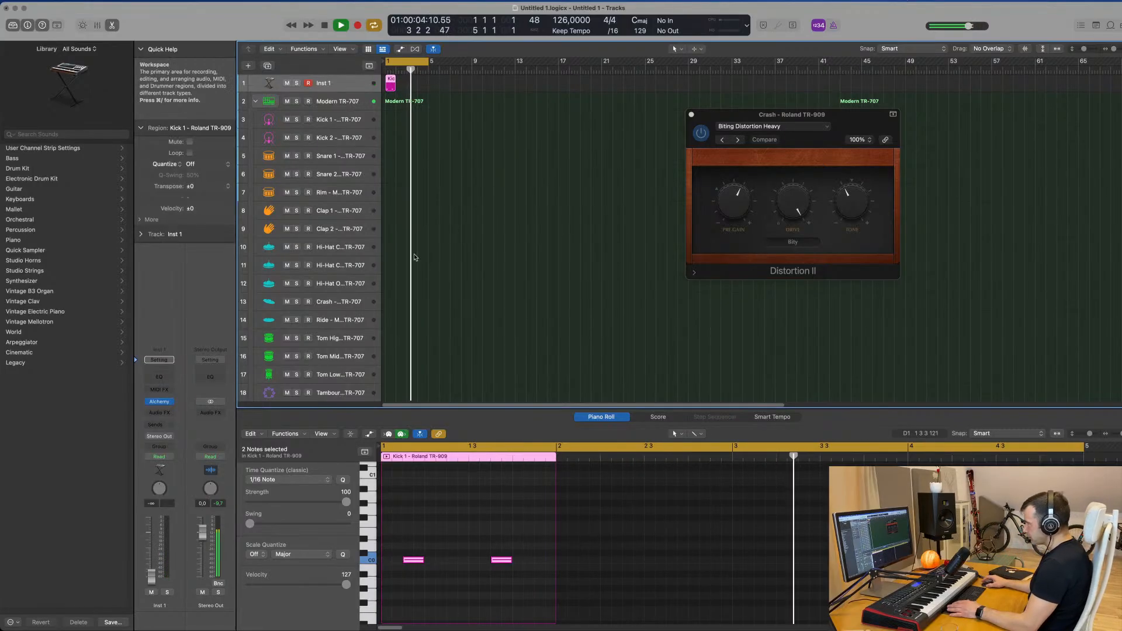
{"action": "key", "text": "space"}
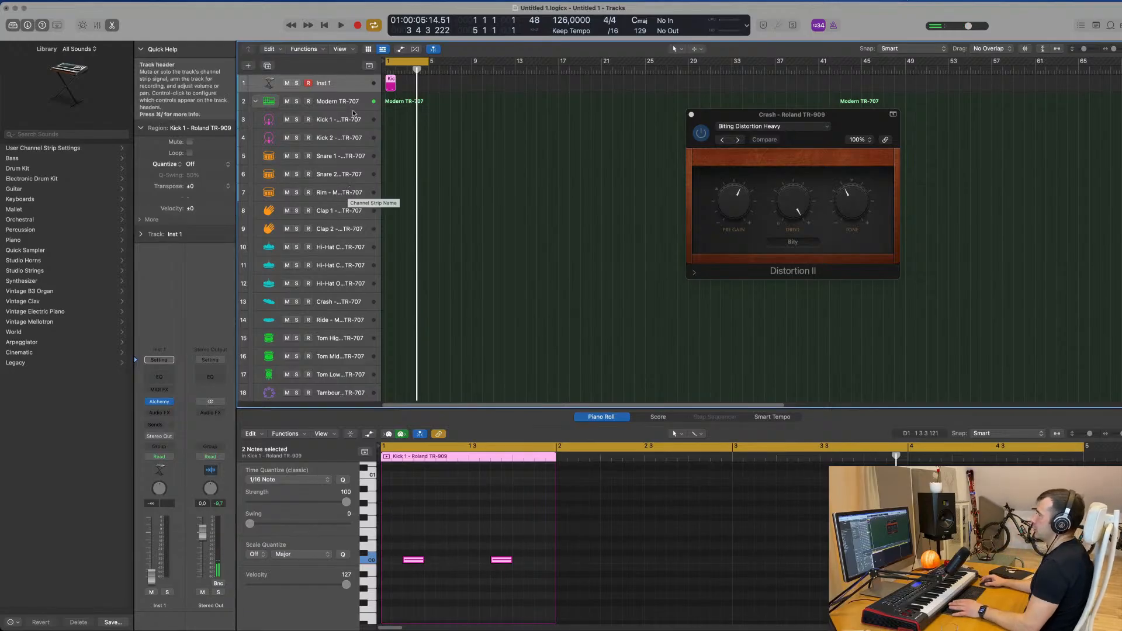
{"action": "key", "text": "space"}
{"action": "key", "text": "space"}
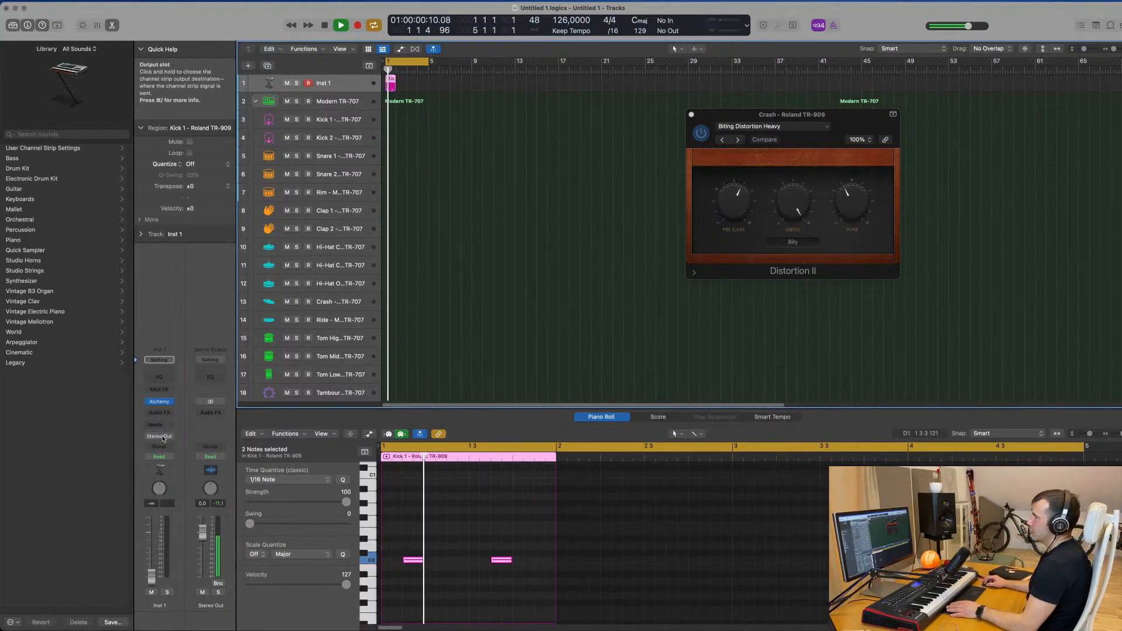
Open Alchemy on Inst 1, search the Bass category for "acid" and load the Acid Etched Bass preset.
{"action": "left_click", "coordinate": [159, 402]}
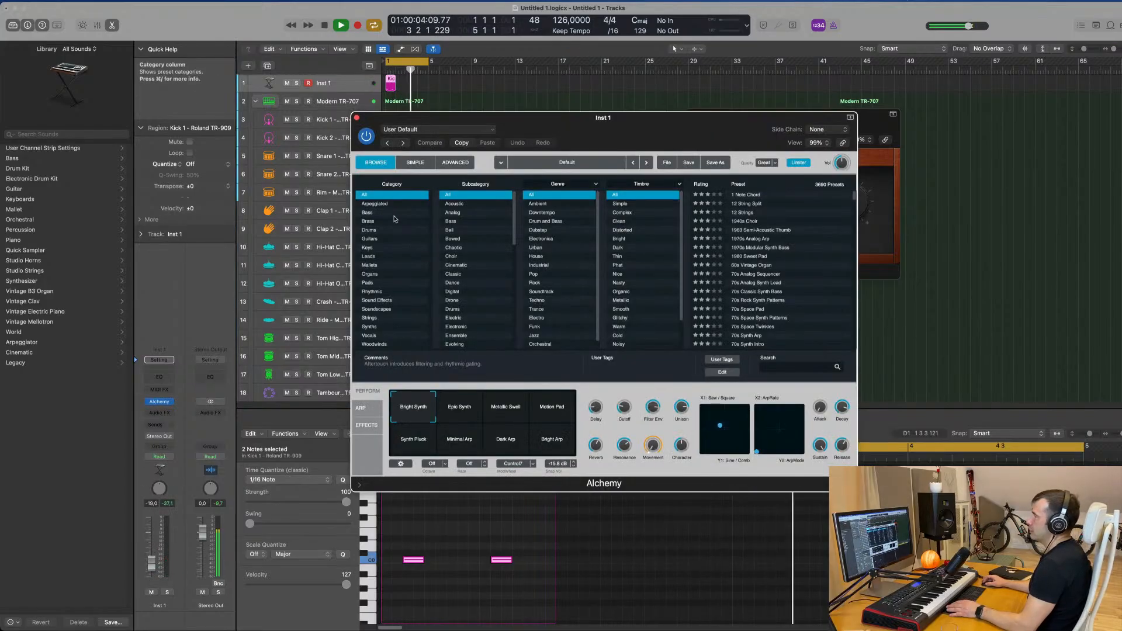
{"action": "left_click", "coordinate": [375, 214]}
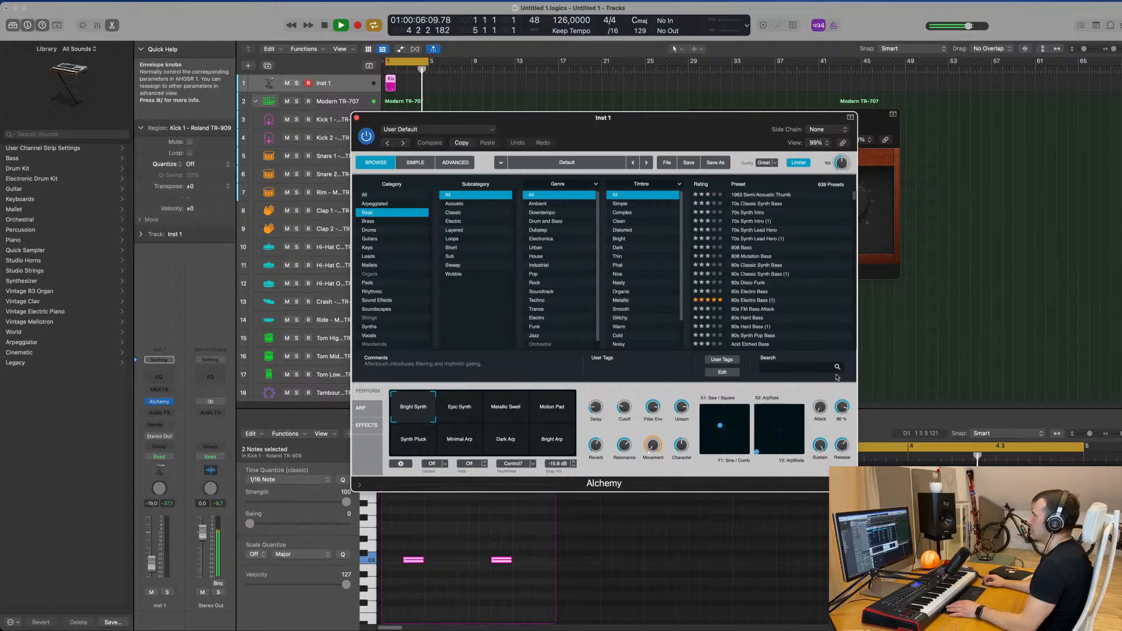
{"action": "type", "text": "acid"}
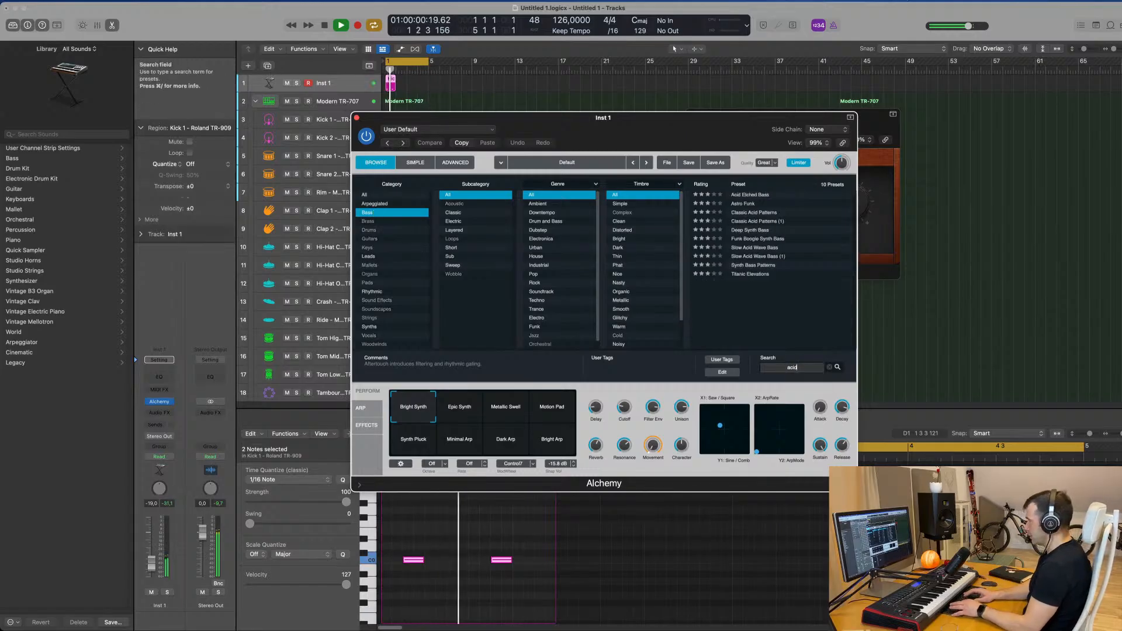
{"action": "key", "text": "Return"}
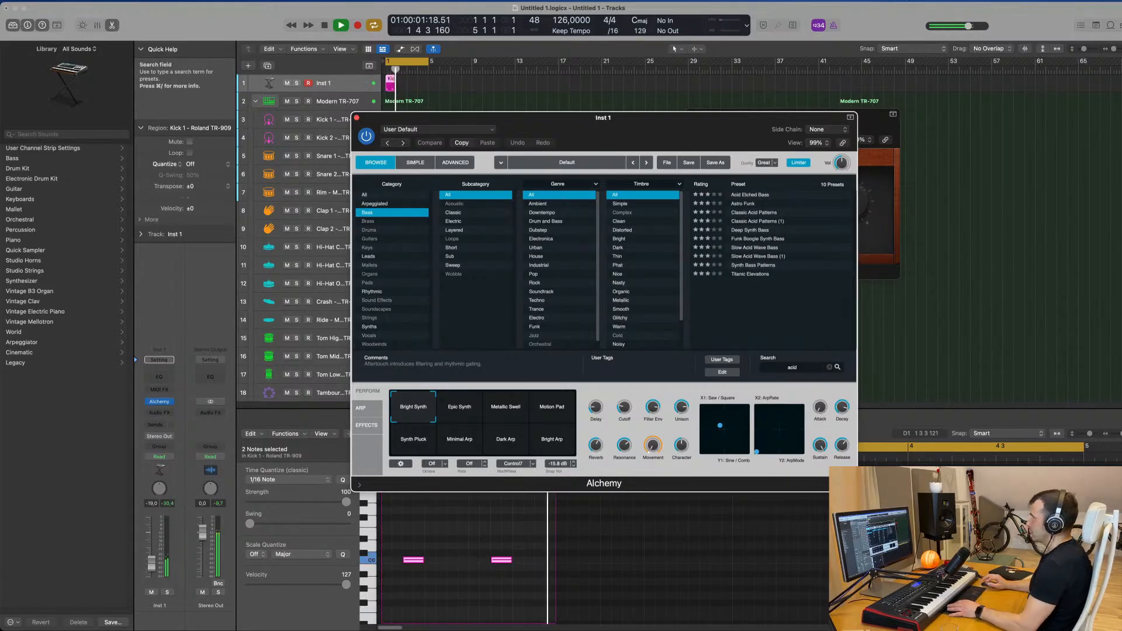
{"action": "left_click", "coordinate": [760, 195]}
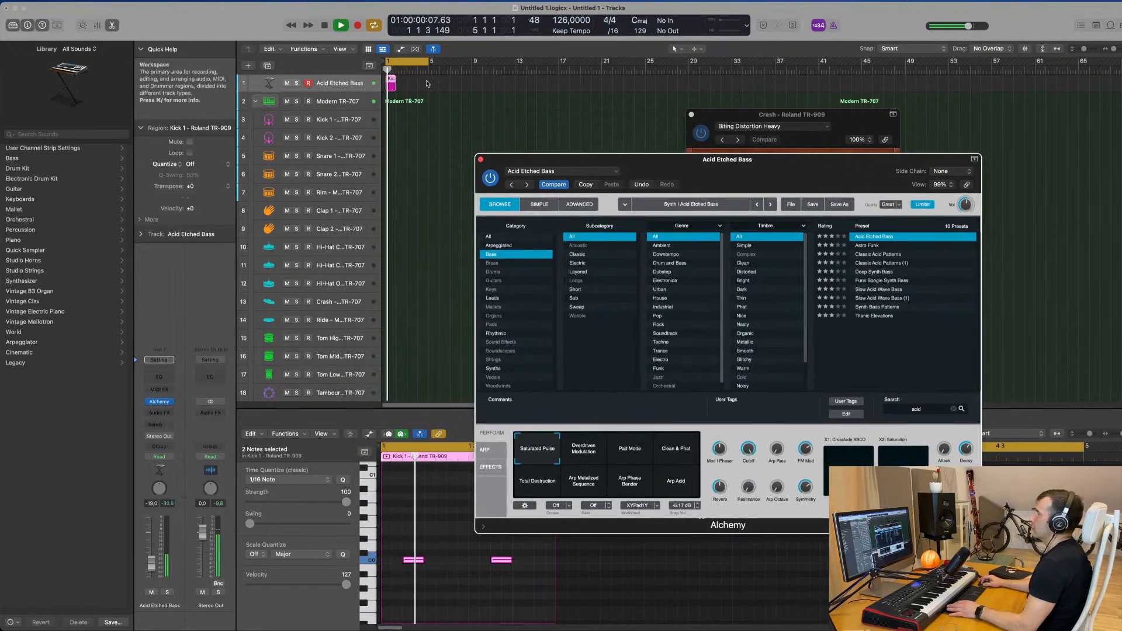
Repeat the one-bar bass region three times to fill bars 1 to 4.
{"action": "left_click", "coordinate": [389, 85]}
{"action": "key", "text": "super+r"}
{"action": "key", "text": "super+r"}
{"action": "key", "text": "super+r"}
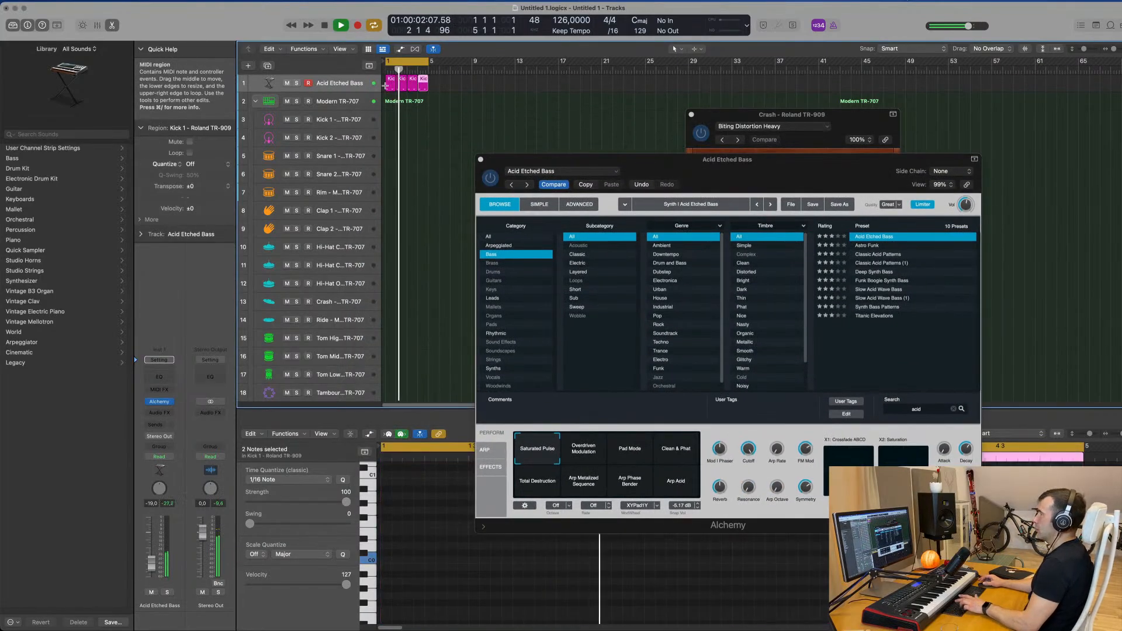
Set the bass track's volume to -10 dB and raise the notes in all four bass regions by one octave.
{"action": "left_click_drag", "start_coordinate": [152, 564], "coordinate": [156, 552]}
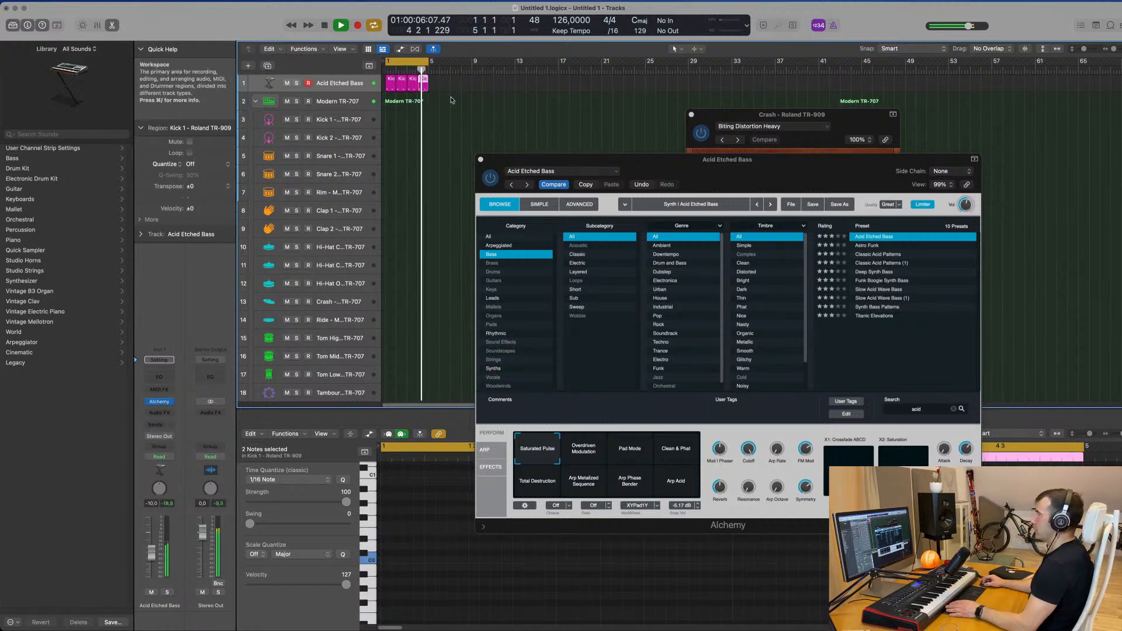
{"action": "left_click", "coordinate": [354, 87]}
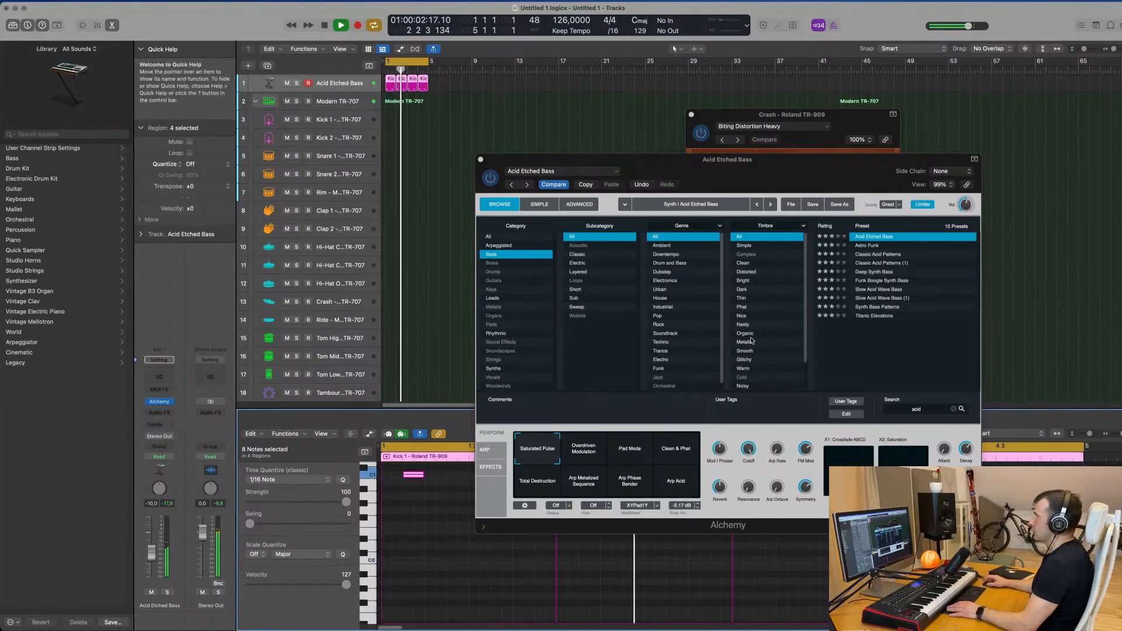
Load the Astro Funk preset in Alchemy and set the bass track's volume to -3.5 dB.
{"action": "left_click_drag", "start_coordinate": [784, 182], "coordinate": [787, 147]}
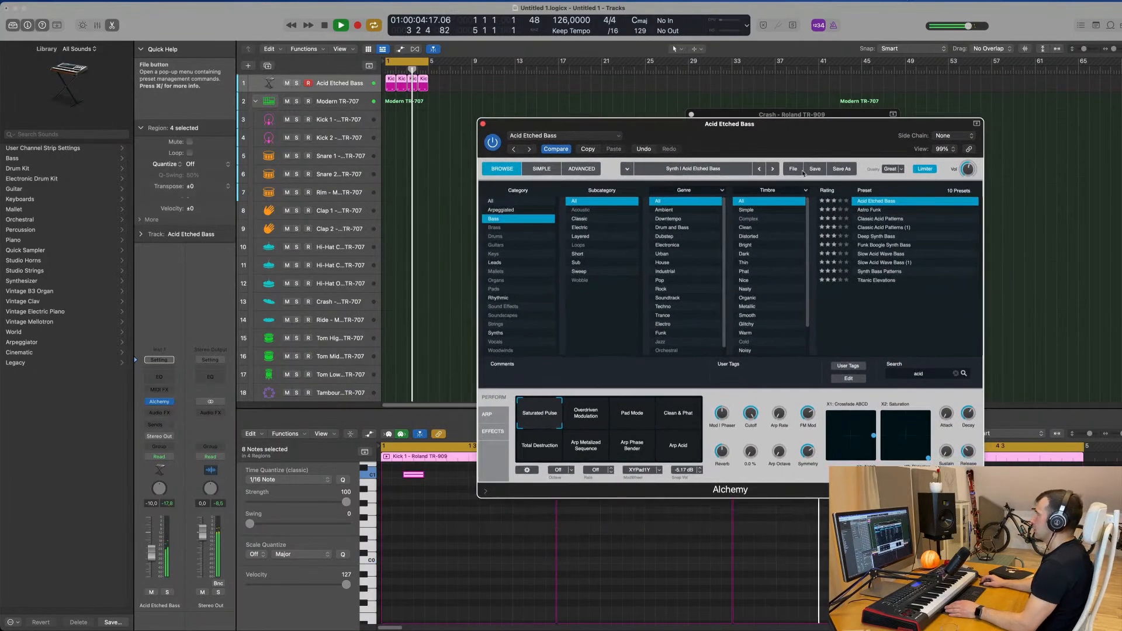
{"action": "left_click", "coordinate": [868, 211]}
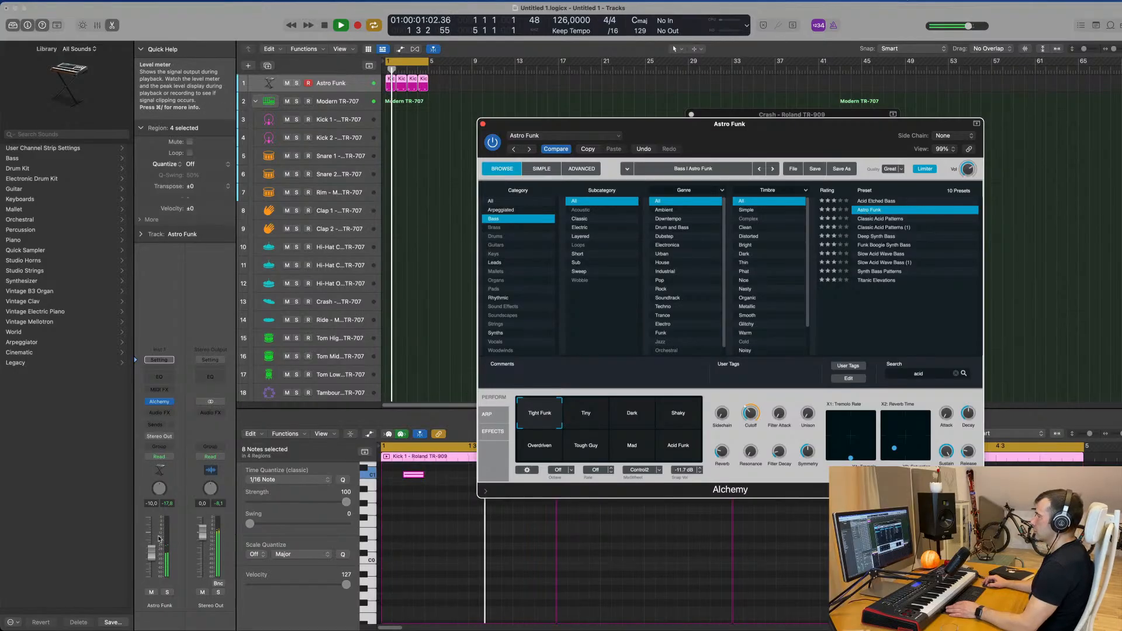
{"action": "left_click", "coordinate": [152, 552]}
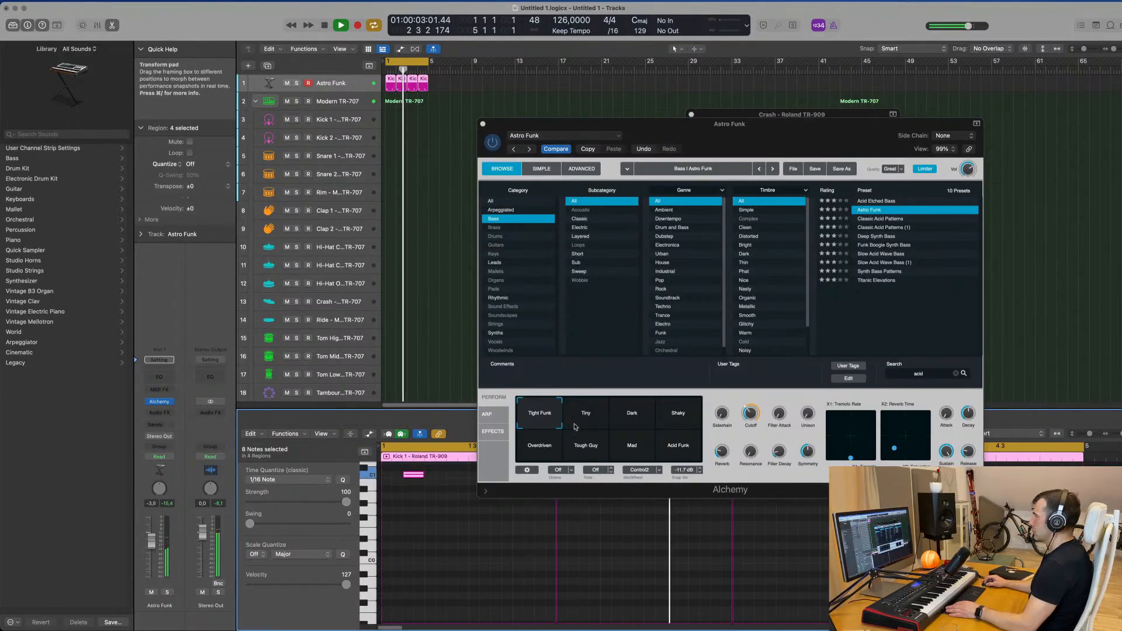
Load the Classic Acid Patterns preset in Alchemy and turn its arpeggiator mode off.
{"action": "left_click", "coordinate": [599, 427]}
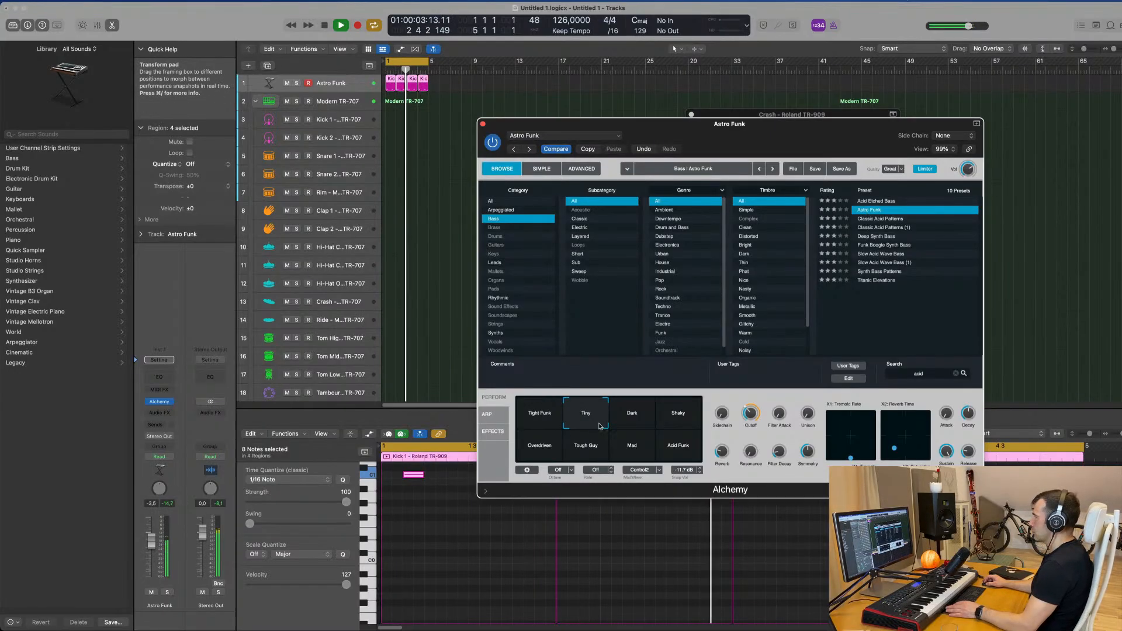
{"action": "left_click", "coordinate": [894, 218]}
{"action": "left_click_drag", "start_coordinate": [793, 136], "coordinate": [760, 106]}
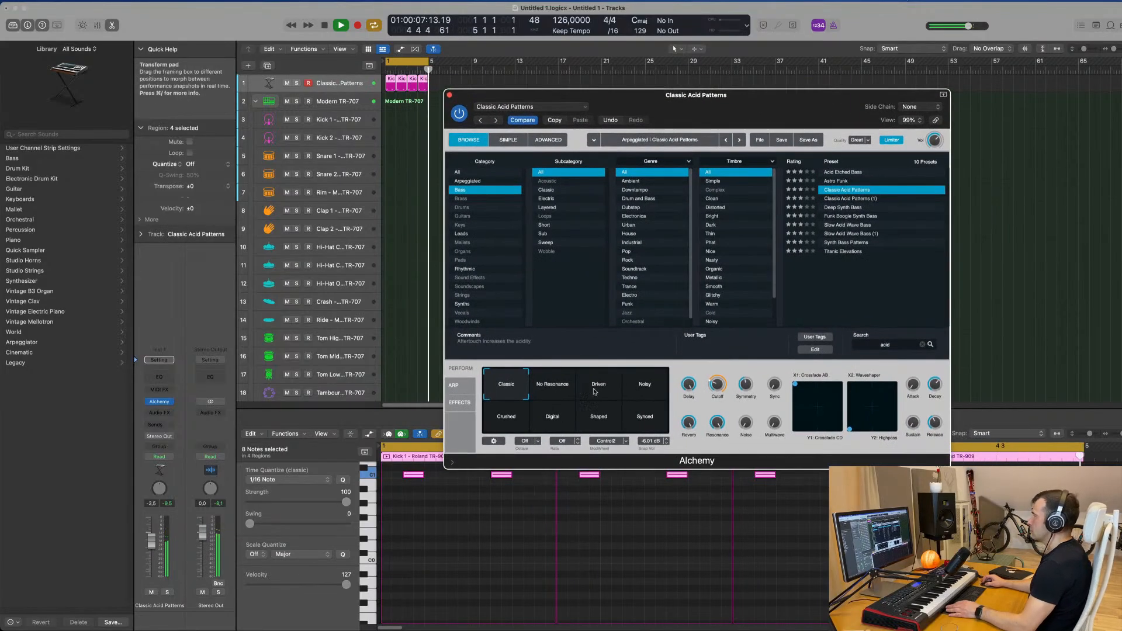
{"action": "left_click", "coordinate": [454, 386]}
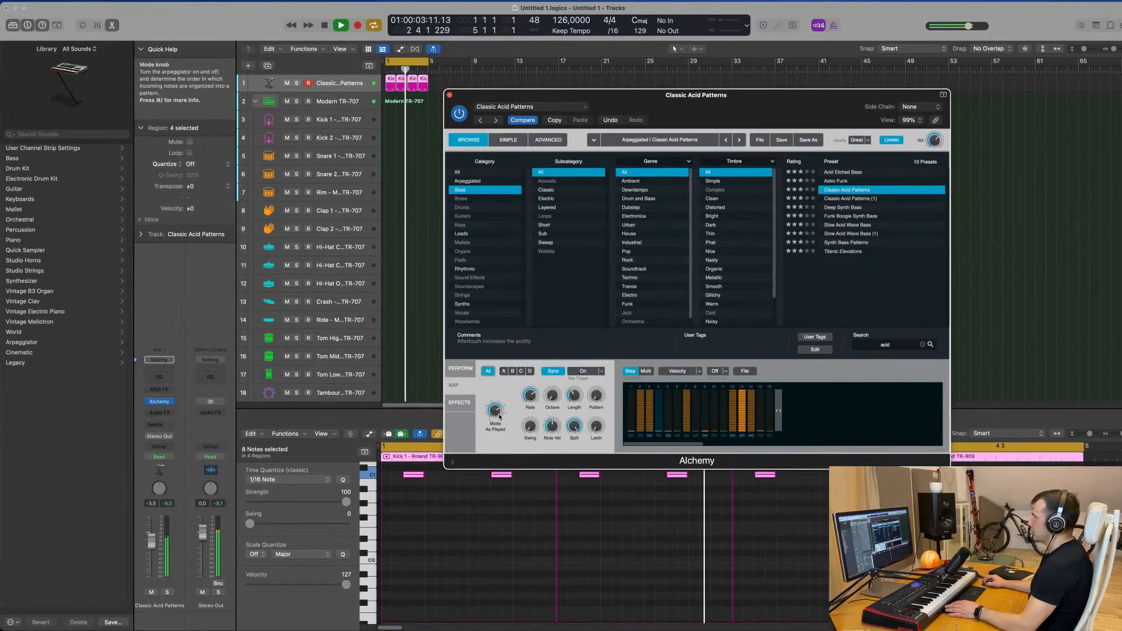
{"action": "left_click_drag", "start_coordinate": [711, 98], "coordinate": [811, 170]}
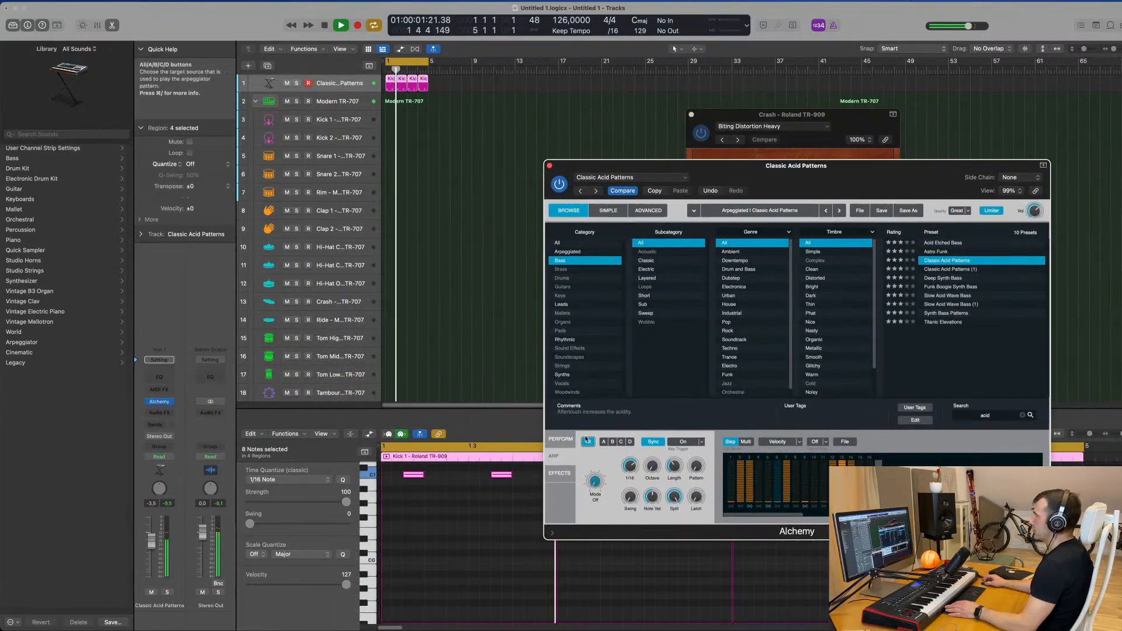
{"action": "left_click", "coordinate": [560, 439]}
Set the bass track's volume to -12 dB and shape the sound with the Driven snapshot and a lower cutoff.
{"action": "left_click_drag", "start_coordinate": [151, 541], "coordinate": [151, 556]}
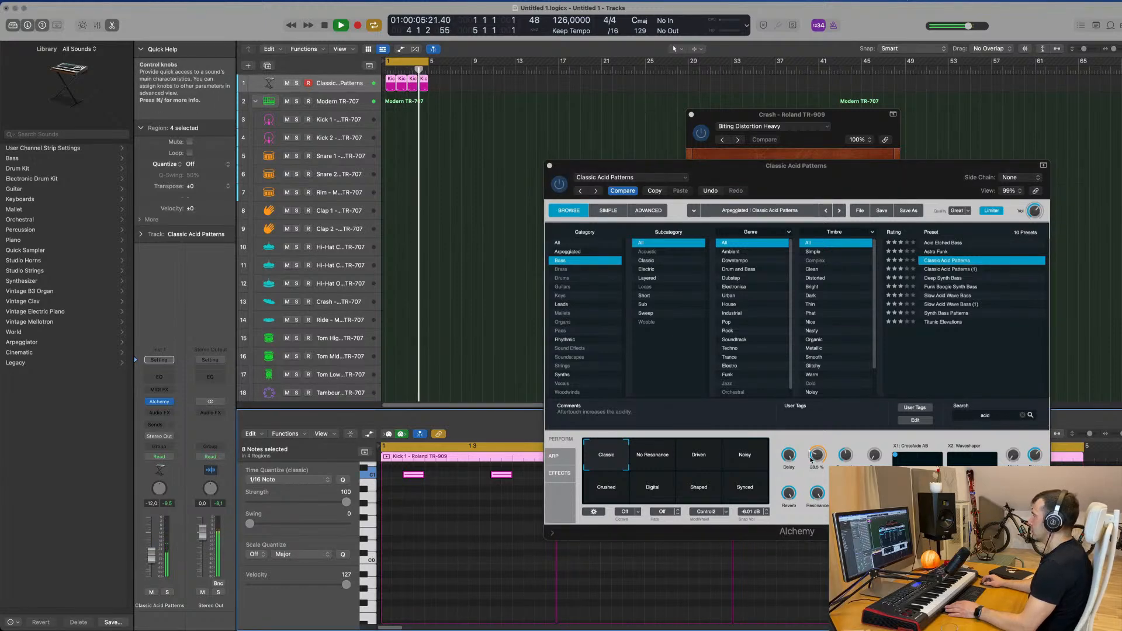
{"action": "left_click_drag", "start_coordinate": [812, 460], "coordinate": [816, 468]}
{"action": "left_click", "coordinate": [652, 456]}
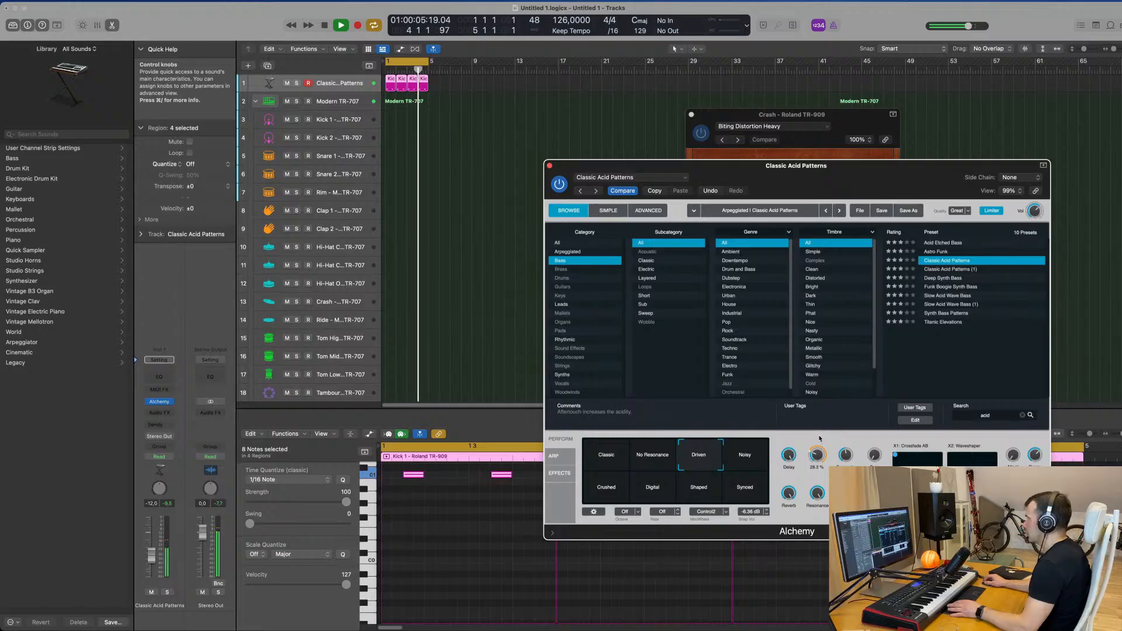
{"action": "left_click_drag", "start_coordinate": [817, 453], "coordinate": [811, 463]}
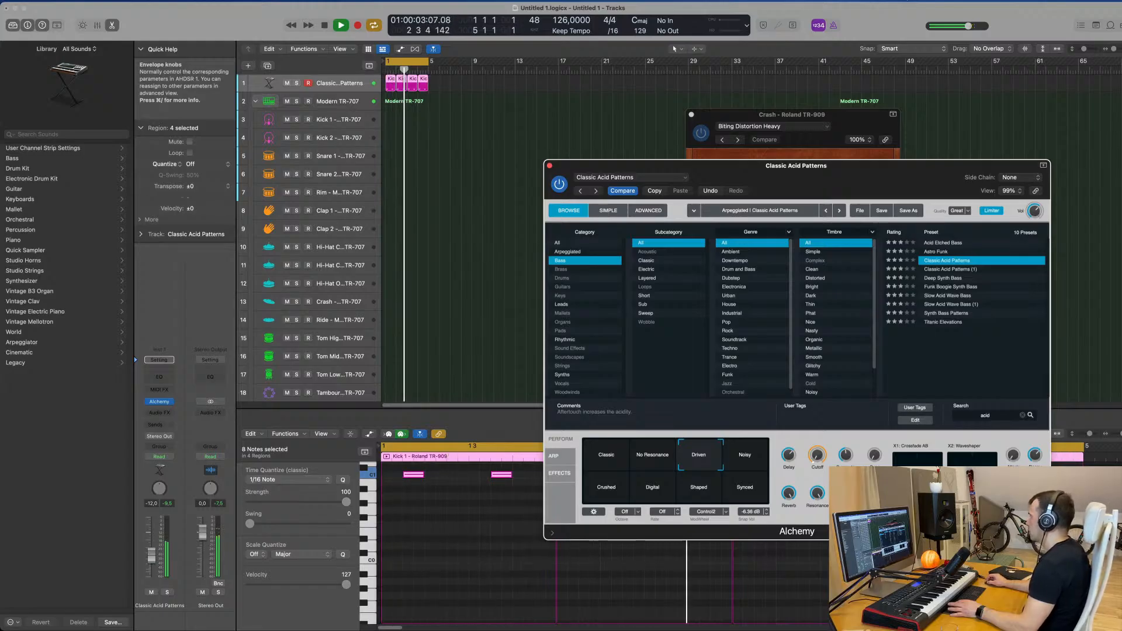
{"action": "left_click_drag", "start_coordinate": [958, 166], "coordinate": [989, 145]}
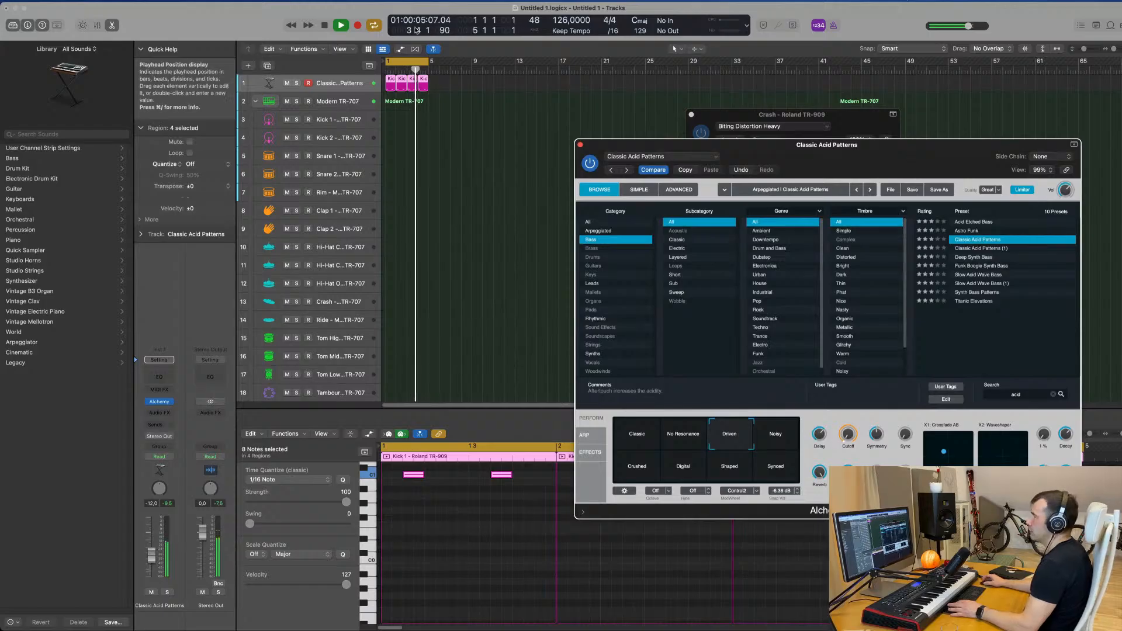
Insert a stereo Compressor on the bass track and set its side chain to Kick 1 - Roland TR-909 (Inst 19).
{"action": "left_click", "coordinate": [335, 79]}
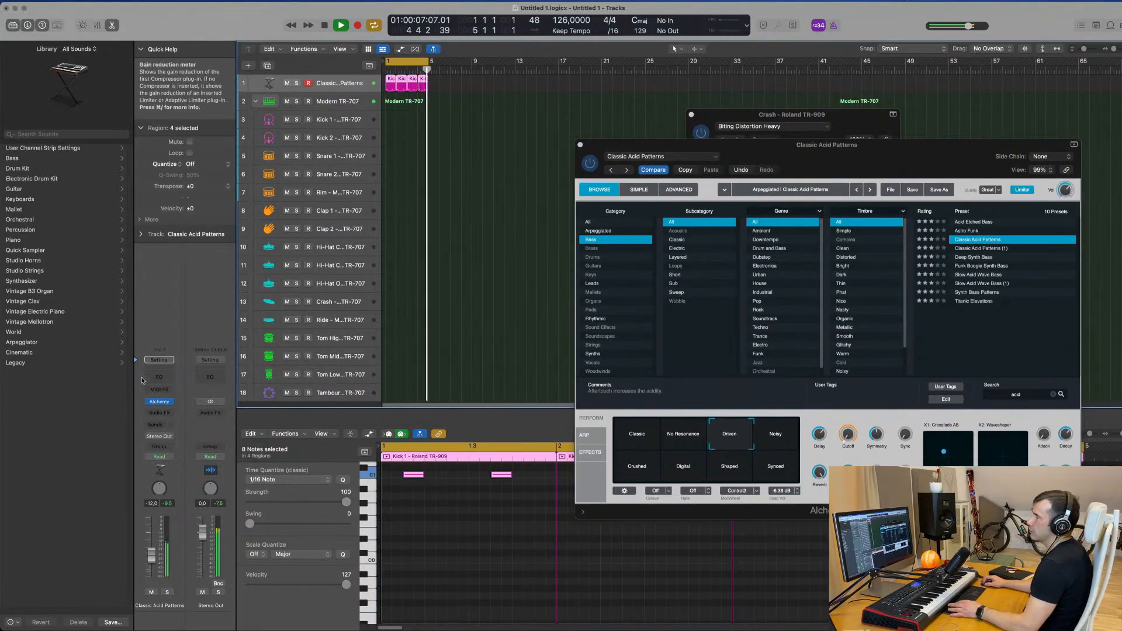
{"action": "left_click", "coordinate": [159, 413]}
{"action": "mouse_move", "coordinate": [199, 437]}
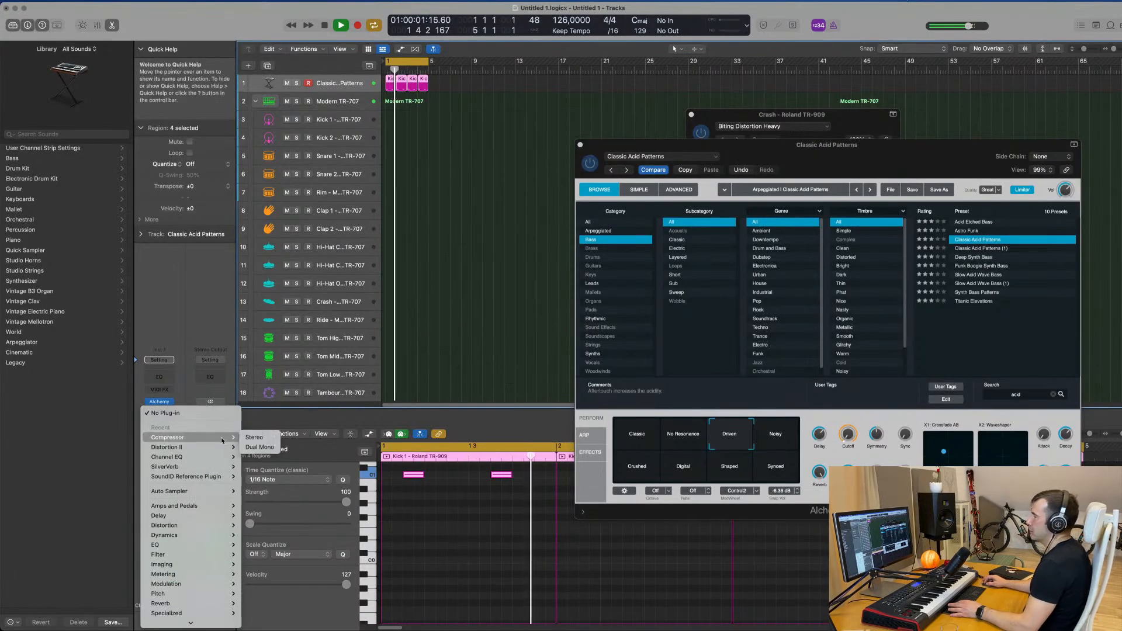
{"action": "left_click", "coordinate": [254, 438]}
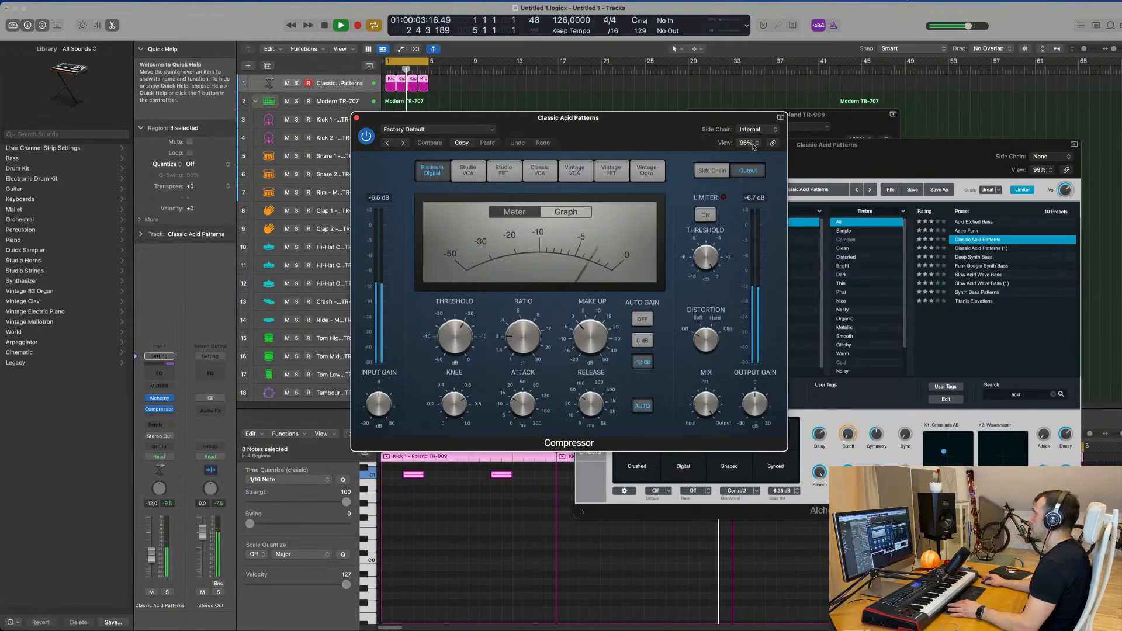
{"action": "left_click", "coordinate": [755, 134]}
{"action": "mouse_move", "coordinate": [755, 146]}
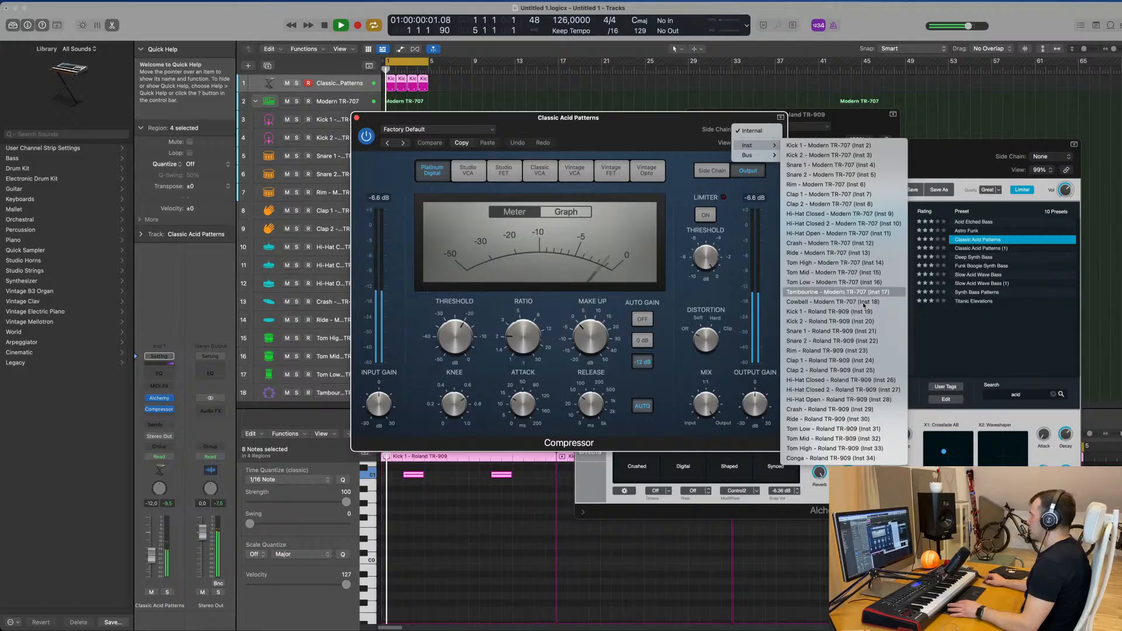
{"action": "left_click", "coordinate": [842, 224]}
{"action": "left_click_drag", "start_coordinate": [673, 117], "coordinate": [788, 112]}
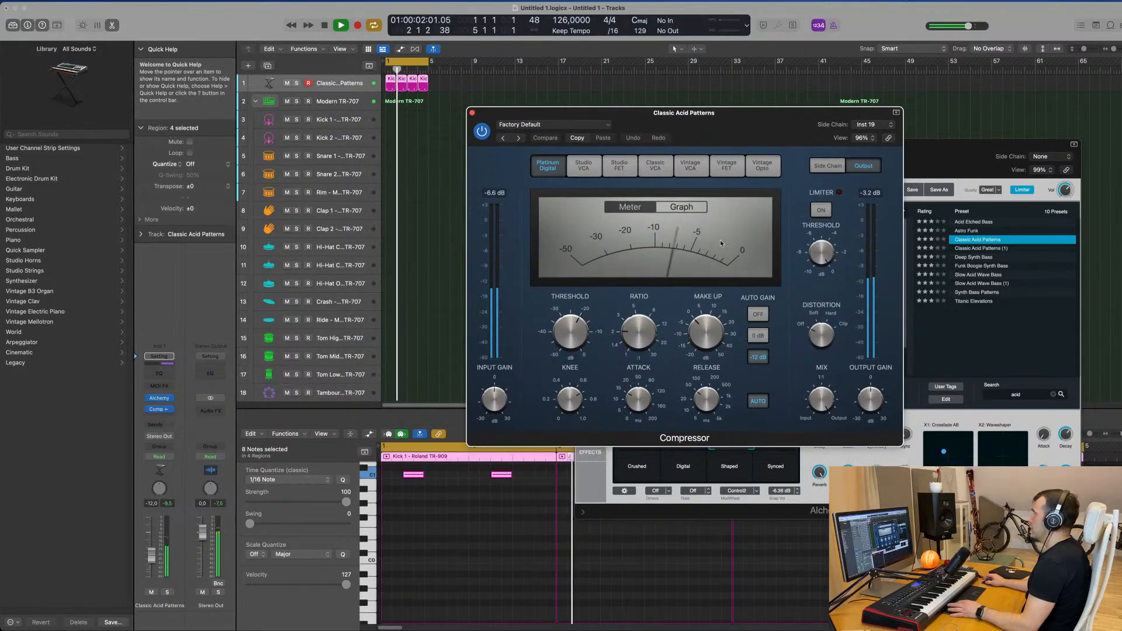
Turn off the Compressor's automatic release, adjust its ratio, and compare the bass with the effect bypassed before closing it.
{"action": "left_click", "coordinate": [755, 401]}
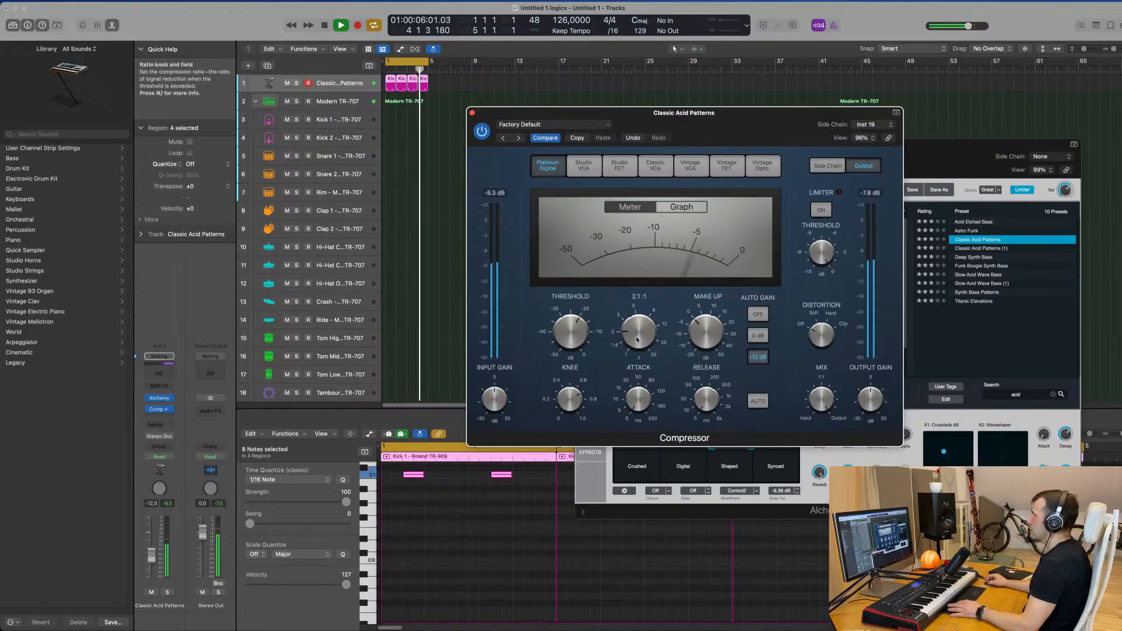
{"action": "left_click_drag", "start_coordinate": [639, 315], "coordinate": [644, 322]}
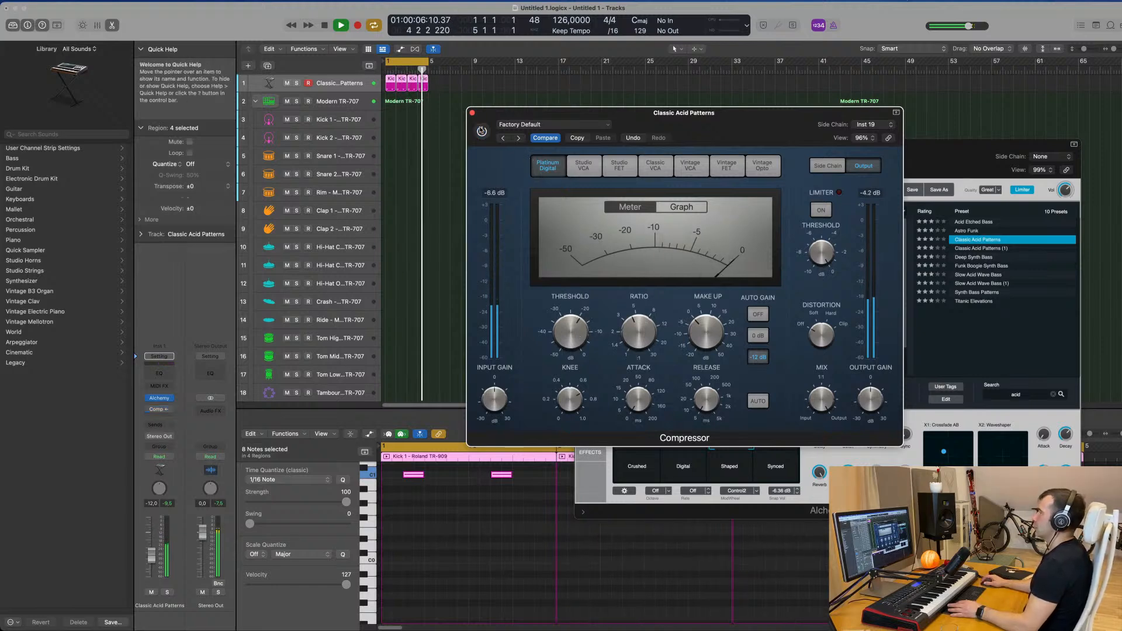
{"action": "left_click", "coordinate": [481, 130]}
{"action": "left_click_drag", "start_coordinate": [507, 116], "coordinate": [519, 115]}
{"action": "left_click", "coordinate": [484, 111]}
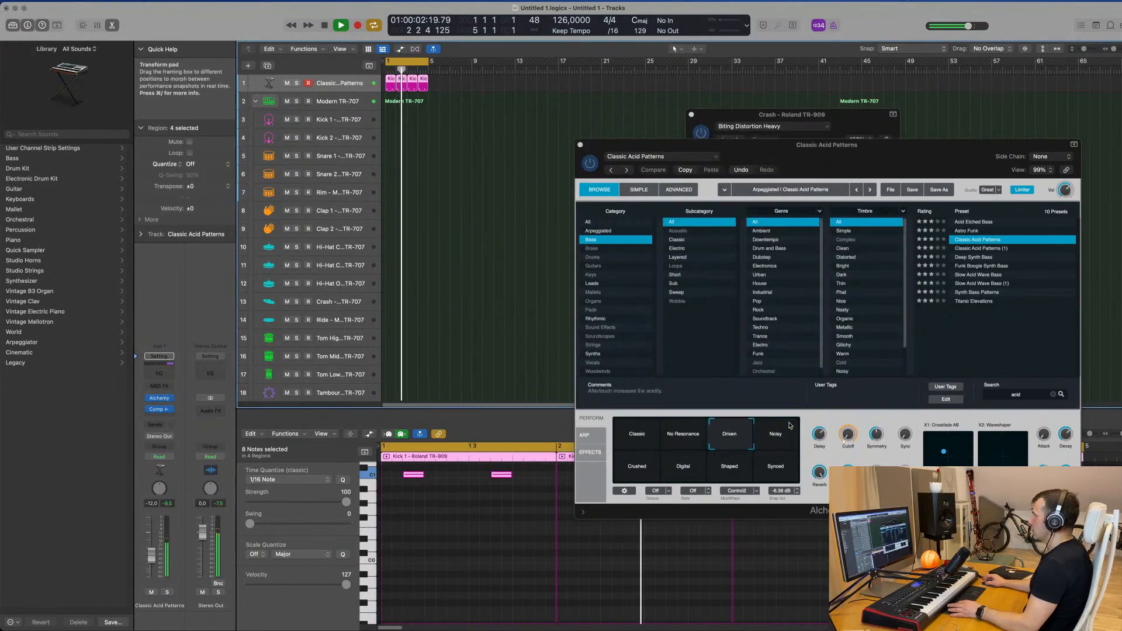
Set Alchemy's Cutoff on the bass sound to about 8.8%.
{"action": "left_click_drag", "start_coordinate": [850, 441], "coordinate": [853, 427]}
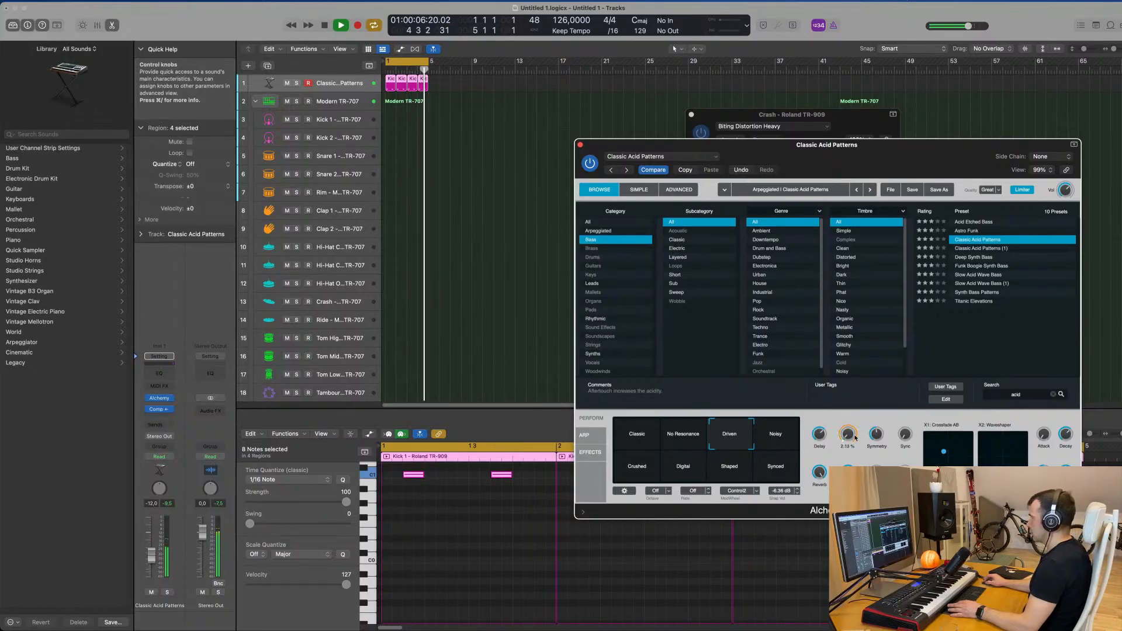
{"action": "left_click_drag", "start_coordinate": [854, 435], "coordinate": [854, 438]}
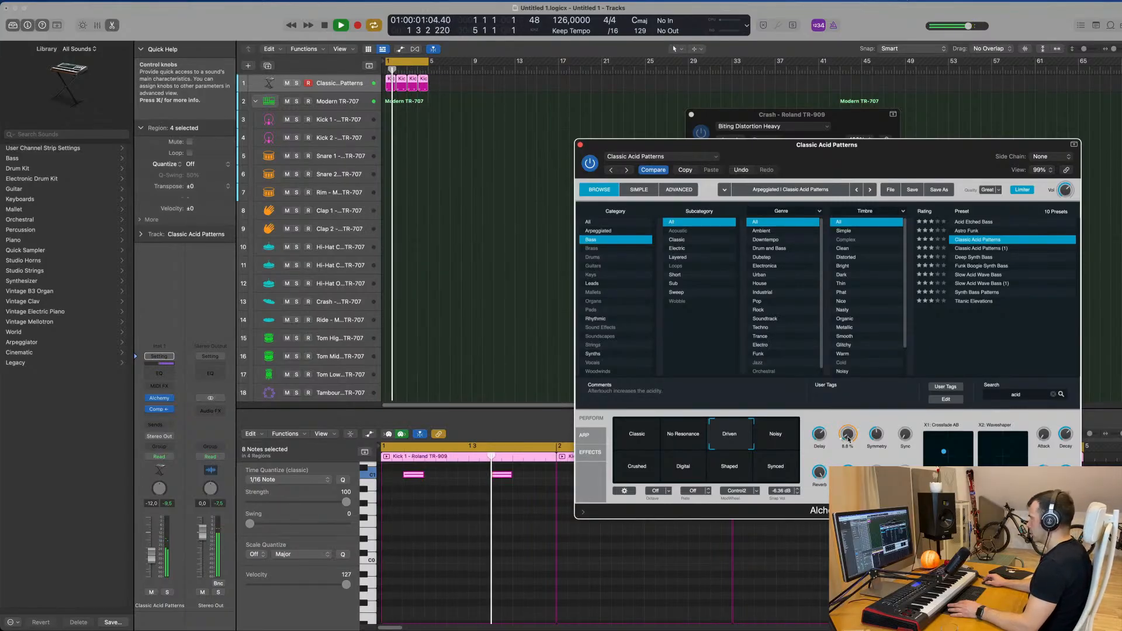
Try Alchemy's arpeggiator on the bass in Up mode with a 1/16 rate.
{"action": "left_click", "coordinate": [584, 435]}
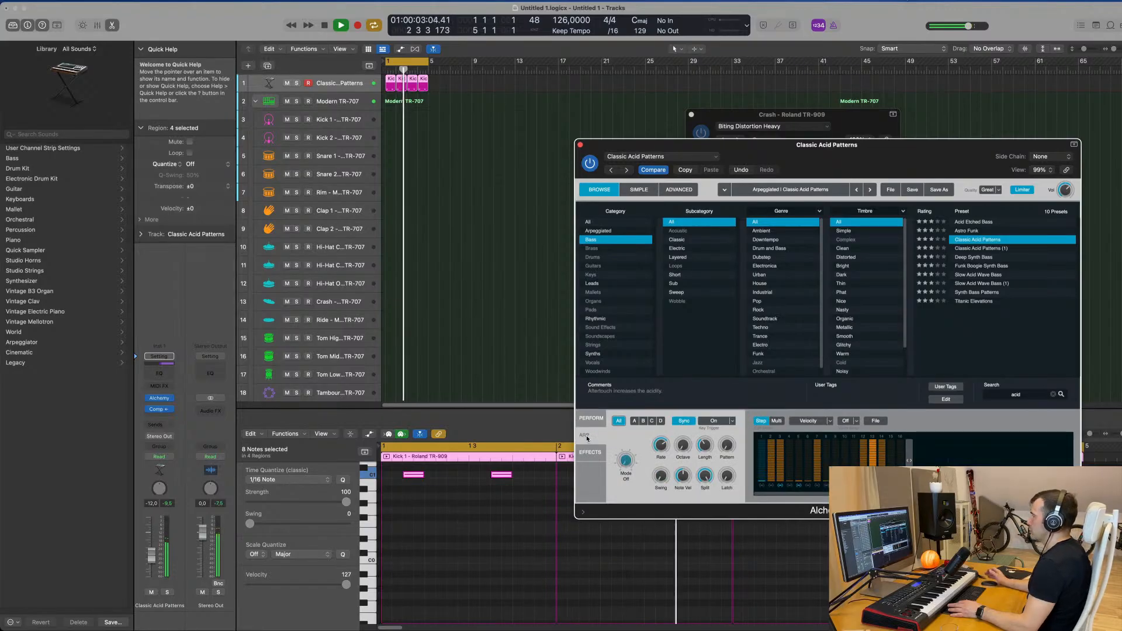
{"action": "mouse_move", "coordinate": [666, 449]}
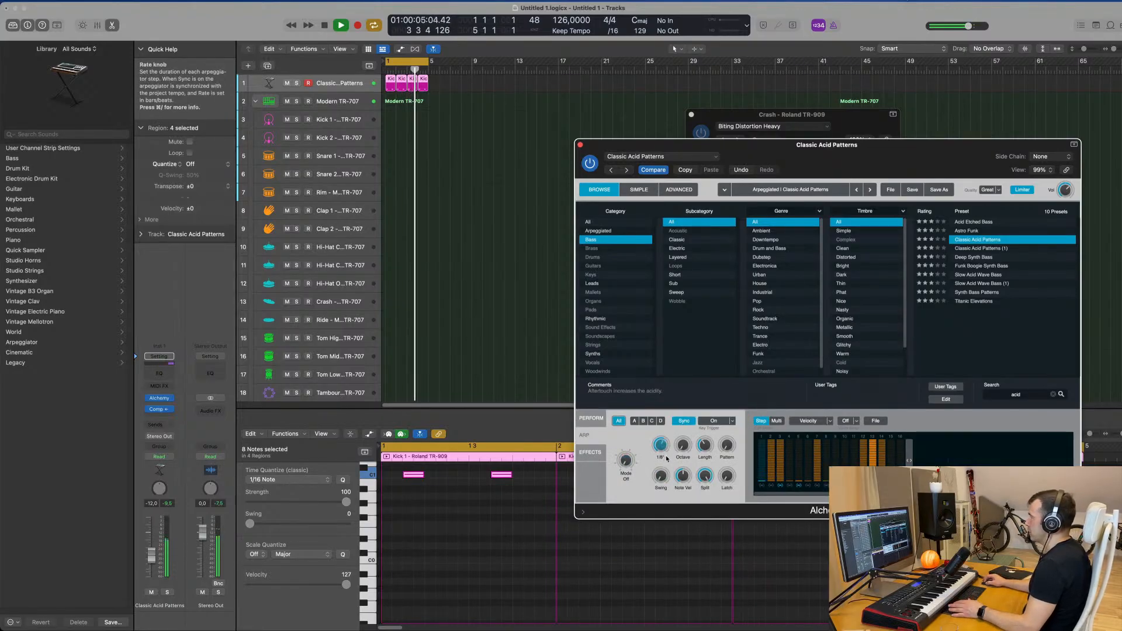
{"action": "left_click_drag", "start_coordinate": [626, 464], "coordinate": [626, 457]}
{"action": "left_click_drag", "start_coordinate": [777, 146], "coordinate": [673, 165]}
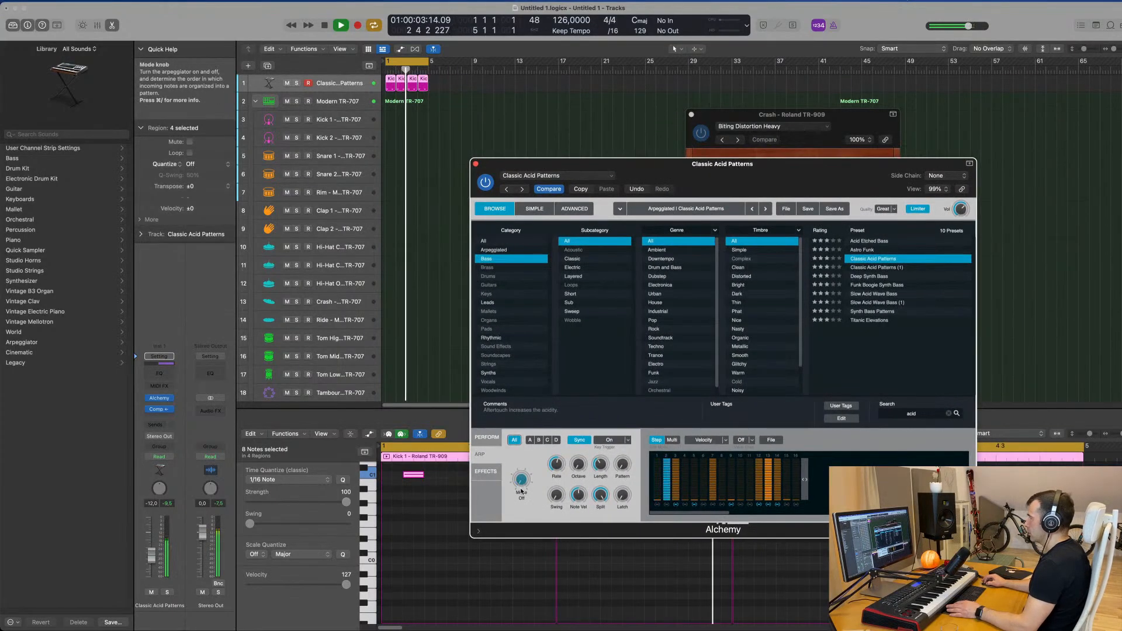
{"action": "left_click_drag", "start_coordinate": [522, 492], "coordinate": [522, 483]}
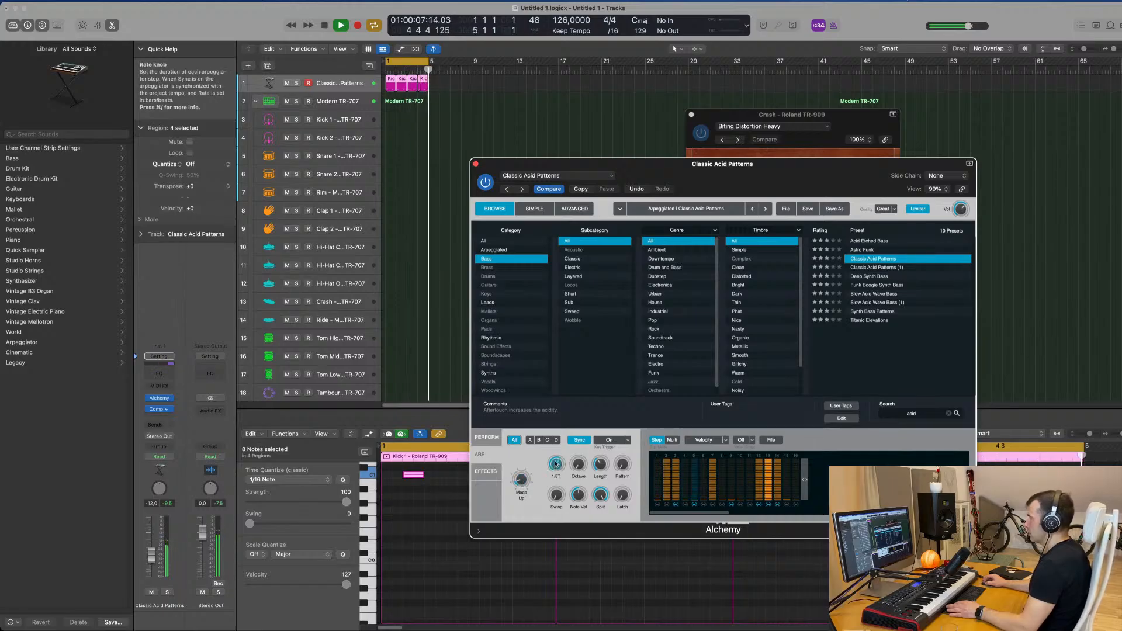
{"action": "left_click_drag", "start_coordinate": [720, 181], "coordinate": [725, 126]}
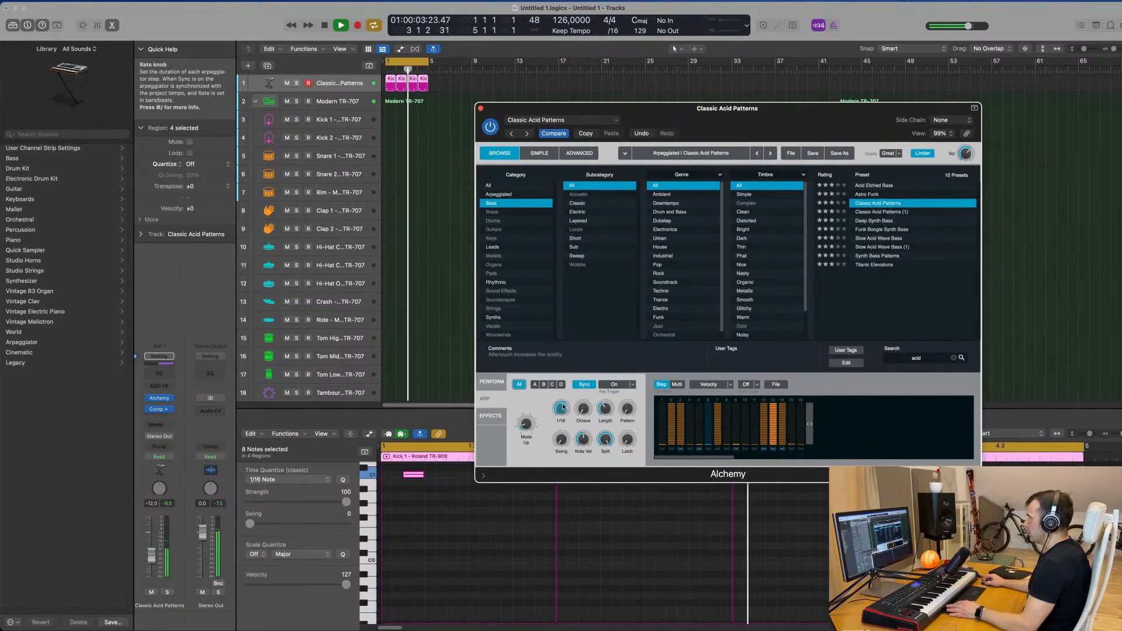
Try a different arpeggiator pattern and rate in DownUp mode, and switch the arpeggiator mode back to Off.
{"action": "left_click_drag", "start_coordinate": [808, 105], "coordinate": [855, 90]}
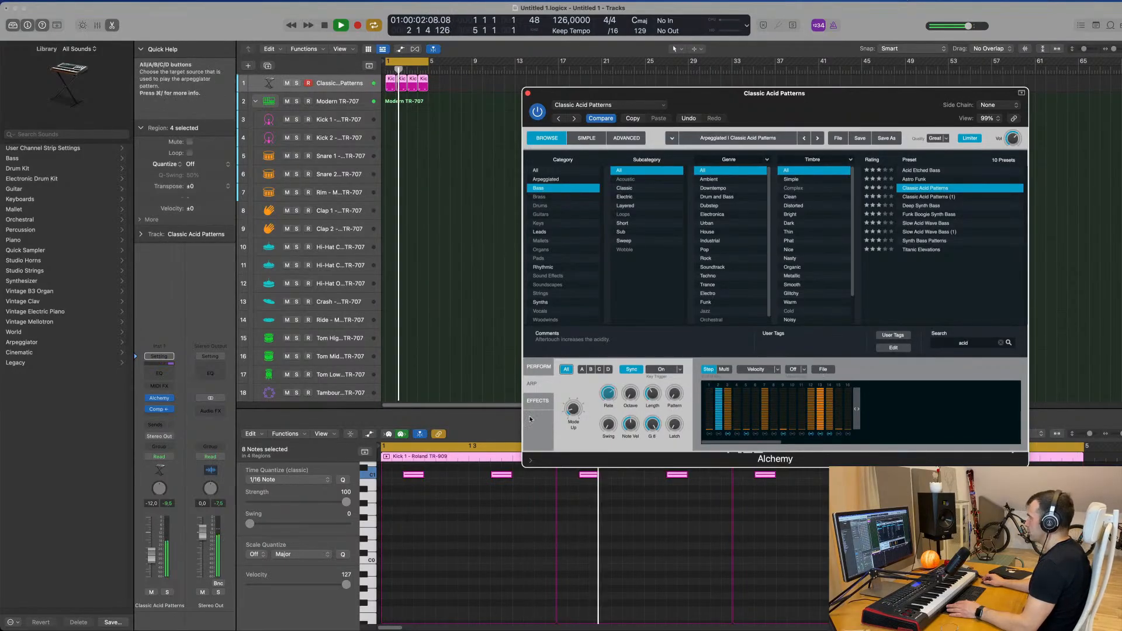
{"action": "left_click_drag", "start_coordinate": [674, 393], "coordinate": [626, 352]}
{"action": "left_click_drag", "start_coordinate": [554, 385], "coordinate": [568, 382]}
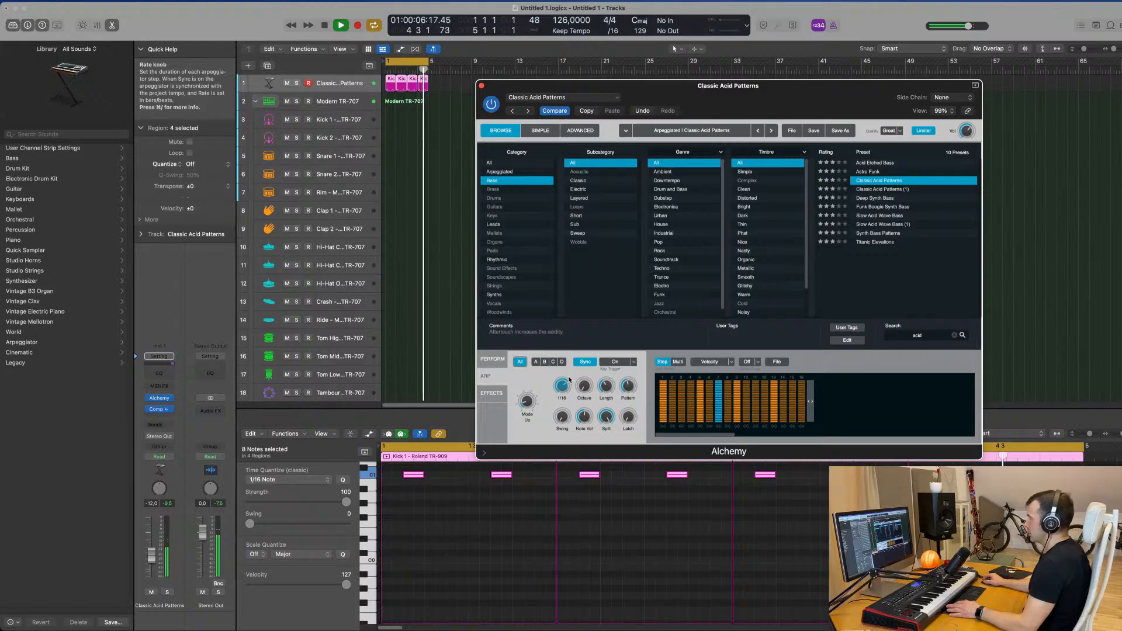
{"action": "left_click_drag", "start_coordinate": [570, 376], "coordinate": [564, 501]}
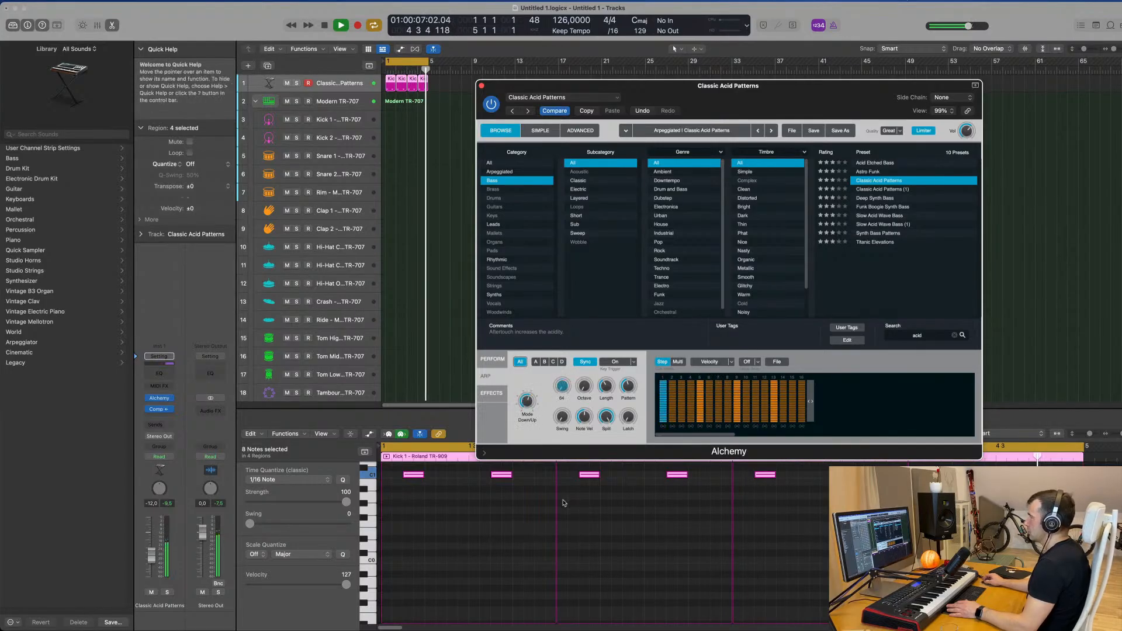
{"action": "left_click_drag", "start_coordinate": [528, 403], "coordinate": [529, 577]}
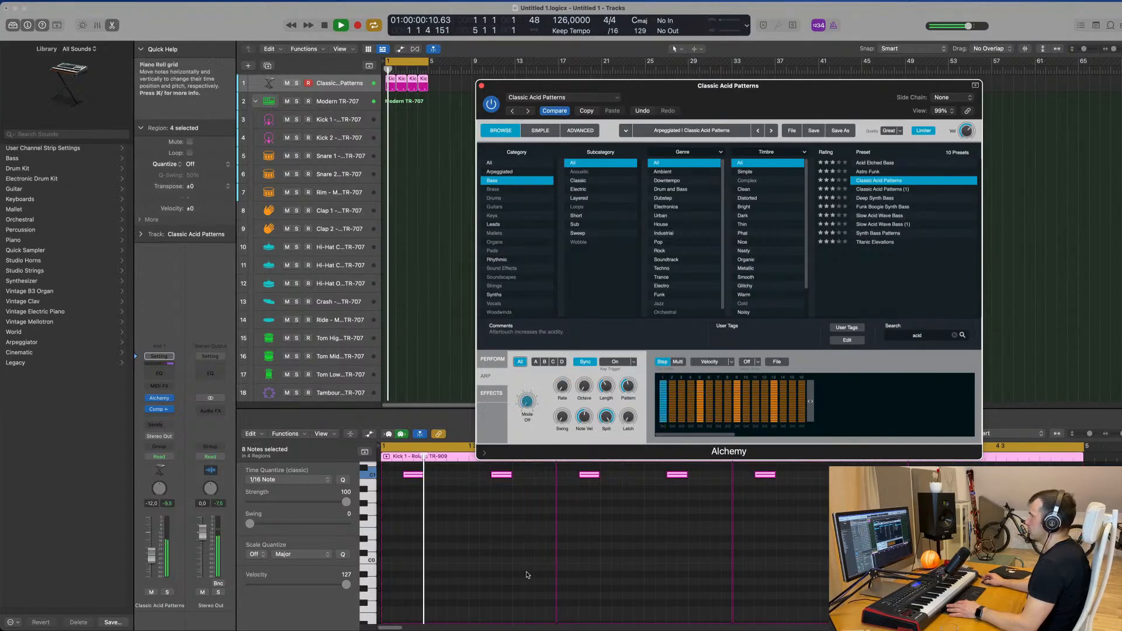
Open the Phaser in Alchemy's main effects rack and adjust its depth, spread, mix and rate for the bass sound.
{"action": "left_click", "coordinate": [492, 359]}
{"action": "left_click_drag", "start_coordinate": [739, 90], "coordinate": [728, 47]}
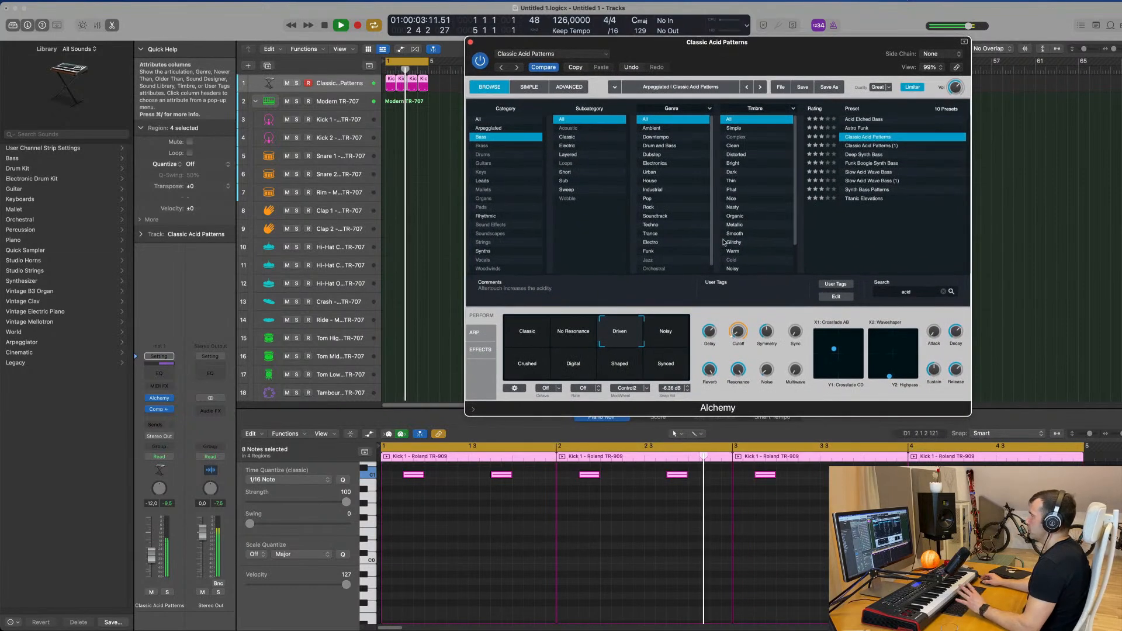
{"action": "left_click", "coordinate": [481, 350]}
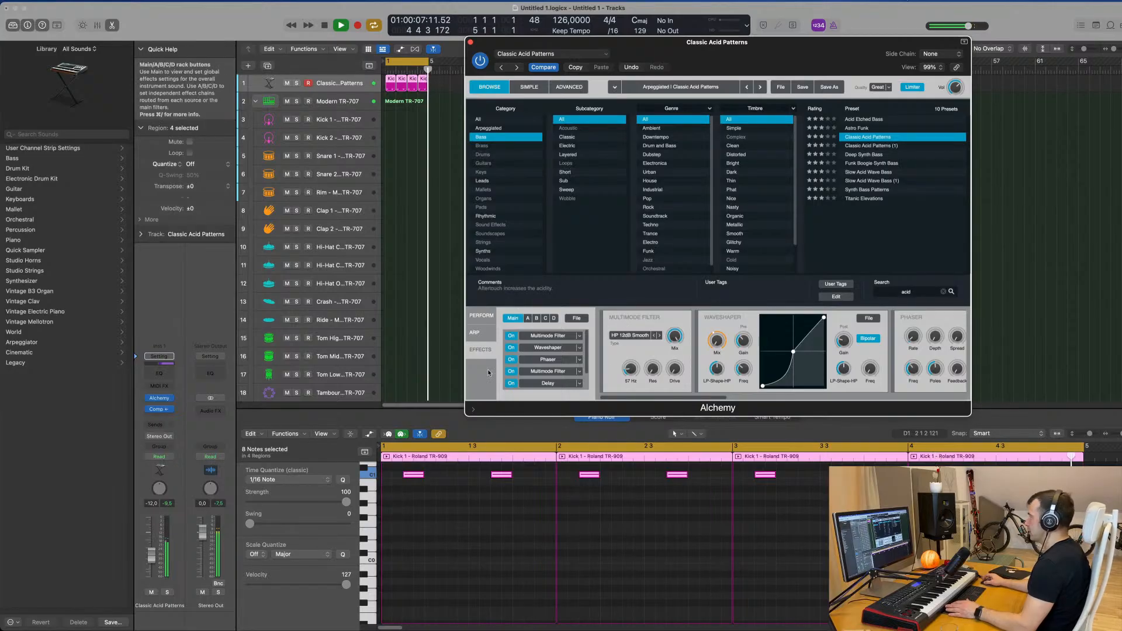
{"action": "left_click", "coordinate": [567, 347]}
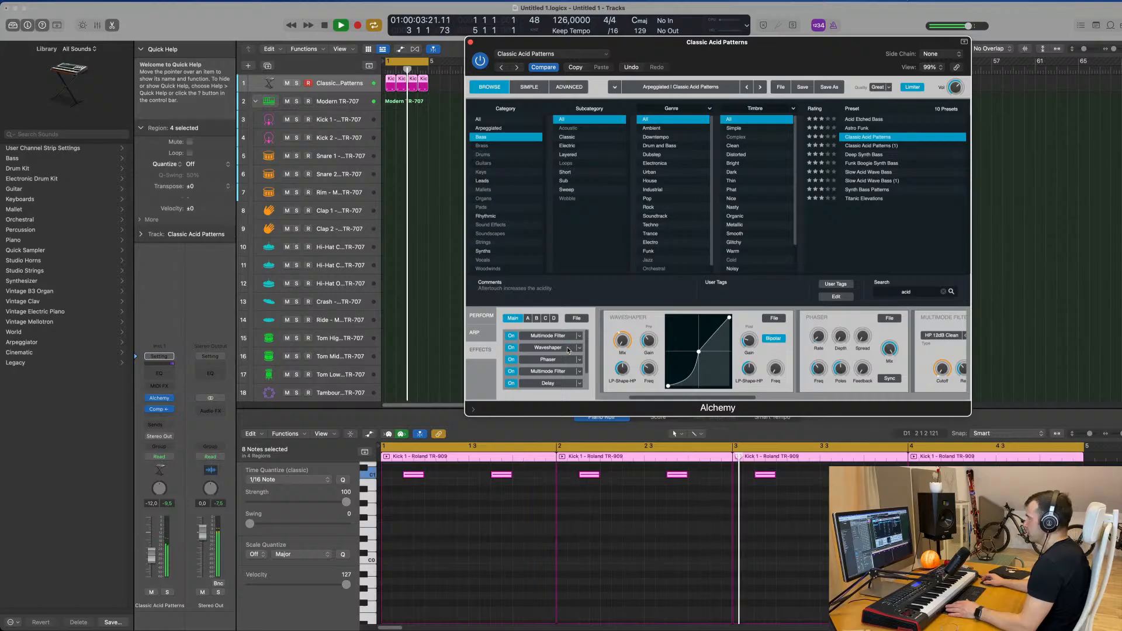
{"action": "left_click", "coordinate": [569, 360]}
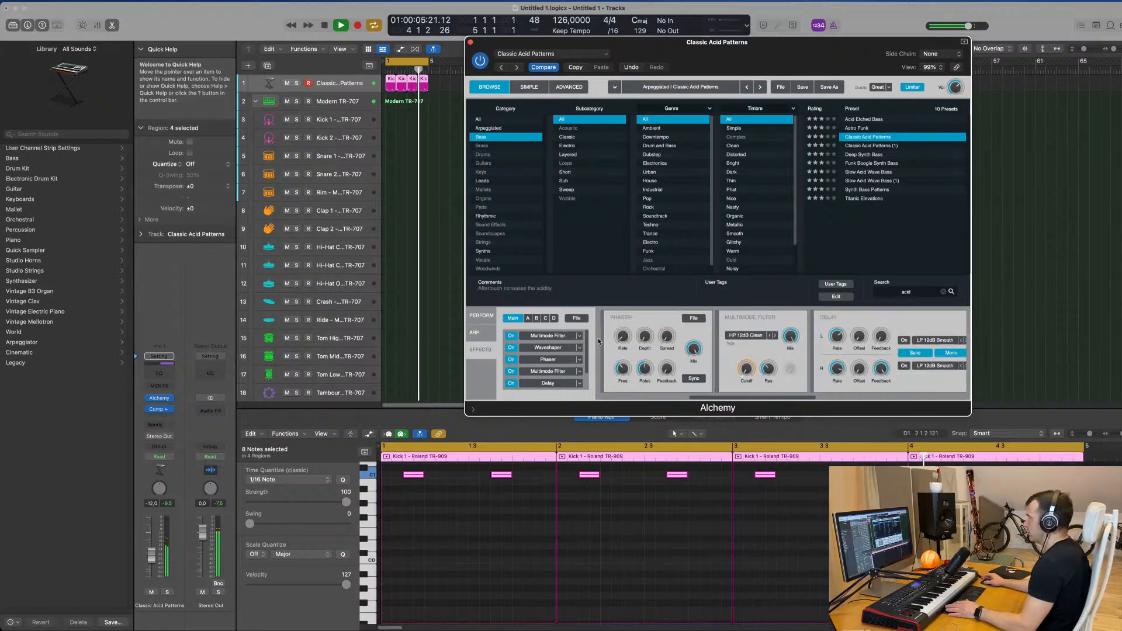
{"action": "left_click_drag", "start_coordinate": [631, 341], "coordinate": [635, 333]}
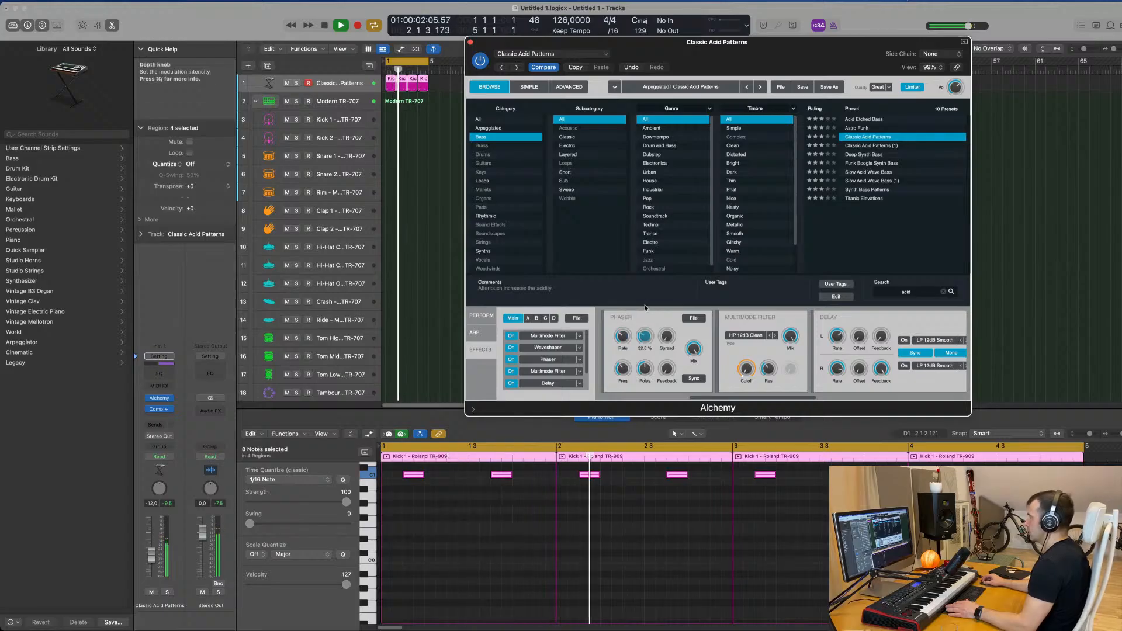
{"action": "left_click_drag", "start_coordinate": [646, 343], "coordinate": [647, 352]}
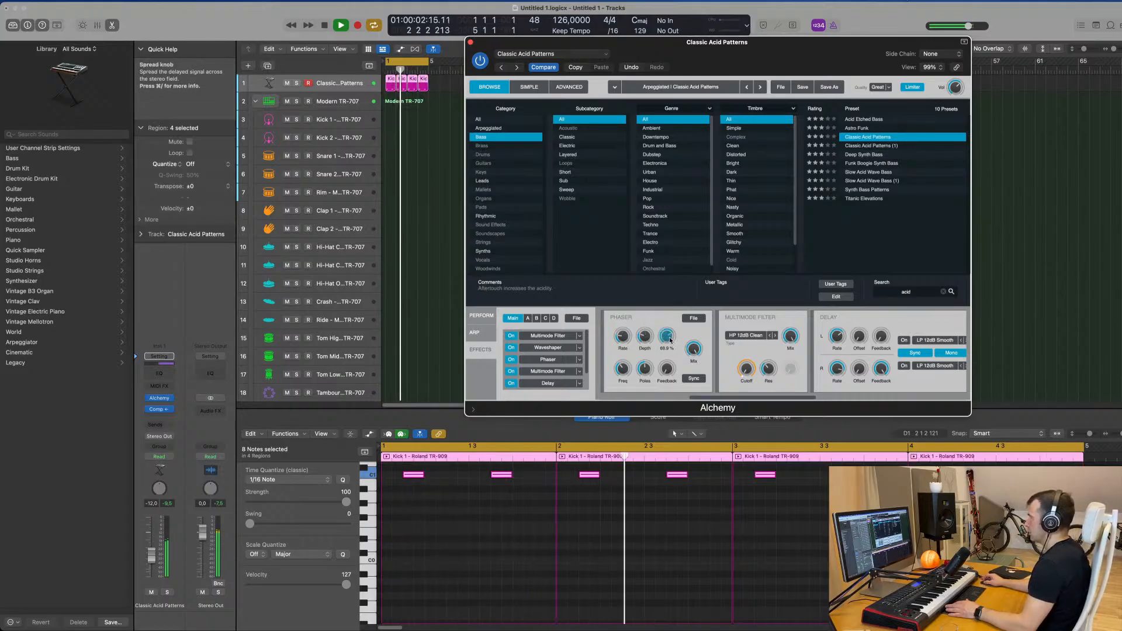
{"action": "left_click_drag", "start_coordinate": [699, 353], "coordinate": [700, 389]}
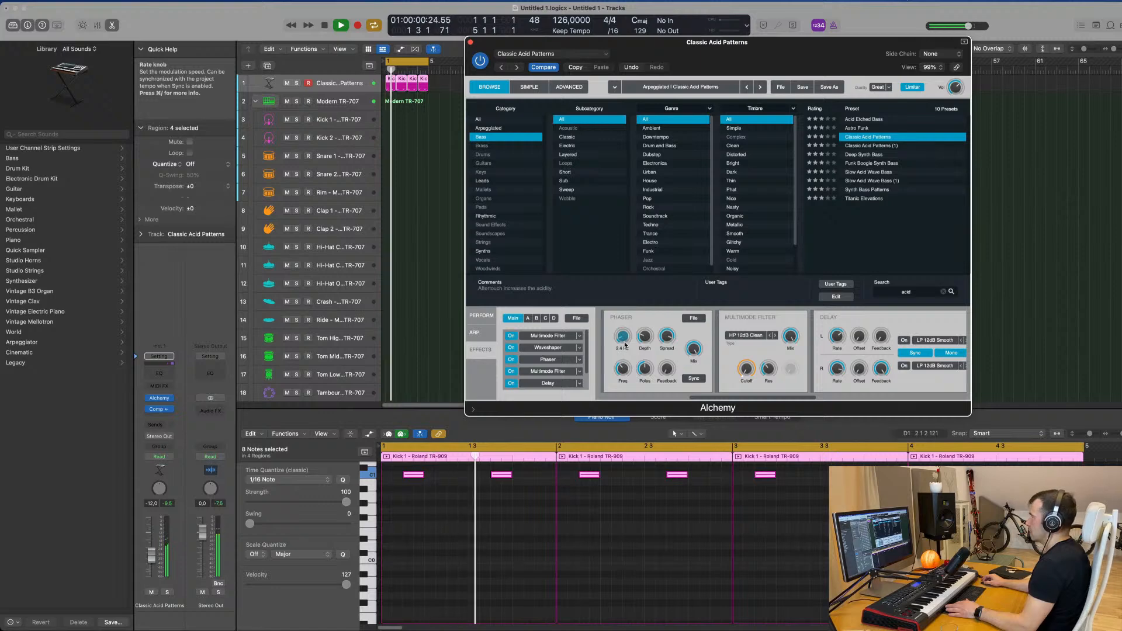
{"action": "mouse_move", "coordinate": [625, 342]}
{"action": "left_mouse_down"}
{"action": "mouse_move", "coordinate": [643, 263]}
{"action": "mouse_move", "coordinate": [635, 347]}
{"action": "left_mouse_up"}
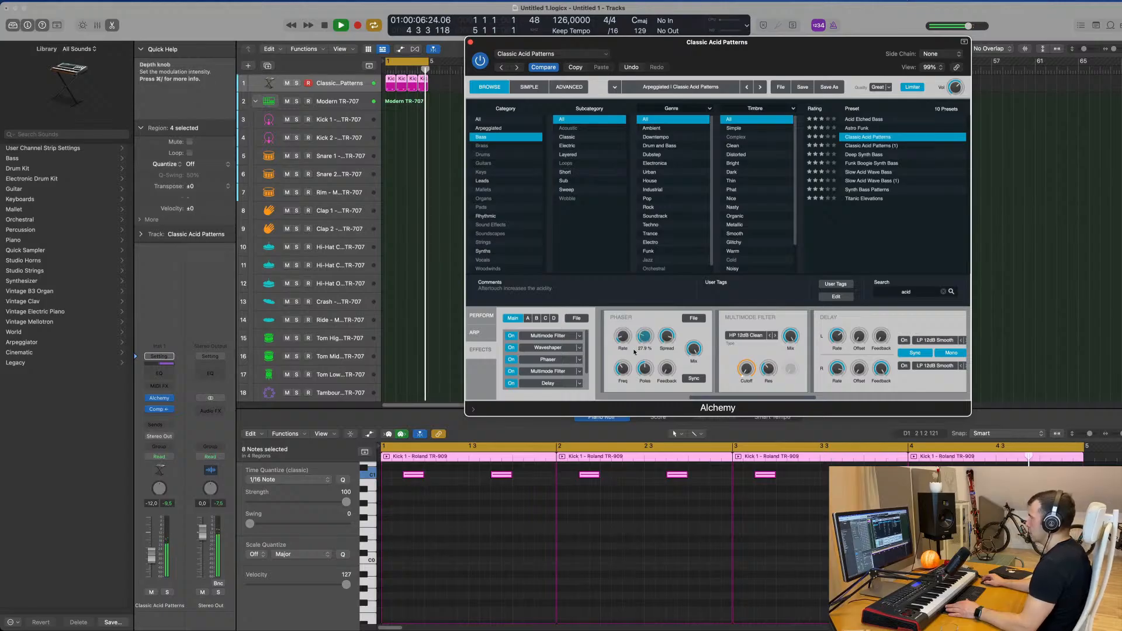
Sync Alchemy's Phaser to the tempo and fine-tune its spread, depth, rate and poles for the bass sound.
{"action": "left_click_drag", "start_coordinate": [668, 371], "coordinate": [669, 341]}
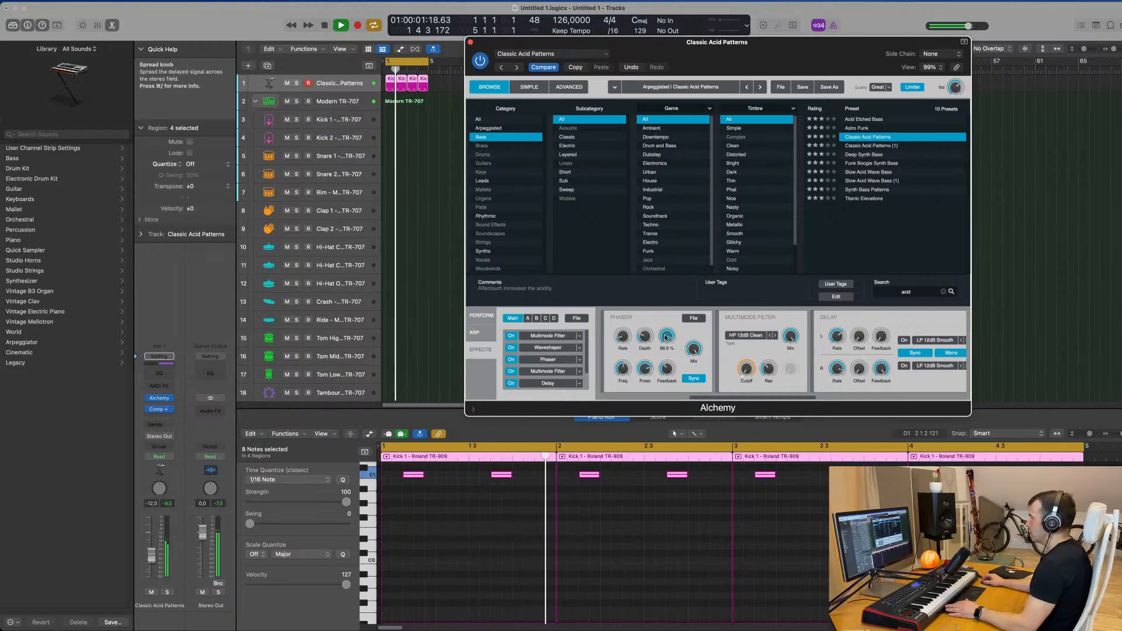
{"action": "left_click_drag", "start_coordinate": [645, 339], "coordinate": [646, 335]}
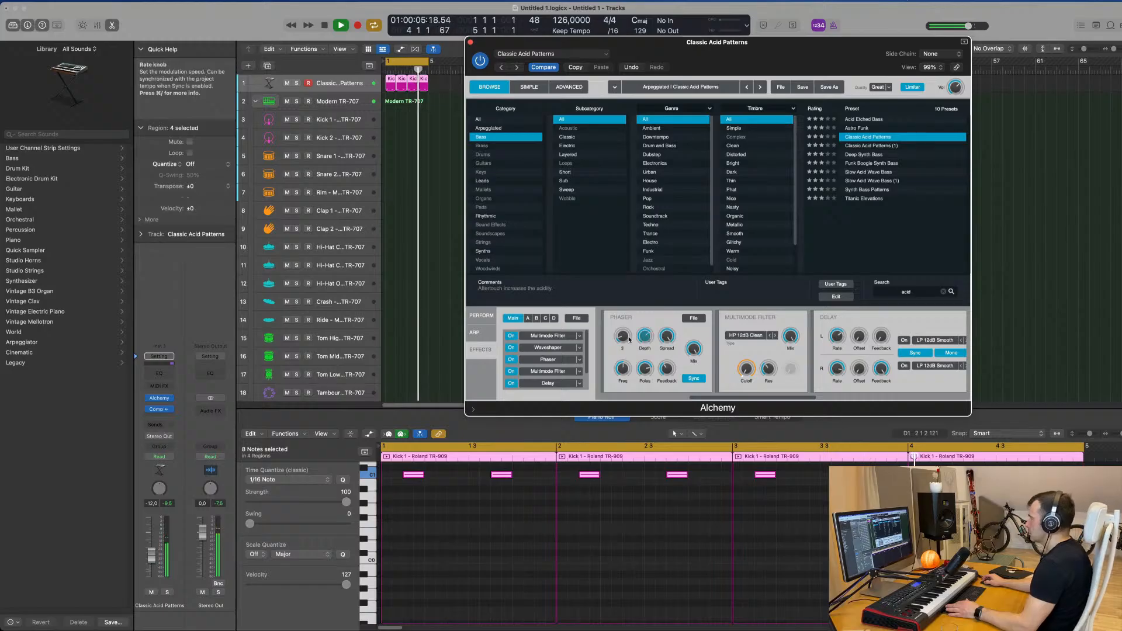
{"action": "left_click_drag", "start_coordinate": [628, 331], "coordinate": [625, 321]}
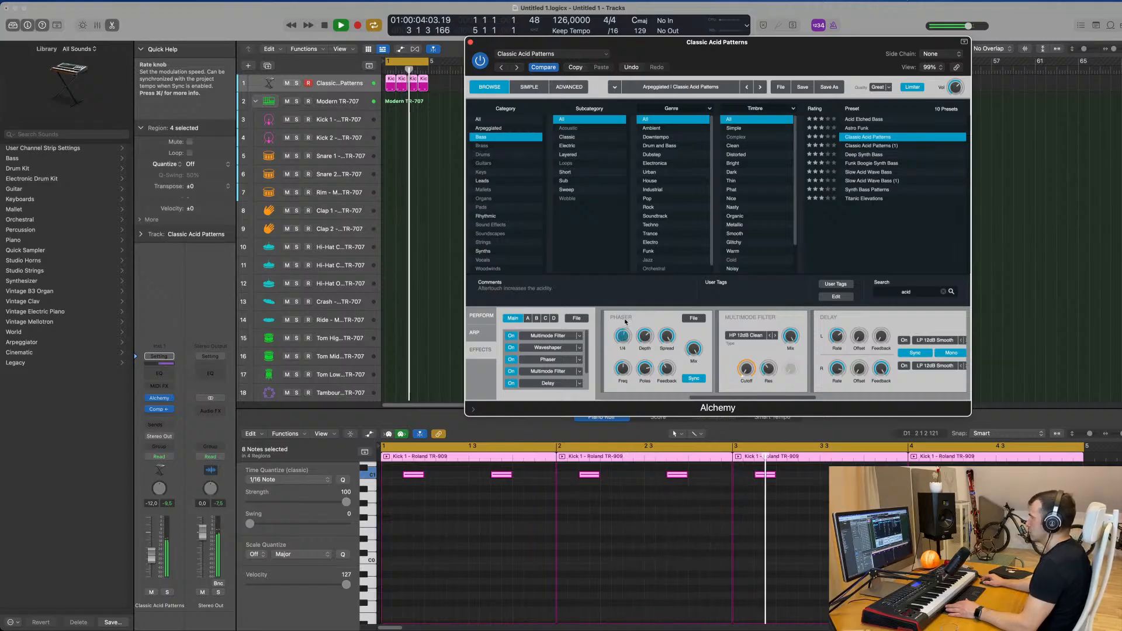
{"action": "left_click_drag", "start_coordinate": [625, 334], "coordinate": [624, 344]}
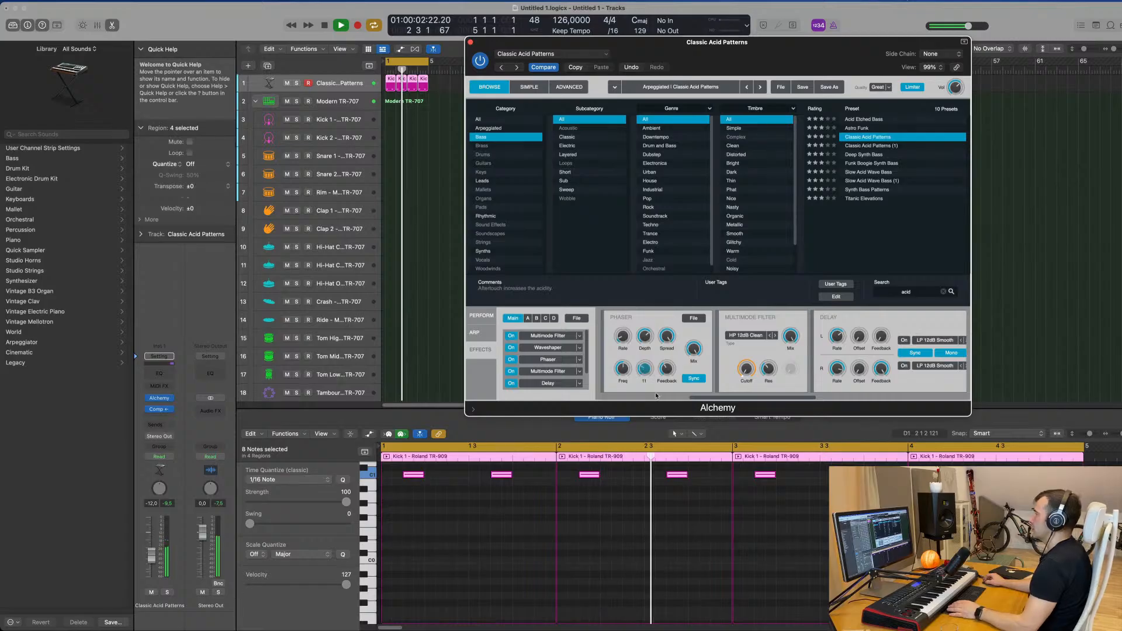
{"action": "left_click_drag", "start_coordinate": [644, 370], "coordinate": [643, 372]}
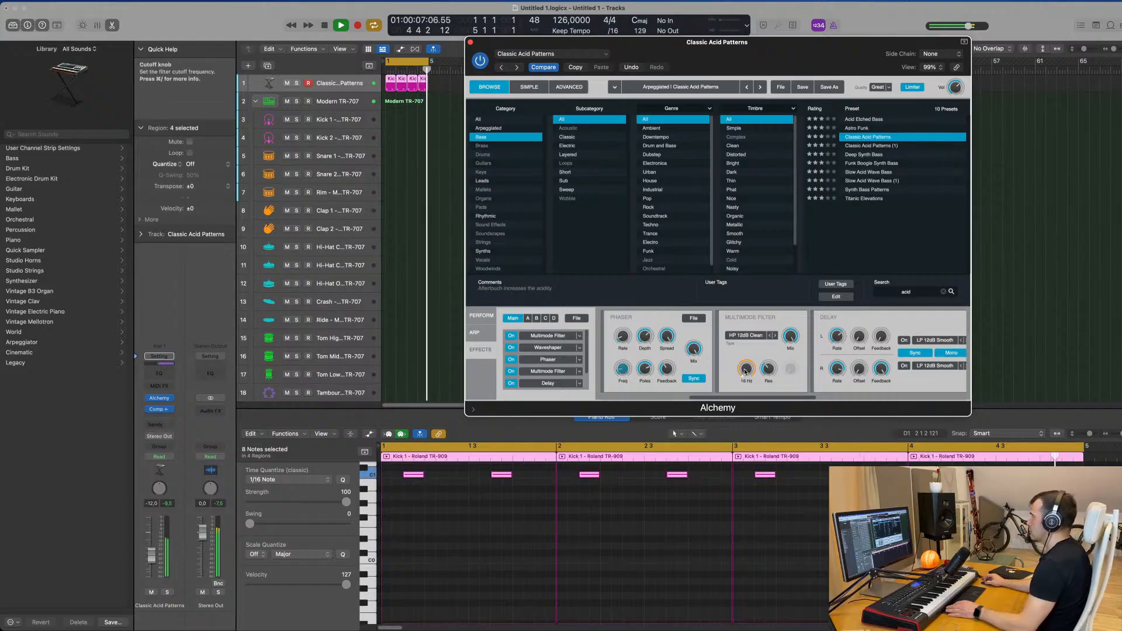
Adjust the second Multimode Filter's cutoff, then try the Delay's left feedback and its two filter switches.
{"action": "left_click_drag", "start_coordinate": [747, 345], "coordinate": [728, 368]}
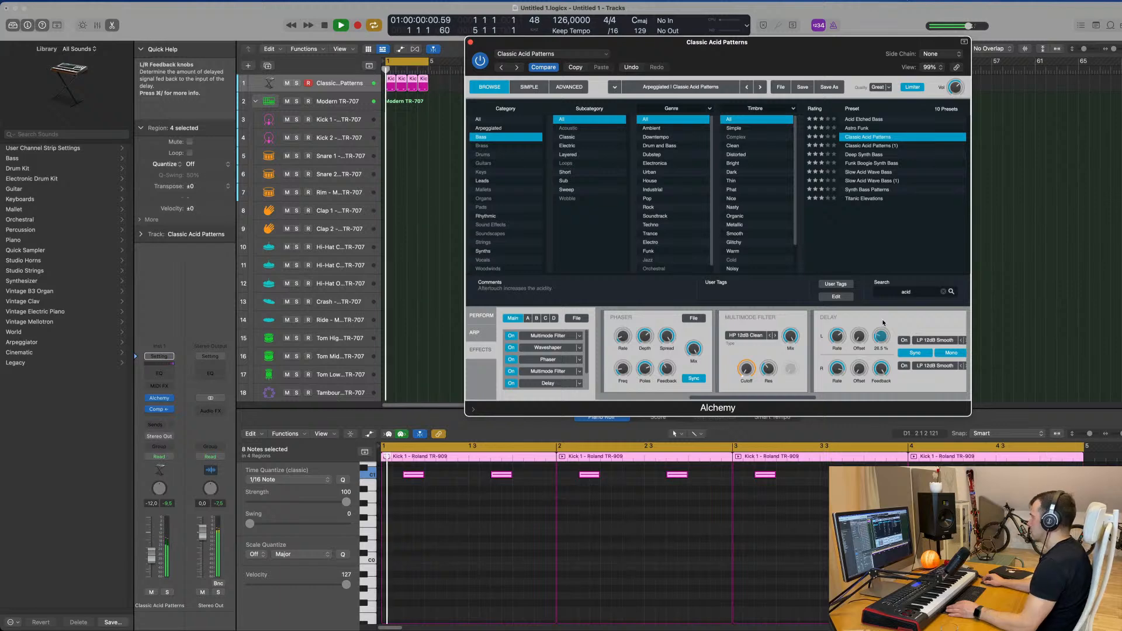
{"action": "left_click", "coordinate": [904, 340]}
{"action": "left_click", "coordinate": [904, 367]}
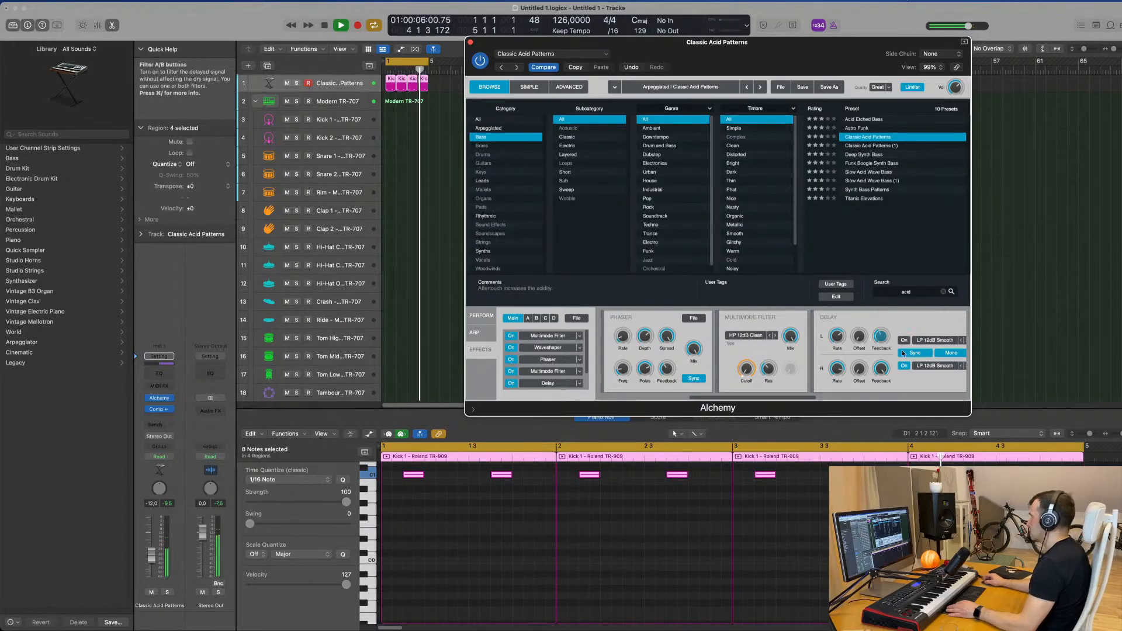
{"action": "scroll", "coordinate": [856, 324], "scroll_direction": "right", "scroll_amount": 5}
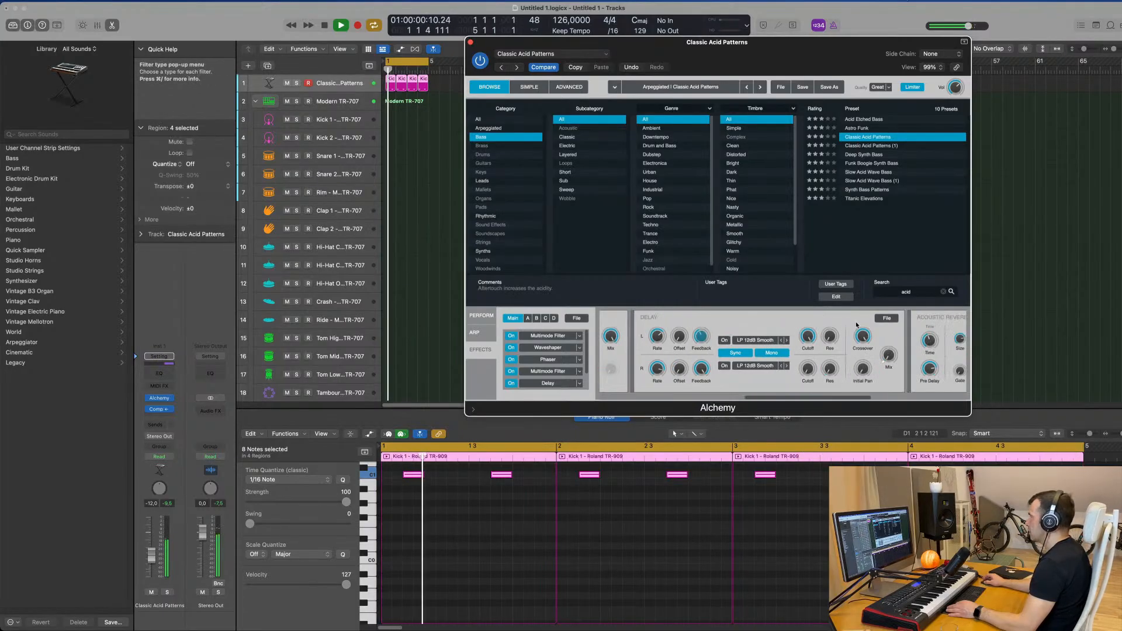
Keep the first Multimode Filter on HP 12dB Smooth and adjust its drive and resonance, with resonance at about 47.1%.
{"action": "scroll", "coordinate": [791, 321], "scroll_direction": "left", "scroll_amount": 6}
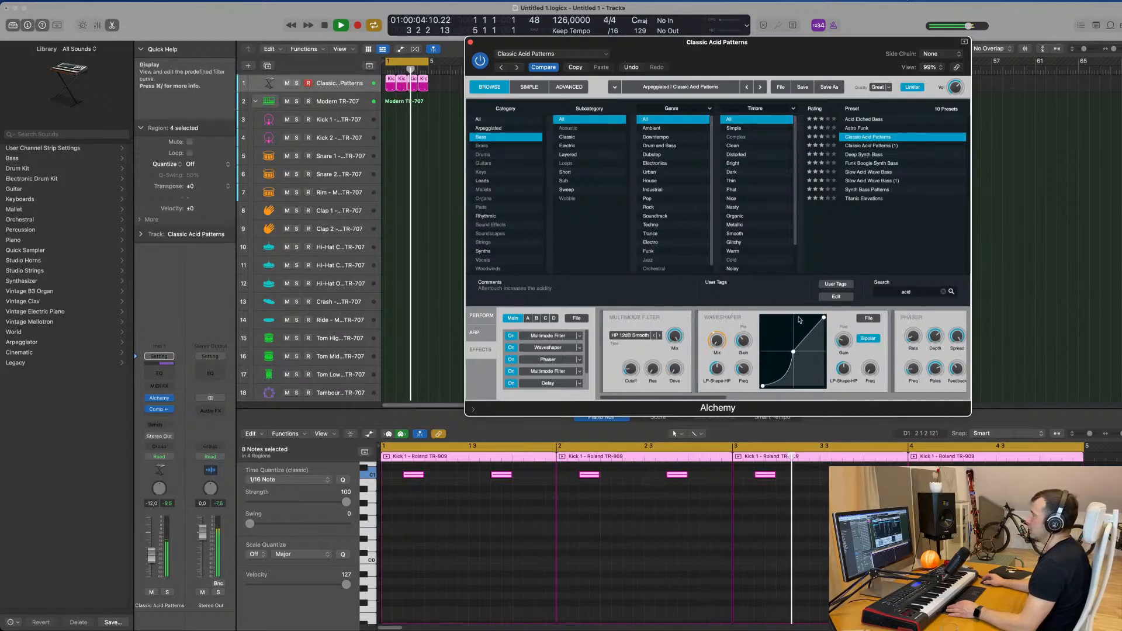
{"action": "left_click", "coordinate": [614, 347]}
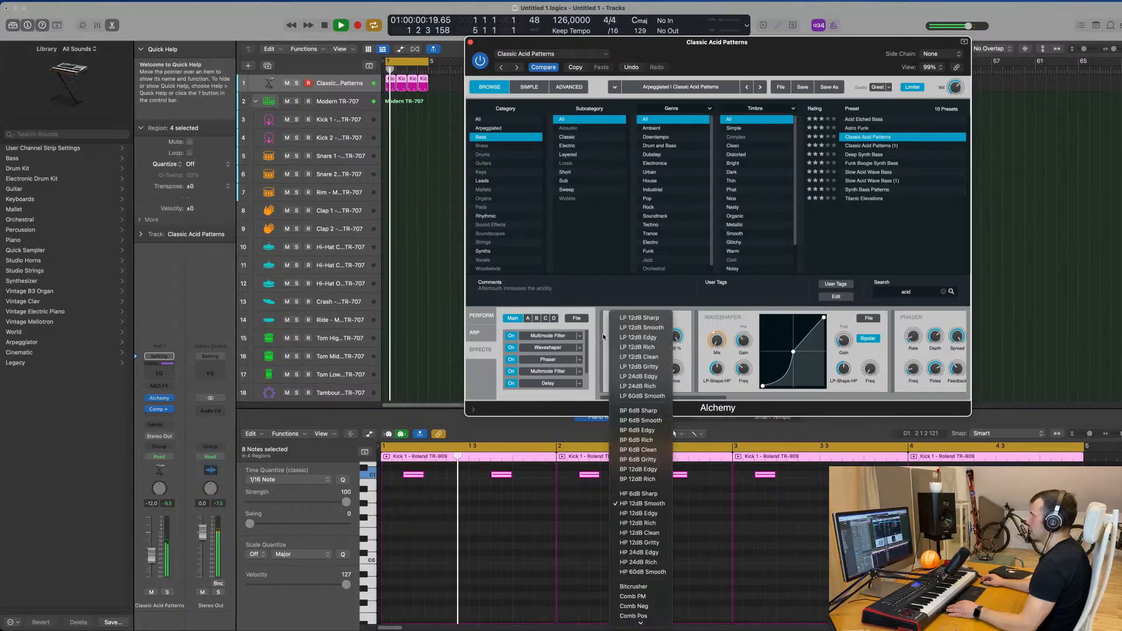
{"action": "left_click", "coordinate": [599, 358]}
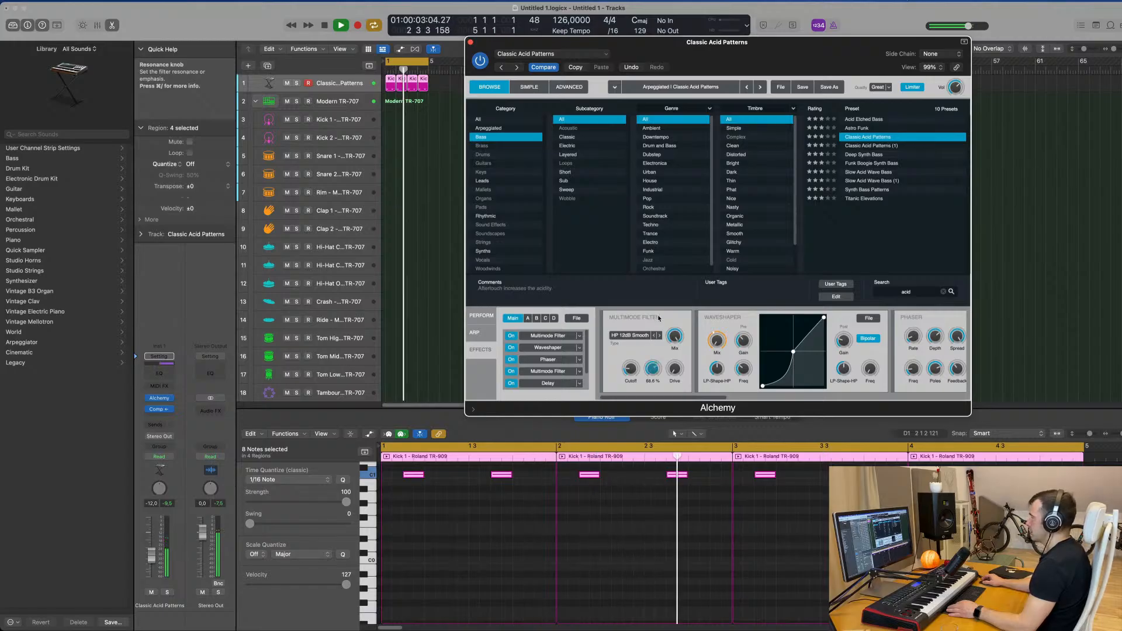
{"action": "left_click_drag", "start_coordinate": [677, 344], "coordinate": [674, 374]}
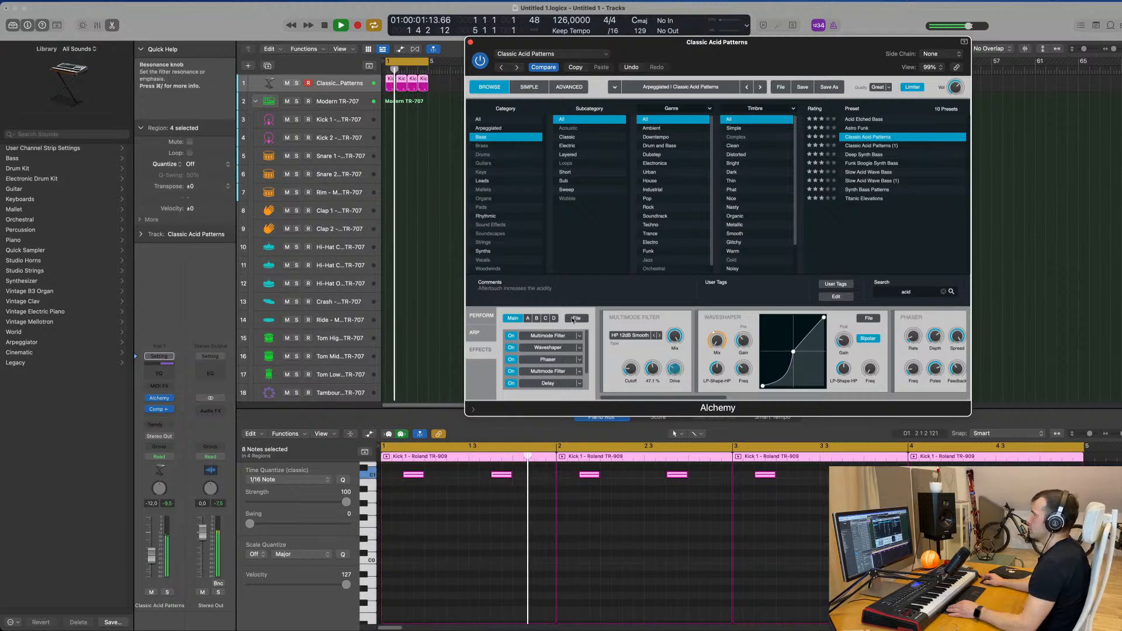
In Alchemy's performance controls, adjust the bass envelope's release and decay and set Cutoff to about 11.5%.
{"action": "left_click", "coordinate": [481, 316]}
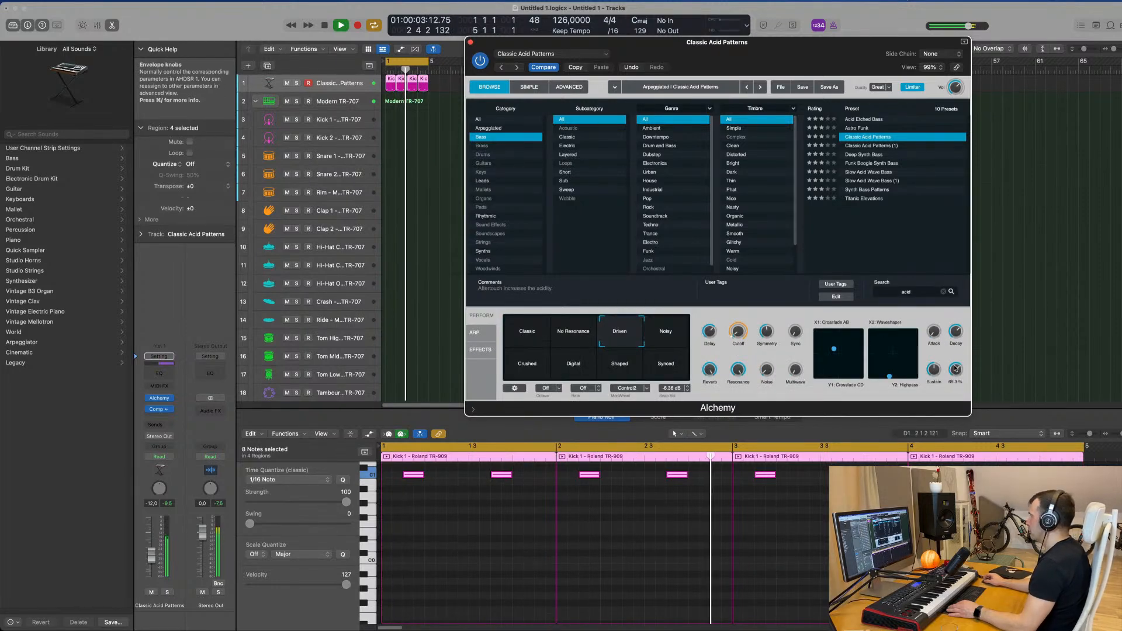
{"action": "left_click_drag", "start_coordinate": [961, 380], "coordinate": [957, 377]}
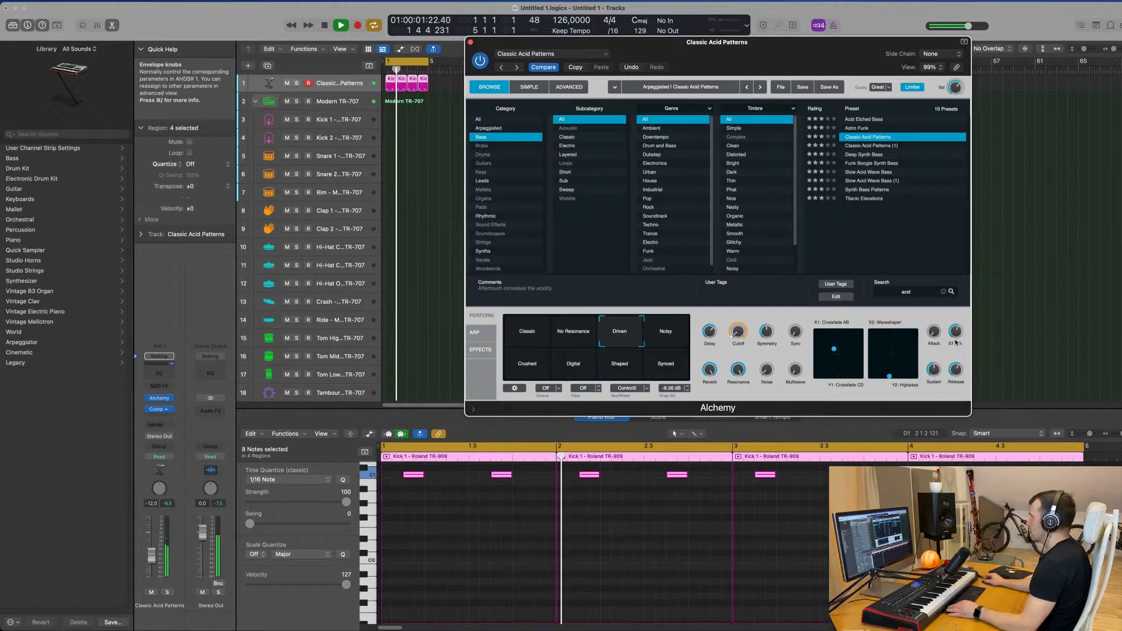
{"action": "left_click_drag", "start_coordinate": [738, 338], "coordinate": [739, 331]}
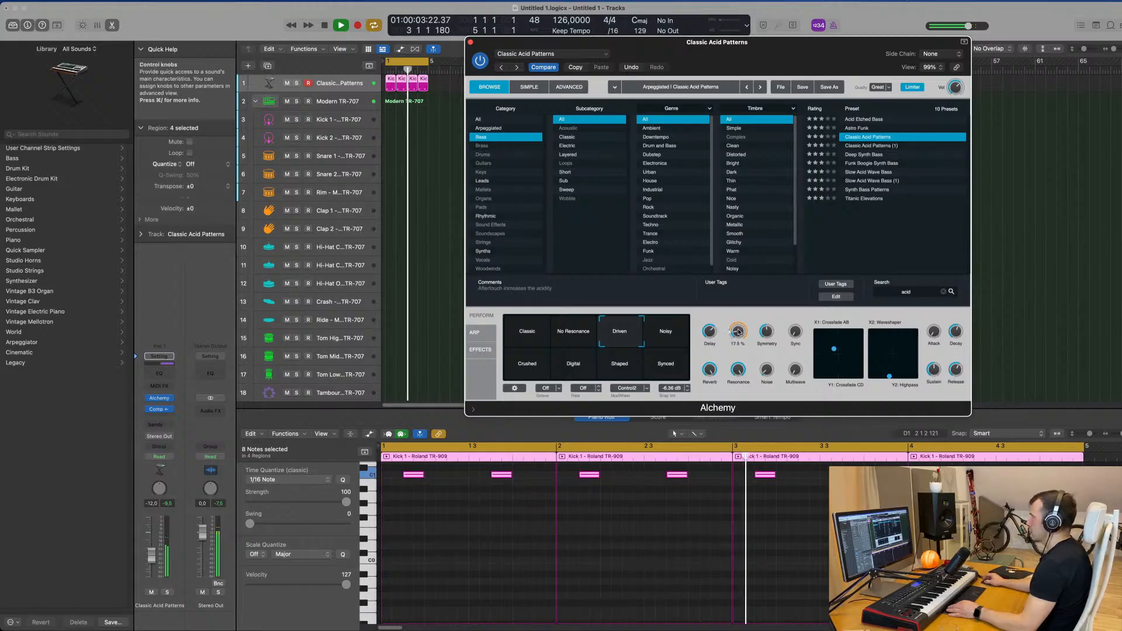
Close the Alchemy window and lower the bass track's volume to -14.4 dB.
{"action": "left_click_drag", "start_coordinate": [701, 42], "coordinate": [677, 134]}
{"action": "left_click", "coordinate": [447, 134]}
{"action": "left_click_drag", "start_coordinate": [152, 554], "coordinate": [151, 561]}
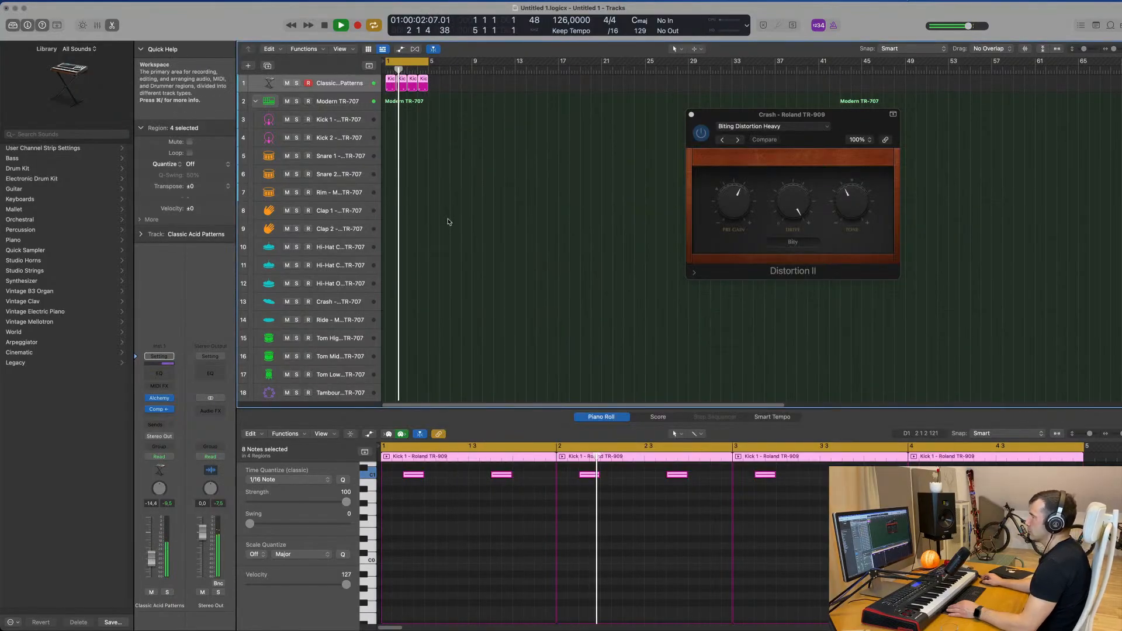
Put the bar 1 TR-909 crash region on the Hi-Hat Closed 2 track and duplicate its notes at sixteenth-note offsets.
{"action": "scroll", "coordinate": [450, 218], "scroll_direction": "down", "scroll_amount": 5}
{"action": "scroll", "coordinate": [526, 257], "scroll_direction": "down", "scroll_amount": 6}
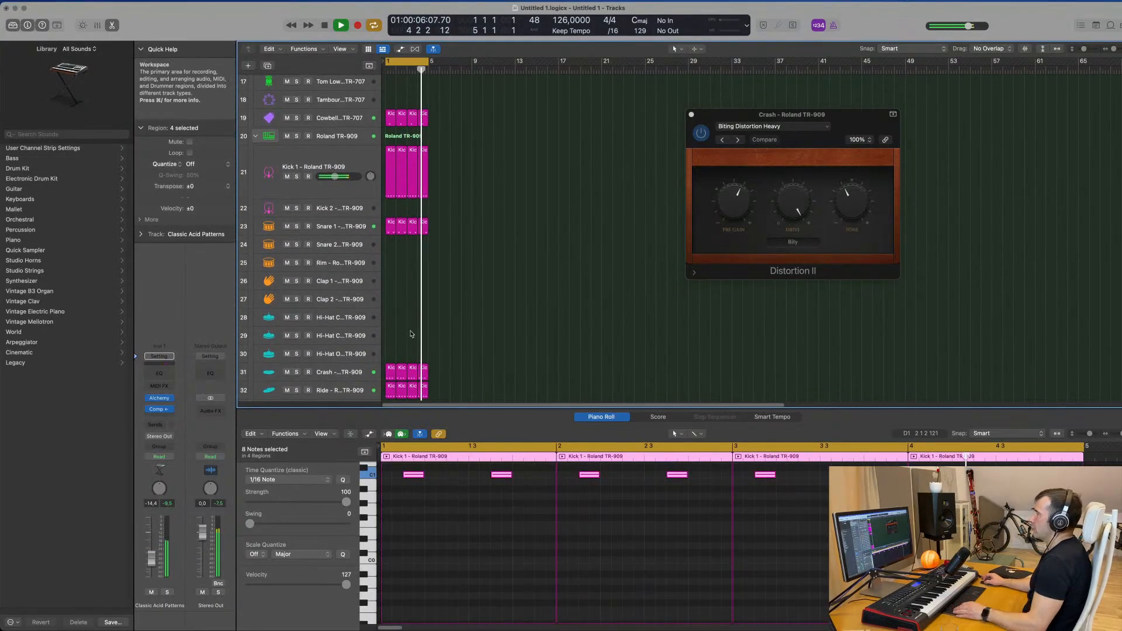
{"action": "scroll", "coordinate": [409, 321], "scroll_direction": "down", "scroll_amount": 2}
{"action": "mouse_move", "coordinate": [391, 336]}
{"action": "left_mouse_down"}
{"action": "mouse_move", "coordinate": [391, 285]}
{"action": "mouse_move", "coordinate": [391, 300]}
{"action": "left_mouse_up"}
{"action": "key", "text": "space"}
{"action": "left_click_drag", "start_coordinate": [393, 515], "coordinate": [578, 556]}
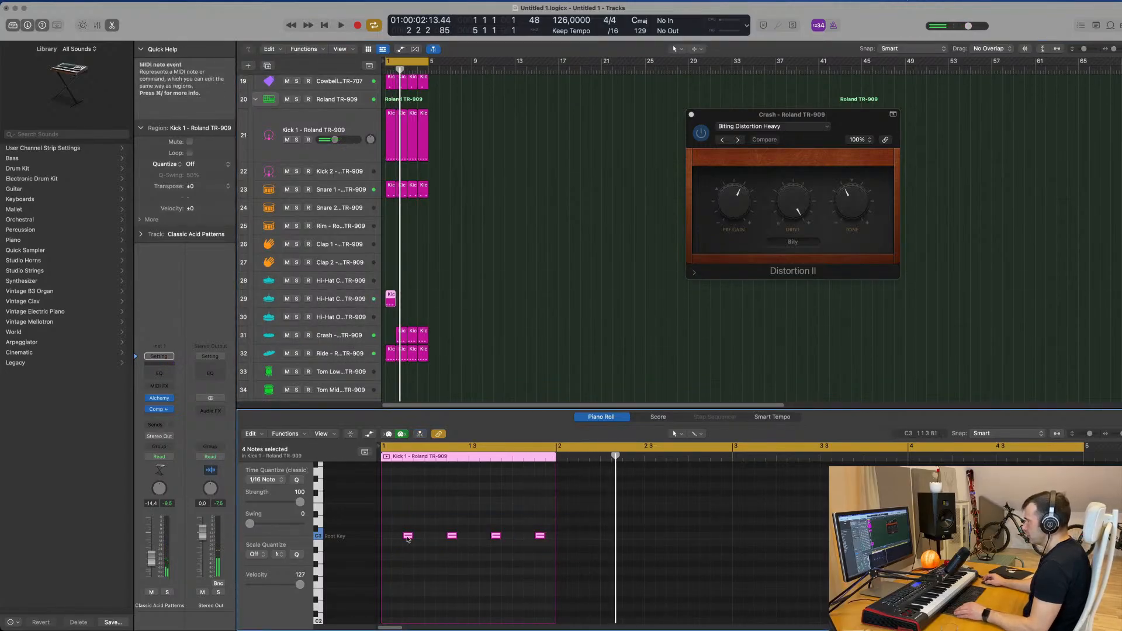
{"action": "mouse_move", "coordinate": [408, 537]}
{"action": "left_mouse_down"}
{"action": "mouse_move", "coordinate": [395, 538]}
{"action": "mouse_move", "coordinate": [419, 539]}
{"action": "left_mouse_up"}
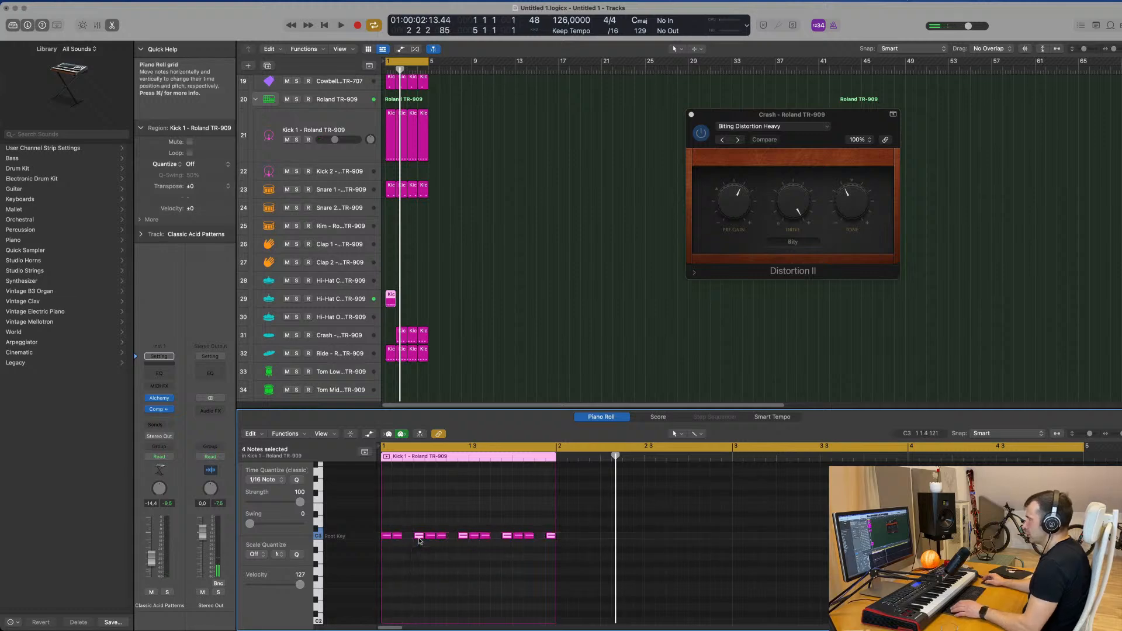
Restore the crash region in bar 1 and shift the selected hi-hat notes back one sixteenth to complete the sixteenth-note pattern.
{"action": "key", "text": "space"}
{"action": "key", "text": "space"}
{"action": "left_click_drag", "start_coordinate": [406, 334], "coordinate": [390, 337]}
{"action": "key", "text": "super+z"}
{"action": "left_click", "coordinate": [435, 328]}
{"action": "left_click", "coordinate": [389, 299]}
{"action": "left_click_drag", "start_coordinate": [418, 538], "coordinate": [409, 538]}
Repeat the hi-hat region three times to fill four bars and set the Hi-Hat Closed 2 track's volume to -20.5 dB.
{"action": "left_click", "coordinate": [368, 301]}
{"action": "key", "text": "super+r"}
{"action": "key", "text": "super+r"}
{"action": "key", "text": "super+r"}
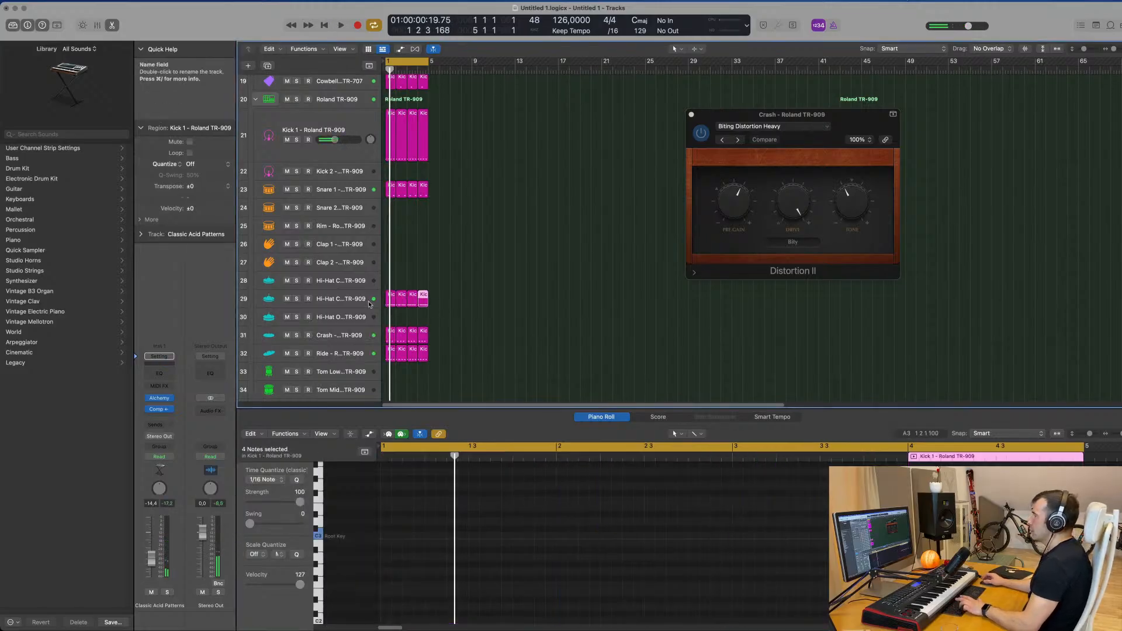
{"action": "left_click", "coordinate": [350, 301]}
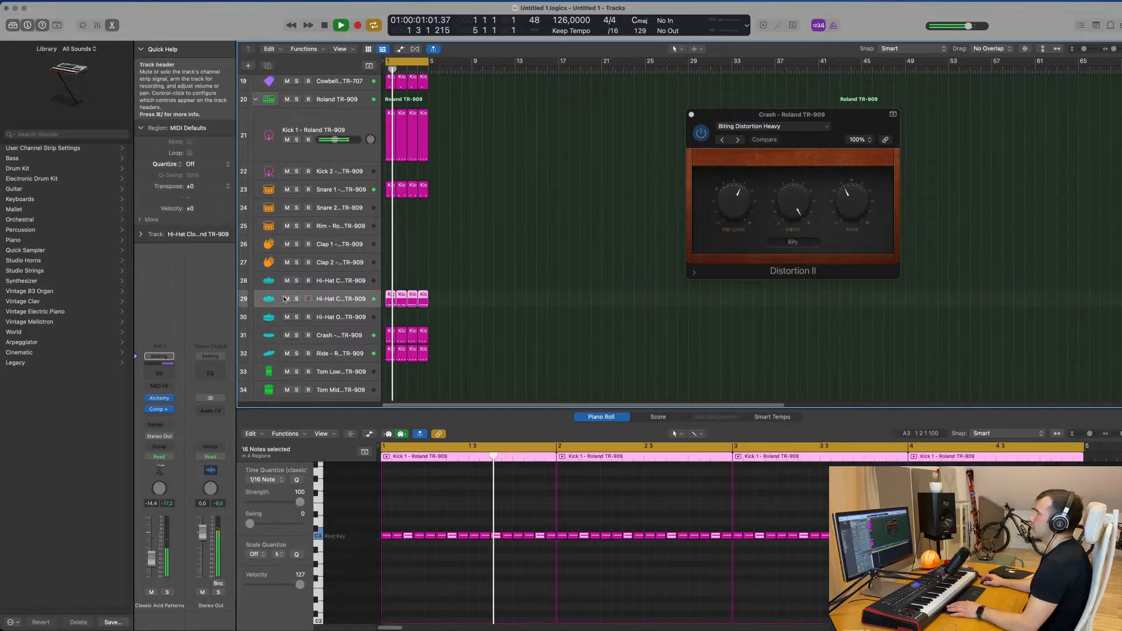
{"action": "left_click_drag", "start_coordinate": [151, 564], "coordinate": [151, 564]}
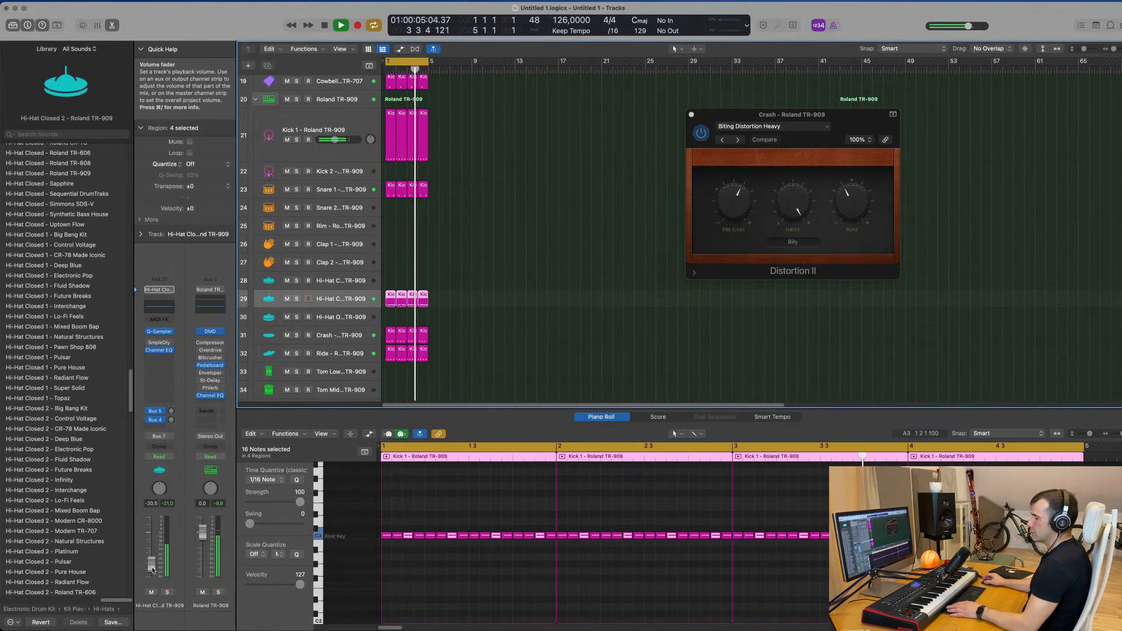
Check the Hi-Hat Closed 2 track in solo and in the full mix, and lower its volume to -24.0 dB.
{"action": "scroll", "coordinate": [479, 361], "scroll_direction": "up", "scroll_amount": 10}
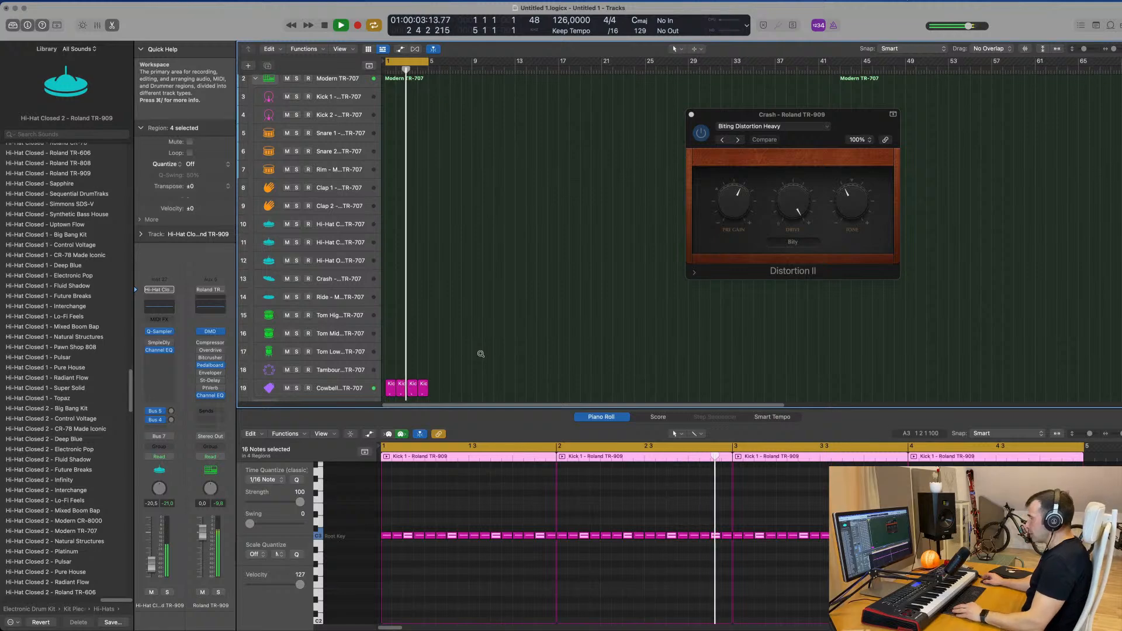
{"action": "scroll", "coordinate": [481, 351], "scroll_direction": "down", "scroll_amount": 5}
{"action": "scroll", "coordinate": [485, 346], "scroll_direction": "down", "scroll_amount": 1}
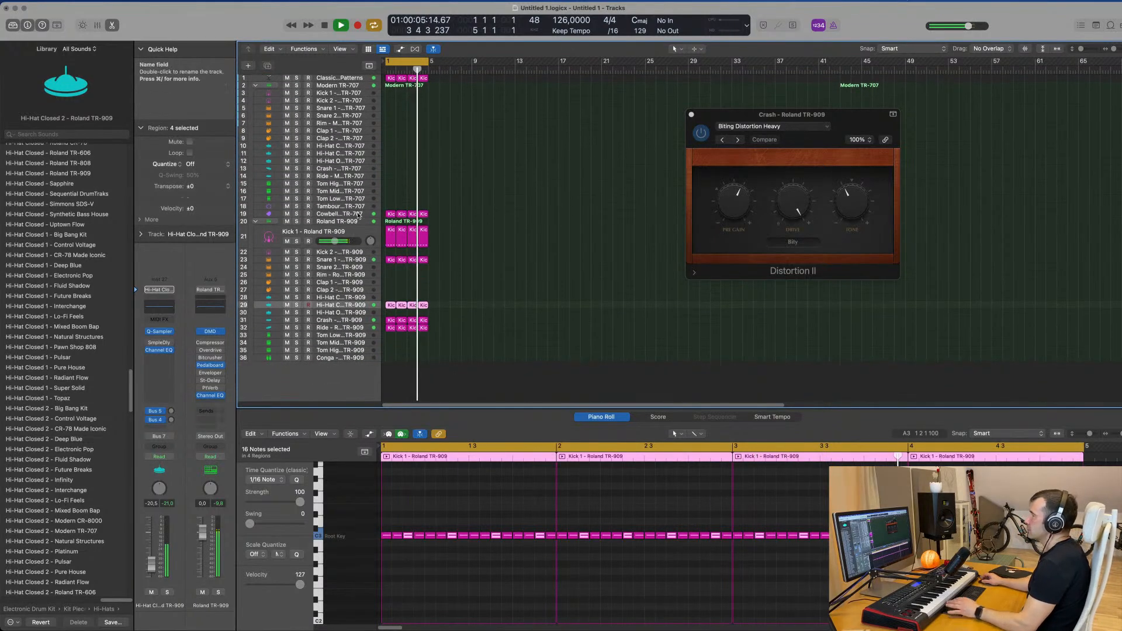
{"action": "left_click", "coordinate": [367, 261]}
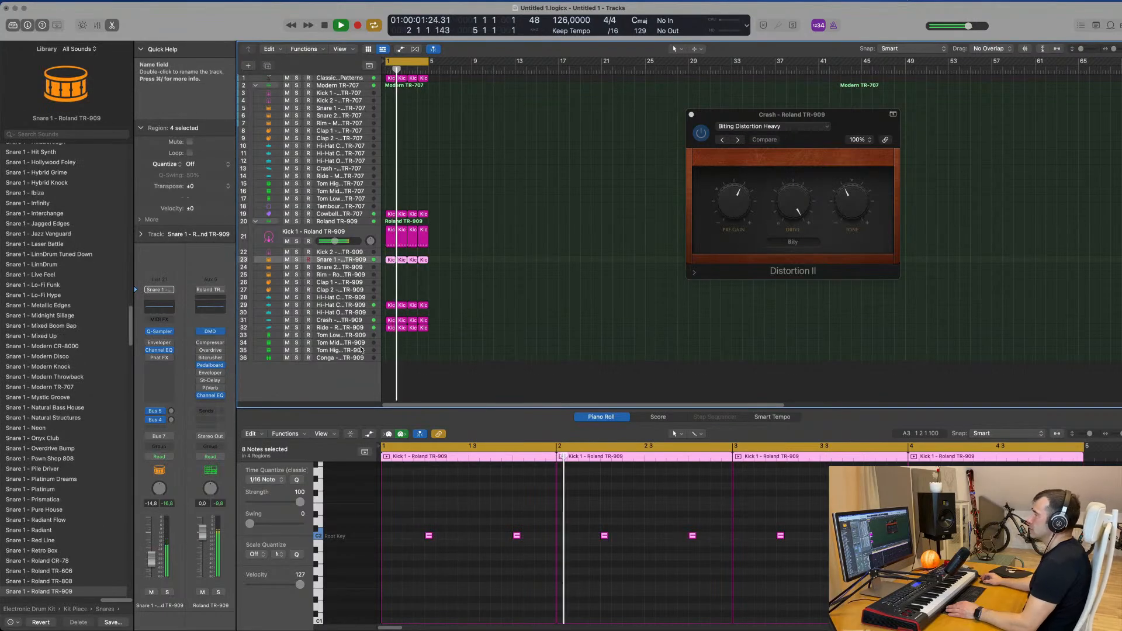
{"action": "left_click", "coordinate": [350, 305]}
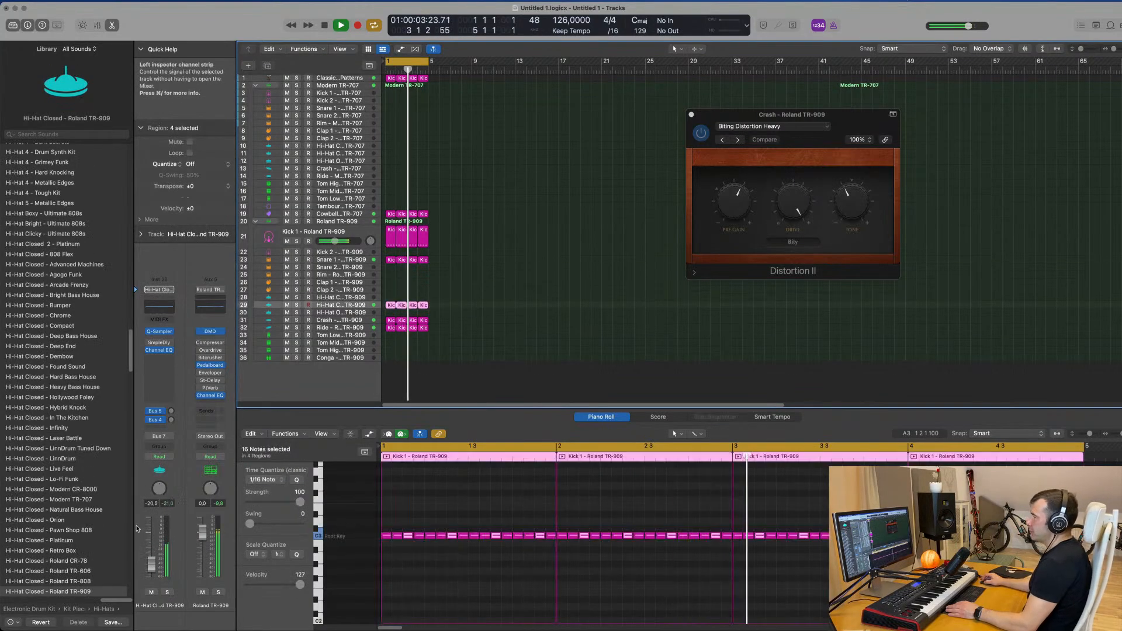
{"action": "left_click", "coordinate": [167, 593]}
{"action": "left_click", "coordinate": [167, 593]}
{"action": "left_click_drag", "start_coordinate": [152, 562], "coordinate": [151, 566]}
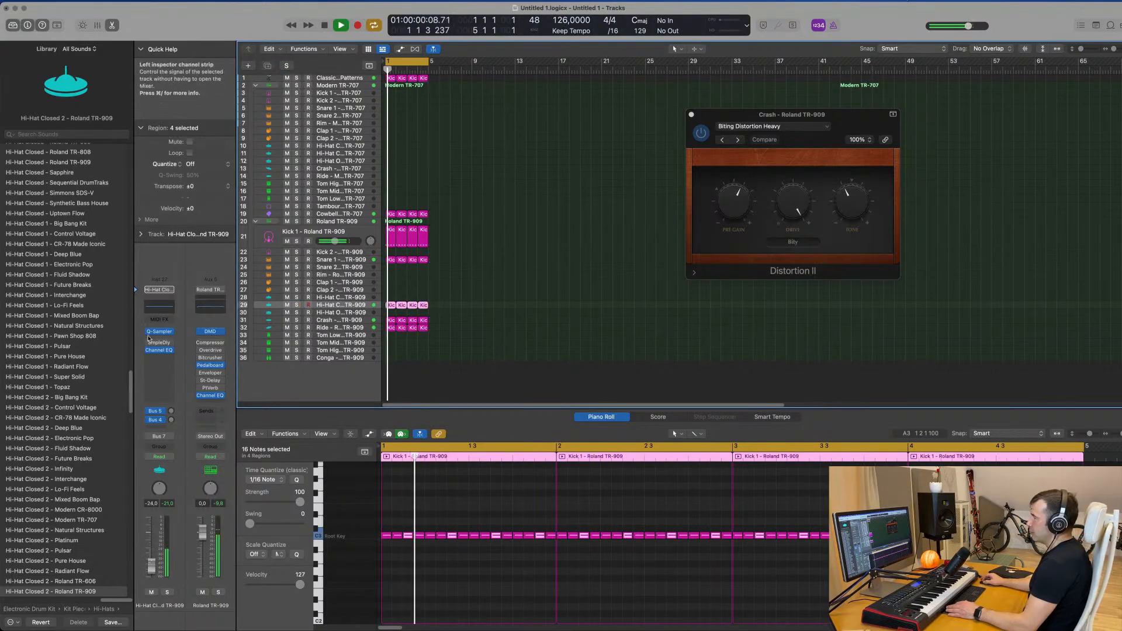
Enable a 24 dB/Oct low cut at 298 Hz in the hi-hat's Channel EQ and lower the track's volume to -25.0 dB.
{"action": "left_click", "coordinate": [159, 350]}
{"action": "left_click", "coordinate": [391, 162]}
{"action": "left_click_drag", "start_coordinate": [394, 219], "coordinate": [586, 206]}
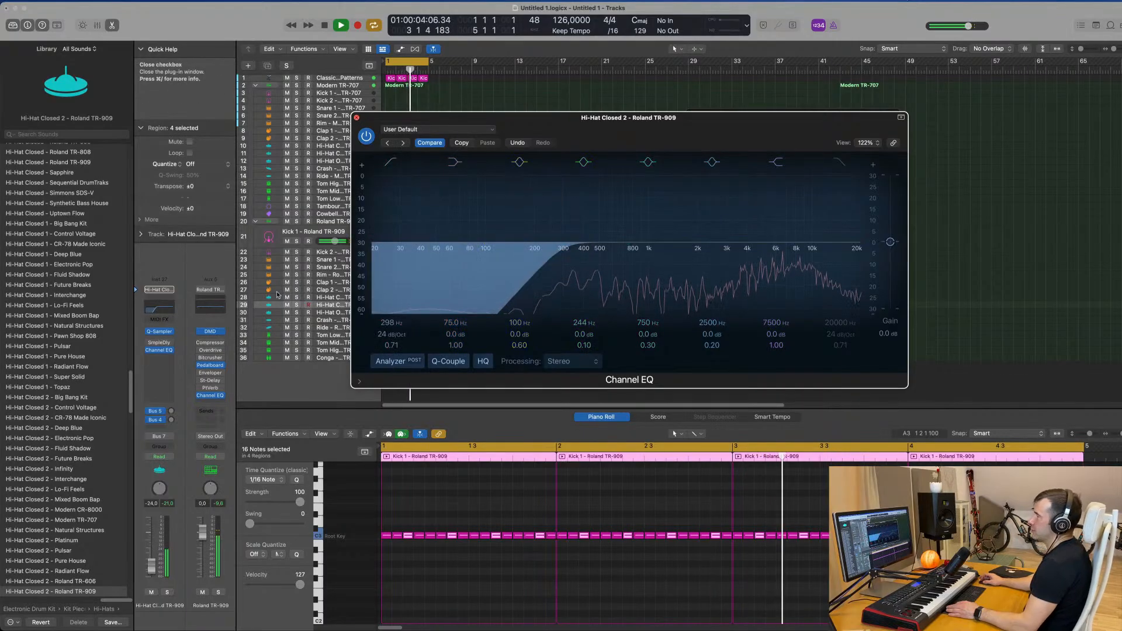
{"action": "left_click", "coordinate": [356, 117]}
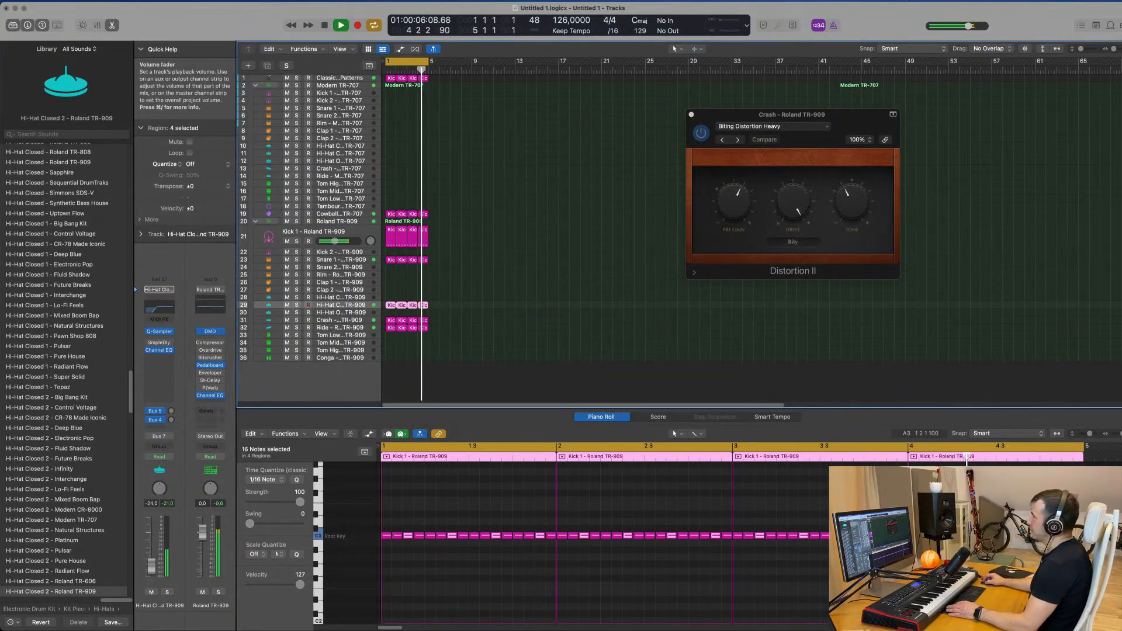
{"action": "left_click_drag", "start_coordinate": [151, 565], "coordinate": [151, 568]}
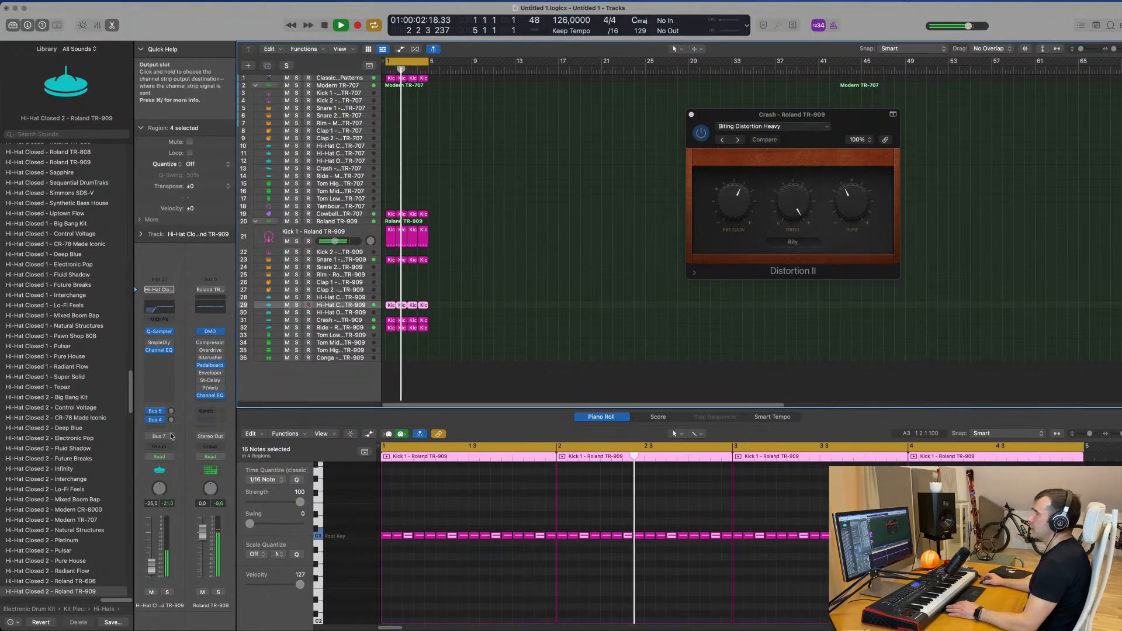
Insert a stereo Compressor after the Channel EQ on the Hi-Hat Closed 2 track and set its ratio to 10:1.
{"action": "left_click", "coordinate": [159, 358]}
{"action": "mouse_move", "coordinate": [197, 384]}
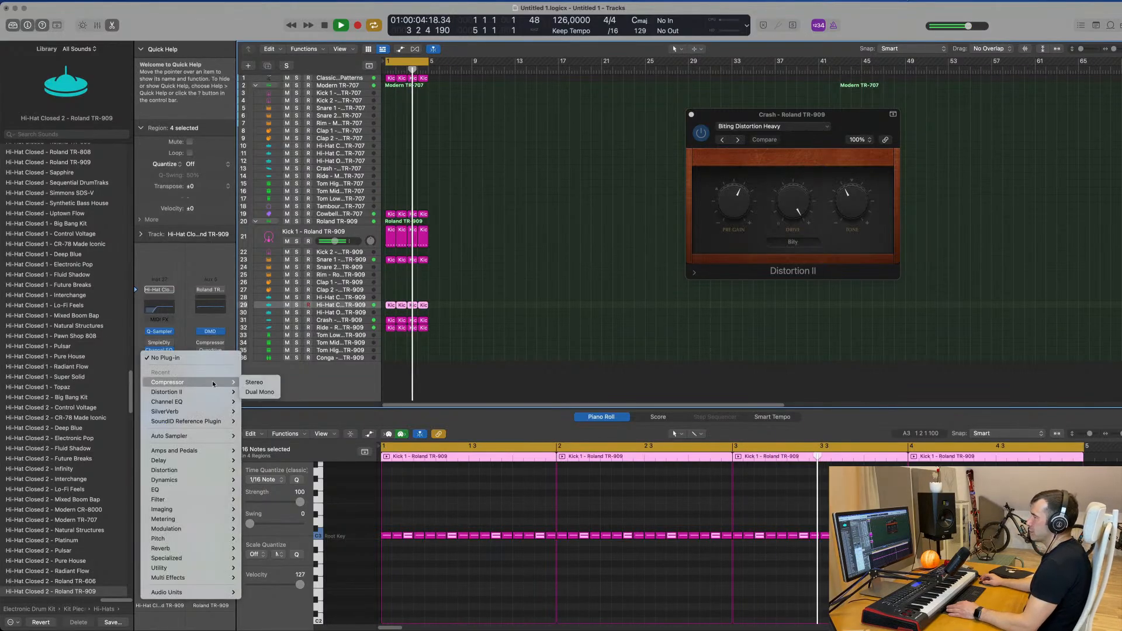
{"action": "left_click", "coordinate": [255, 382]}
{"action": "left_click_drag", "start_coordinate": [523, 338], "coordinate": [541, 277]}
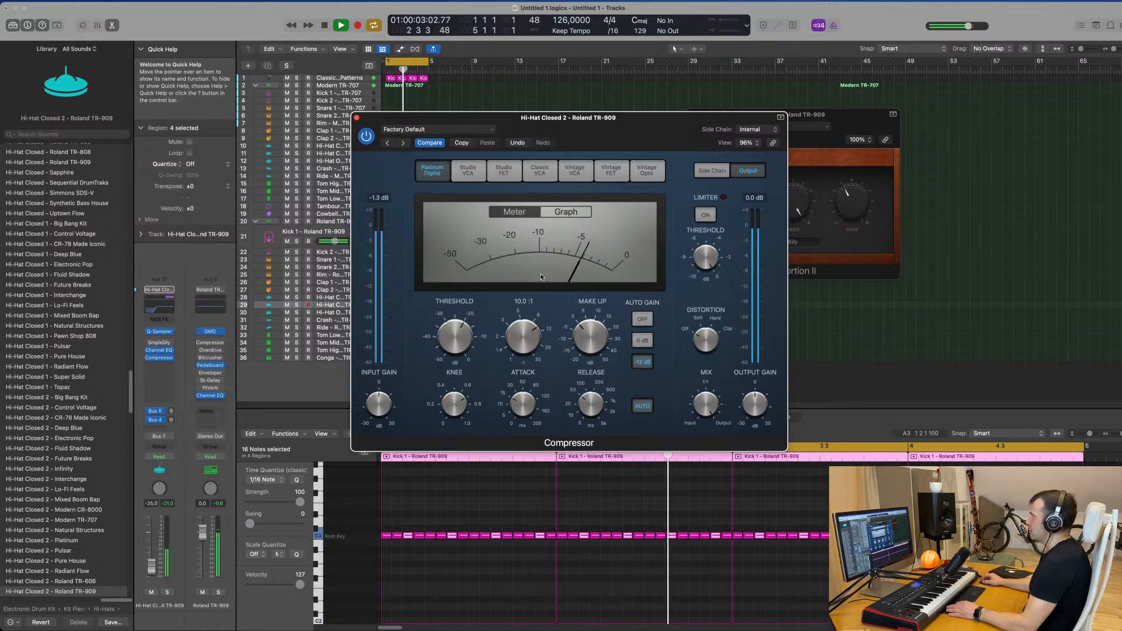
Set the hi-hat Compressor's side chain source to Inst 19 and its threshold to -12.0 dB.
{"action": "left_click", "coordinate": [754, 129]}
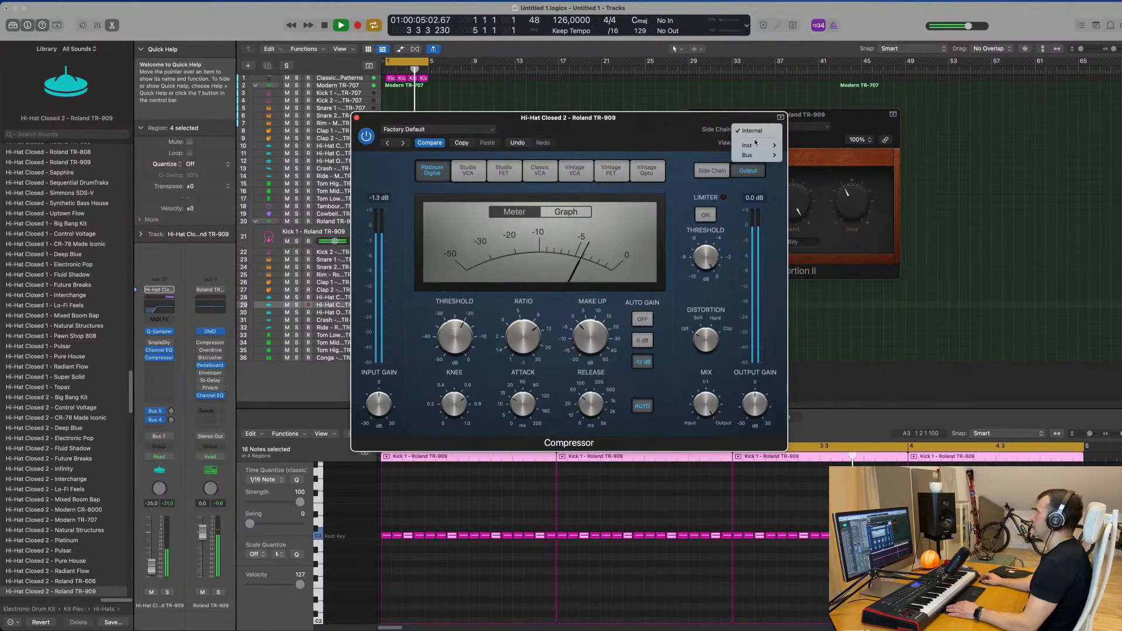
{"action": "mouse_move", "coordinate": [756, 145]}
{"action": "left_click", "coordinate": [819, 321]}
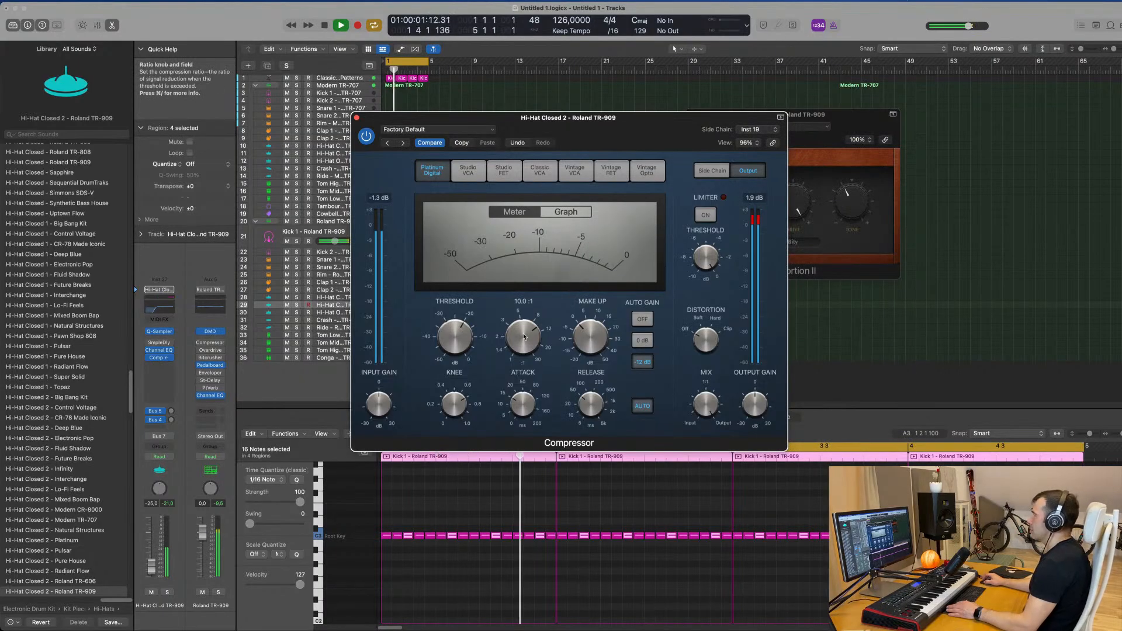
{"action": "left_click_drag", "start_coordinate": [460, 337], "coordinate": [460, 346]}
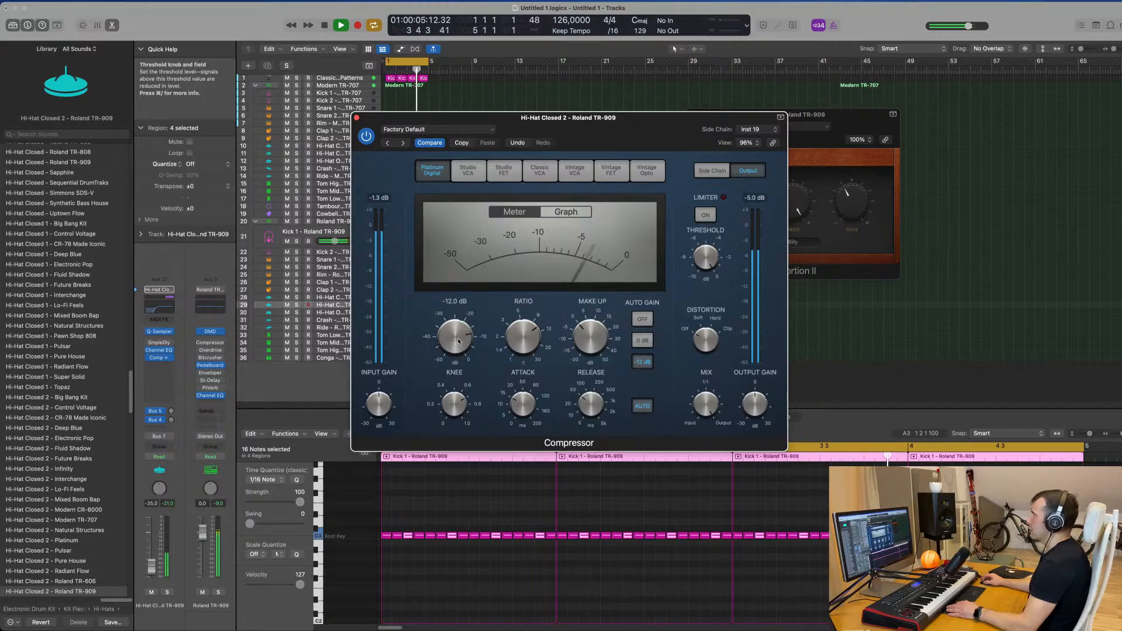
Raise the Hi-Hat Closed 2 track's volume to -21.0 dB and close its Compressor.
{"action": "left_click_drag", "start_coordinate": [151, 568], "coordinate": [152, 567]}
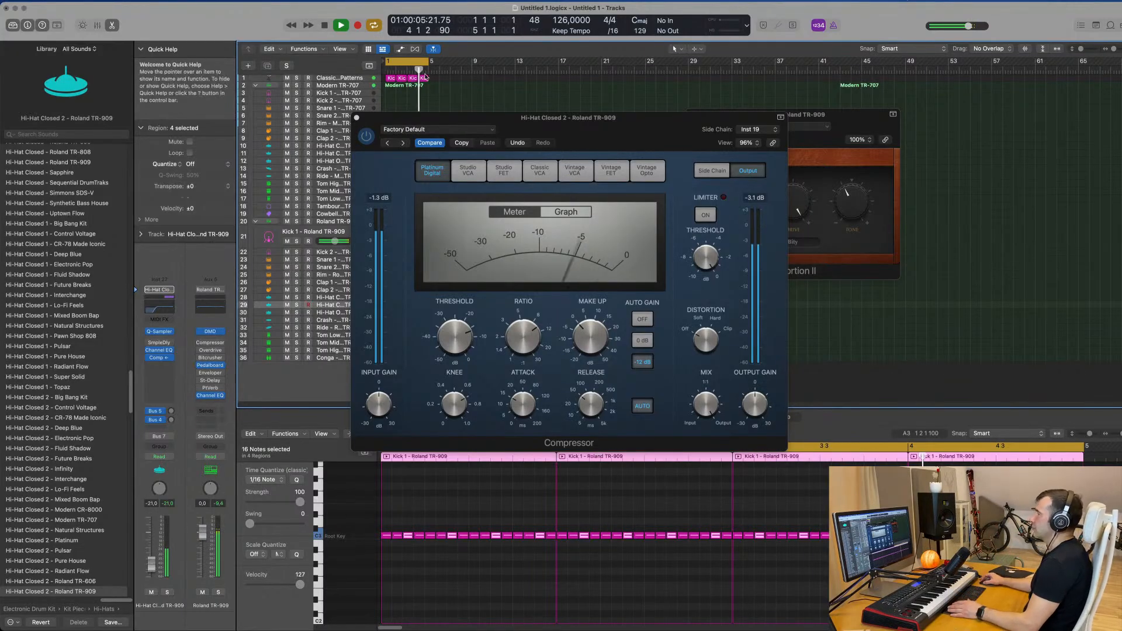
{"action": "left_click", "coordinate": [391, 121]}
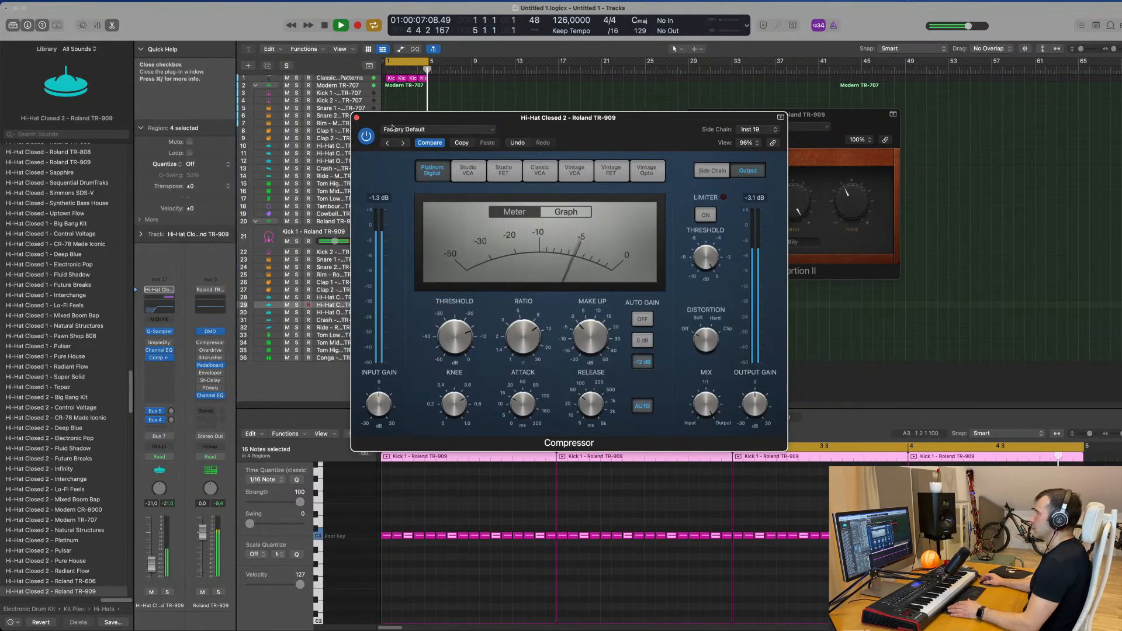
{"action": "left_click", "coordinate": [357, 117]}
{"action": "scroll", "coordinate": [557, 122], "scroll_direction": "down", "scroll_amount": 1}
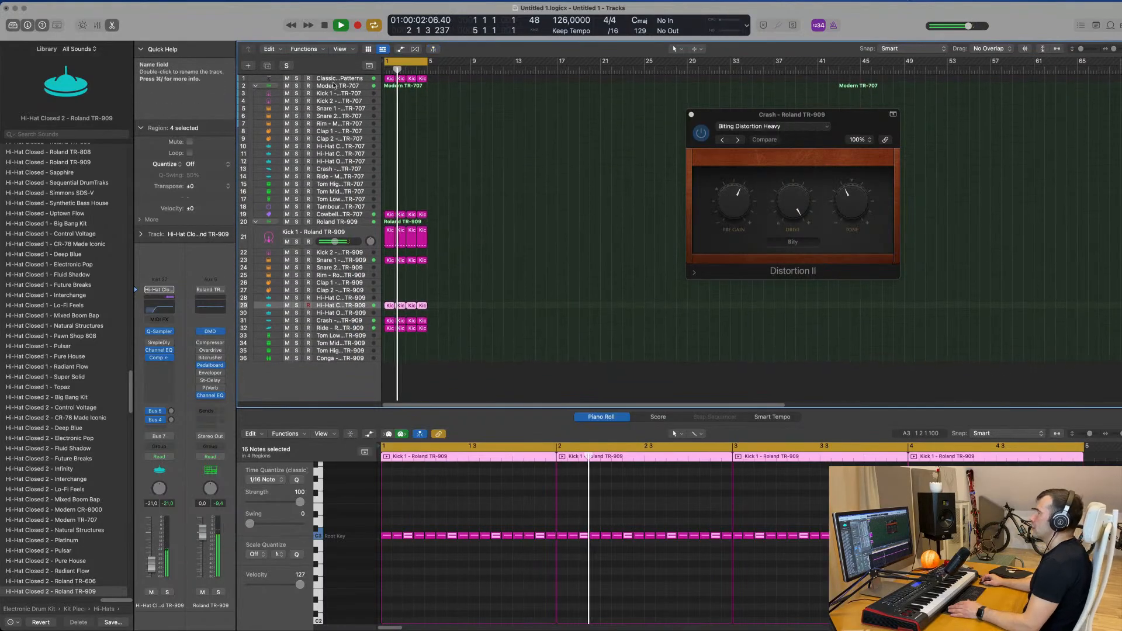
Duplicate the Classic Acid Patterns track with its settings, show the control bar tools, and enable Track Zoom.
{"action": "left_click", "coordinate": [339, 79]}
{"action": "left_click", "coordinate": [267, 67]}
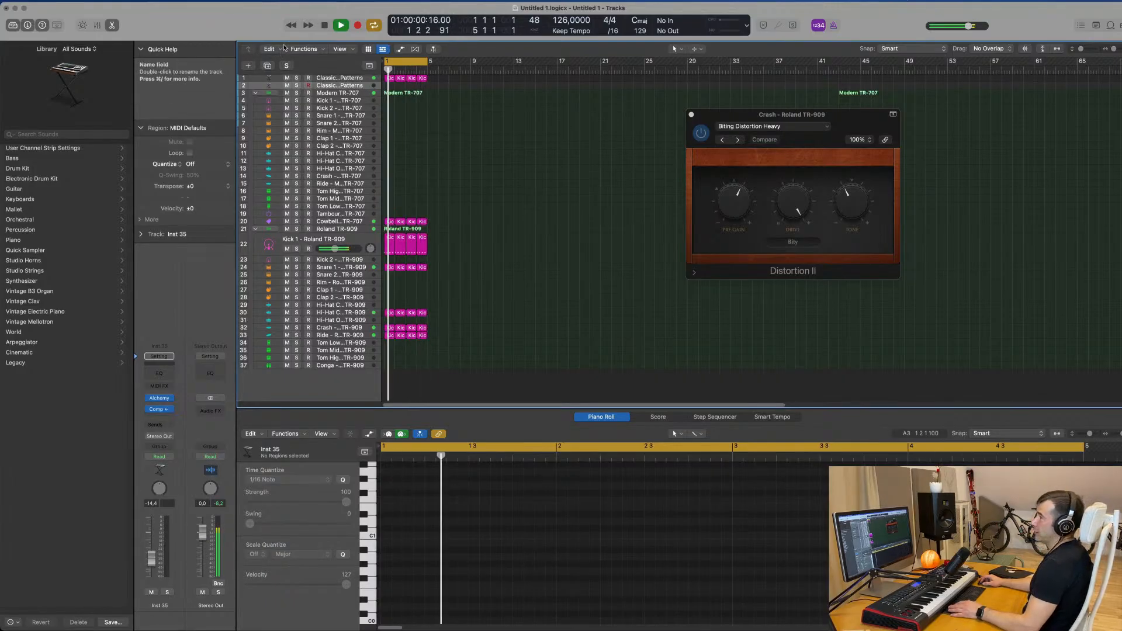
{"action": "left_click", "coordinate": [57, 26]}
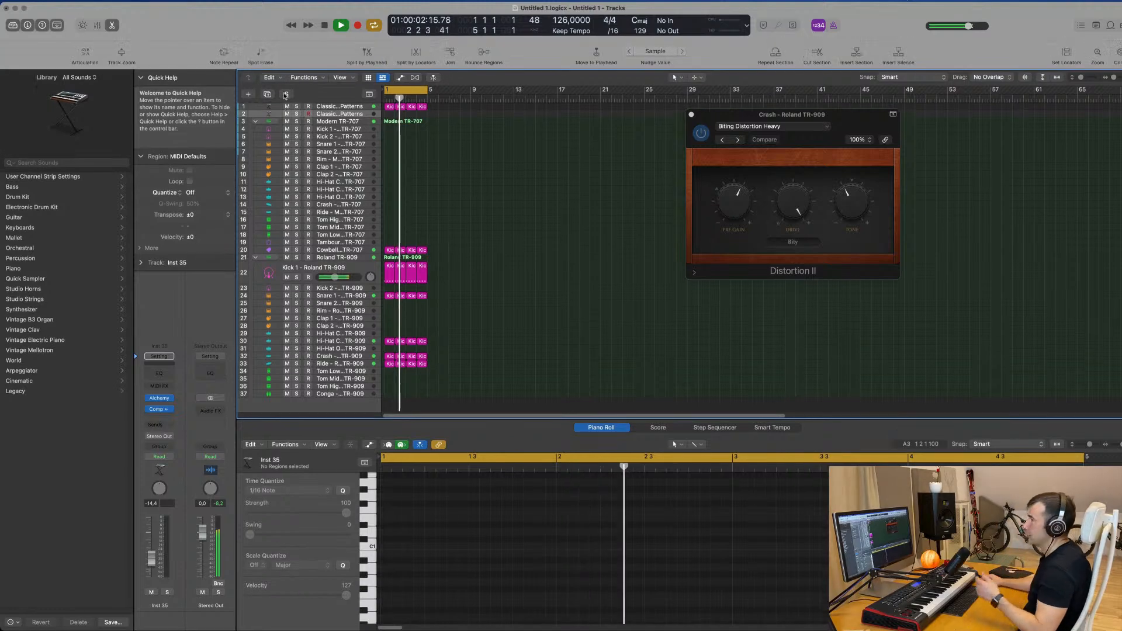
{"action": "left_click", "coordinate": [122, 53]}
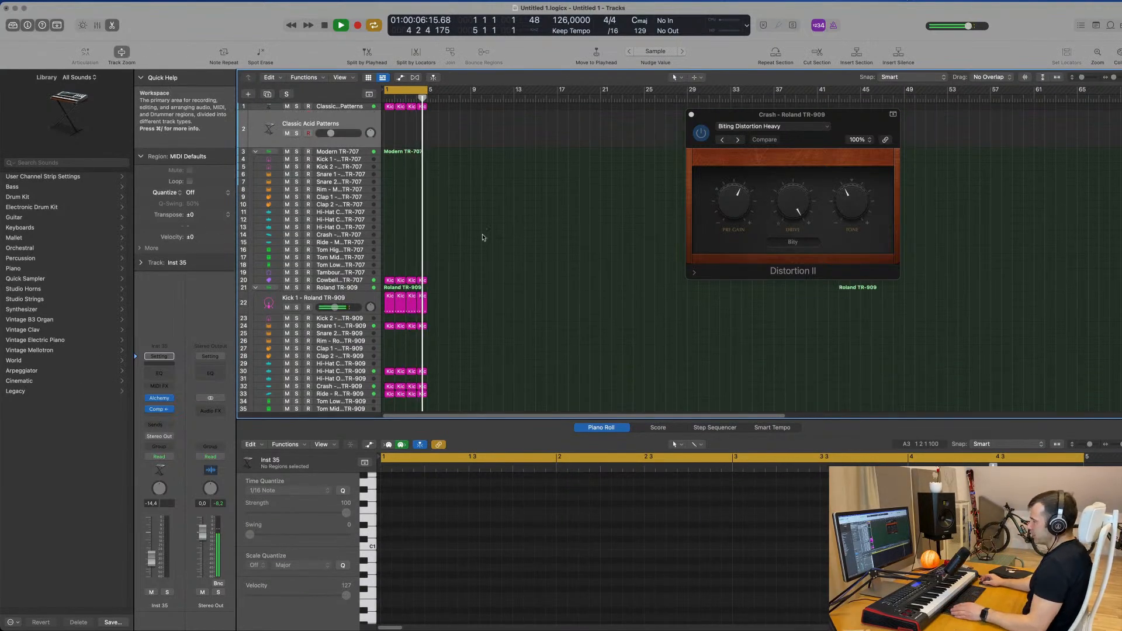
Repeat all four-bar regions until they fill 16 bars, and extend the cycle range to bar 17.
{"action": "key", "text": "super+a"}
{"action": "key", "text": "super+r"}
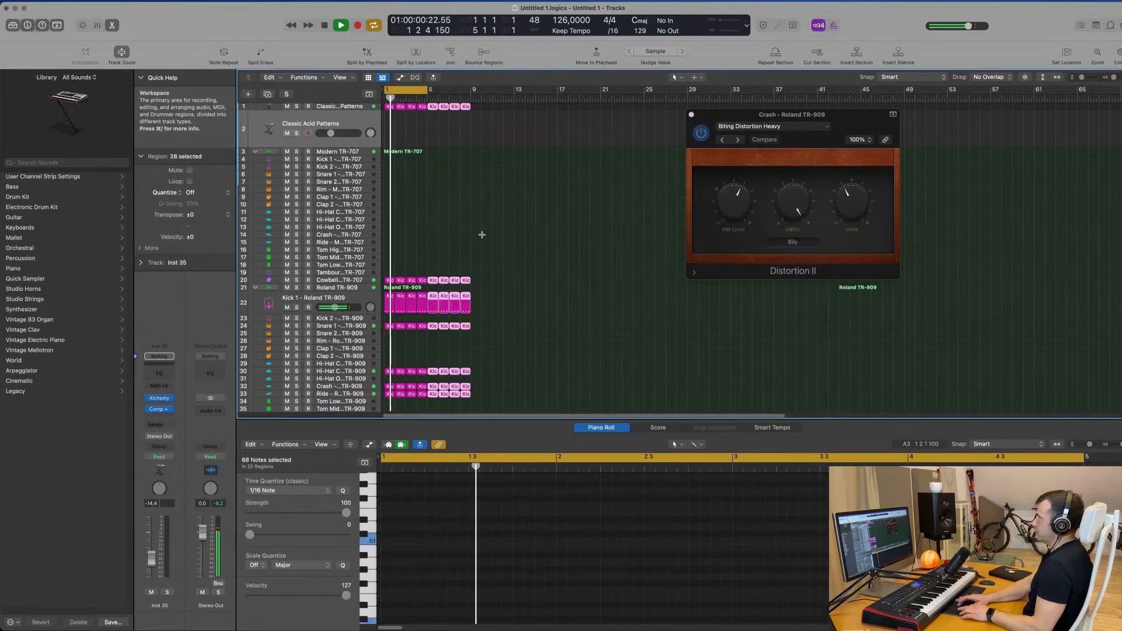
{"action": "key", "text": "super+r"}
{"action": "key", "text": "super+r"}
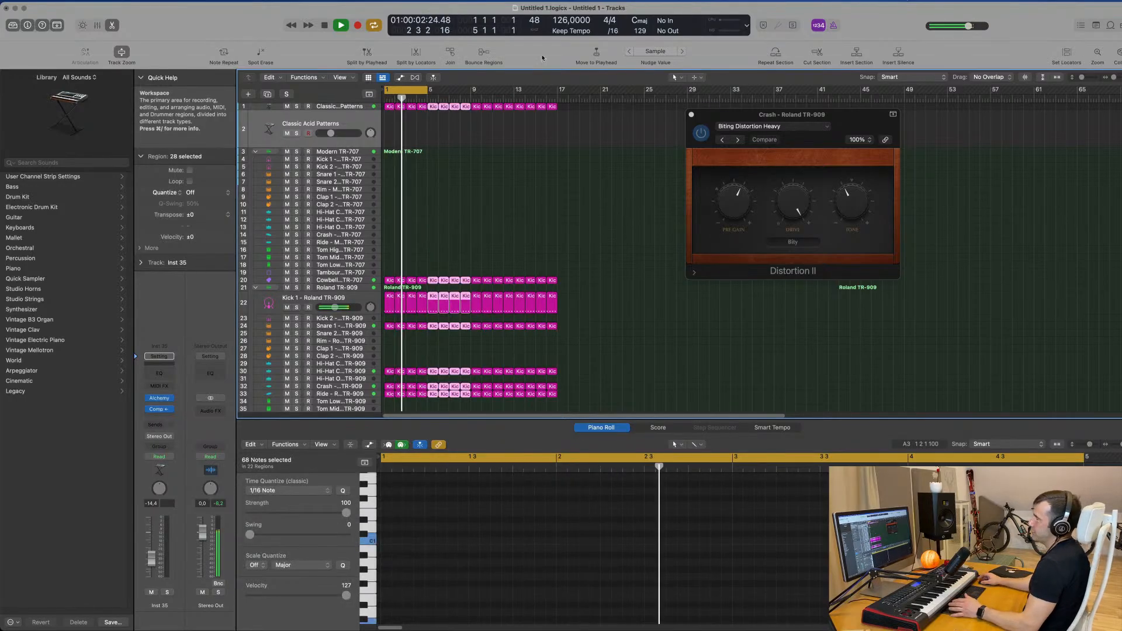
{"action": "left_click_drag", "start_coordinate": [427, 91], "coordinate": [559, 104]}
{"action": "left_click", "coordinate": [481, 195]}
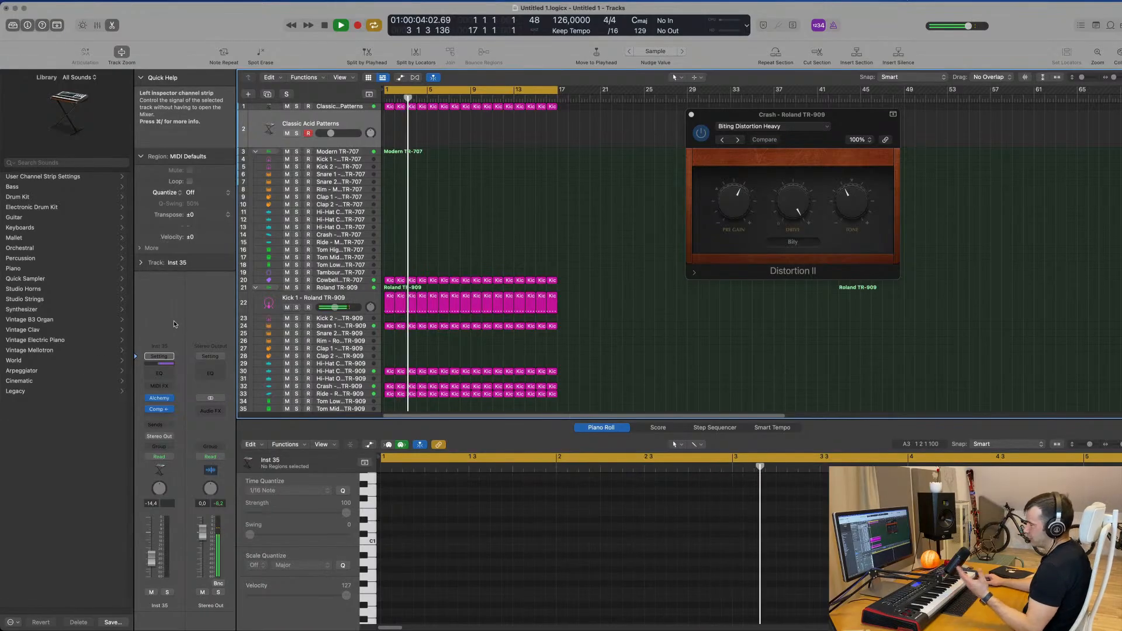
In the duplicated track's Alchemy, filter the presets by the Strings category and clear the acid search term.
{"action": "left_click", "coordinate": [159, 410]}
{"action": "left_click", "coordinate": [356, 117]}
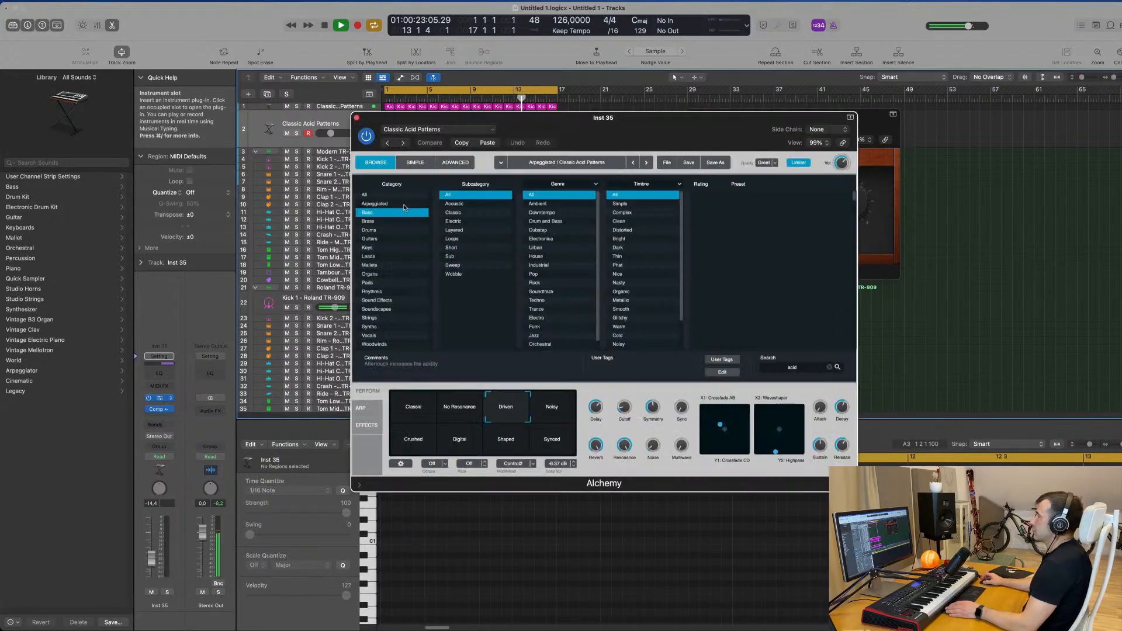
{"action": "left_click_drag", "start_coordinate": [438, 116], "coordinate": [498, 135]}
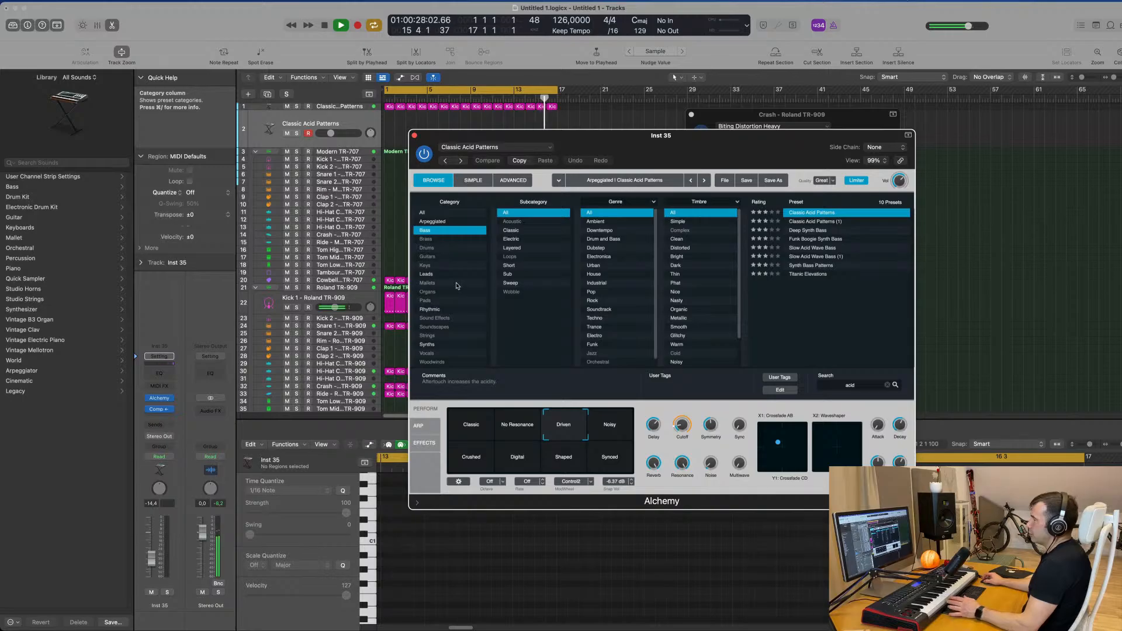
{"action": "left_click", "coordinate": [430, 336]}
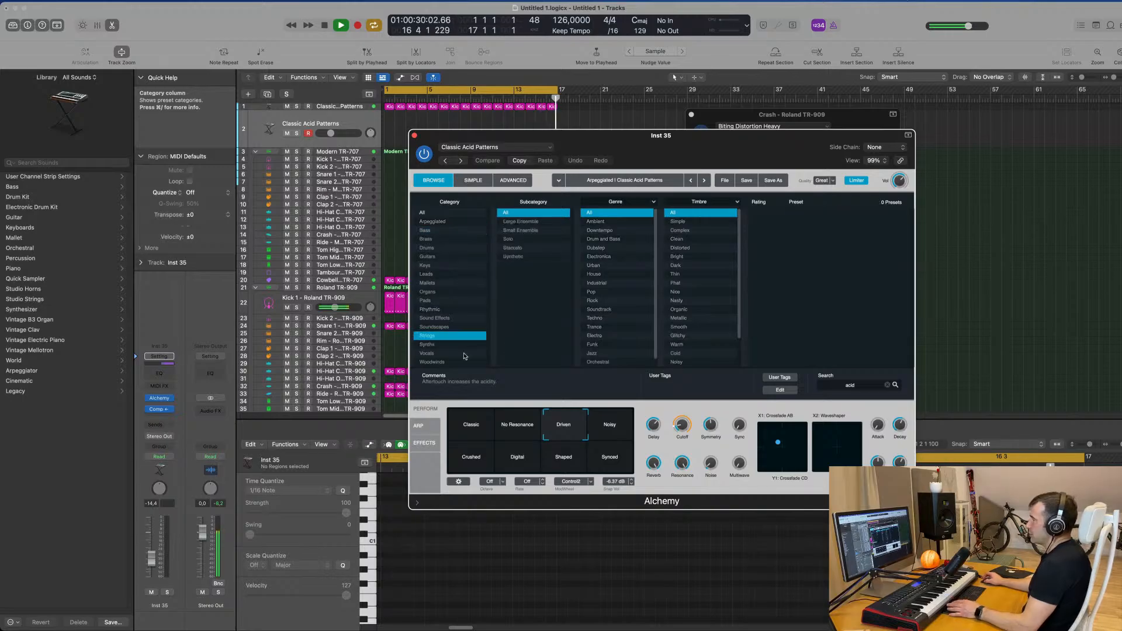
{"action": "left_click", "coordinate": [888, 386]}
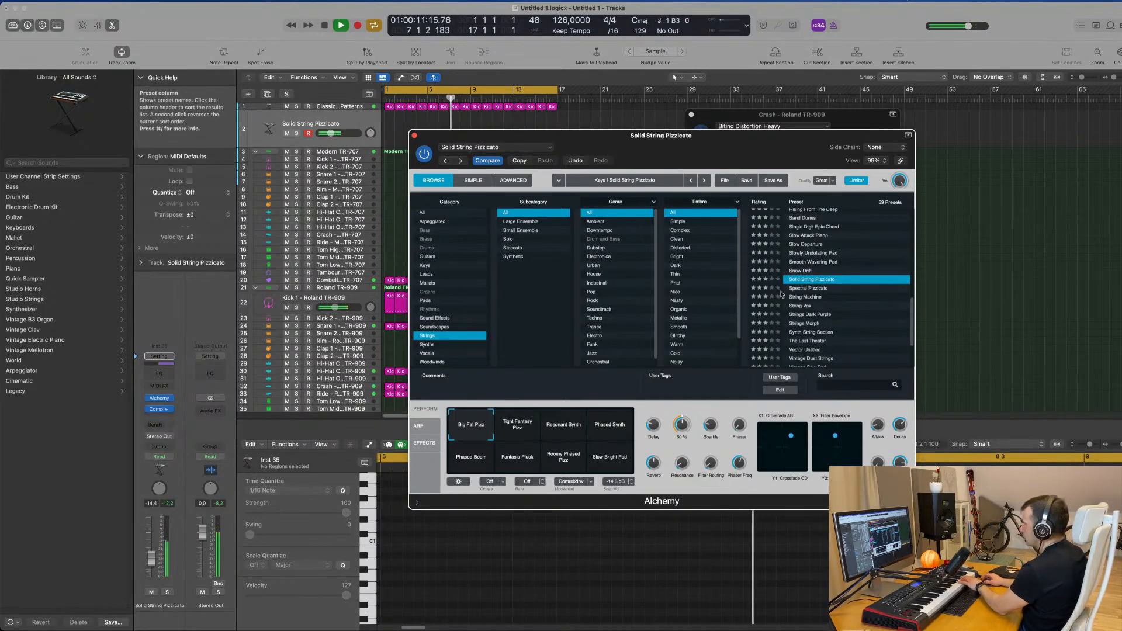
Audition Spectral Pizzicato, String Machine and Vintage Dust Strings in Alchemy, and load the Vintage Saw Pad preset.
{"action": "left_click", "coordinate": [808, 290]}
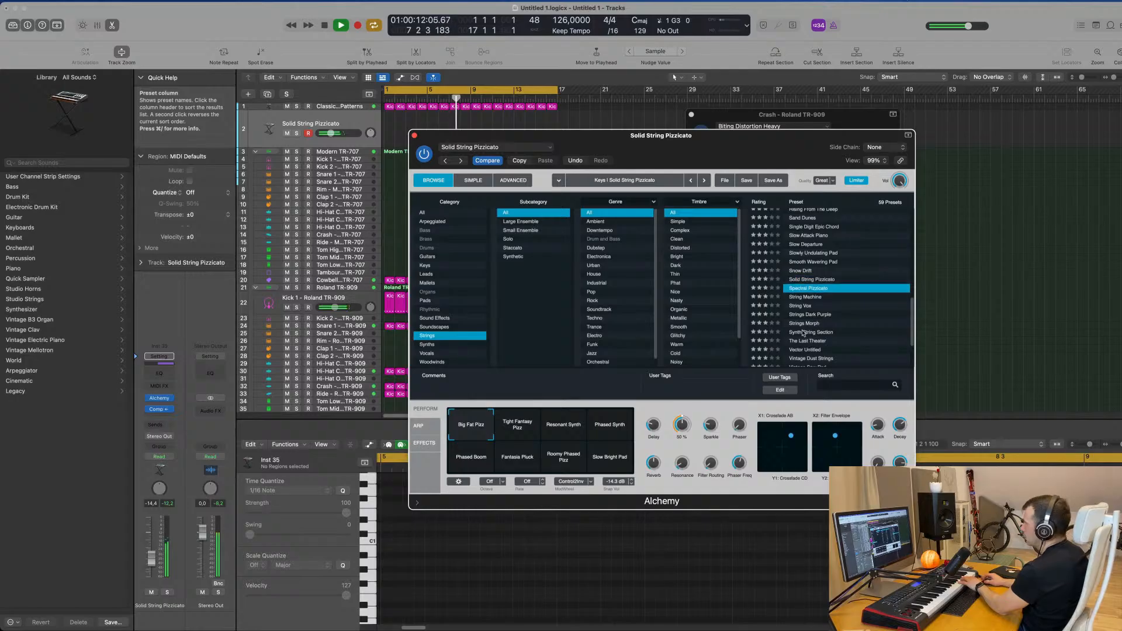
{"action": "left_click", "coordinate": [812, 299]}
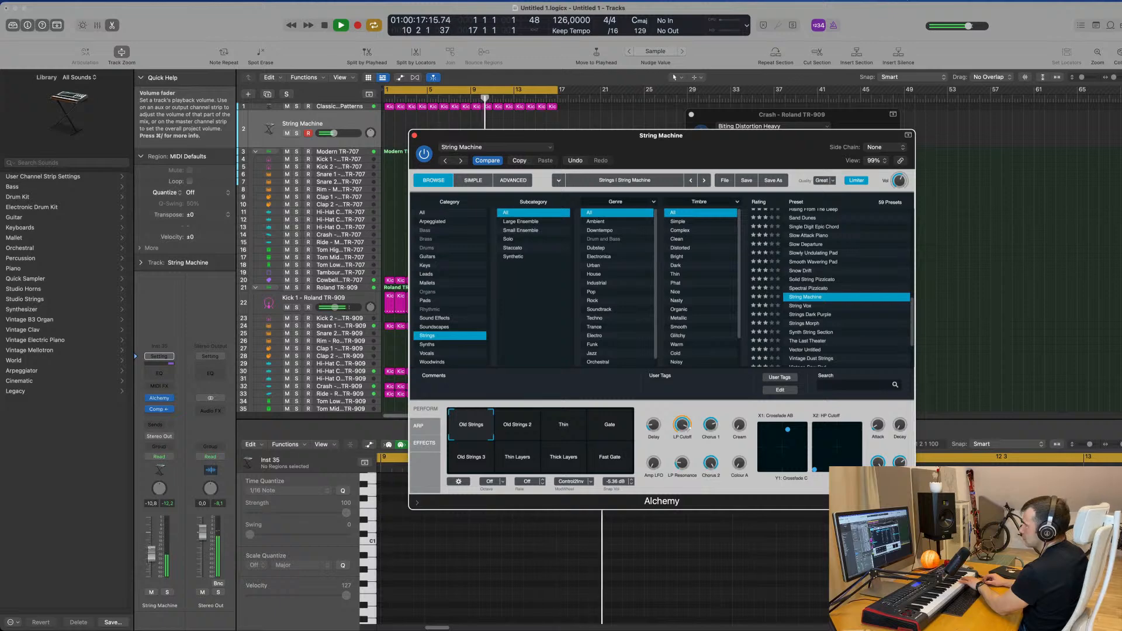
{"action": "scroll", "coordinate": [859, 292], "scroll_direction": "down", "scroll_amount": 5}
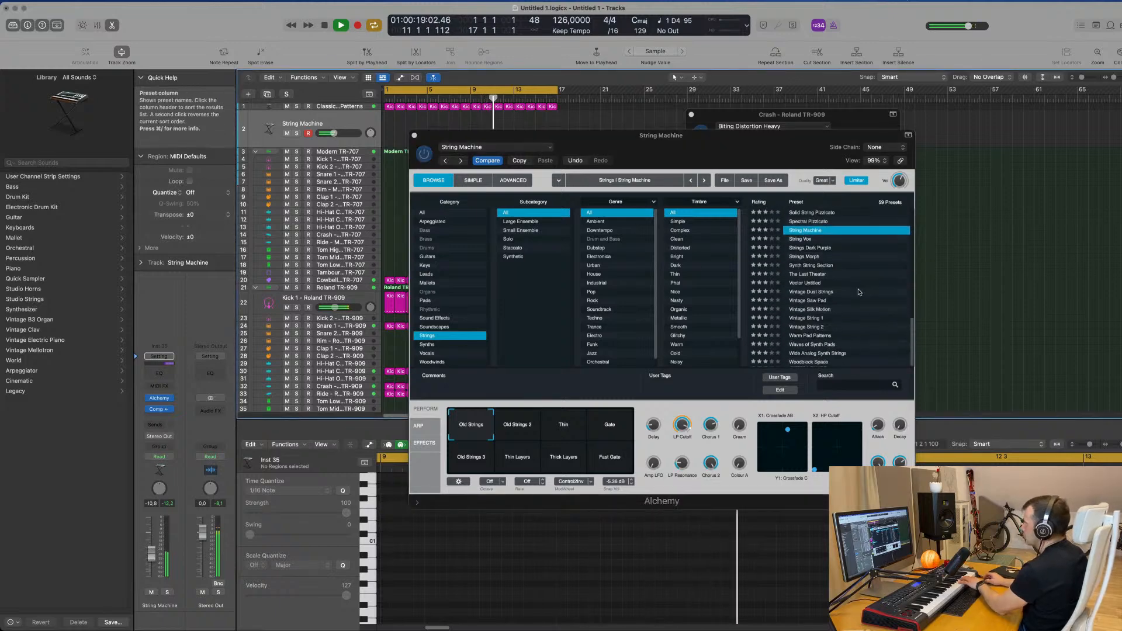
{"action": "left_click", "coordinate": [816, 292]}
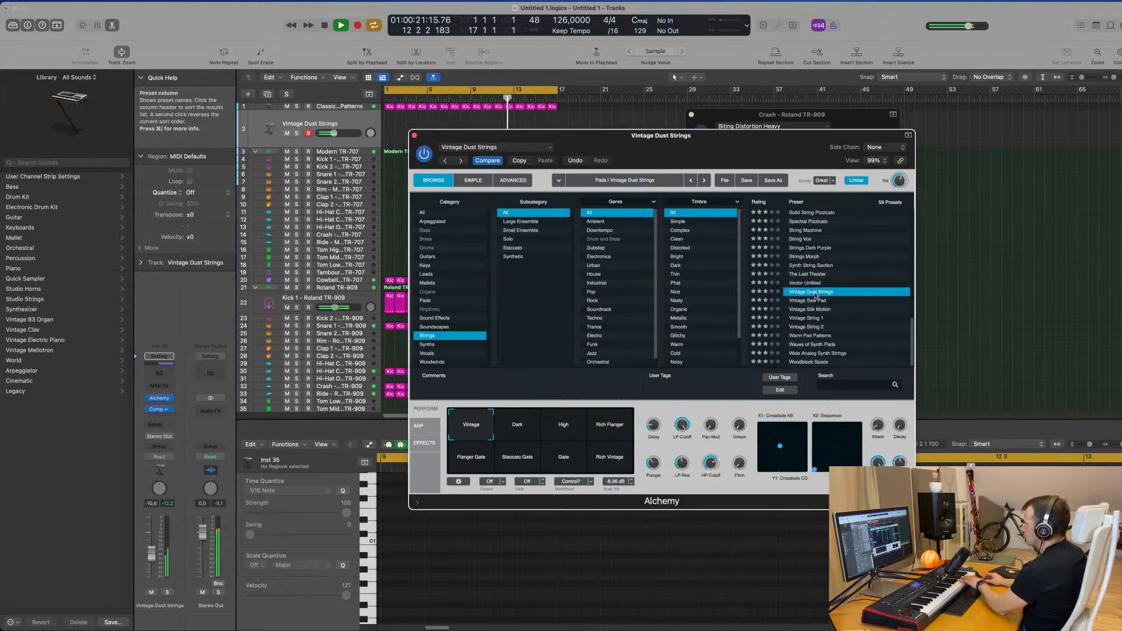
{"action": "left_click", "coordinate": [817, 301]}
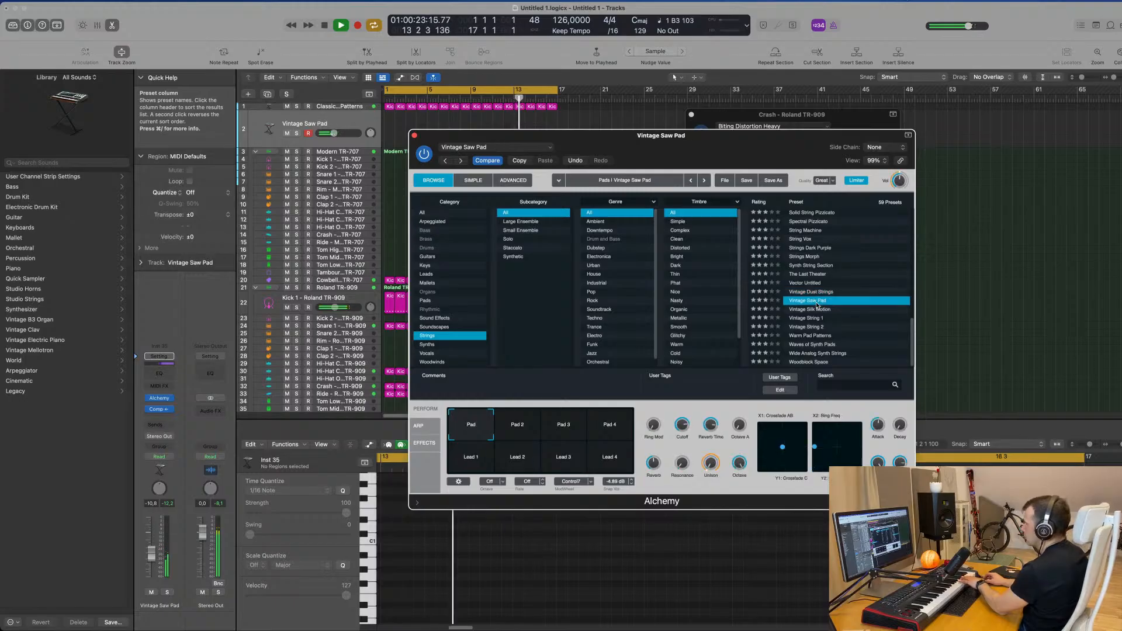
Audition the Vintage Saw Pad's pad and lead performance snapshots and select Lead 1.
{"action": "left_click", "coordinate": [615, 434]}
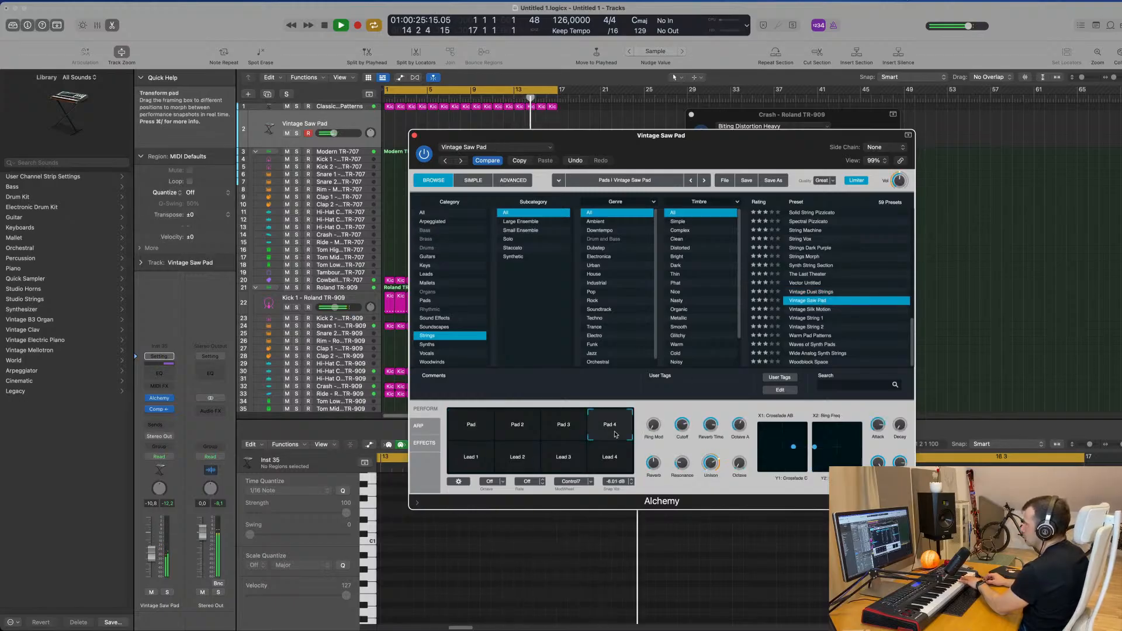
{"action": "left_click", "coordinate": [565, 432]}
{"action": "left_click", "coordinate": [510, 431]}
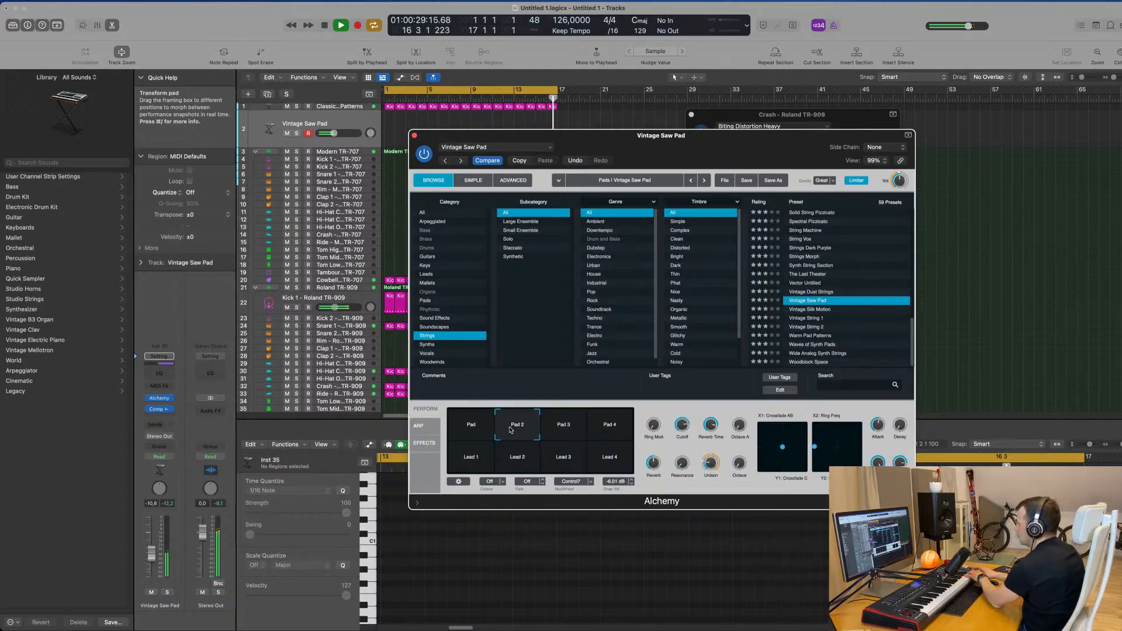
{"action": "left_click", "coordinate": [487, 460]}
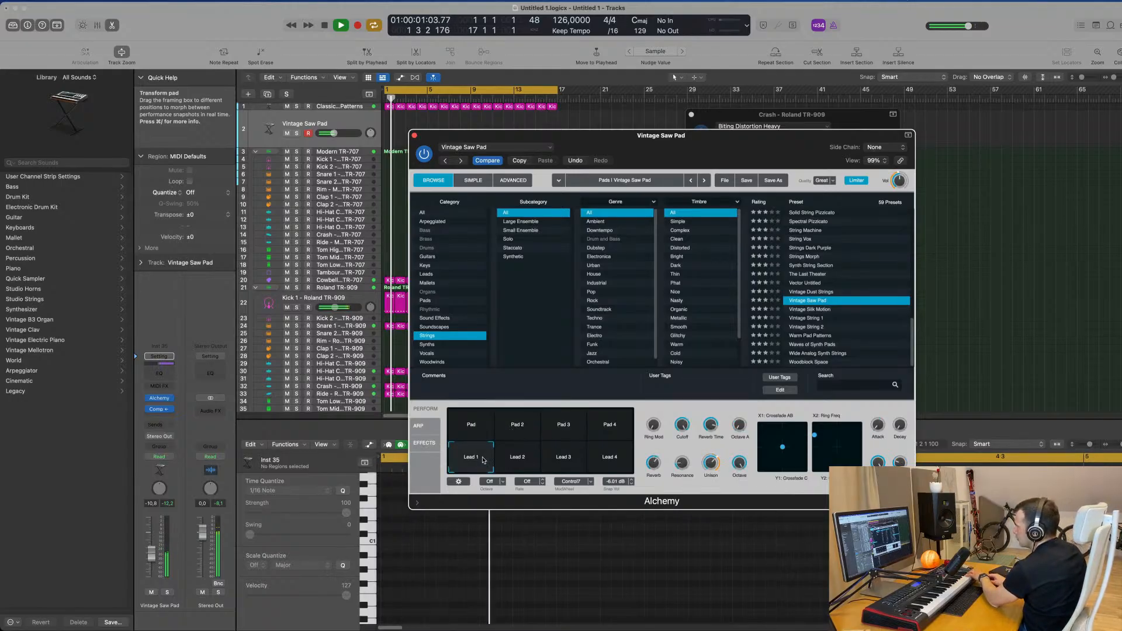
{"action": "left_click", "coordinate": [526, 463]}
{"action": "left_click", "coordinate": [565, 461]}
{"action": "left_click", "coordinate": [611, 461]}
{"action": "left_click", "coordinate": [475, 462]}
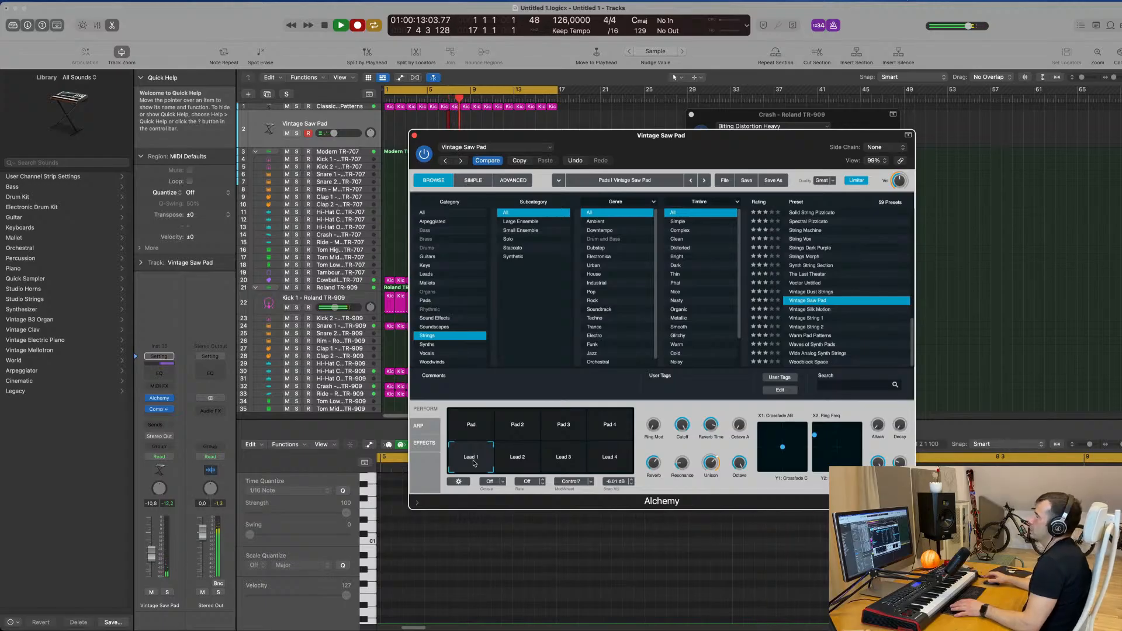
Move the bass track's first region onto the Vintage Saw Pad track and reduce it to one C1 note at the bar's start.
{"action": "left_click_drag", "start_coordinate": [632, 136], "coordinate": [825, 158]}
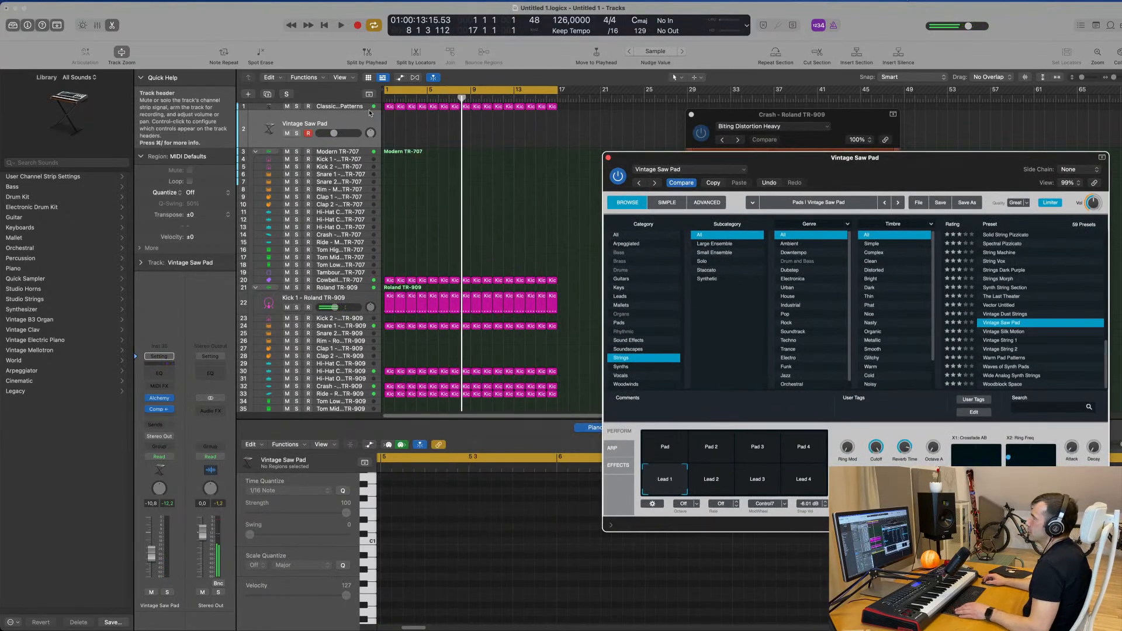
{"action": "left_click_drag", "start_coordinate": [391, 108], "coordinate": [390, 128]}
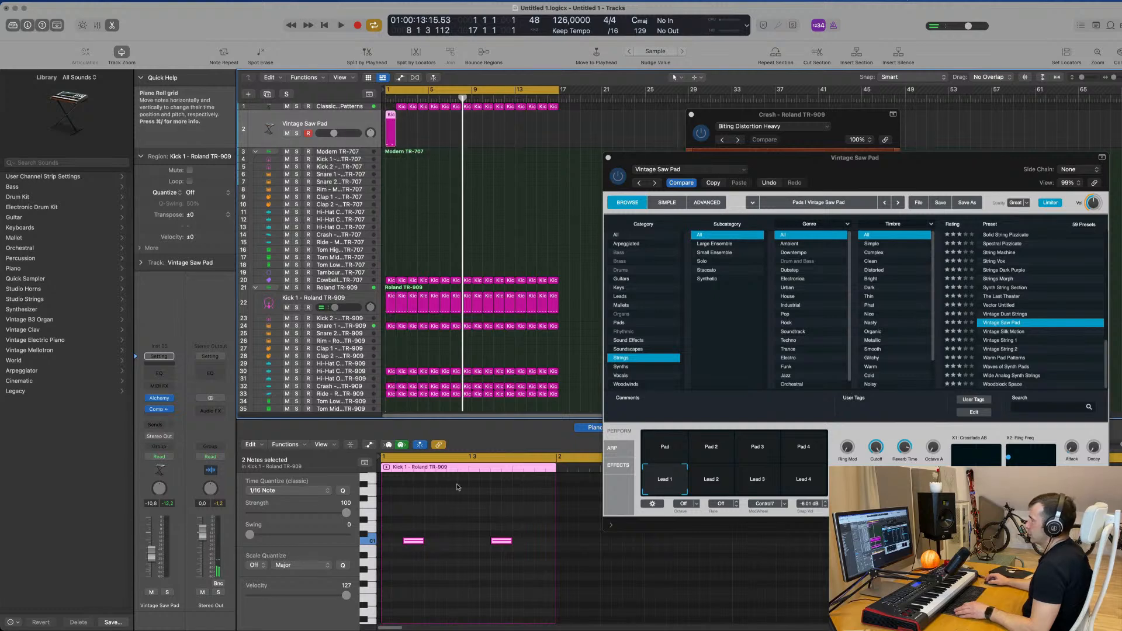
{"action": "scroll", "coordinate": [438, 519], "scroll_direction": "down", "scroll_amount": 3}
{"action": "left_click_drag", "start_coordinate": [408, 542], "coordinate": [391, 542]}
{"action": "left_click_drag", "start_coordinate": [450, 523], "coordinate": [466, 547]}
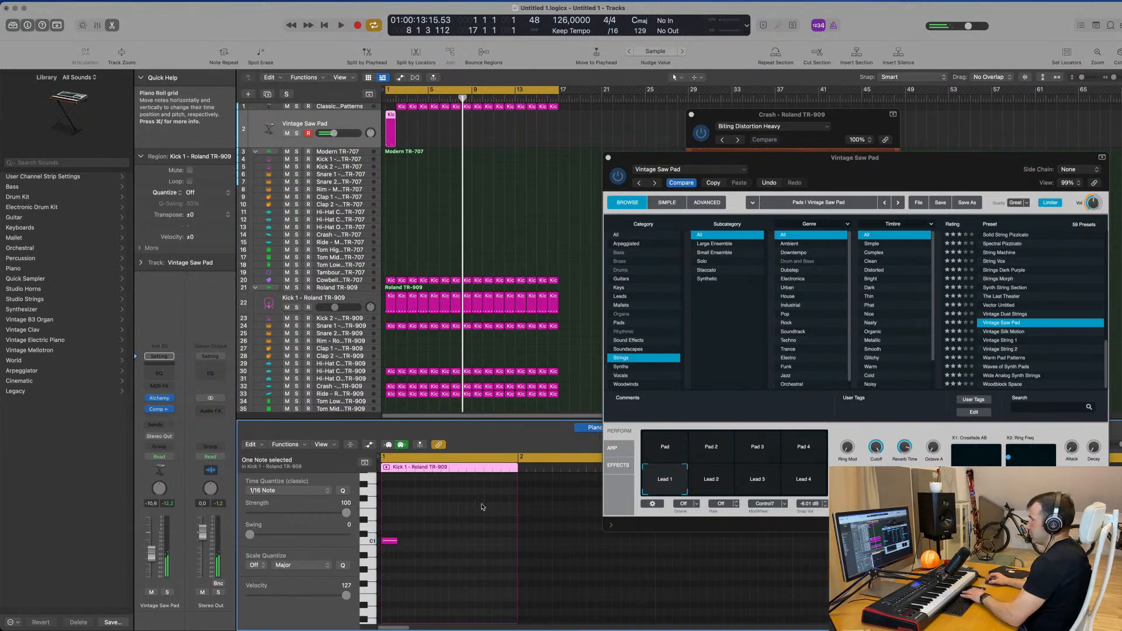
Copy the Classic Acid Patterns track's bar 2 region into its empty bar 1, and play the arrangement from the start.
{"action": "left_click", "coordinate": [401, 108]}
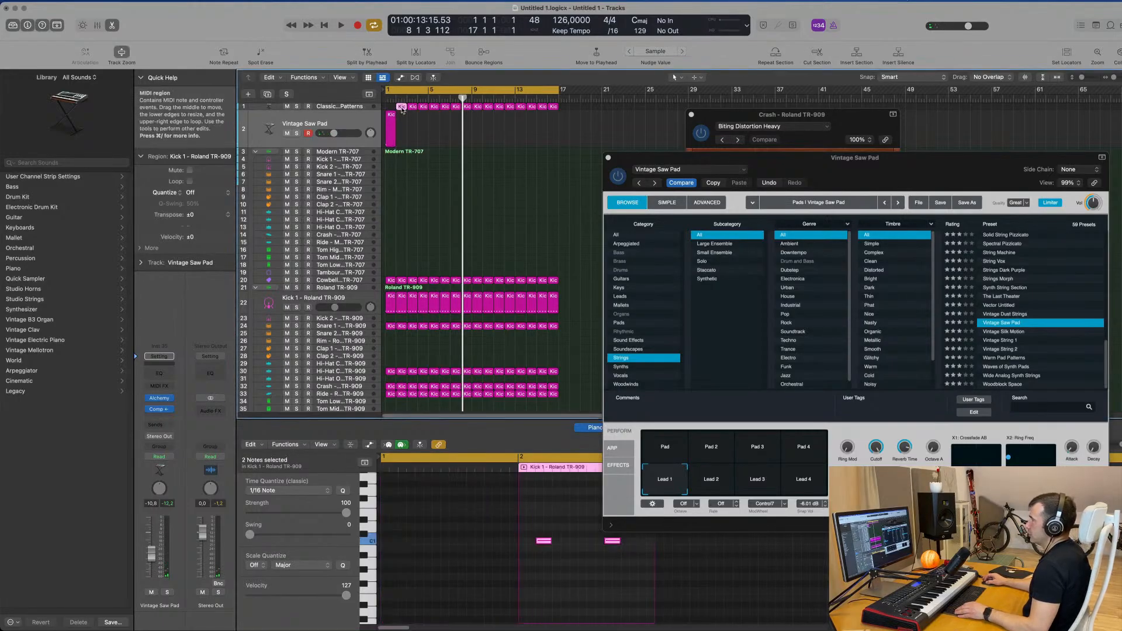
{"action": "left_click_drag", "start_coordinate": [399, 109], "coordinate": [392, 128]}
{"action": "key", "text": "Return"}
{"action": "key", "text": "space"}
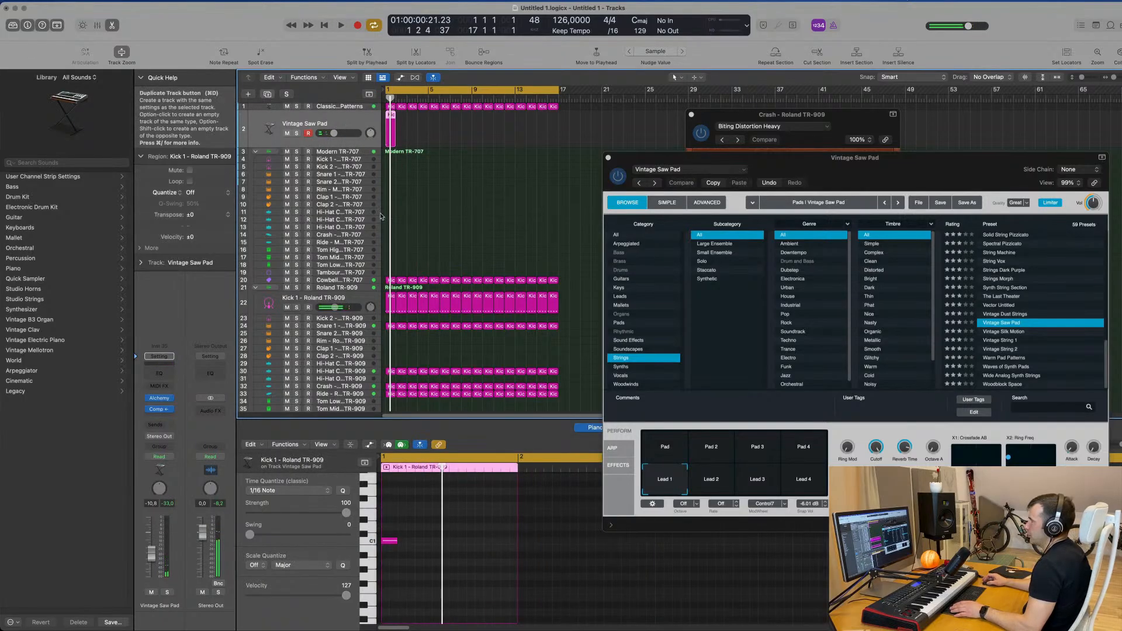
Duplicate the Vintage Saw Pad track and copy its one-bar region onto the new track.
{"action": "key", "text": "space"}
{"action": "key", "text": "cmd+d"}
{"action": "mouse_move", "coordinate": [391, 114]}
{"action": "left_mouse_down"}
{"action": "mouse_move", "coordinate": [389, 138]}
{"action": "mouse_move", "coordinate": [392, 129]}
{"action": "left_mouse_up"}
{"action": "left_click", "coordinate": [390, 115]}
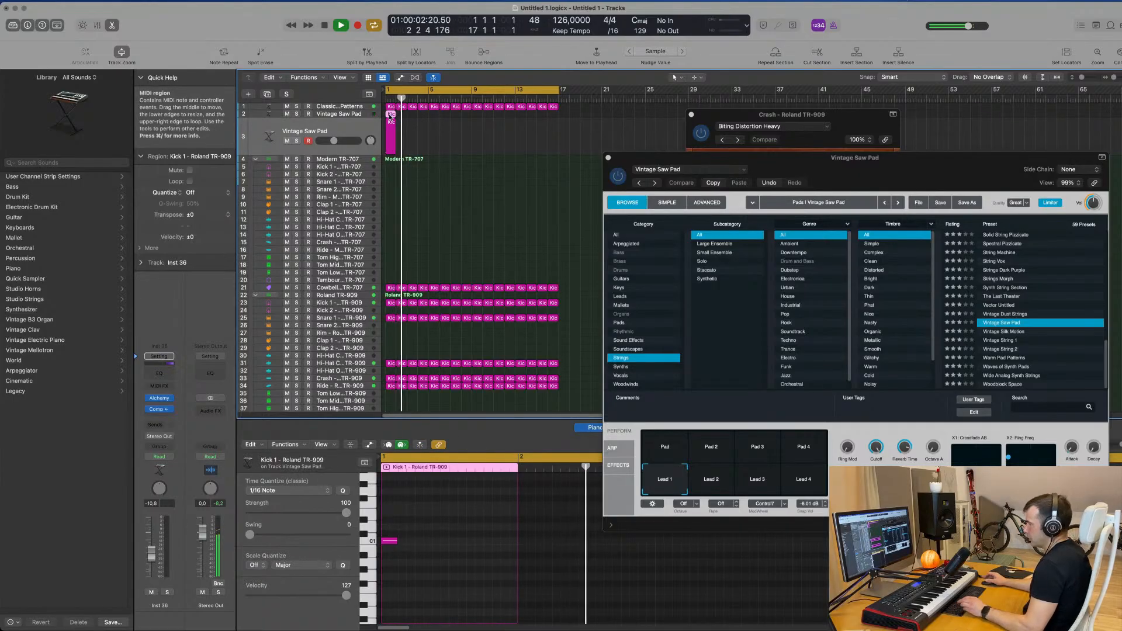
Repeat the one-bar region on the first Vintage Saw Pad track until it fills all 16 bars.
{"action": "key", "text": "super+r"}
{"action": "key", "text": "super+r"}
{"action": "key", "text": "super+r"}
{"action": "key", "text": "super+r"}
{"action": "key", "text": "super+r"}
{"action": "key", "text": "super+r"}
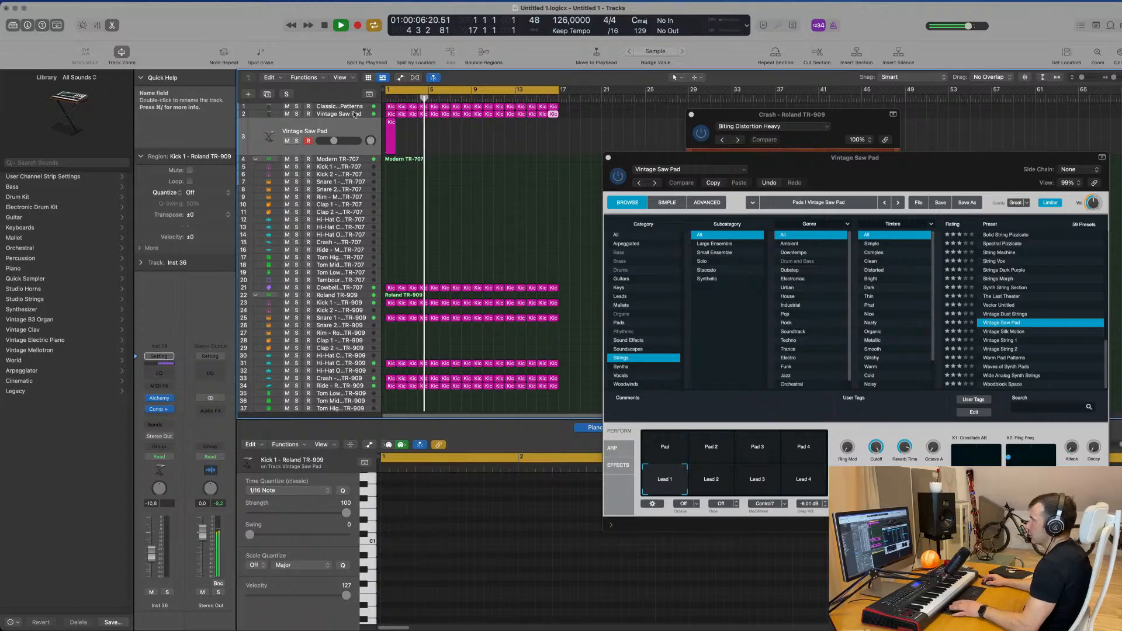
Set the first Vintage Saw Pad track's volume to -1.5 dB and add a send to the Bus 4 delay at -5.1 dB.
{"action": "left_click", "coordinate": [362, 114]}
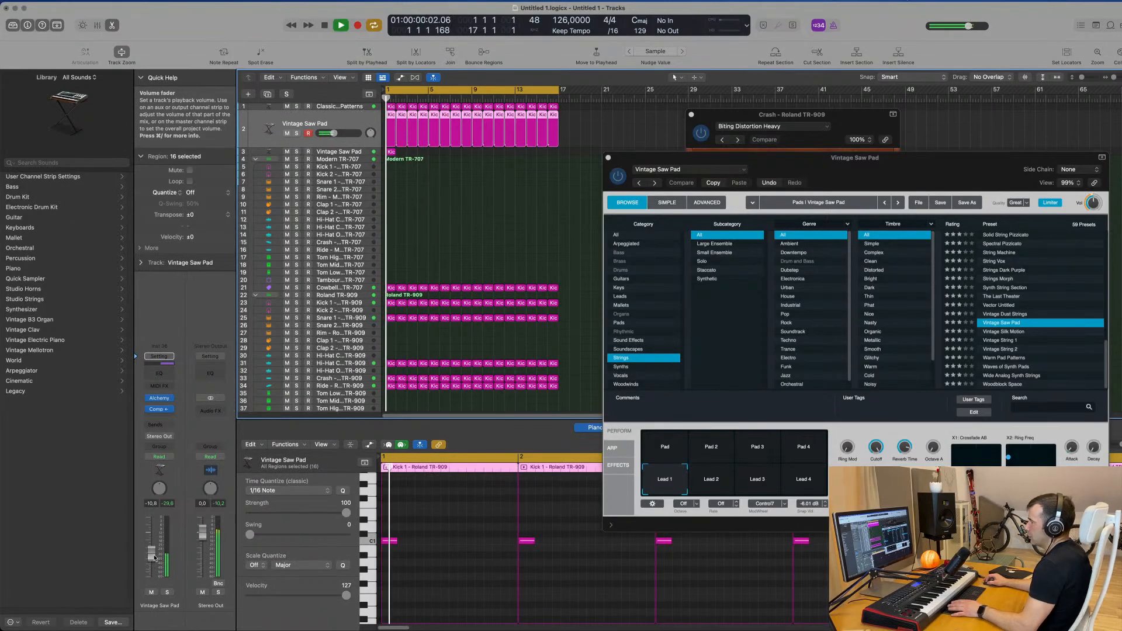
{"action": "left_click_drag", "start_coordinate": [155, 547], "coordinate": [155, 539]}
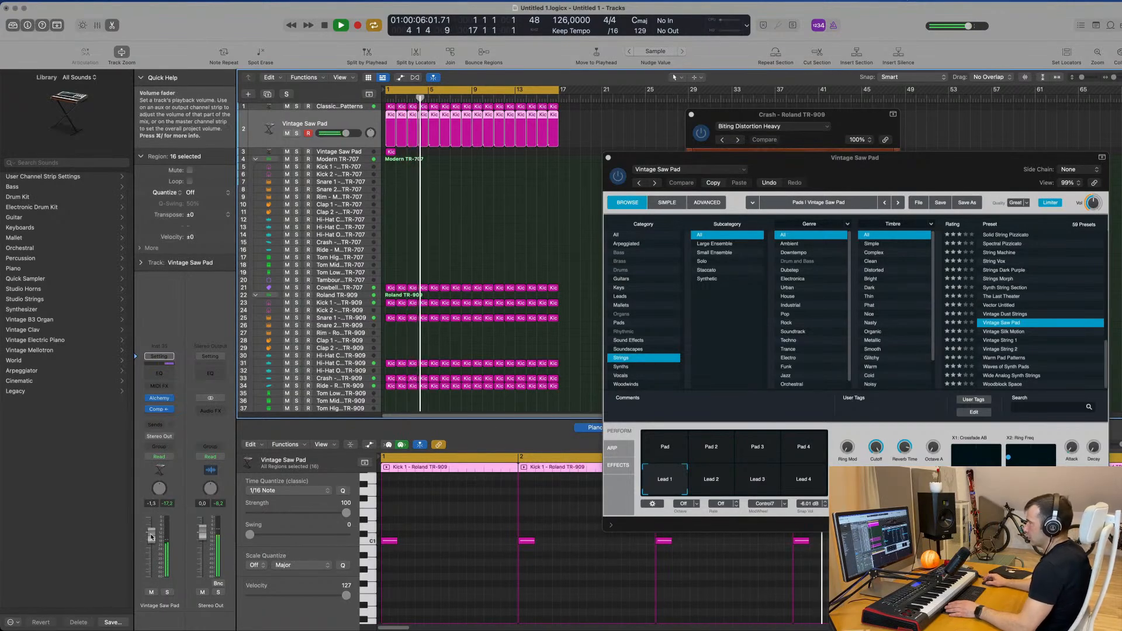
{"action": "left_click", "coordinate": [157, 427]}
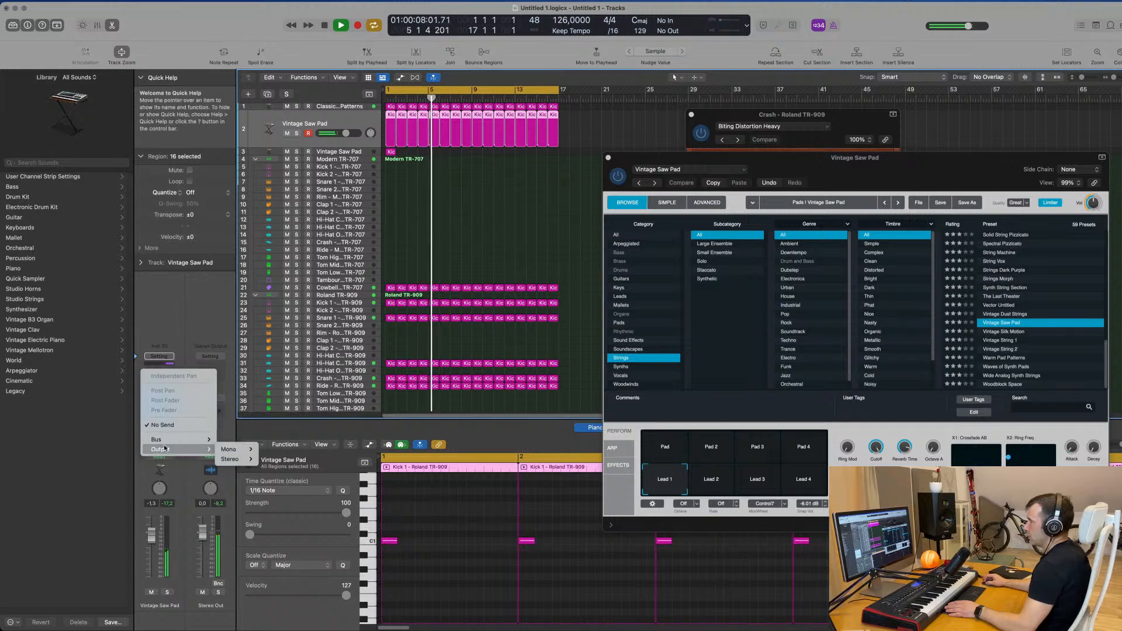
{"action": "mouse_move", "coordinate": [170, 440]}
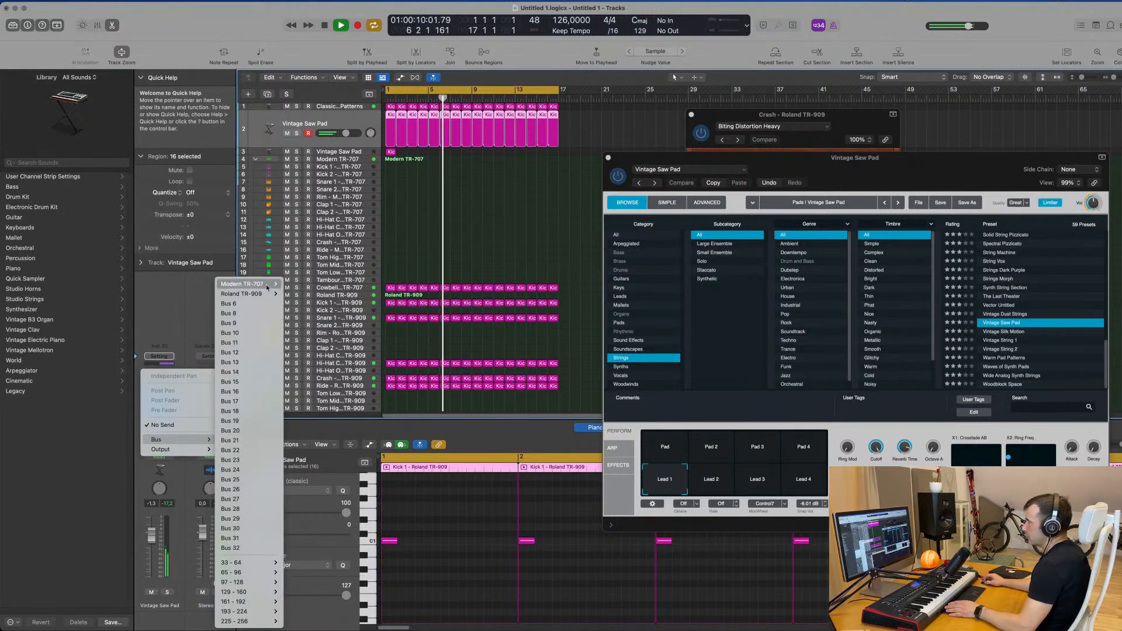
{"action": "mouse_move", "coordinate": [265, 293]}
{"action": "left_click", "coordinate": [320, 294]}
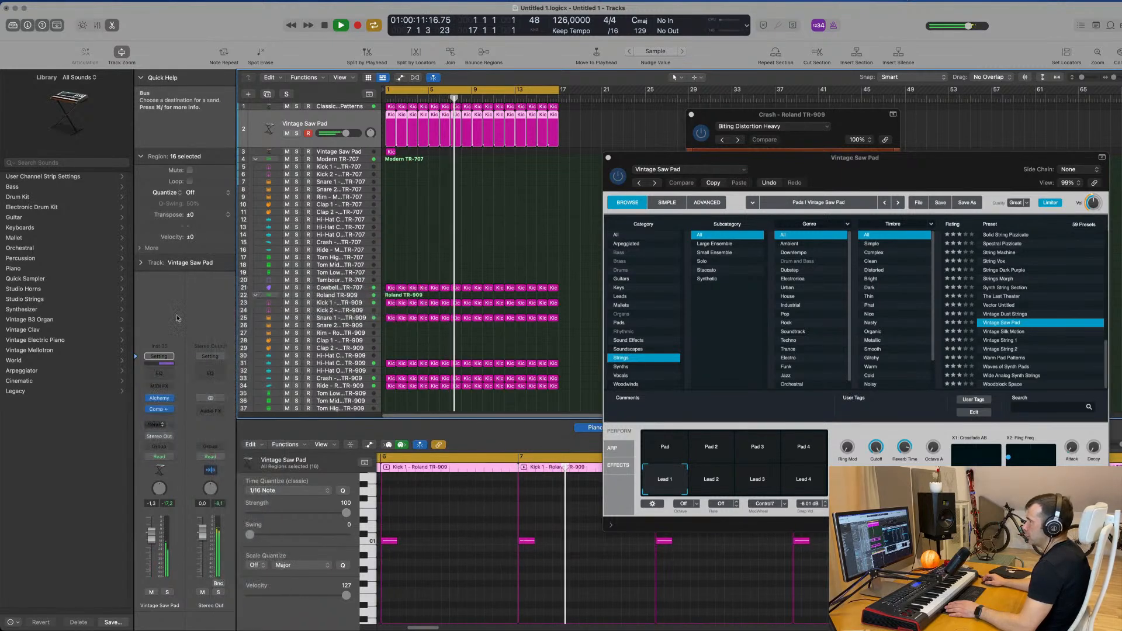
{"action": "scroll", "coordinate": [171, 421], "scroll_direction": "up", "scroll_amount": 5}
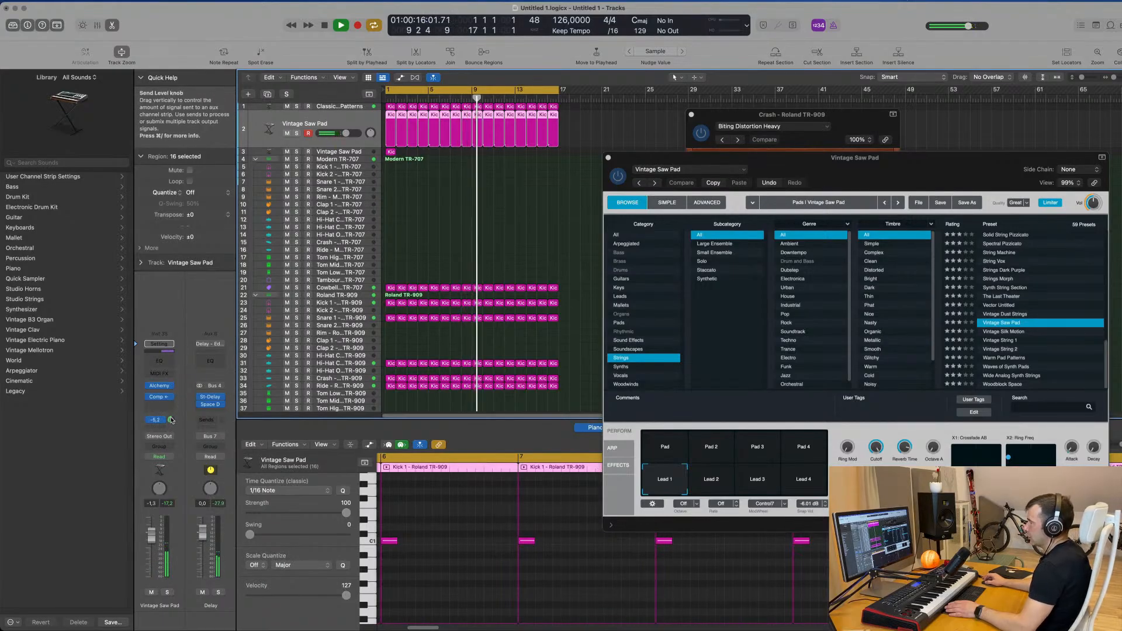
Set the first Vintage Saw Pad's Bus 4 send to -4.4 dB, and select the second Vintage Saw Pad track with plug-in windows hidden.
{"action": "scroll", "coordinate": [171, 420], "scroll_direction": "up", "scroll_amount": 1}
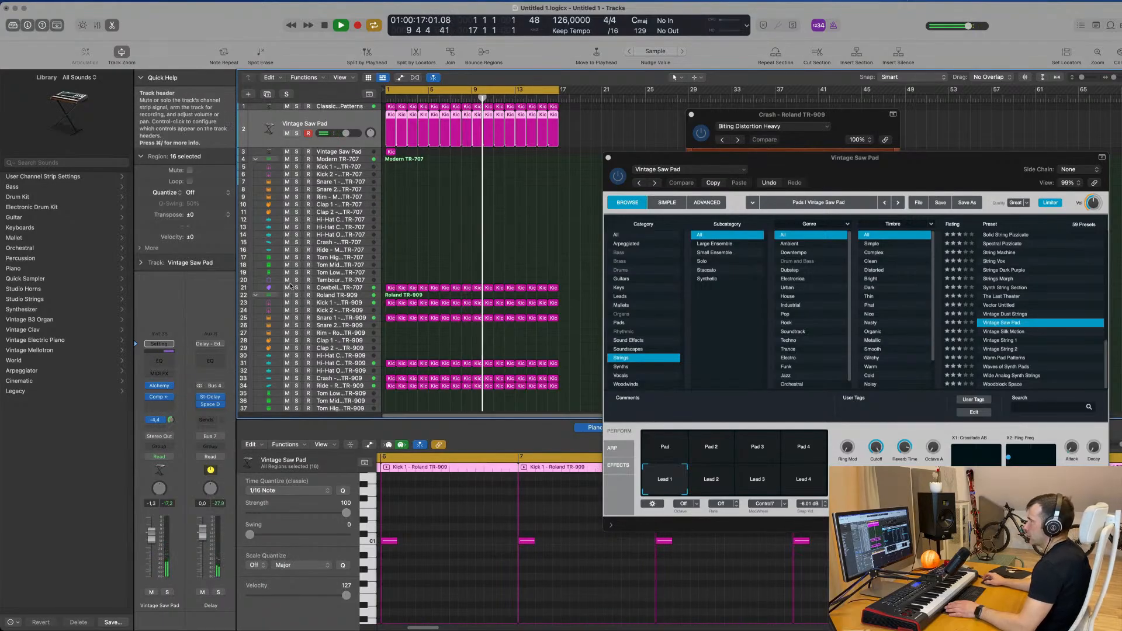
{"action": "left_click", "coordinate": [363, 155]}
{"action": "key", "text": "space"}
{"action": "key", "text": "v"}
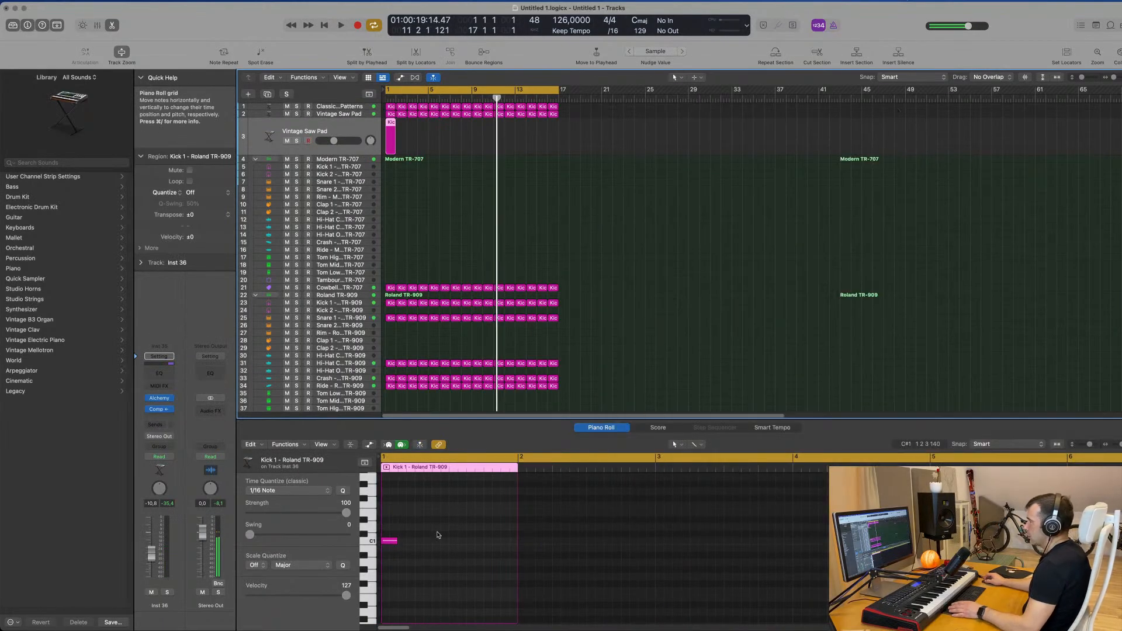
Raise the second Vintage Saw Pad's note to C6, and extend both its region and the note to four bars.
{"action": "left_click_drag", "start_coordinate": [397, 542], "coordinate": [510, 547]}
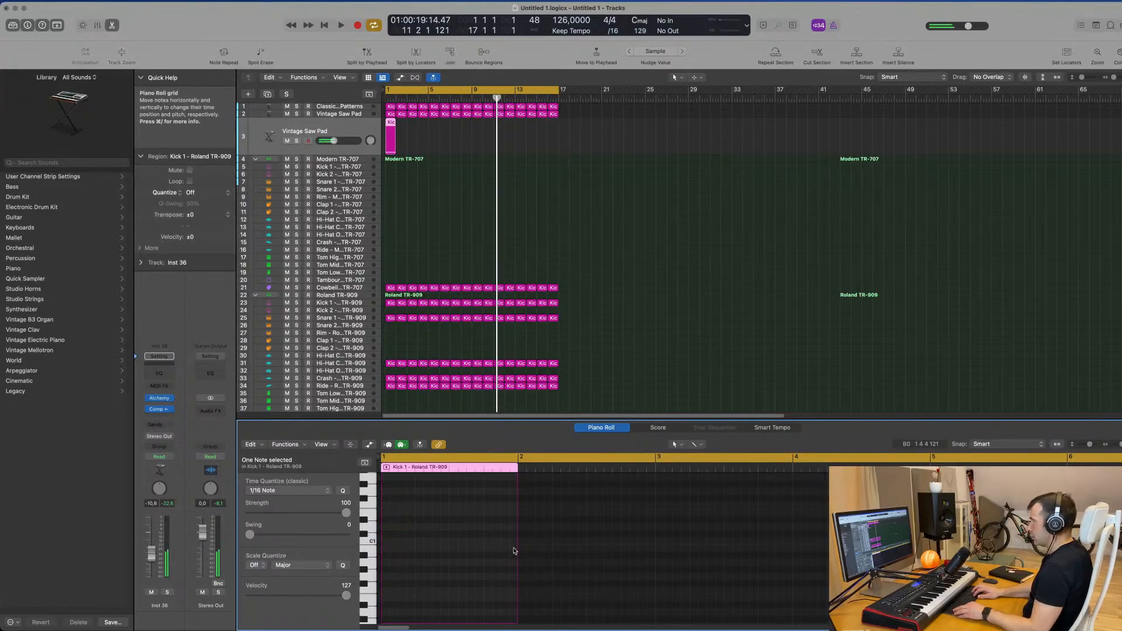
{"action": "key", "text": "space"}
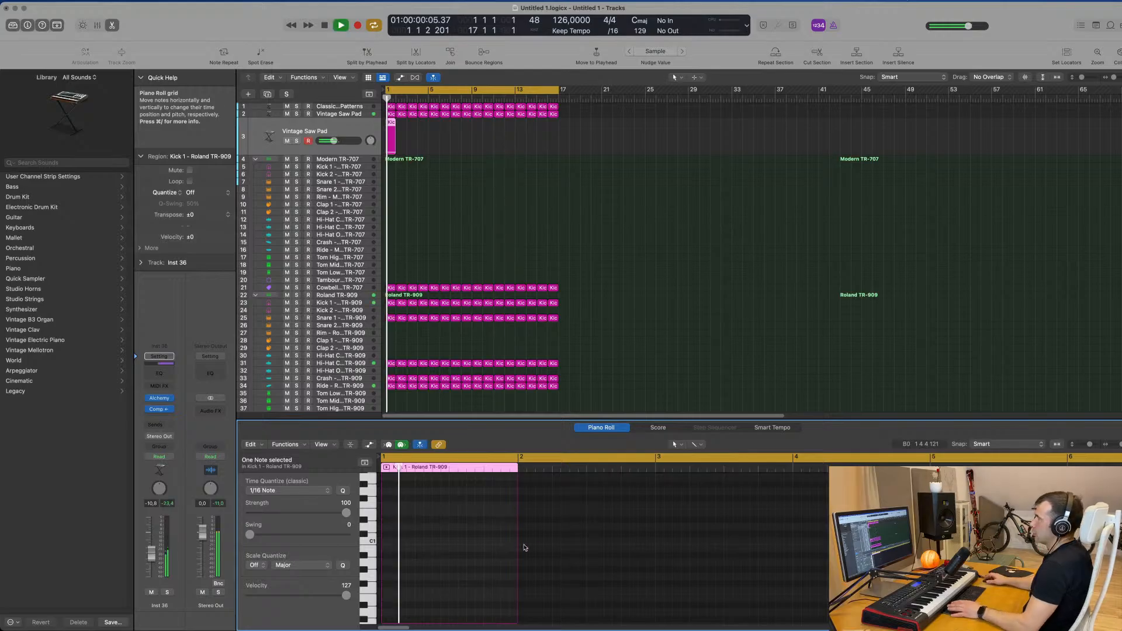
{"action": "left_click", "coordinate": [455, 172]}
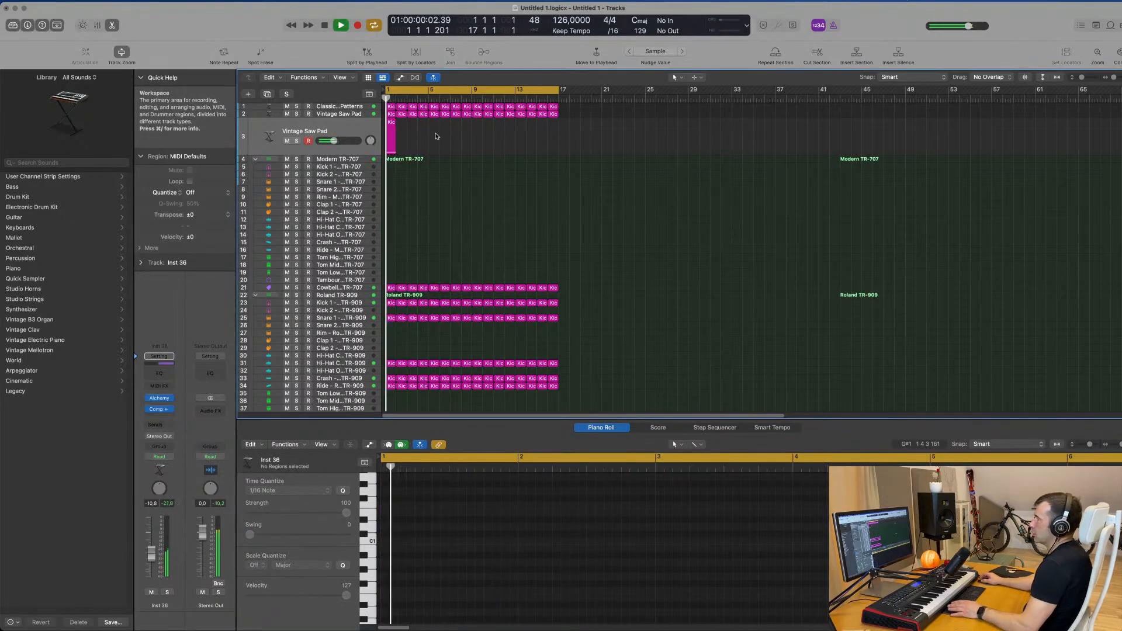
{"action": "key", "text": "space"}
{"action": "left_click_drag", "start_coordinate": [398, 151], "coordinate": [429, 155]}
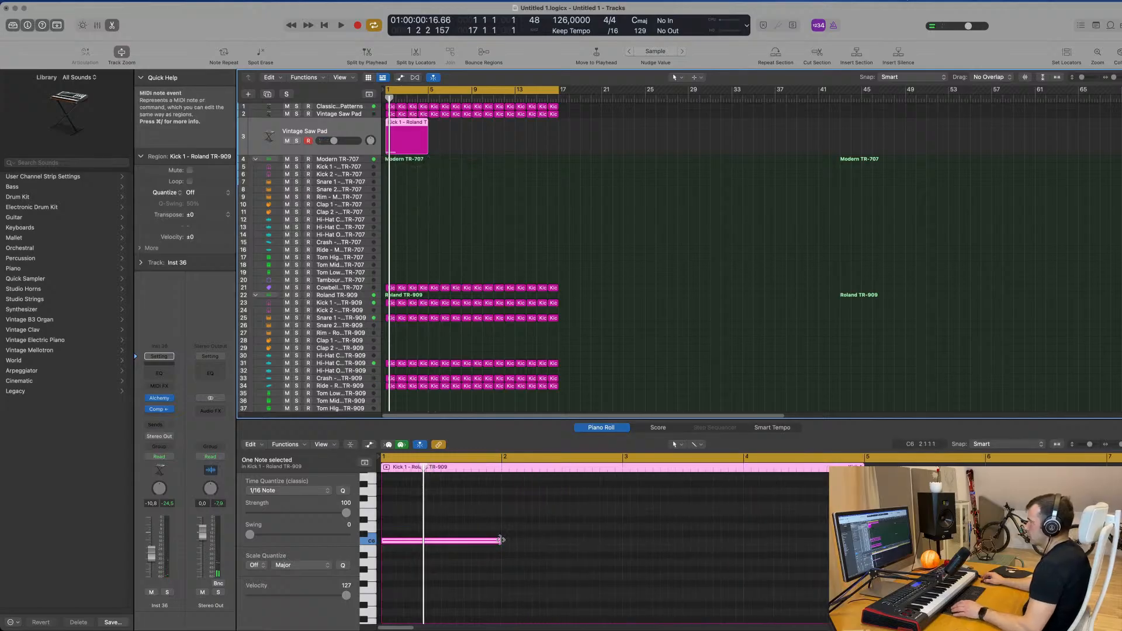
{"action": "left_click_drag", "start_coordinate": [501, 540], "coordinate": [826, 555]}
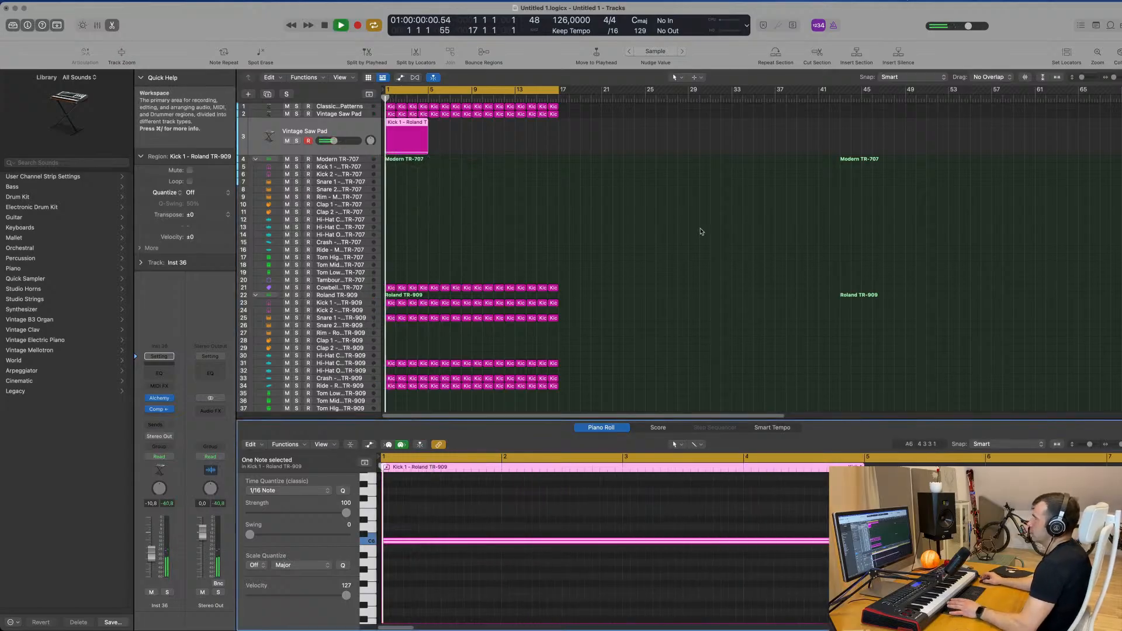
Repeat the four-bar region on the second Vintage Saw Pad track until it fills all 16 bars.
{"action": "key", "text": "space"}
{"action": "key", "text": "super+r"}
{"action": "key", "text": "super+r"}
{"action": "key", "text": "super+r"}
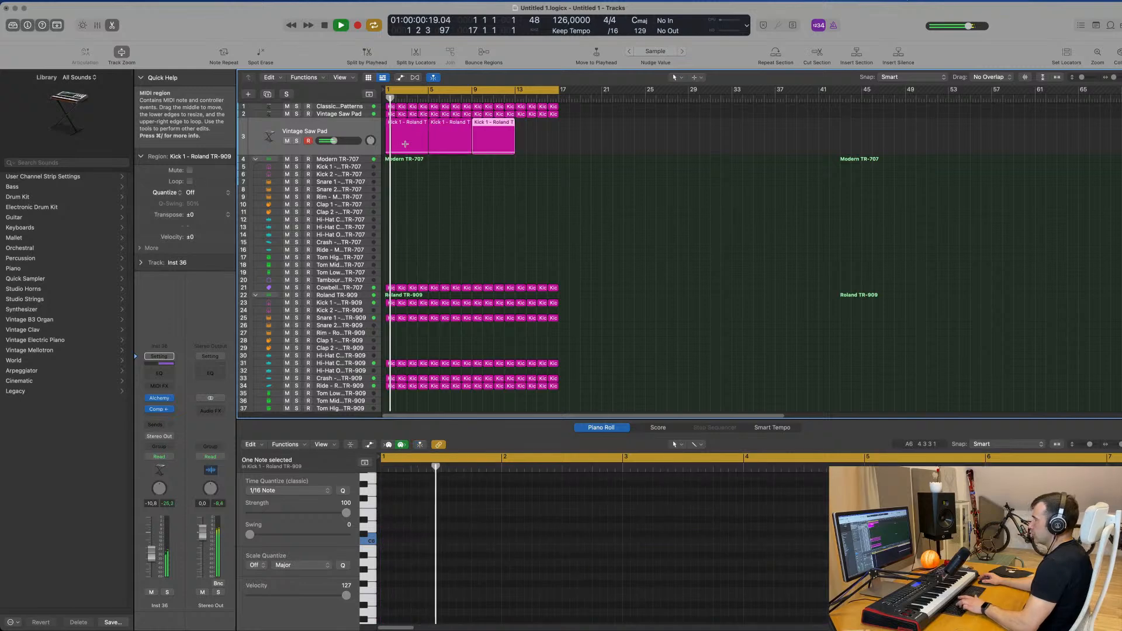
{"action": "left_click", "coordinate": [572, 144]}
{"action": "left_click_drag", "start_coordinate": [589, 141], "coordinate": [409, 136]}
{"action": "key", "text": "space"}
Transpose the second Vintage Saw Pad's four notes down one octave to C5 and lower the track's volume to -16.0 dB.
{"action": "left_click", "coordinate": [580, 606]}
{"action": "key", "text": "super+a"}
{"action": "key", "text": "alt+shift+Down"}
{"action": "key", "text": "space"}
{"action": "left_click", "coordinate": [305, 131]}
{"action": "key", "text": "Return"}
{"action": "key", "text": "Return"}
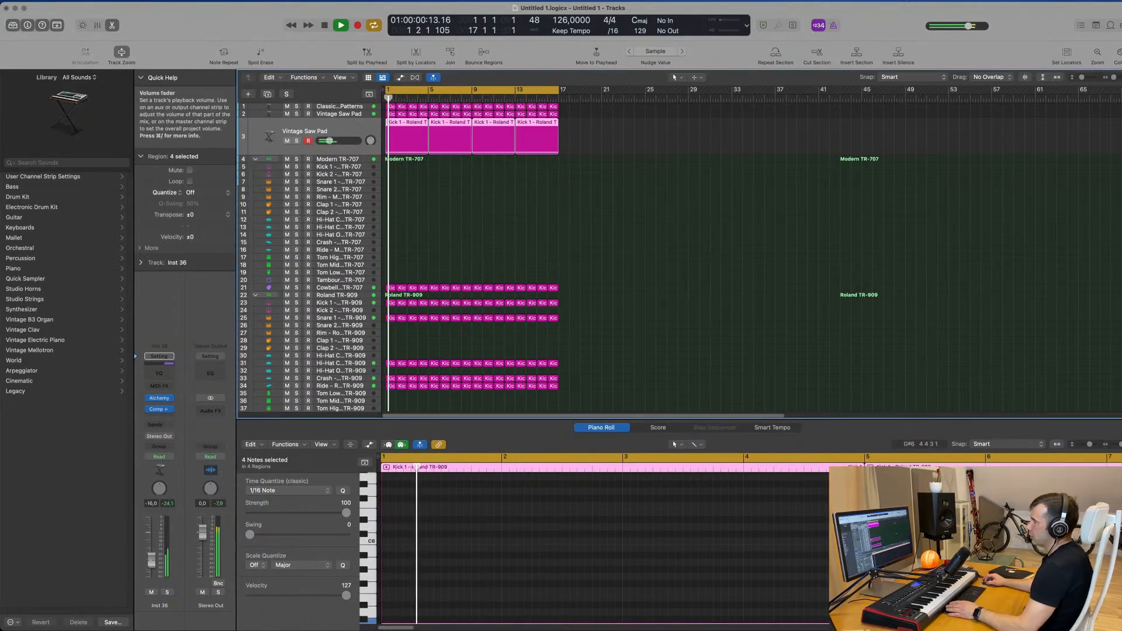
Add a Channel EQ to the second Vintage Saw Pad track with a low cut at 1110 Hz.
{"action": "left_click", "coordinate": [166, 373]}
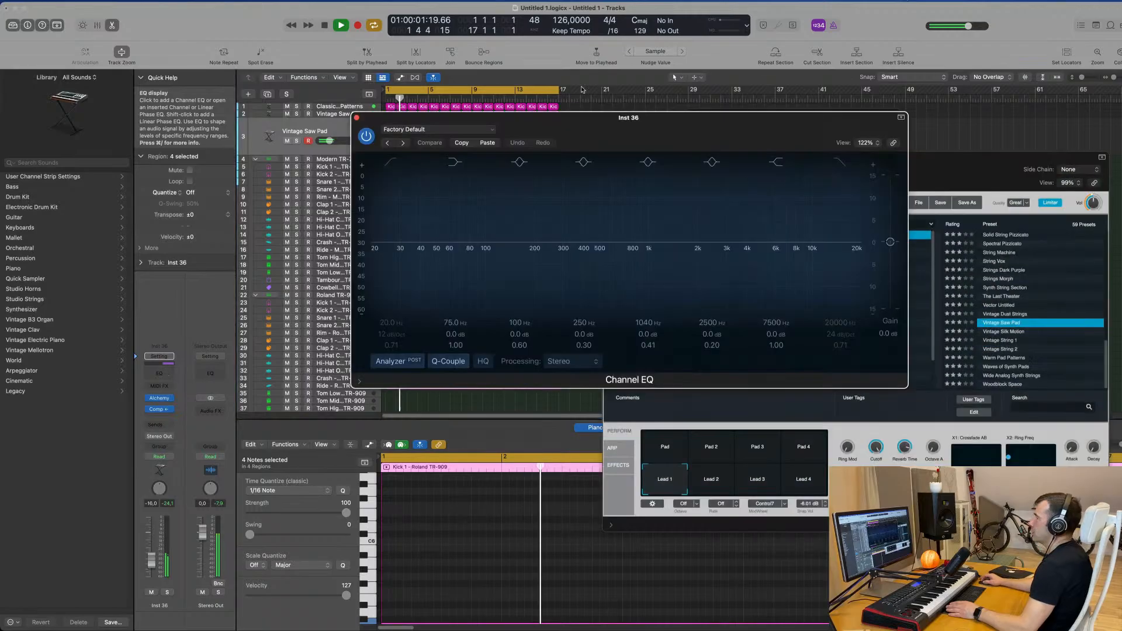
{"action": "mouse_move", "coordinate": [389, 230]}
{"action": "left_mouse_down"}
{"action": "mouse_move", "coordinate": [659, 188]}
{"action": "mouse_move", "coordinate": [658, 256]}
{"action": "left_mouse_up"}
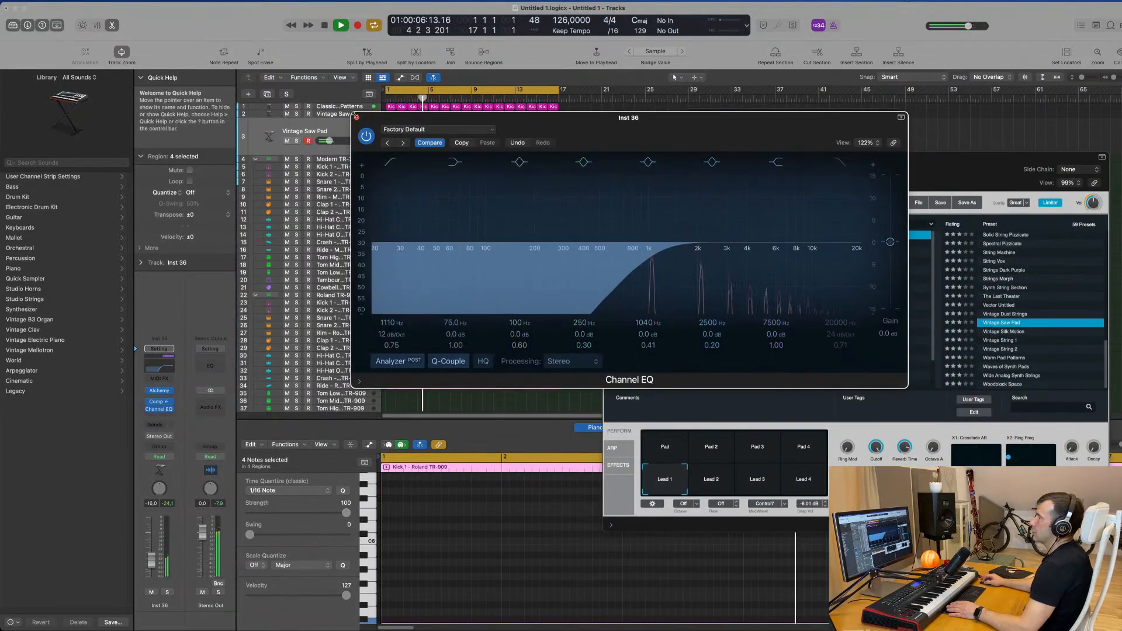
{"action": "left_click", "coordinate": [356, 116]}
Close the Alchemy and Distortion II windows, and set the second Vintage Saw Pad track's volume to -17.2 dB.
{"action": "left_click_drag", "start_coordinate": [787, 167], "coordinate": [491, 174]}
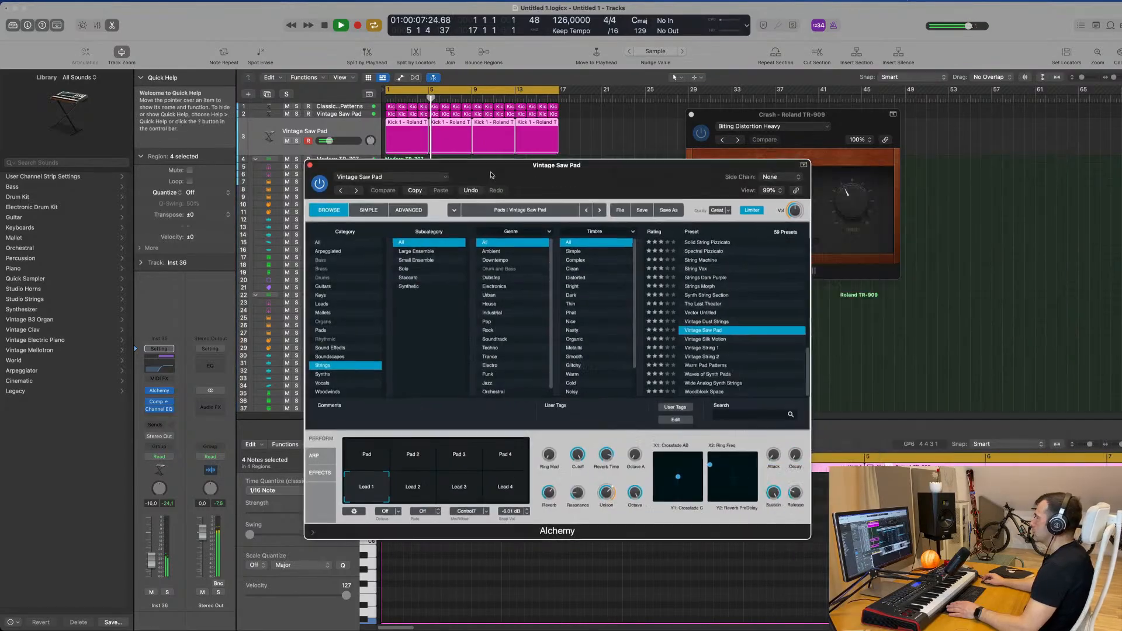
{"action": "left_click", "coordinate": [309, 165]}
{"action": "left_click_drag", "start_coordinate": [730, 115], "coordinate": [598, 212]}
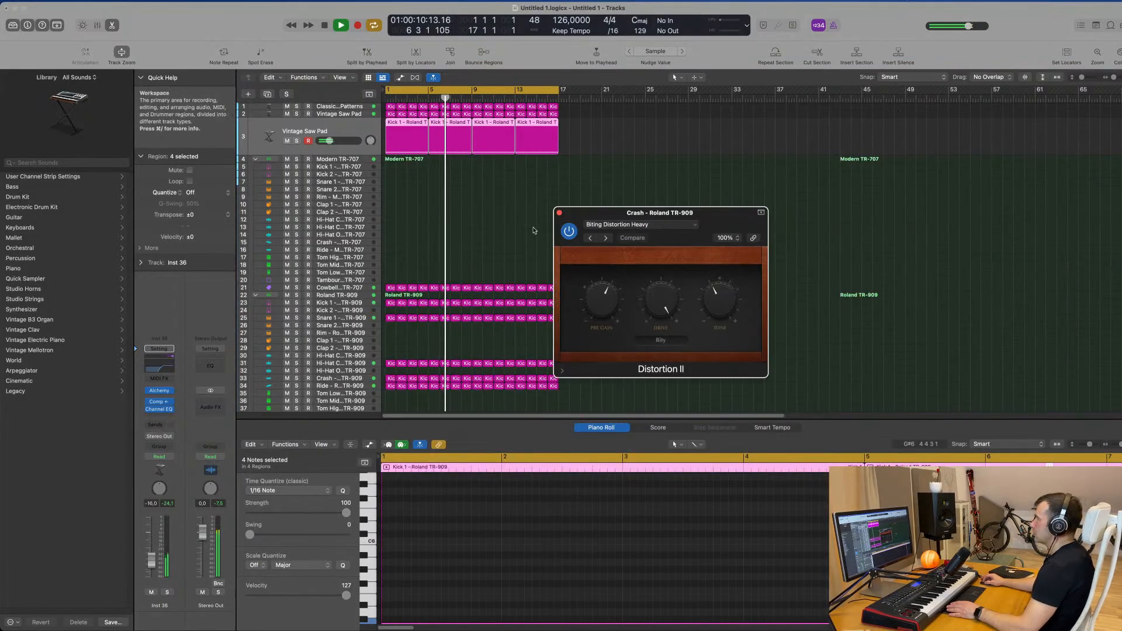
{"action": "left_click", "coordinate": [559, 213]}
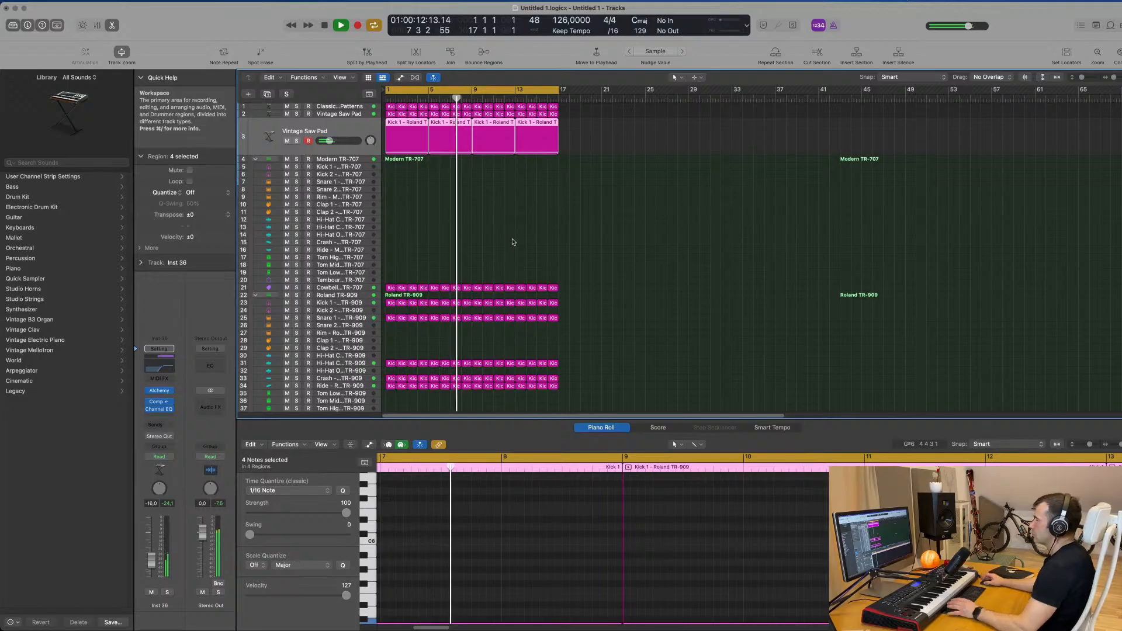
{"action": "left_click_drag", "start_coordinate": [153, 566], "coordinate": [153, 569]}
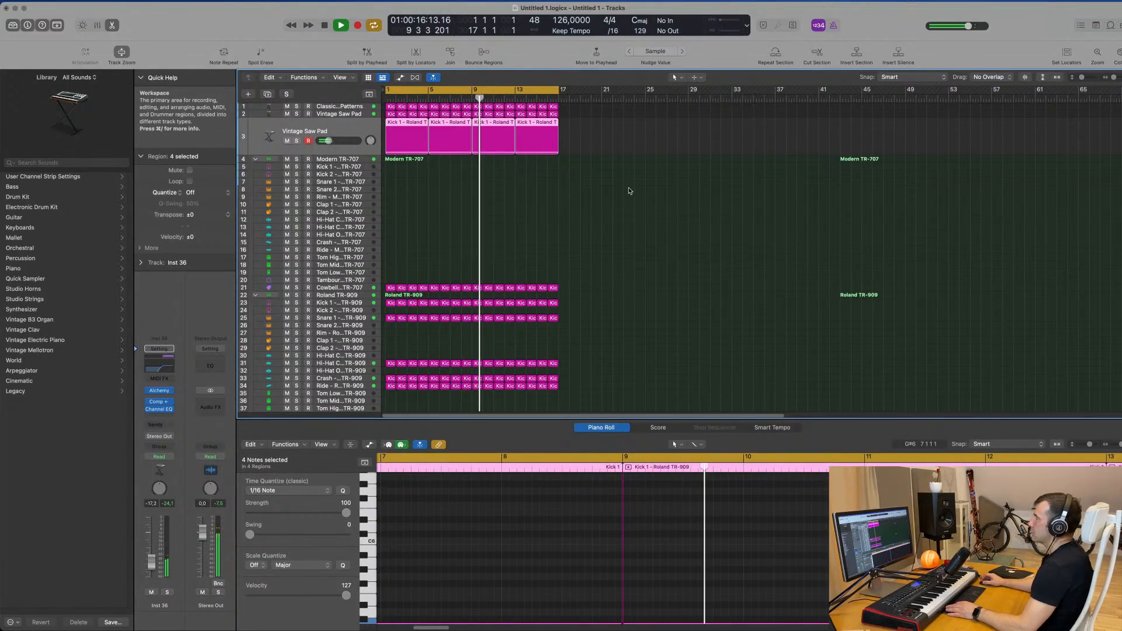
Audition the first Vintage Saw Pad track in solo, and insert a Channel EQ with default settings on it.
{"action": "left_click", "coordinate": [353, 114]}
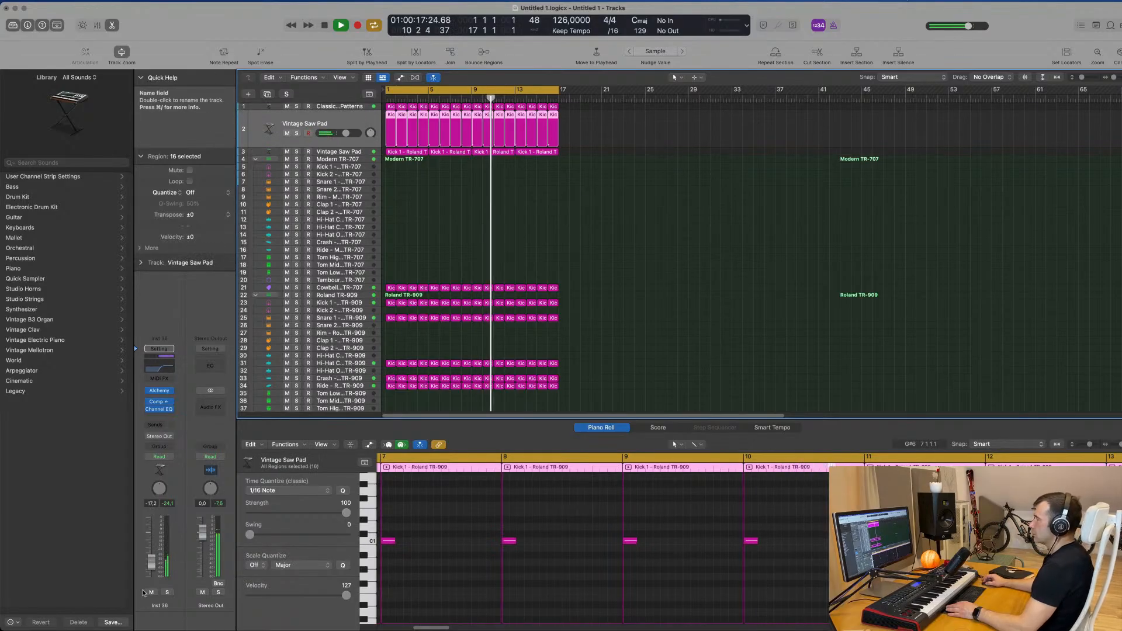
{"action": "left_click", "coordinate": [168, 592]}
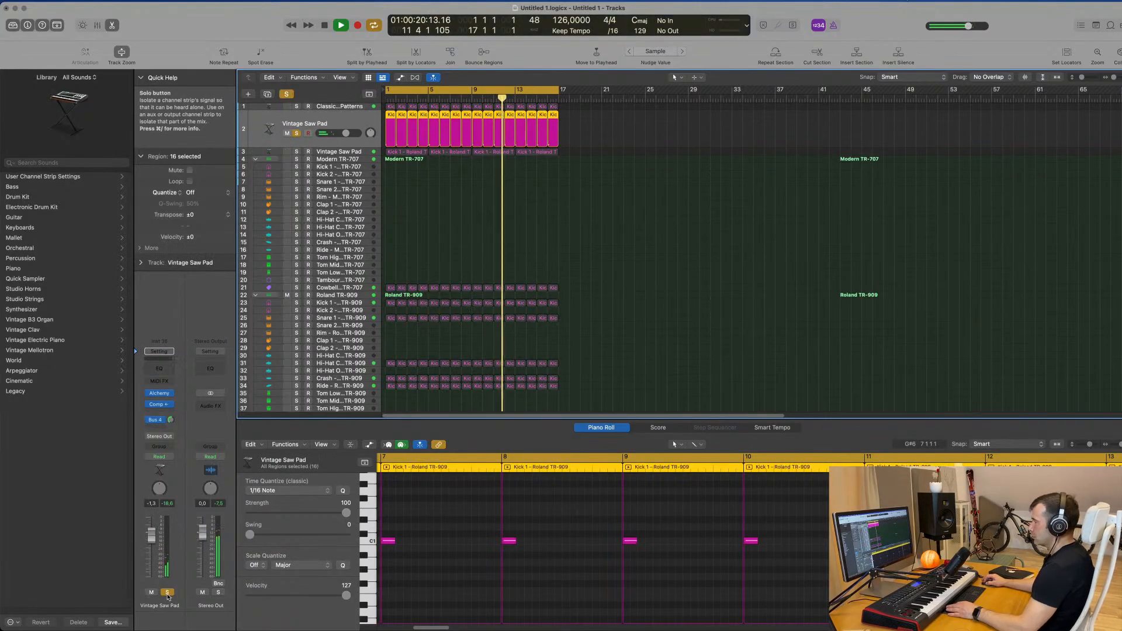
{"action": "left_click", "coordinate": [167, 593]}
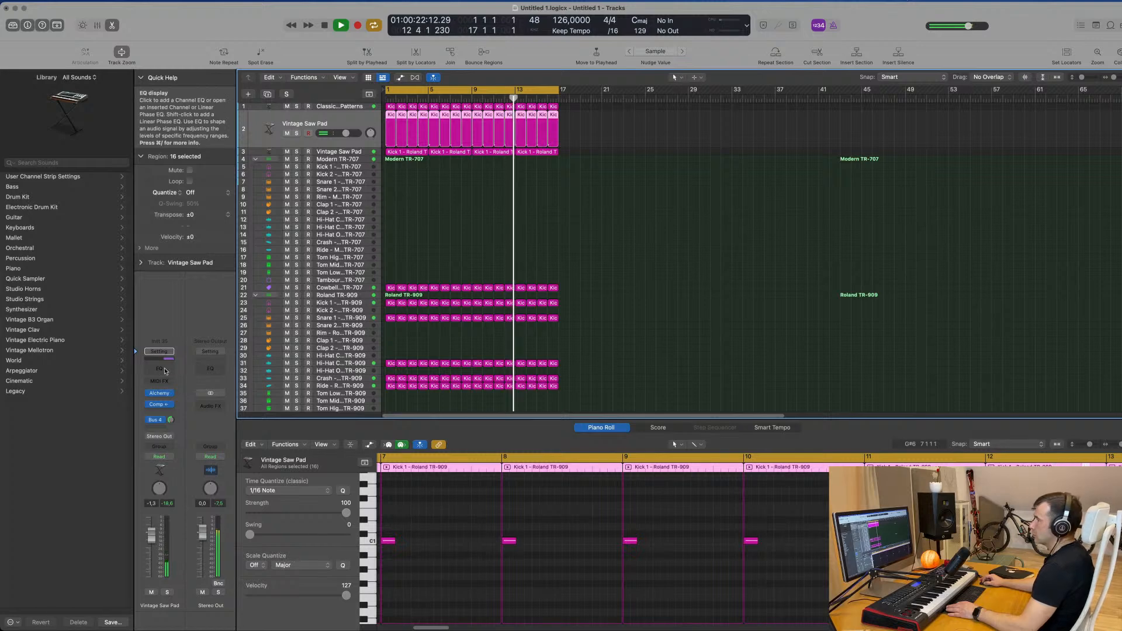
{"action": "left_click", "coordinate": [166, 370]}
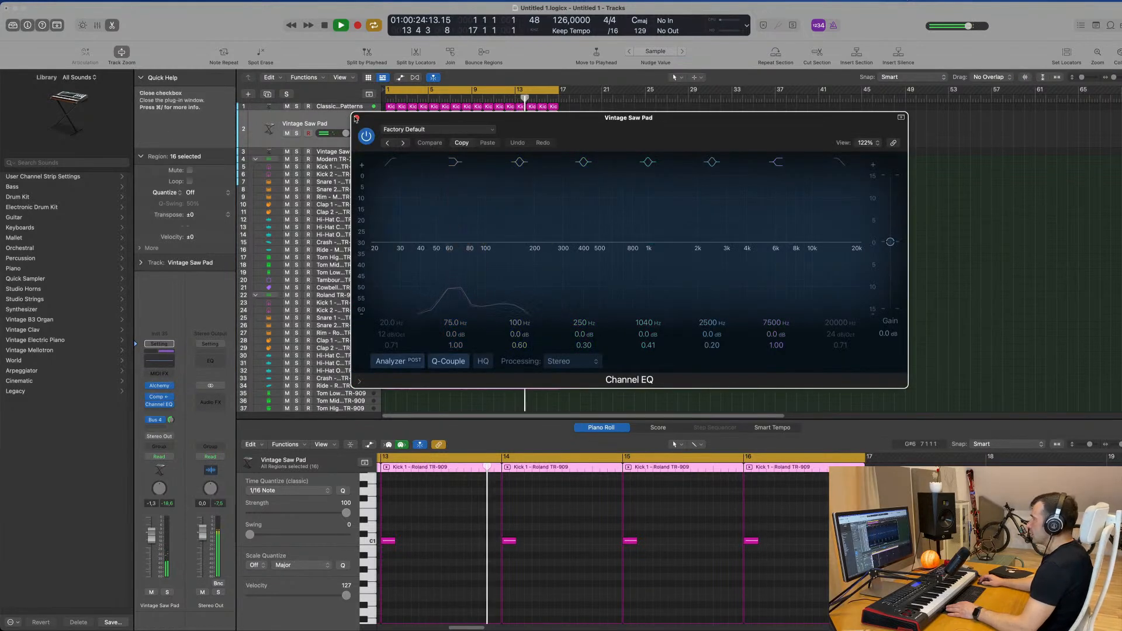
{"action": "key", "text": "super+w"}
{"action": "left_click", "coordinate": [339, 106]}
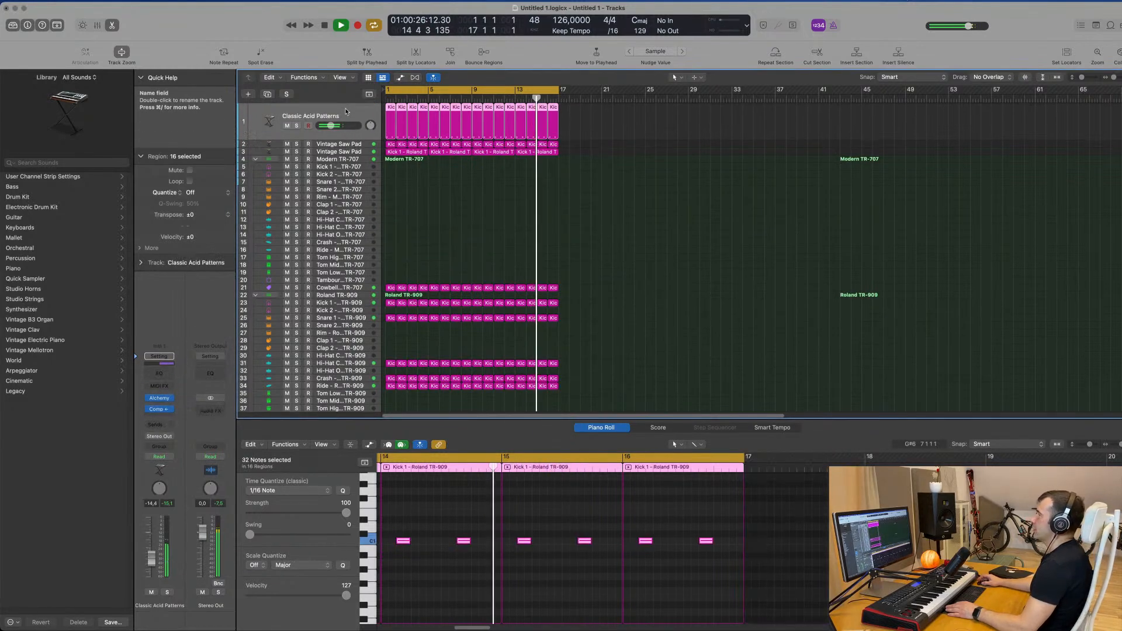
Duplicate the second Vintage Saw Pad track and copy its first four-bar region onto the new track.
{"action": "left_click", "coordinate": [363, 153]}
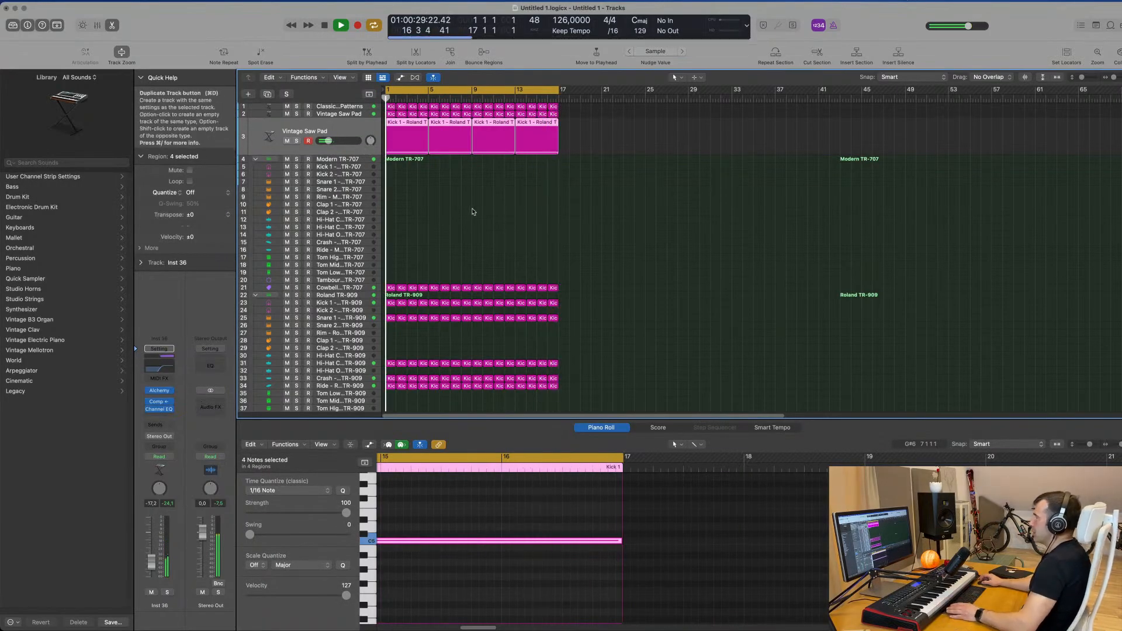
{"action": "key", "text": "super+d"}
{"action": "left_click", "coordinate": [407, 121]}
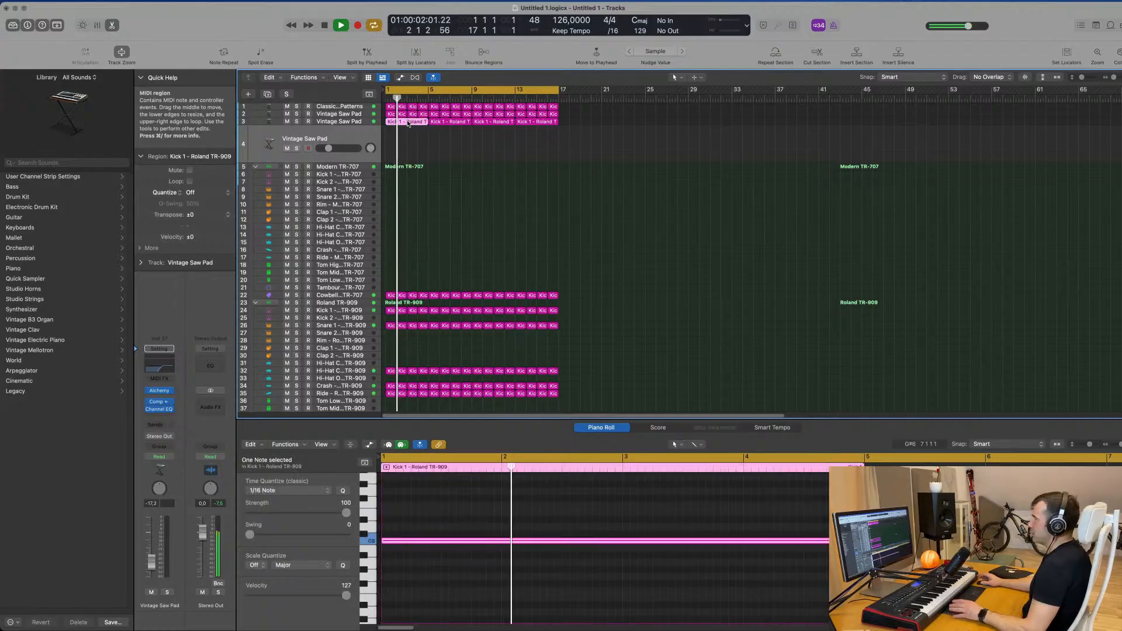
{"action": "left_click_drag", "start_coordinate": [407, 123], "coordinate": [407, 143]}
Stop playback and transpose the third Vintage Saw Pad's four-bar note down by octaves to C0.
{"action": "key", "text": "space"}
{"action": "left_click_drag", "start_coordinate": [456, 506], "coordinate": [497, 589]}
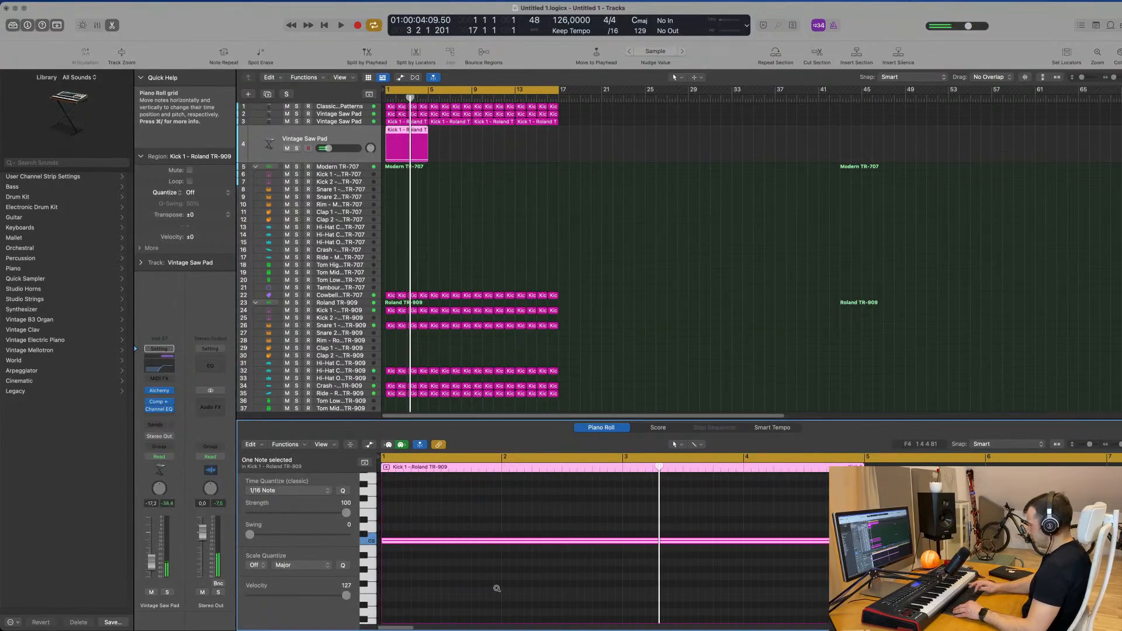
{"action": "key", "text": "alt+shift+Down"}
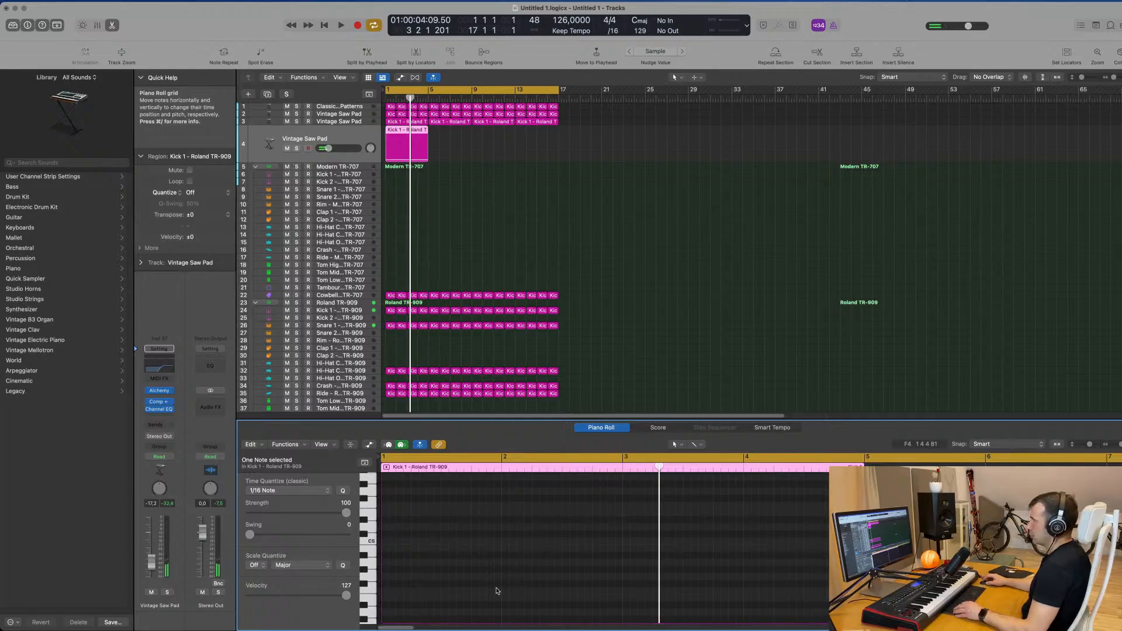
Bypass the Channel EQ on the third Vintage Saw Pad track during playback.
{"action": "left_click", "coordinate": [159, 366]}
{"action": "key", "text": "space"}
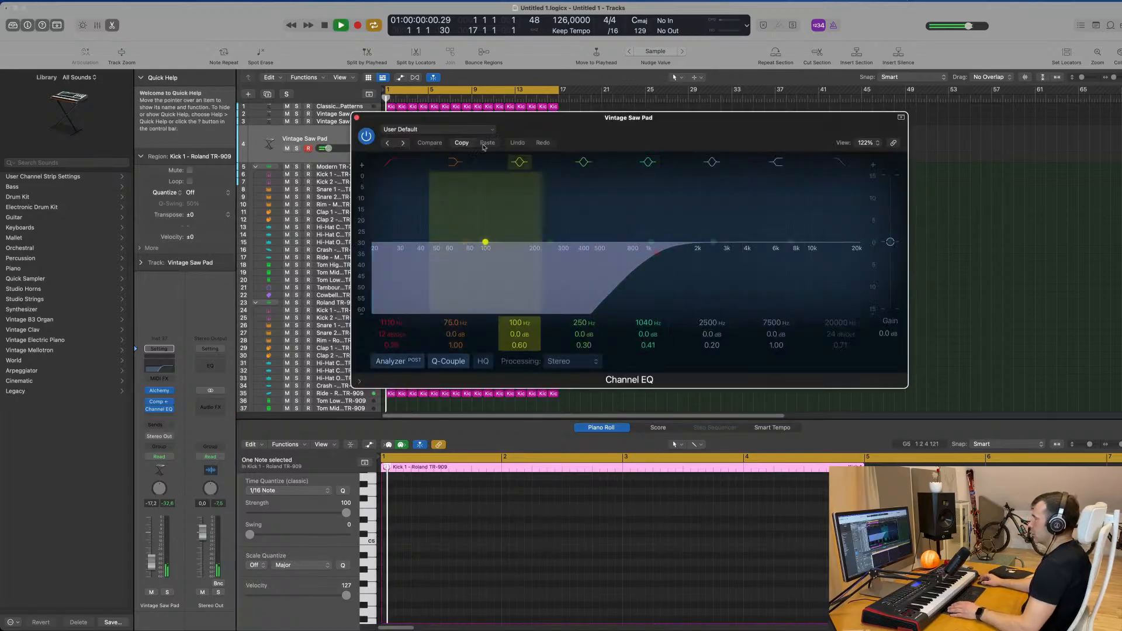
{"action": "left_click", "coordinate": [364, 138]}
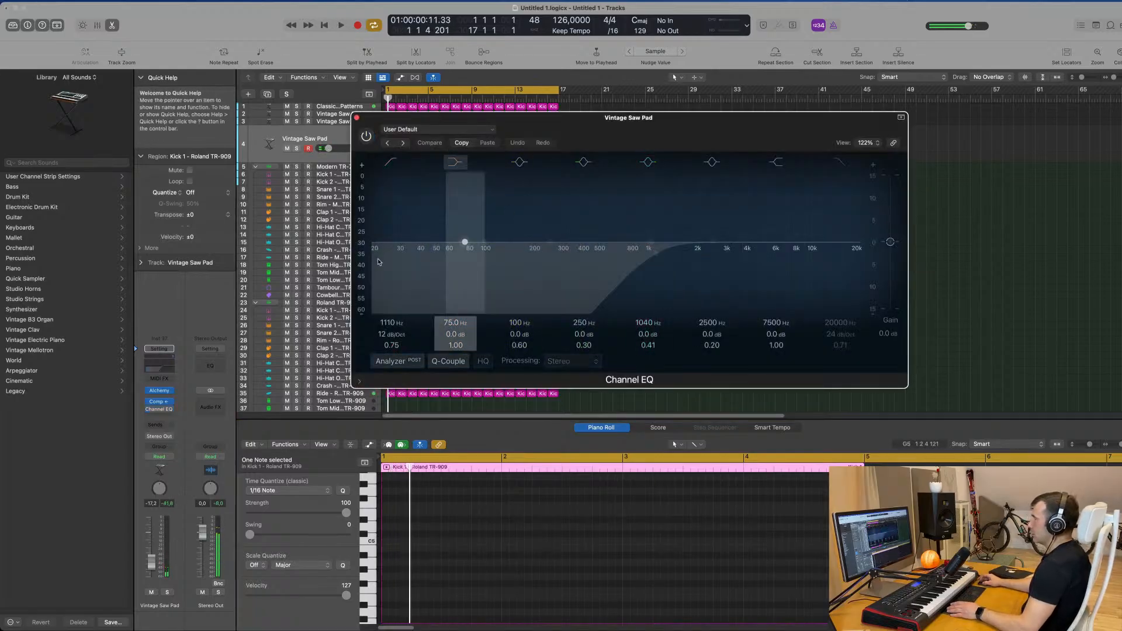
{"action": "left_click", "coordinate": [357, 118]}
Play the arrangement from the start to audition the third Vintage Saw Pad's low note.
{"action": "scroll", "coordinate": [551, 571], "scroll_direction": "down", "scroll_amount": 10}
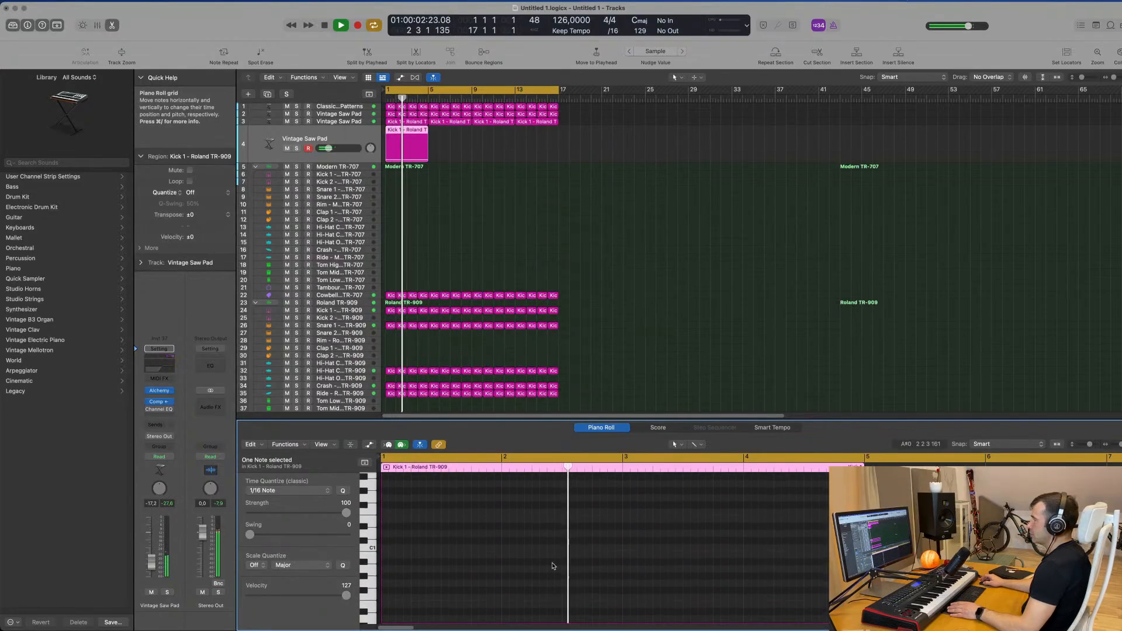
{"action": "key", "text": "space"}
{"action": "key", "text": "space"}
{"action": "left_click", "coordinate": [327, 139]}
{"action": "key", "text": "space"}
{"action": "key", "text": "space"}
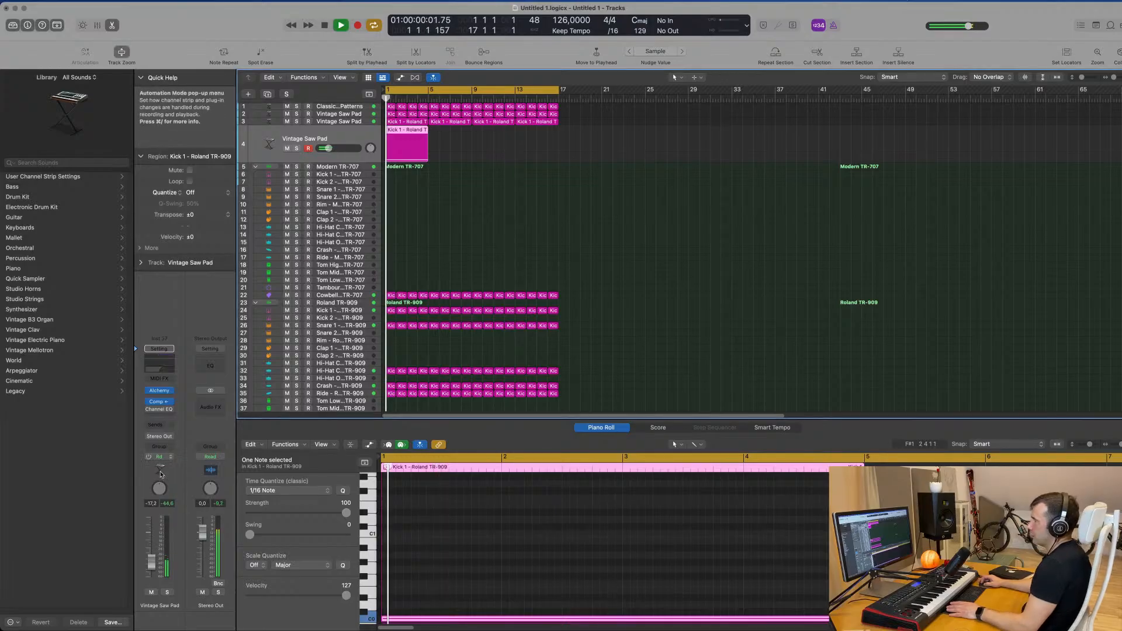
Re-enable the third Vintage Saw Pad's Channel EQ, with its low cut at 20 Hz and a high cut at 86.5 Hz.
{"action": "left_click", "coordinate": [164, 369]}
{"action": "left_click", "coordinate": [367, 136]}
{"action": "left_click_drag", "start_coordinate": [657, 253], "coordinate": [371, 253]}
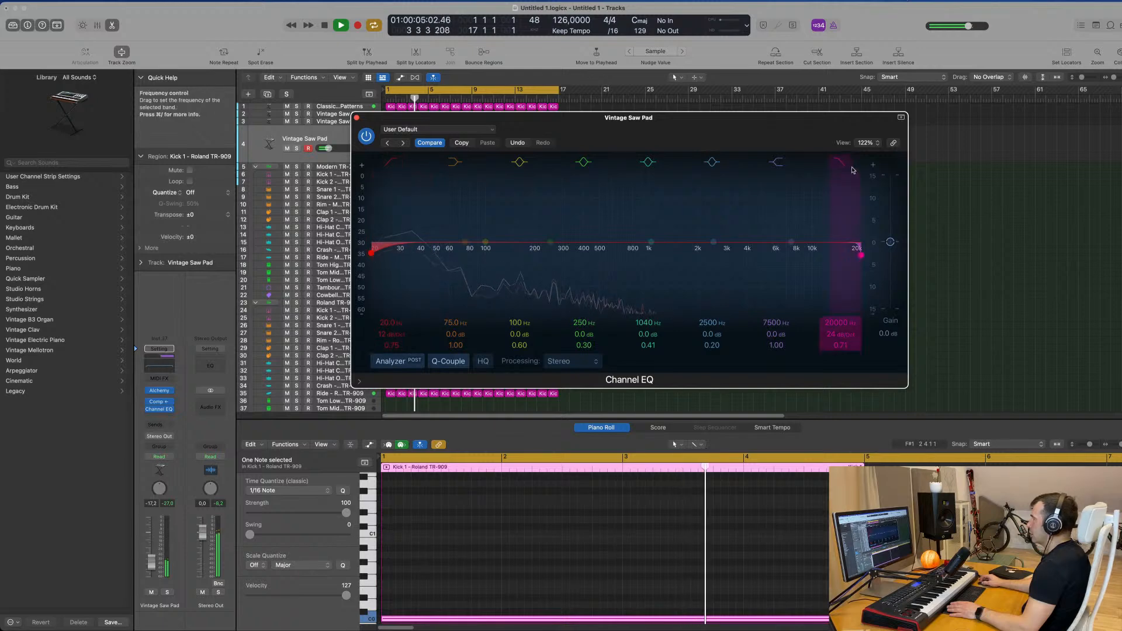
{"action": "left_click_drag", "start_coordinate": [856, 251], "coordinate": [476, 252]}
{"action": "left_click_drag", "start_coordinate": [624, 118], "coordinate": [798, 120]}
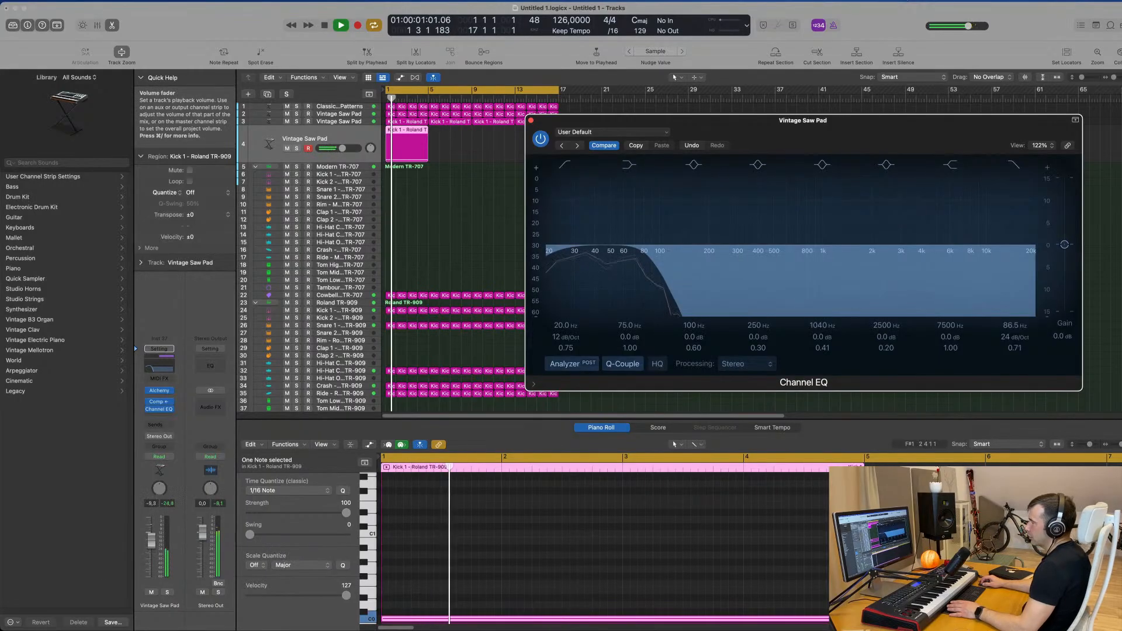
Set the third Vintage Saw Pad track's volume to -1.9 dB and transpose its note up one octave to C1.
{"action": "left_click", "coordinate": [154, 545]}
{"action": "key", "text": "space"}
{"action": "left_click_drag", "start_coordinate": [151, 539], "coordinate": [151, 536]}
{"action": "left_click", "coordinate": [541, 618]}
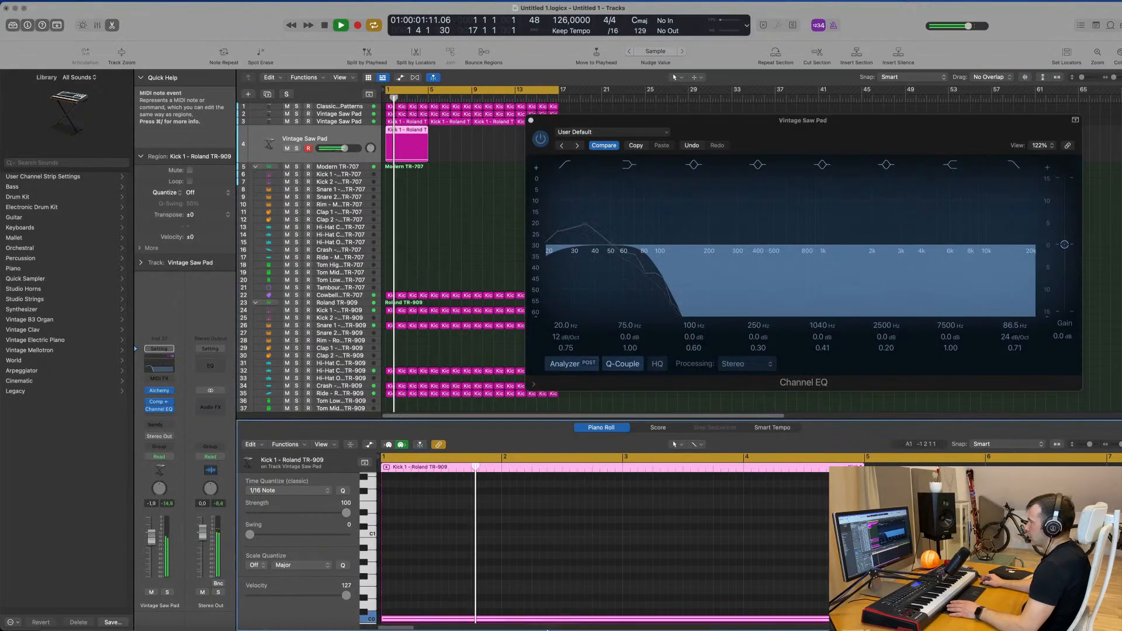
{"action": "key", "text": "space"}
{"action": "key", "text": "space"}
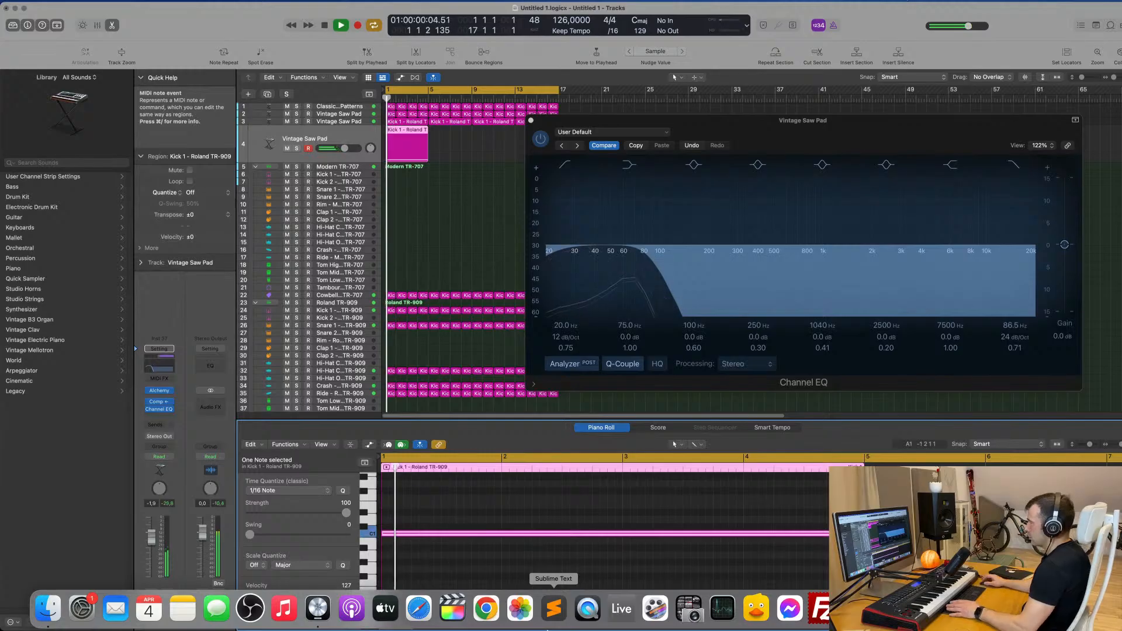
Raise the third Vintage Saw Pad's EQ high cut to 187 Hz and its track volume to -0.1 dB.
{"action": "left_click", "coordinate": [870, 153]}
{"action": "left_click_drag", "start_coordinate": [869, 153], "coordinate": [842, 155]}
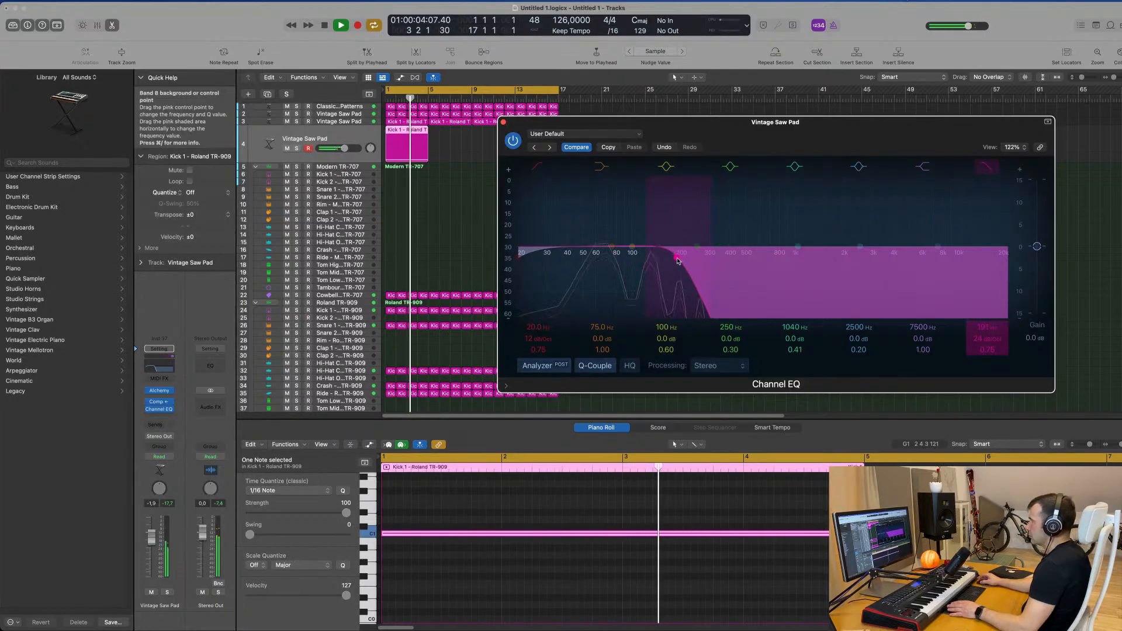
{"action": "left_click_drag", "start_coordinate": [849, 120], "coordinate": [779, 205]}
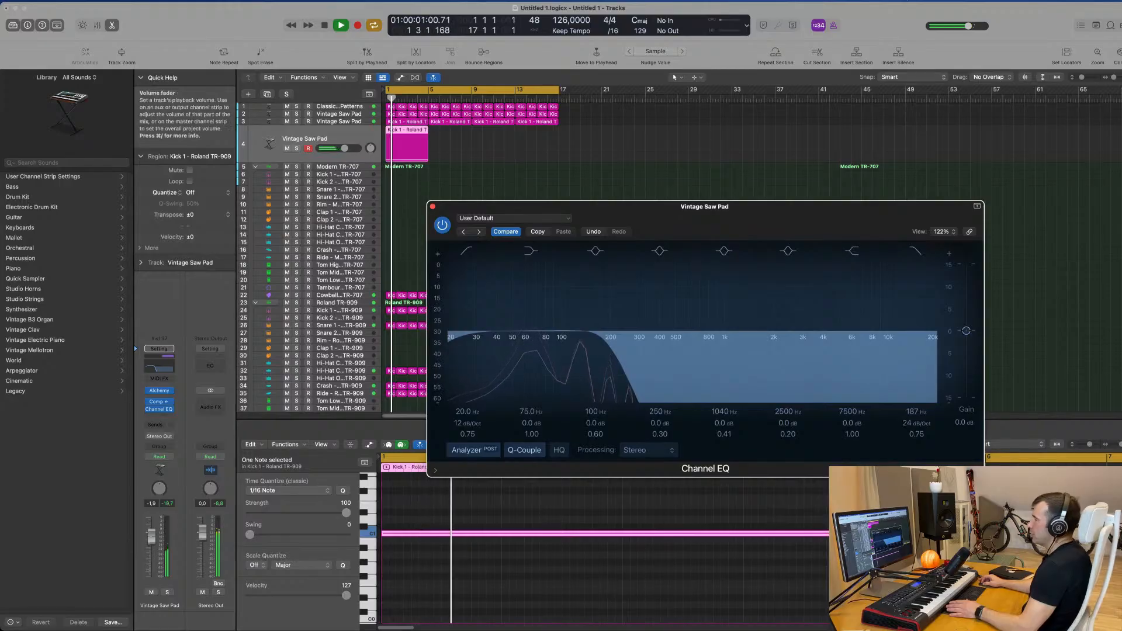
{"action": "left_click_drag", "start_coordinate": [152, 538], "coordinate": [151, 532]}
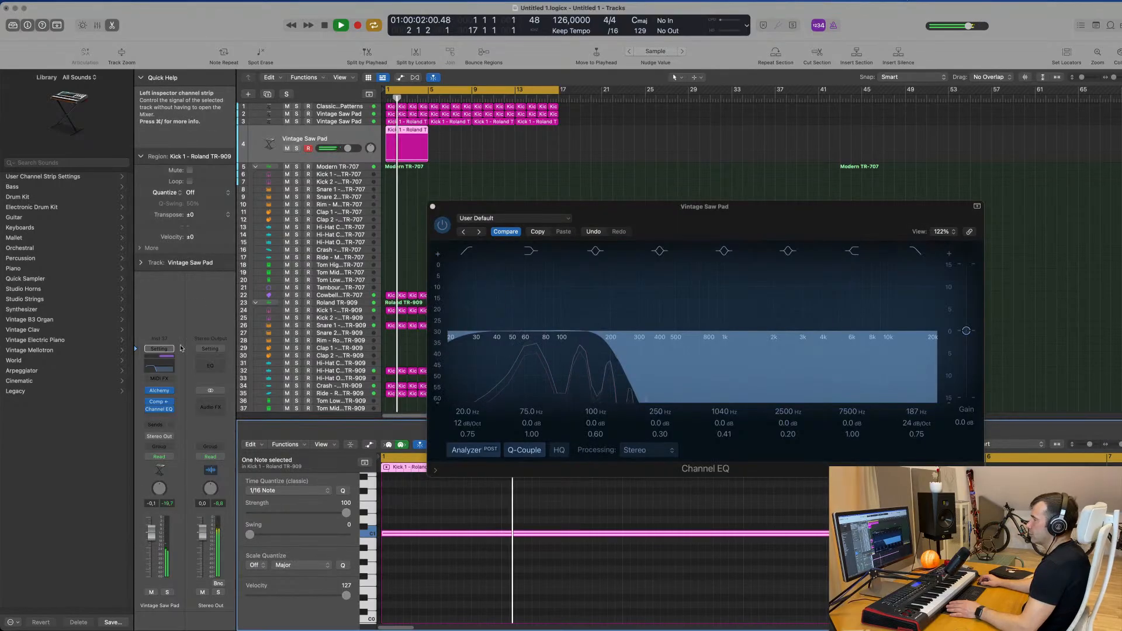
Repeat the third Vintage Saw Pad's four-bar region three times so it fills all 16 bars, and play from the start.
{"action": "left_click", "coordinate": [160, 391]}
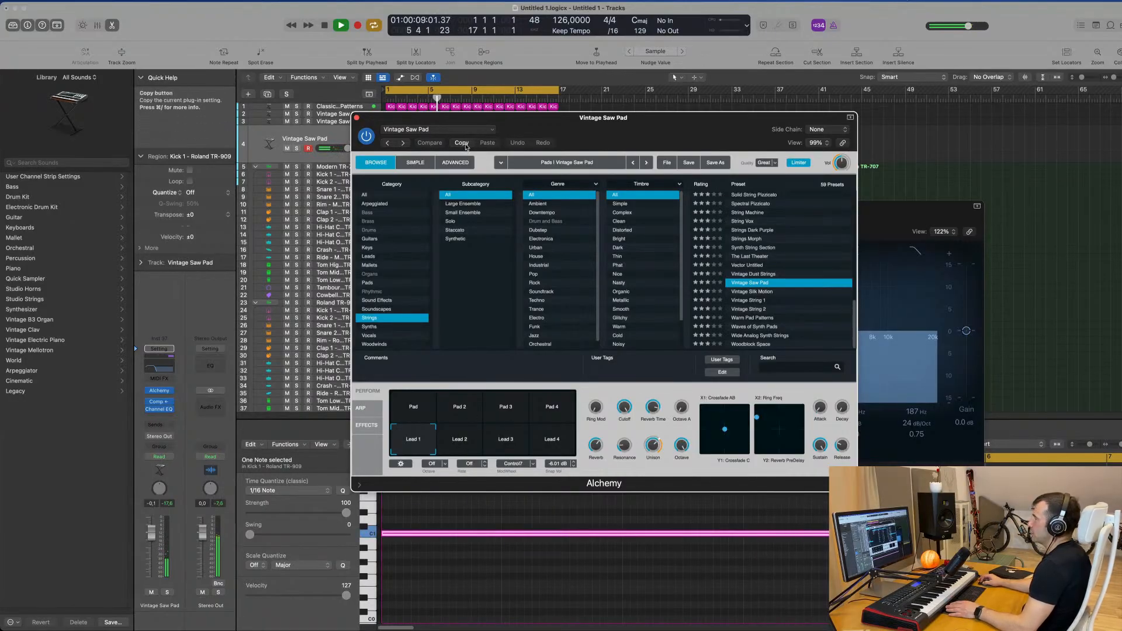
{"action": "key", "text": "super+w"}
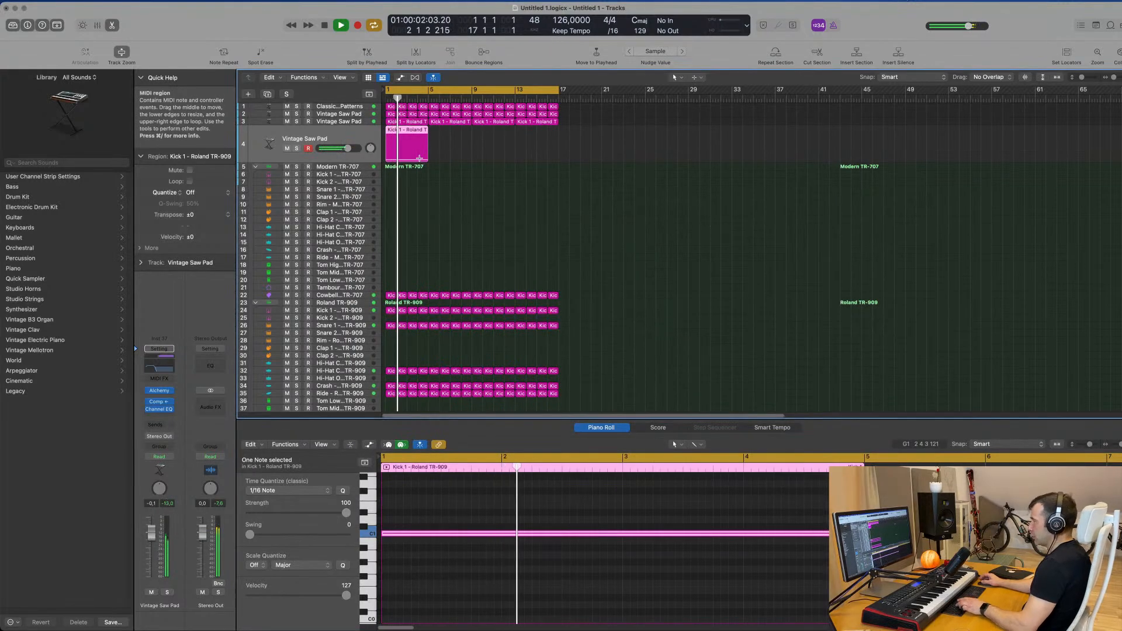
{"action": "key", "text": "super+r"}
{"action": "key", "text": "super+r"}
{"action": "key", "text": "super+r"}
{"action": "left_click", "coordinate": [358, 134]}
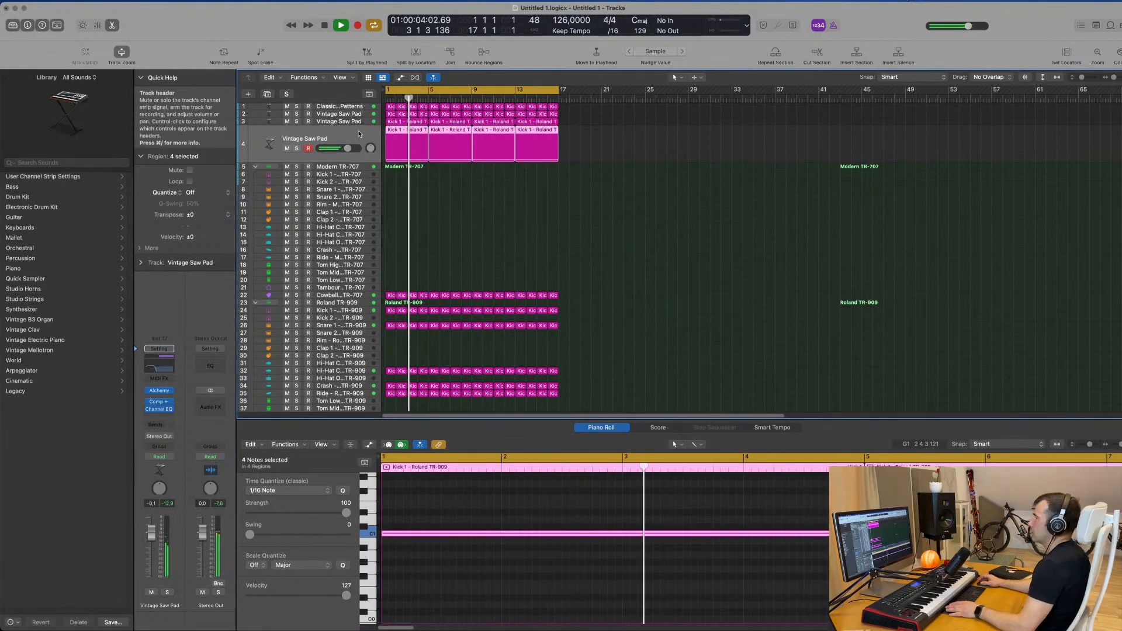
{"action": "key", "text": "Return"}
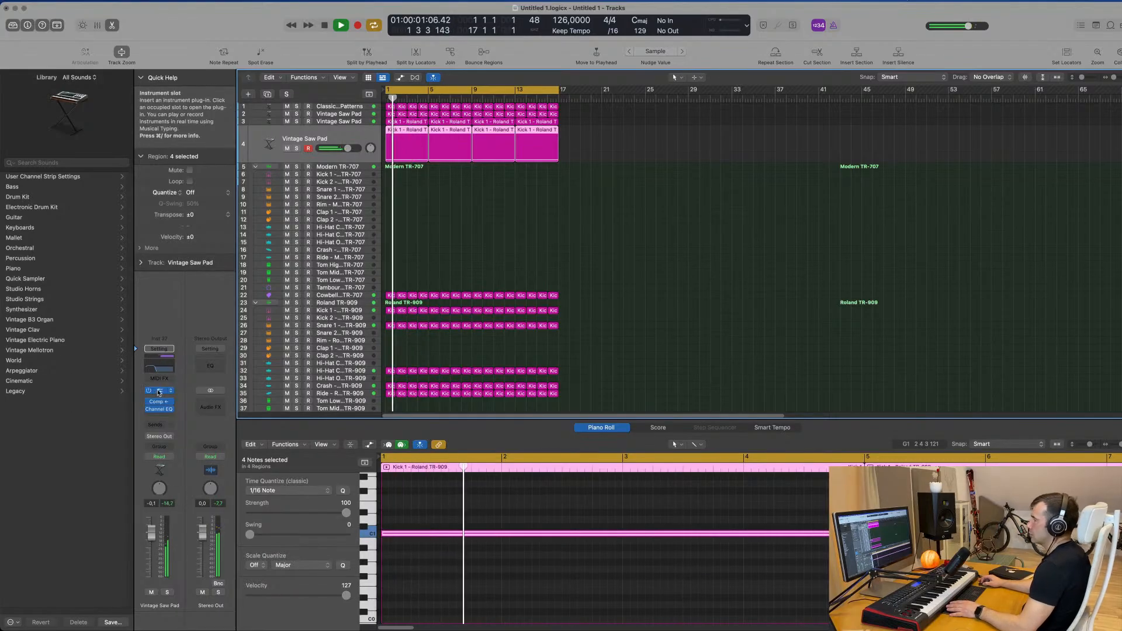
Set the third Vintage Saw Pad's EQ high cut to 472 Hz with a 24 dB/Oct slope and a Q of 1.10.
{"action": "left_click", "coordinate": [157, 367]}
{"action": "left_click_drag", "start_coordinate": [605, 336], "coordinate": [681, 337]}
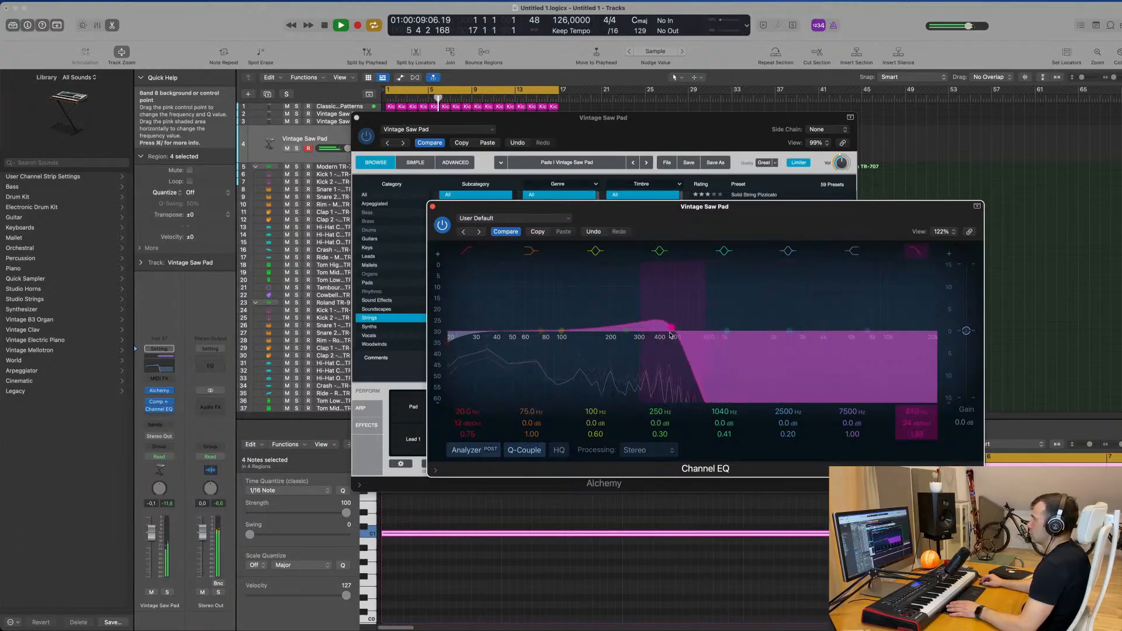
{"action": "left_click_drag", "start_coordinate": [634, 140], "coordinate": [967, 152]}
{"action": "left_click_drag", "start_coordinate": [664, 204], "coordinate": [682, 144]}
{"action": "key", "text": "space"}
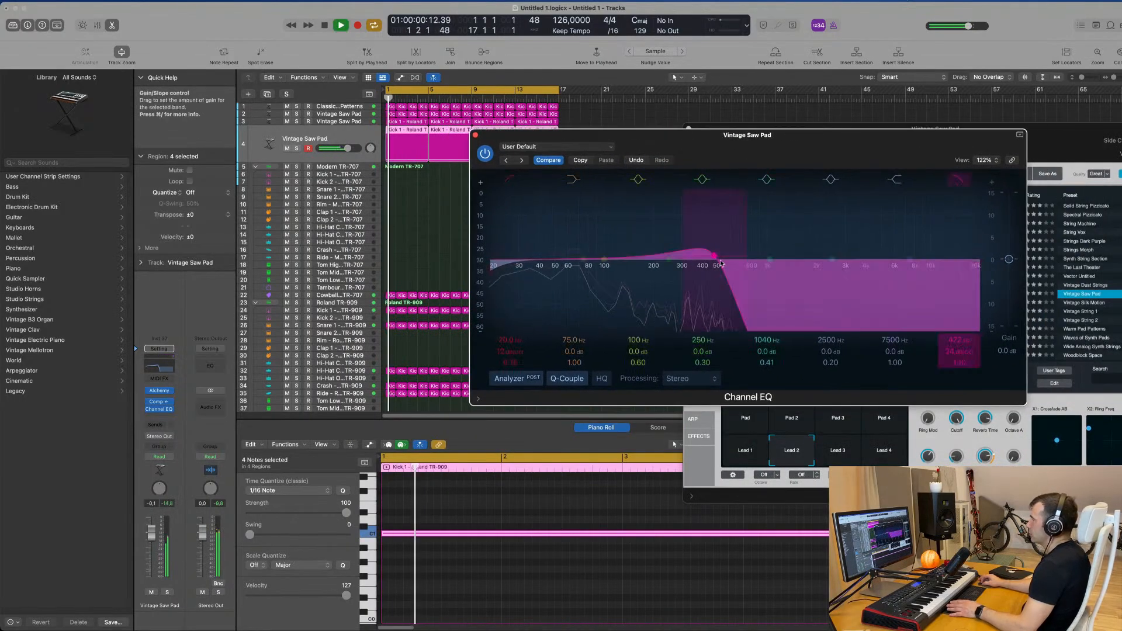
{"action": "key", "text": "space"}
{"action": "key", "text": "space"}
{"action": "key", "text": "space"}
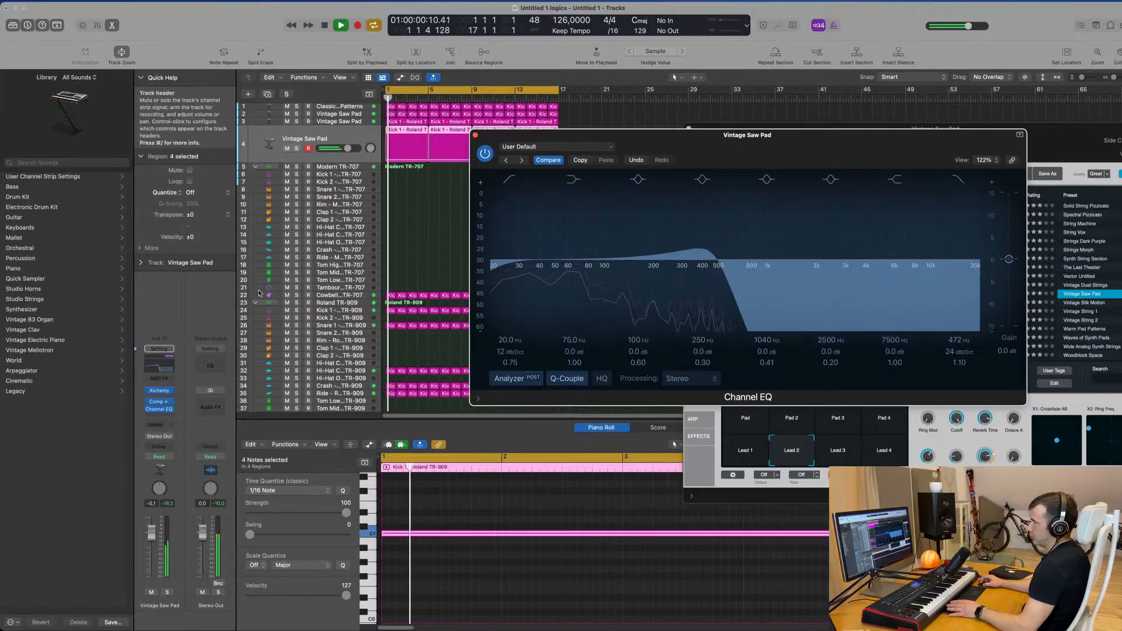
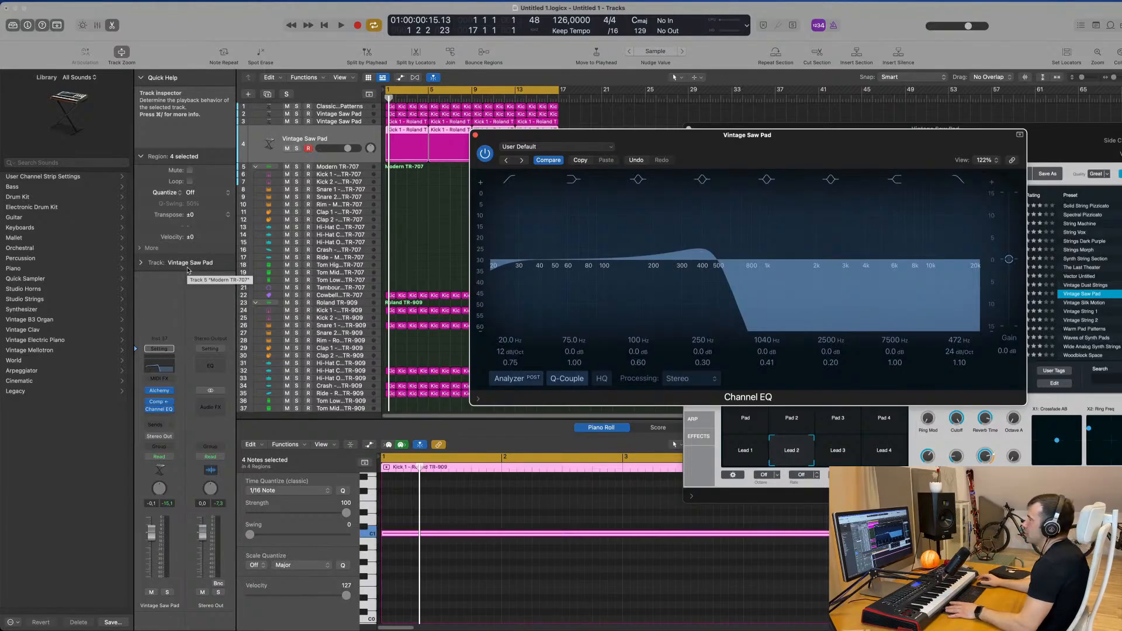
Set the third Vintage Saw Pad's automation mode to Touch and sweep its EQ high cut up and down during playback.
{"action": "key", "text": "space"}
{"action": "key", "text": "space"}
{"action": "left_click", "coordinate": [168, 458]}
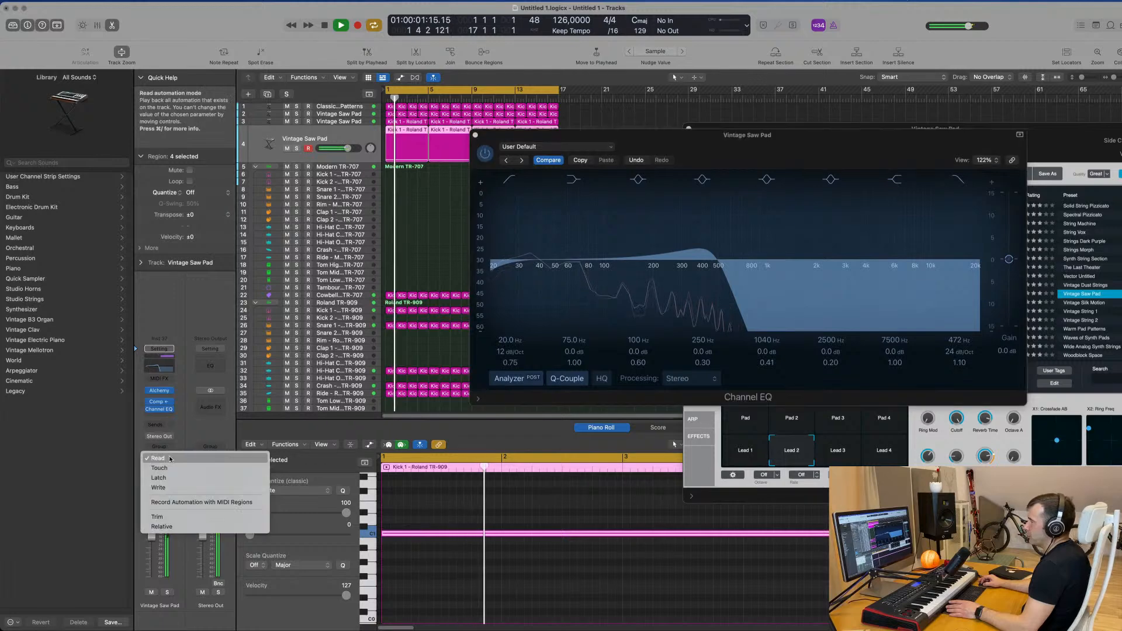
{"action": "left_click", "coordinate": [159, 476]}
{"action": "key", "text": "space"}
{"action": "left_click_drag", "start_coordinate": [959, 340], "coordinate": [959, 418]}
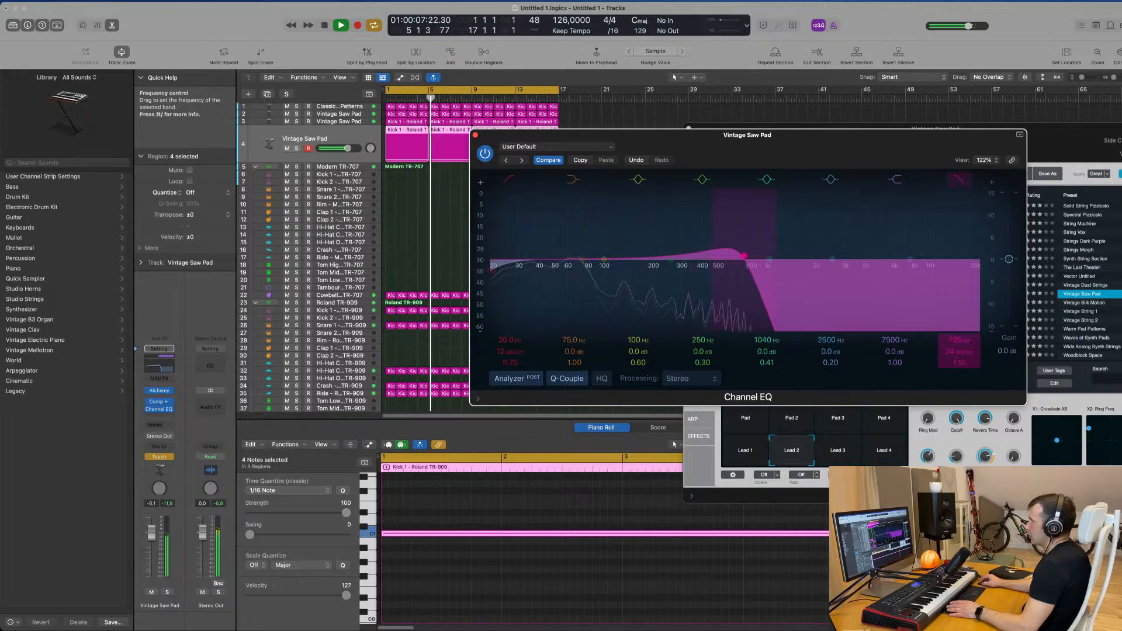
{"action": "left_click_drag", "start_coordinate": [959, 345], "coordinate": [959, 394]}
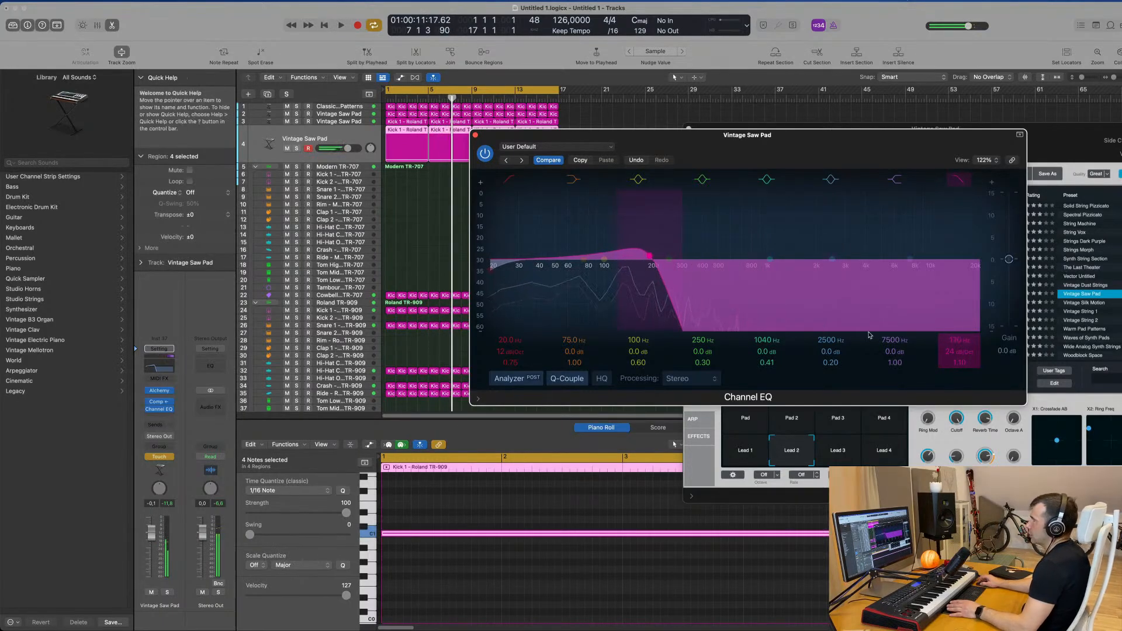
{"action": "key", "text": "space"}
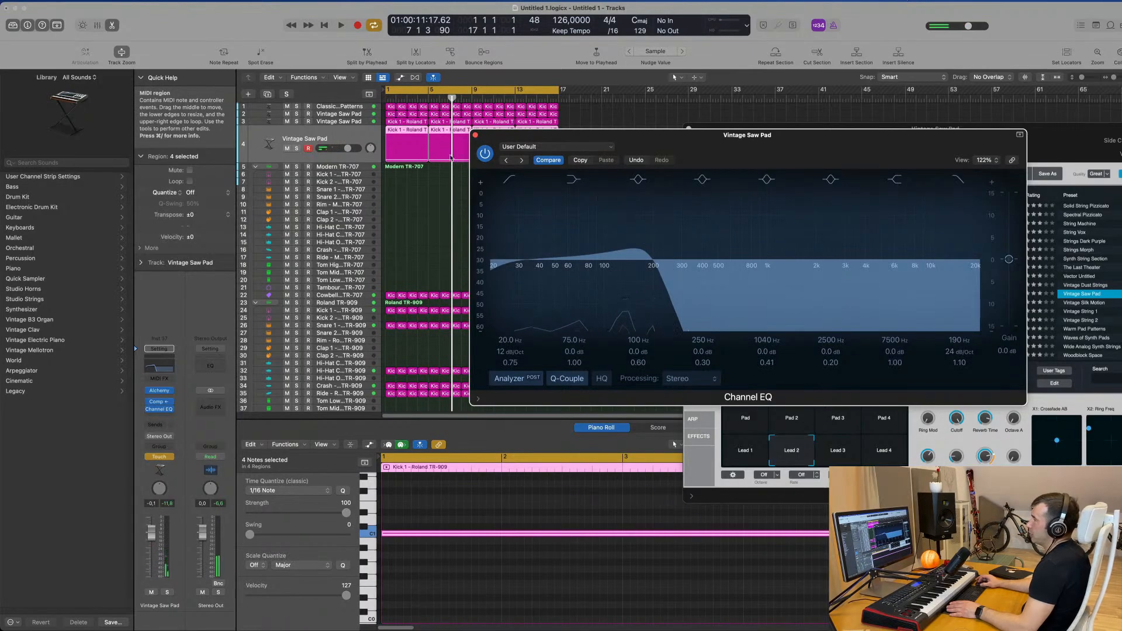
Close the Channel EQ, enlarge the third Vintage Saw Pad track and show its automation lane.
{"action": "left_click", "coordinate": [475, 137]}
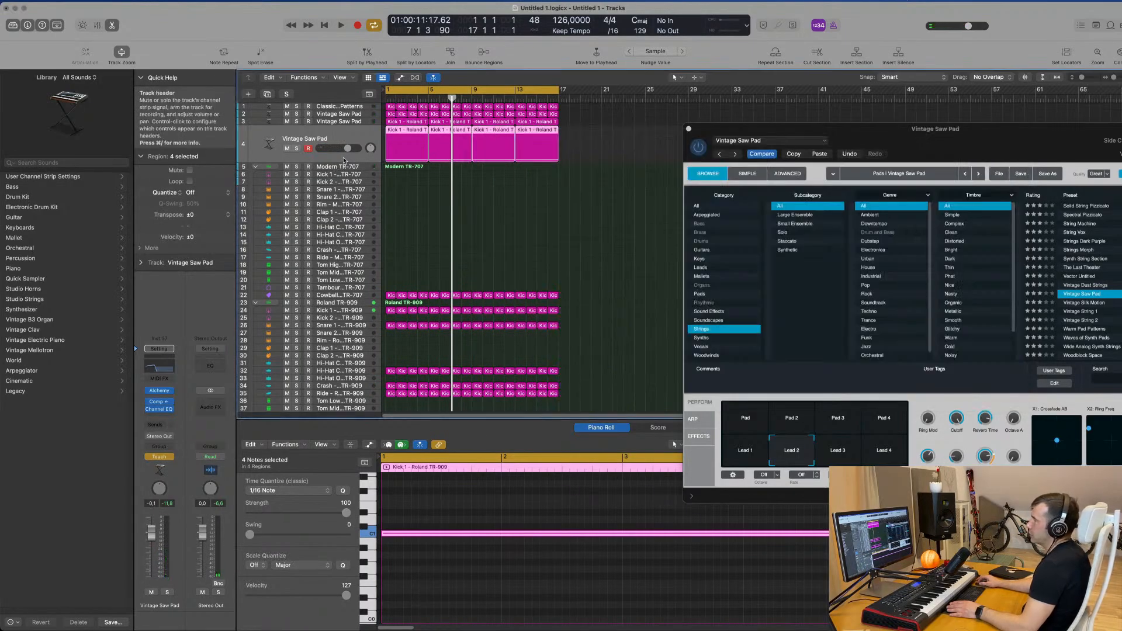
{"action": "left_click_drag", "start_coordinate": [345, 161], "coordinate": [361, 199]}
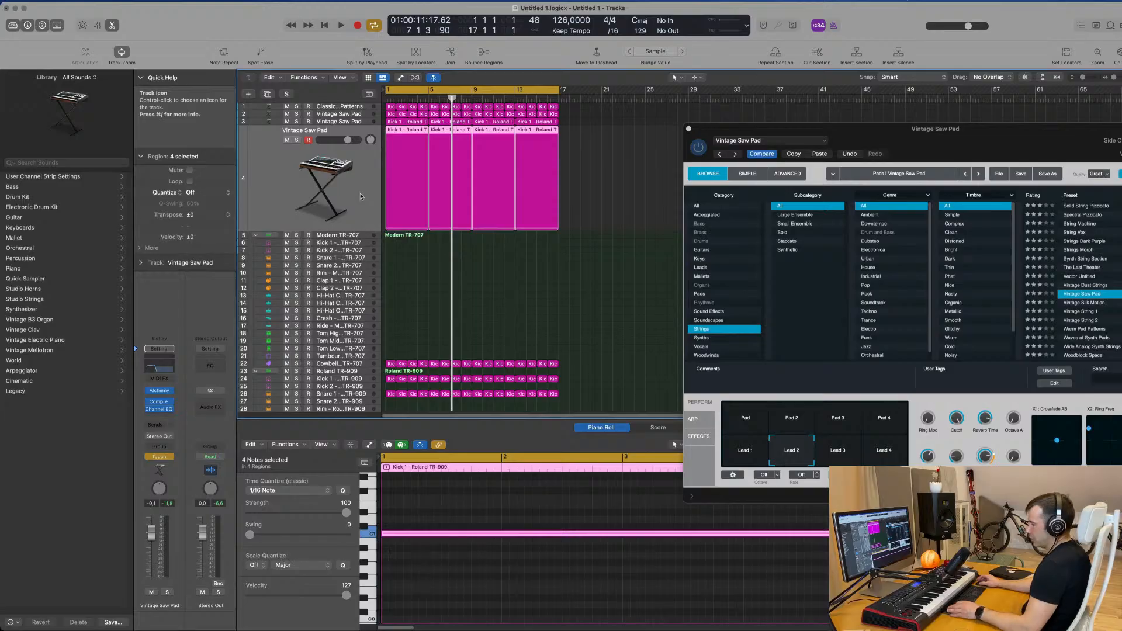
{"action": "key", "text": "a"}
{"action": "key", "text": "space"}
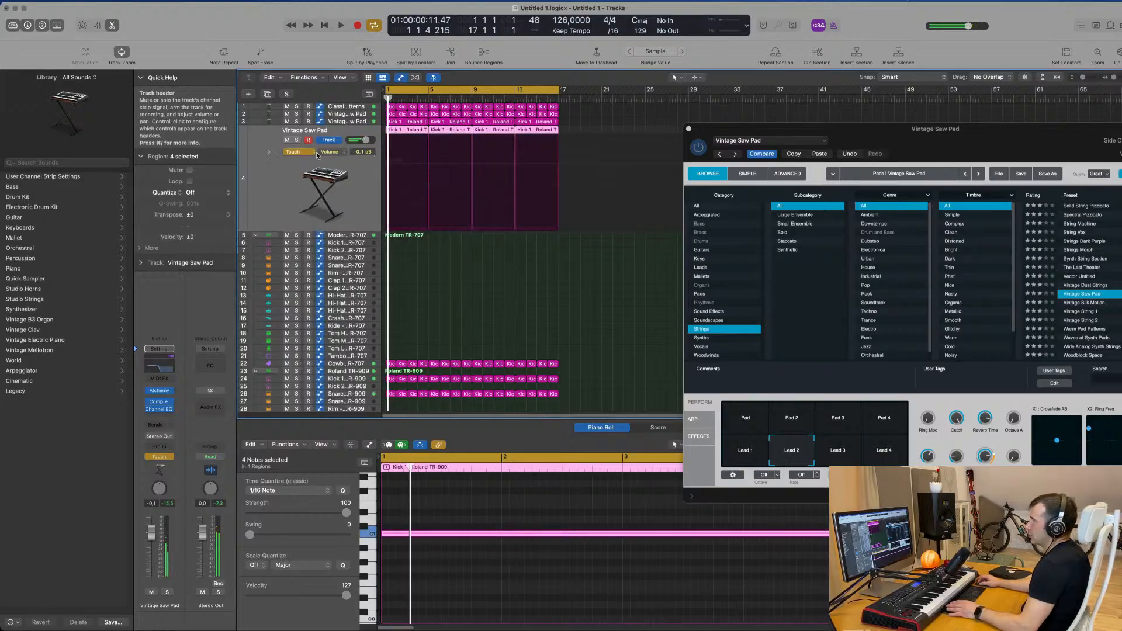
Set the track's automation to Read and draw a High Cut Frequency ramp from 147 Hz to 600 Hz over bars 1–4, dropping to 350 Hz.
{"action": "left_click", "coordinate": [308, 153]}
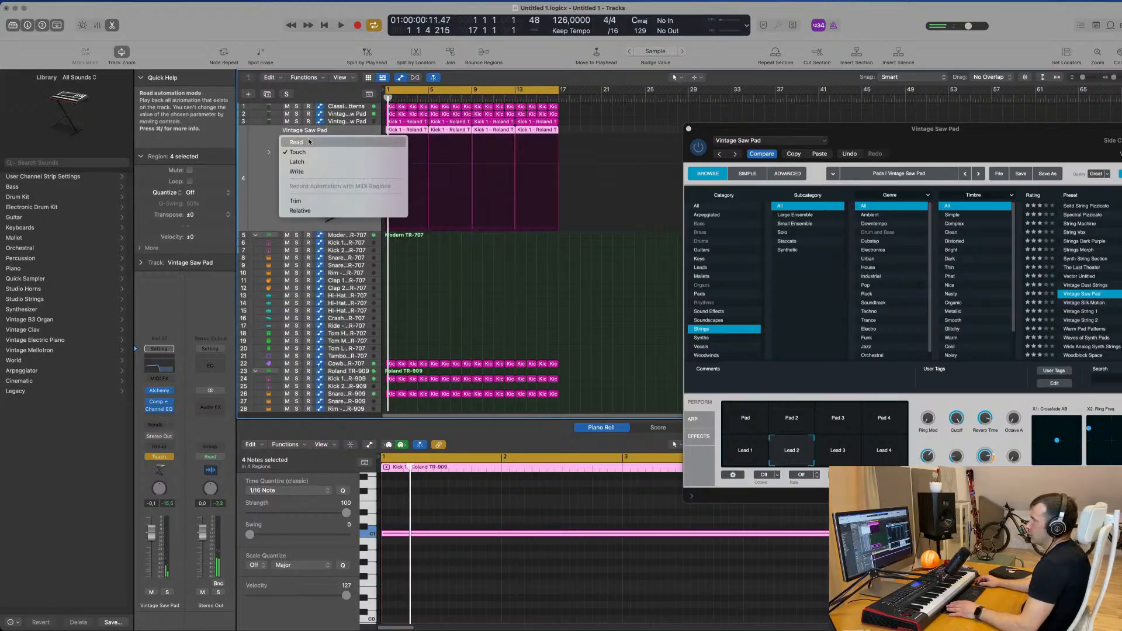
{"action": "left_click", "coordinate": [309, 142]}
{"action": "left_click", "coordinate": [325, 152]}
{"action": "left_click", "coordinate": [372, 280]}
{"action": "left_click_drag", "start_coordinate": [461, 189], "coordinate": [426, 177]}
{"action": "key", "text": "space"}
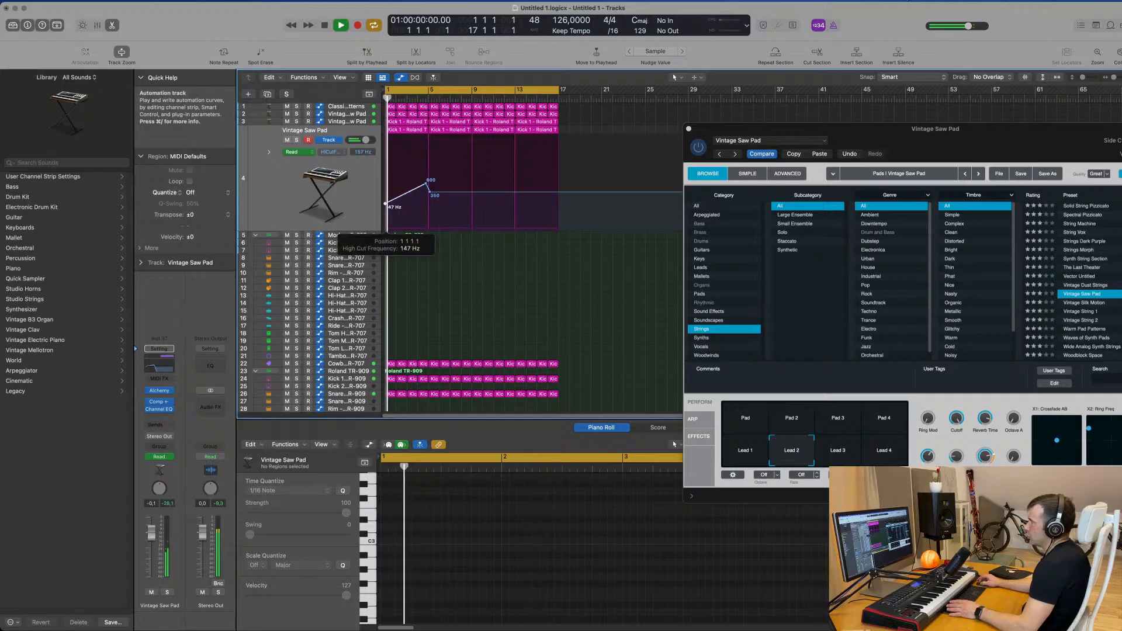
{"action": "key", "text": "space"}
{"action": "key", "text": "space"}
Shape the high cut automation into four rising four-bar ramps, peaking at 610 Hz, 1260 Hz and finally 4720 Hz, with drops to 258, 171 and 147 Hz.
{"action": "left_click", "coordinate": [290, 199]}
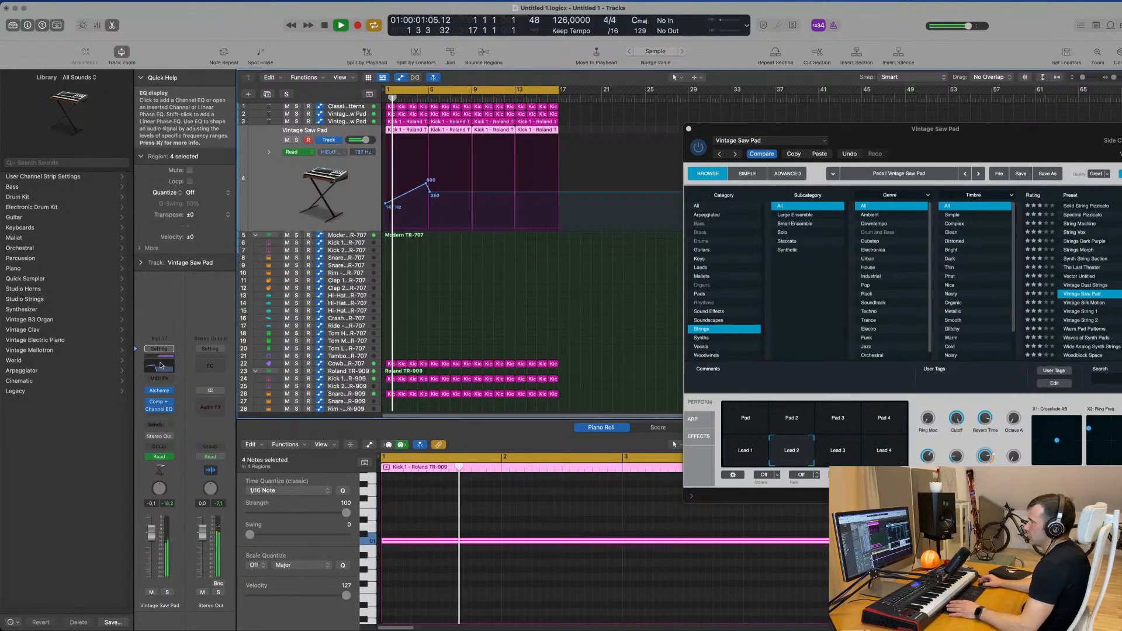
{"action": "left_click", "coordinate": [159, 409]}
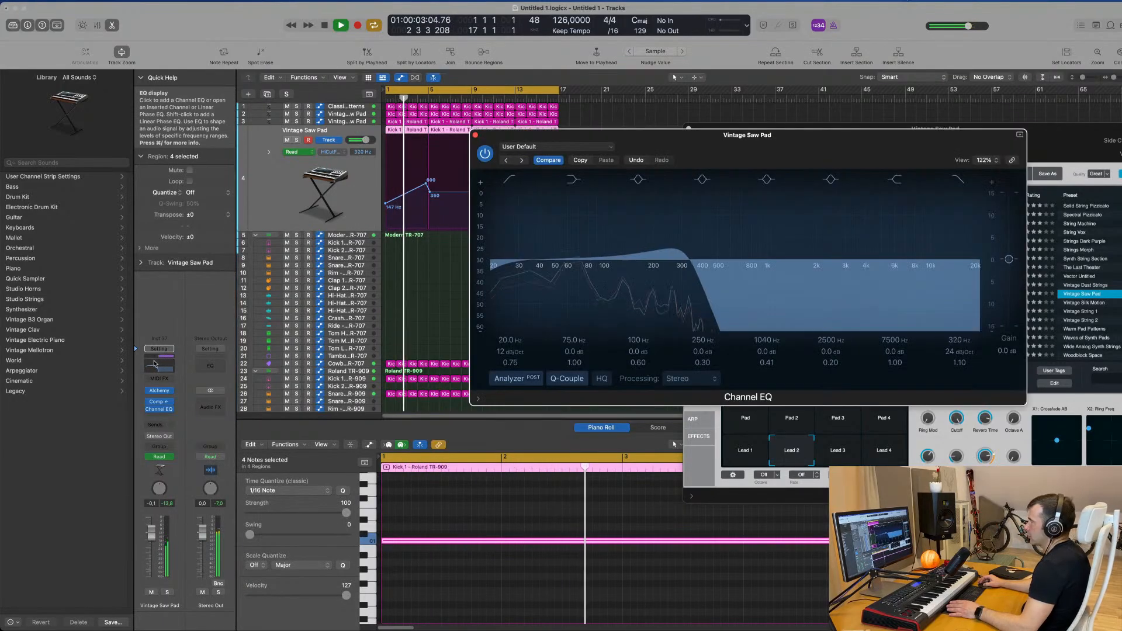
{"action": "left_click_drag", "start_coordinate": [772, 127], "coordinate": [935, 128]}
{"action": "left_click_drag", "start_coordinate": [611, 135], "coordinate": [479, 348]}
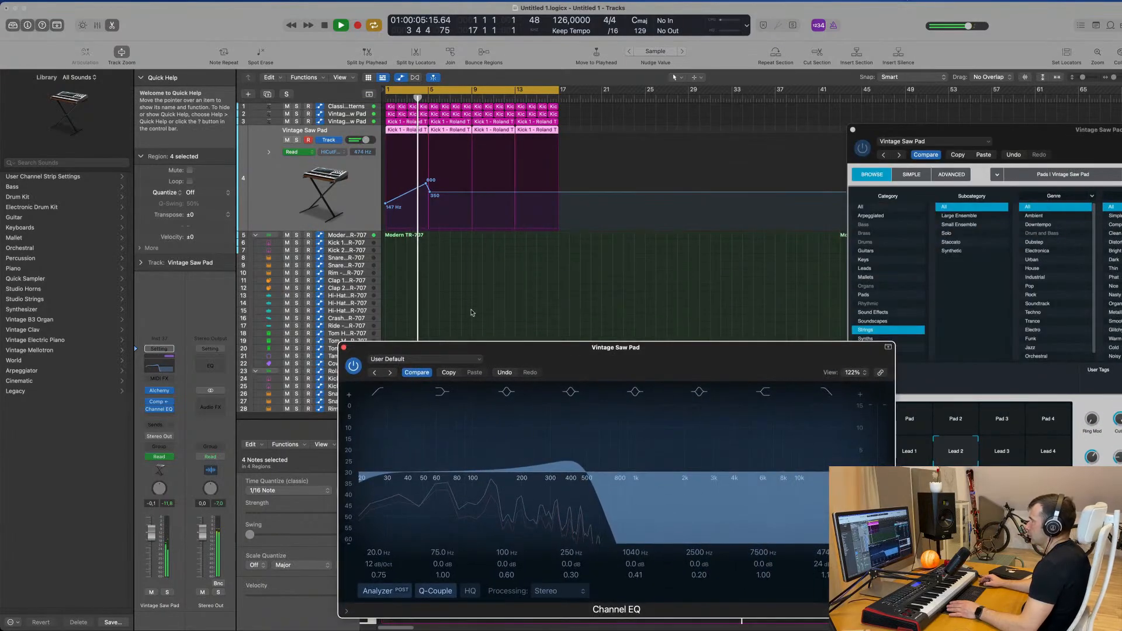
{"action": "left_click", "coordinate": [431, 194]}
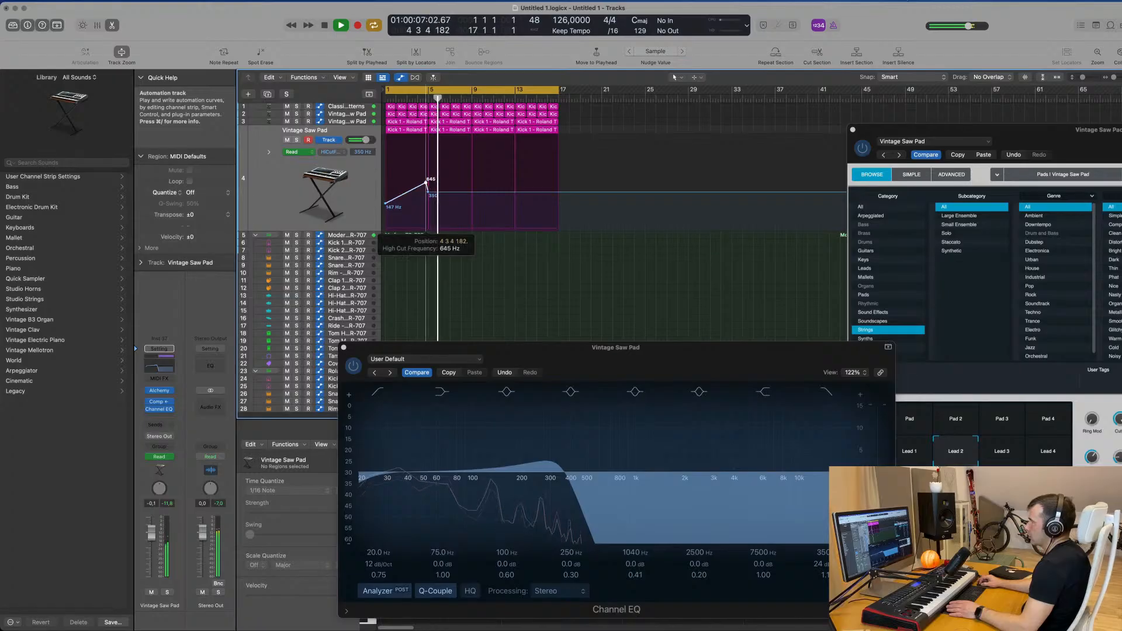
{"action": "left_click_drag", "start_coordinate": [431, 195], "coordinate": [557, 155]}
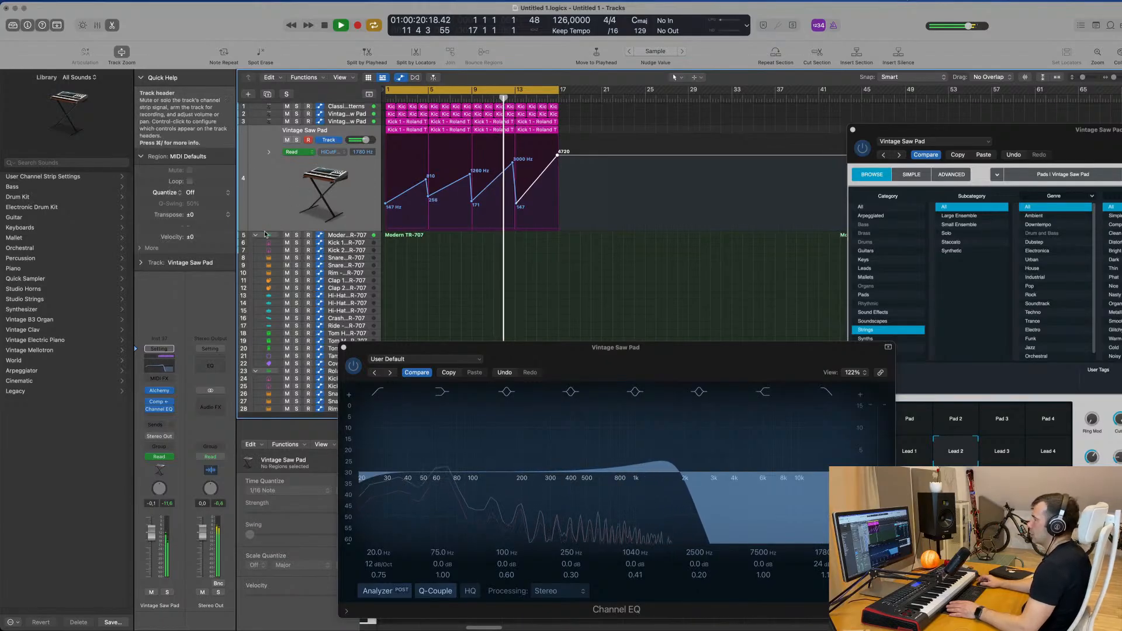
Close Alchemy, keep the Channel EQ beside the automation, and briefly solo the third Vintage Saw Pad to audition the sweep.
{"action": "left_click_drag", "start_coordinate": [961, 132], "coordinate": [604, 223]}
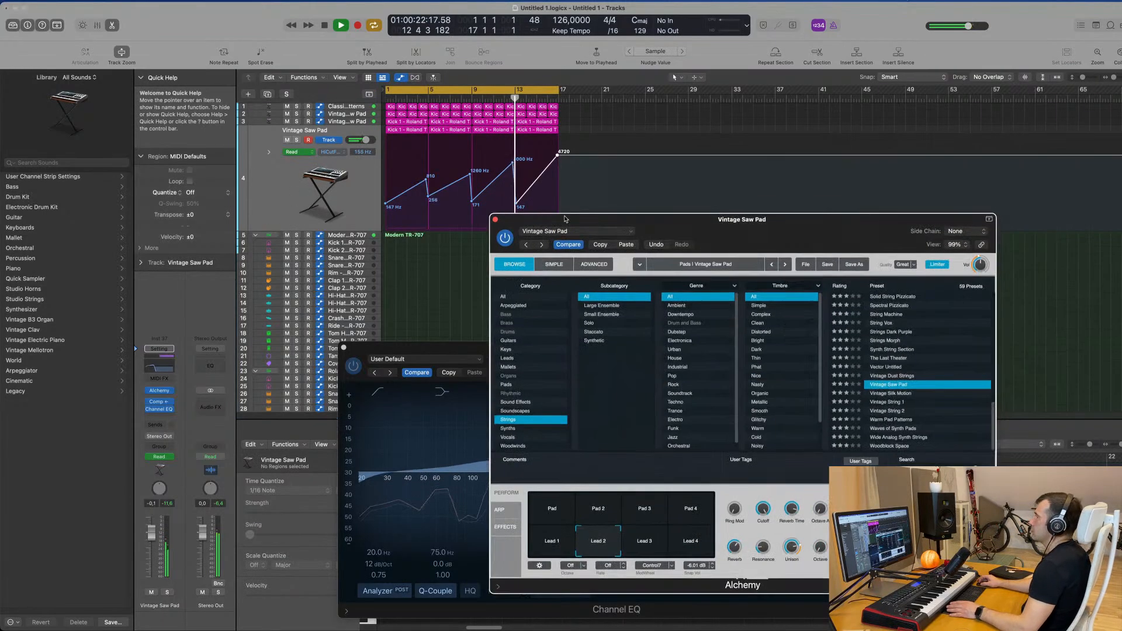
{"action": "left_click", "coordinate": [496, 221]}
{"action": "left_click_drag", "start_coordinate": [526, 348], "coordinate": [779, 232]}
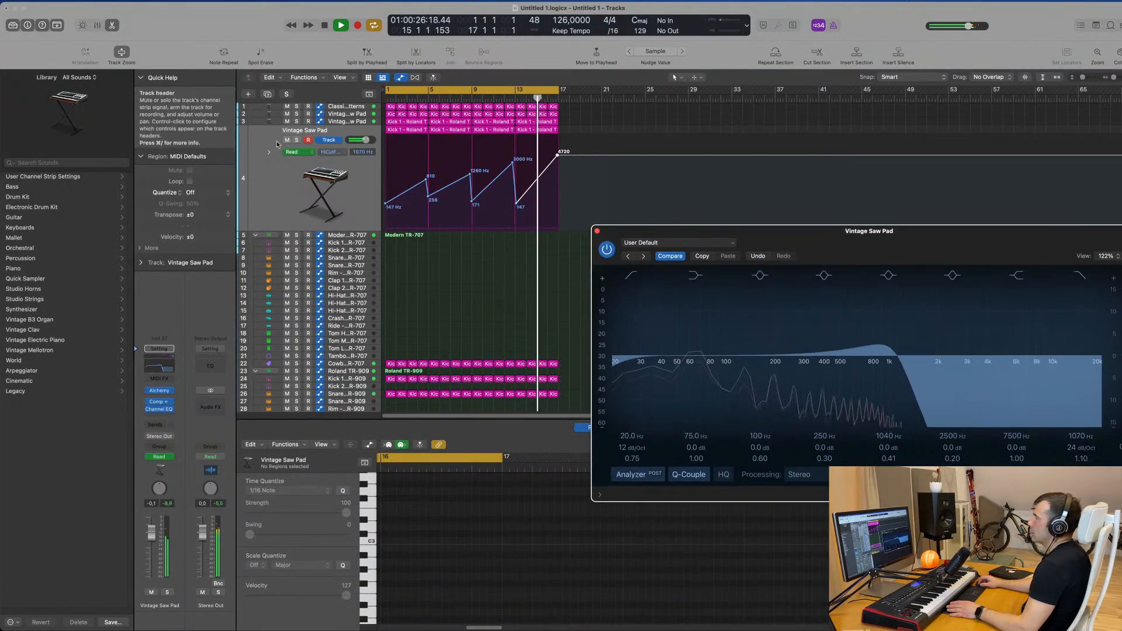
{"action": "left_click", "coordinate": [296, 143]}
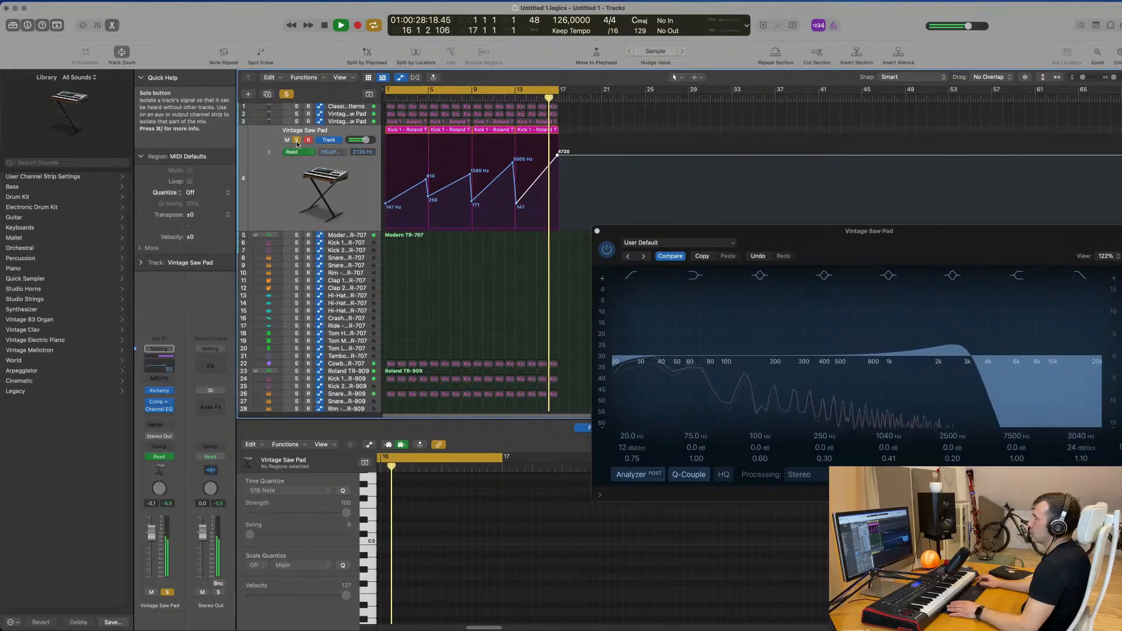
{"action": "left_click", "coordinate": [296, 140]}
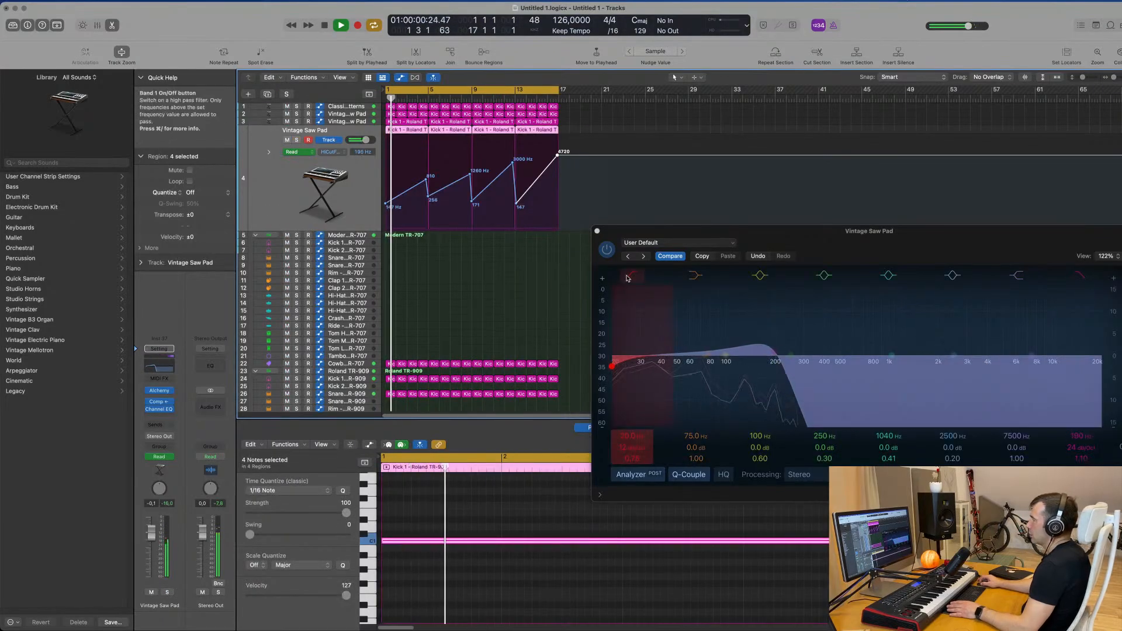
Turn off the low cut in the third Vintage Saw Pad's EQ and boost its 75 Hz low shelf by 6.6 dB.
{"action": "left_click_drag", "start_coordinate": [754, 234], "coordinate": [690, 217]}
{"action": "left_click_drag", "start_coordinate": [632, 432], "coordinate": [631, 399]}
{"action": "left_click_drag", "start_coordinate": [825, 225], "coordinate": [780, 233]}
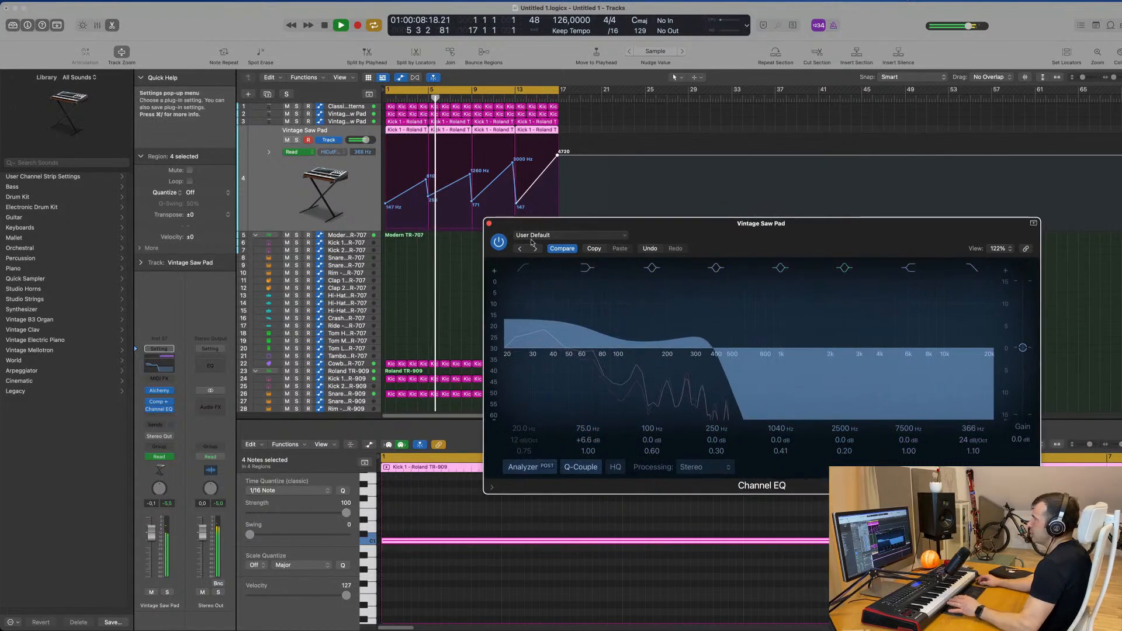
{"action": "left_click", "coordinate": [489, 223]}
Select every region in the arrangement and apply the track names and track colors to all of them.
{"action": "scroll", "coordinate": [489, 310], "scroll_direction": "down", "scroll_amount": 5}
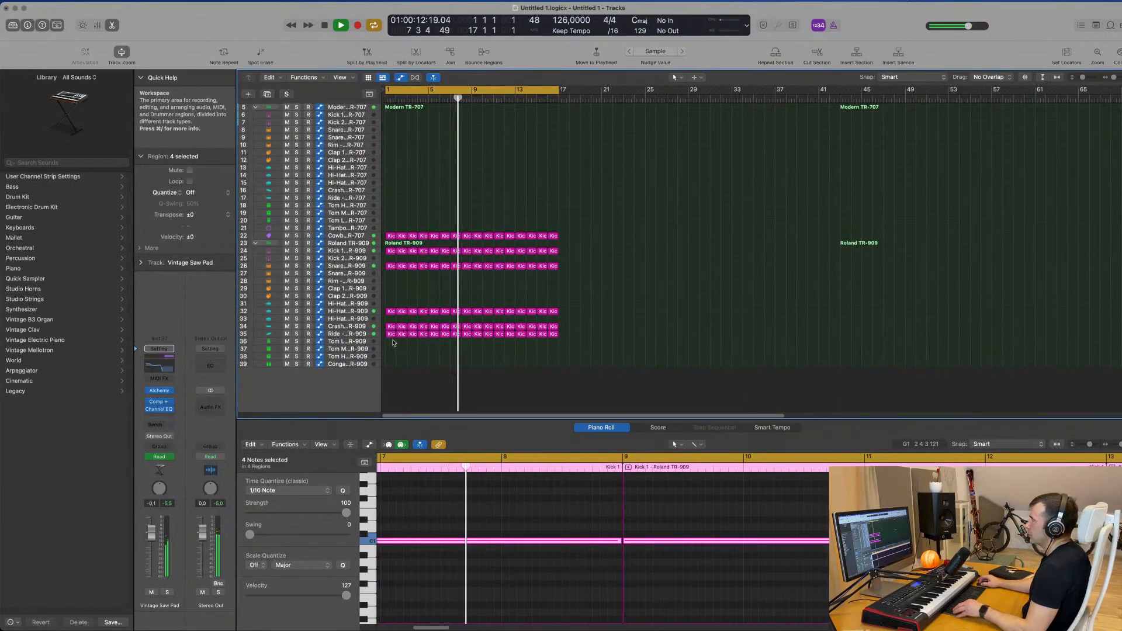
{"action": "left_click", "coordinate": [636, 291]}
{"action": "scroll", "coordinate": [634, 300], "scroll_direction": "up", "scroll_amount": 3}
{"action": "scroll", "coordinate": [635, 299], "scroll_direction": "up", "scroll_amount": 3}
{"action": "key", "text": "super+a"}
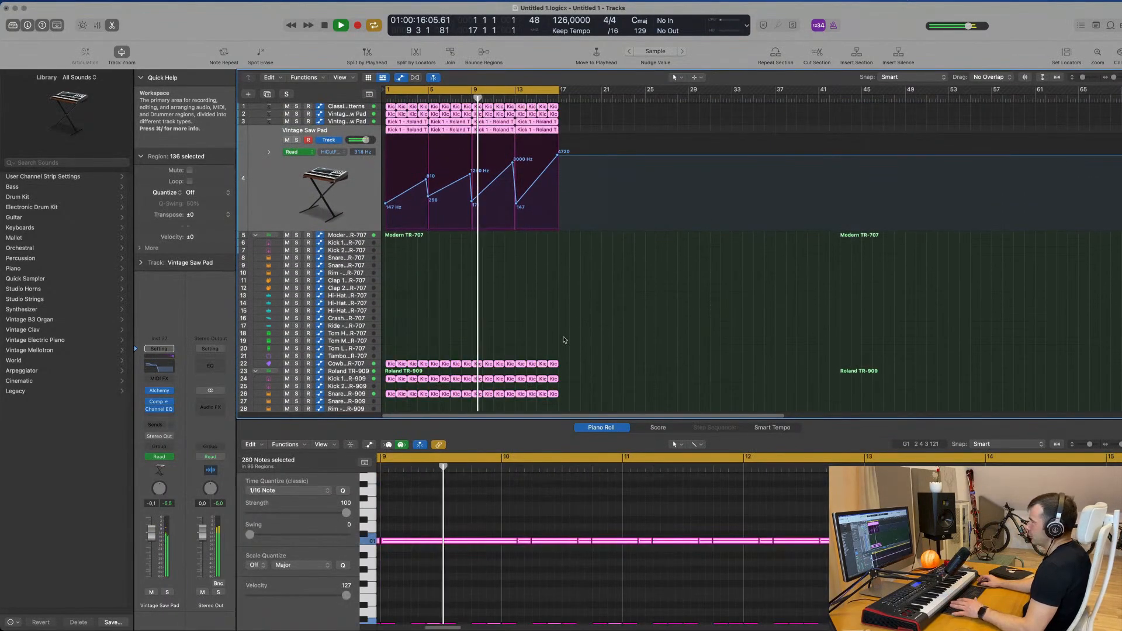
{"action": "right_click", "coordinate": [523, 366]}
{"action": "left_click", "coordinate": [533, 369]}
{"action": "right_click", "coordinate": [521, 366]}
{"action": "left_click", "coordinate": [530, 379]}
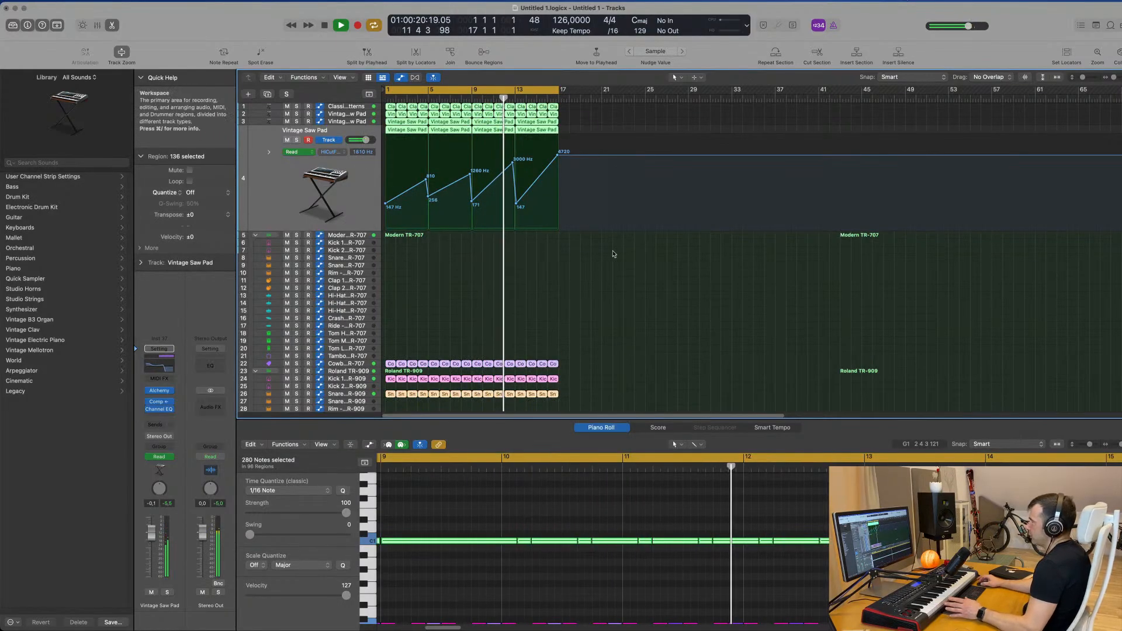
{"action": "left_click", "coordinate": [613, 301]}
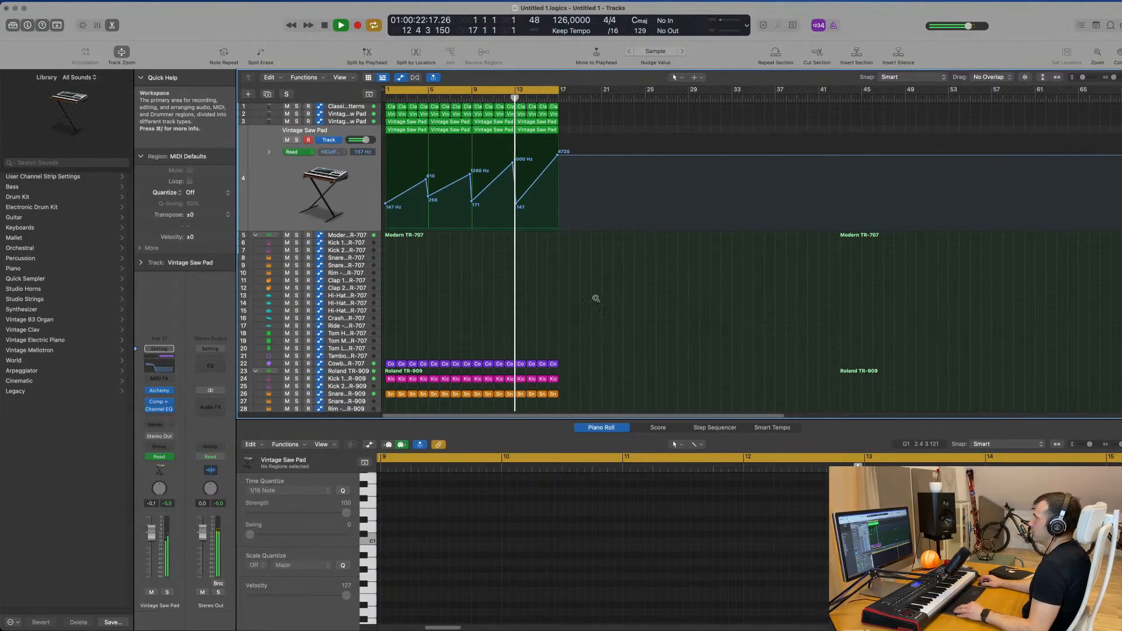
Copy the first TR-909 Ride region to the Tom Low track at bar 1 and show its notes in the Piano Roll.
{"action": "scroll", "coordinate": [598, 300], "scroll_direction": "down", "scroll_amount": 3}
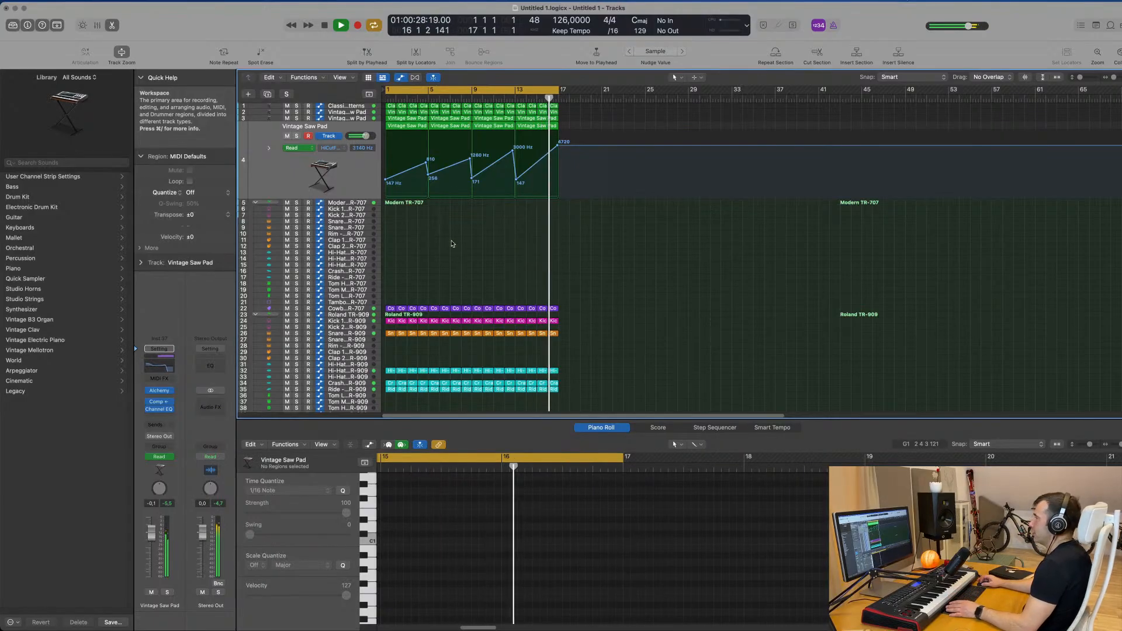
{"action": "scroll", "coordinate": [585, 243], "scroll_direction": "down", "scroll_amount": 3}
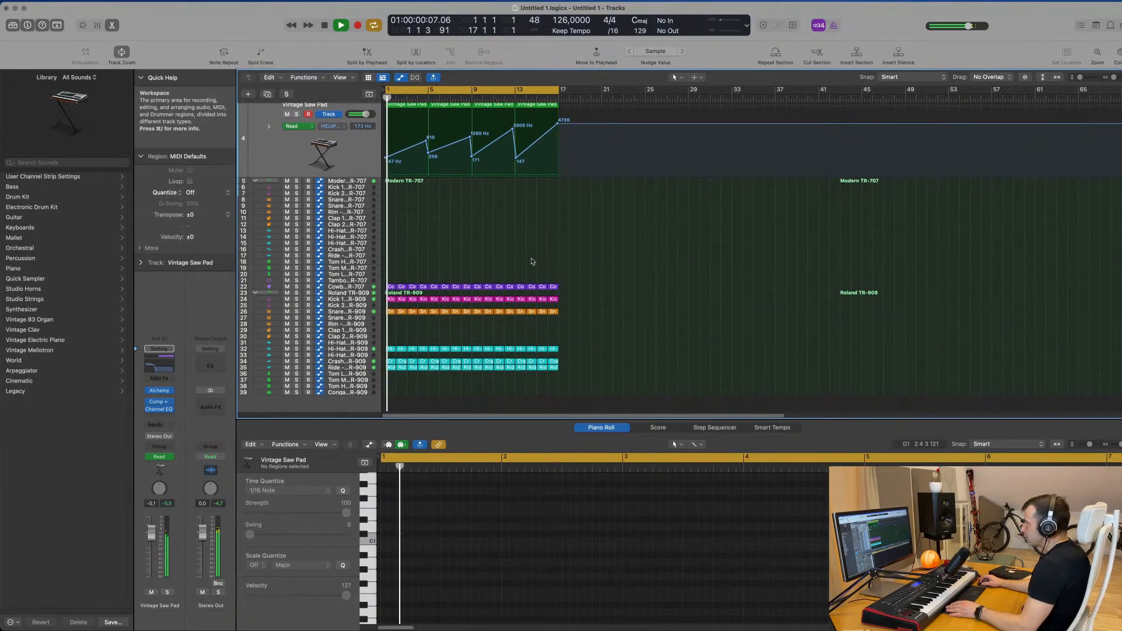
{"action": "left_click", "coordinate": [391, 367]}
{"action": "left_click_drag", "start_coordinate": [391, 369], "coordinate": [392, 374]}
{"action": "key", "text": "space"}
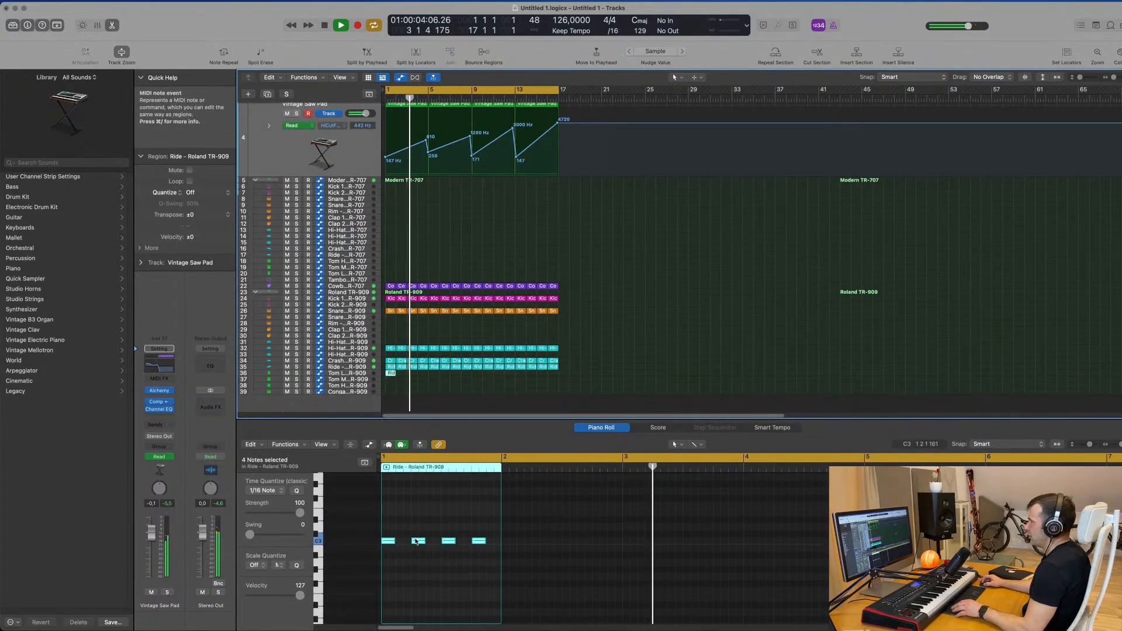
{"action": "key", "text": "space"}
{"action": "scroll", "coordinate": [430, 512], "scroll_direction": "down", "scroll_amount": 4}
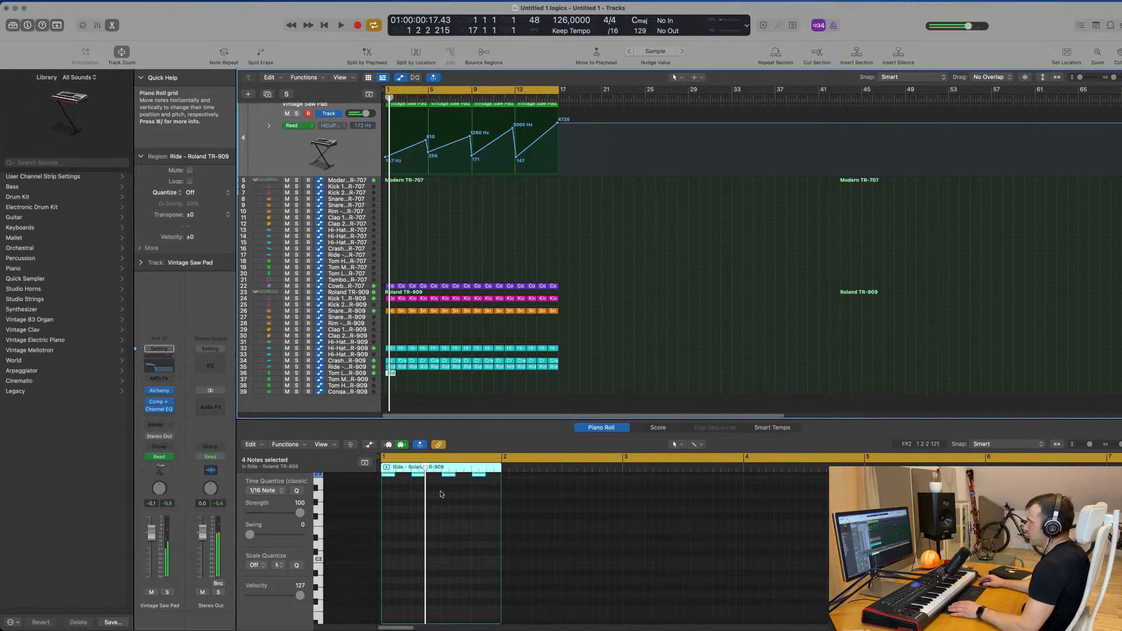
Transpose the four copied notes in the Tom Low region down to C0 while auditioning the sound.
{"action": "scroll", "coordinate": [356, 376], "scroll_direction": "up", "scroll_amount": 5}
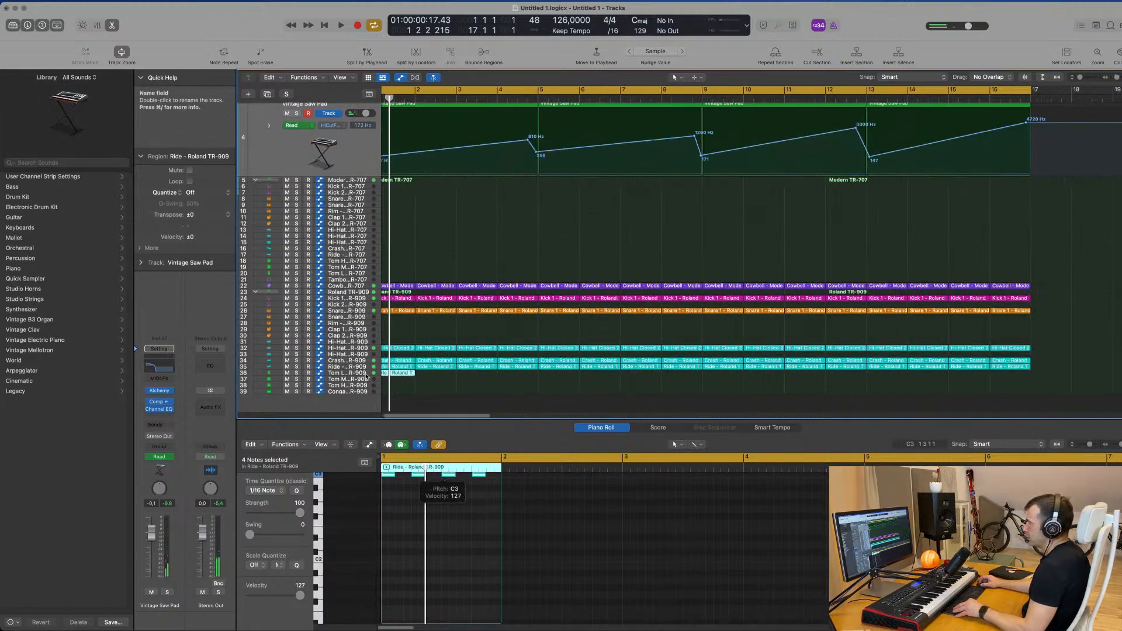
{"action": "scroll", "coordinate": [367, 377], "scroll_direction": "up", "scroll_amount": 4}
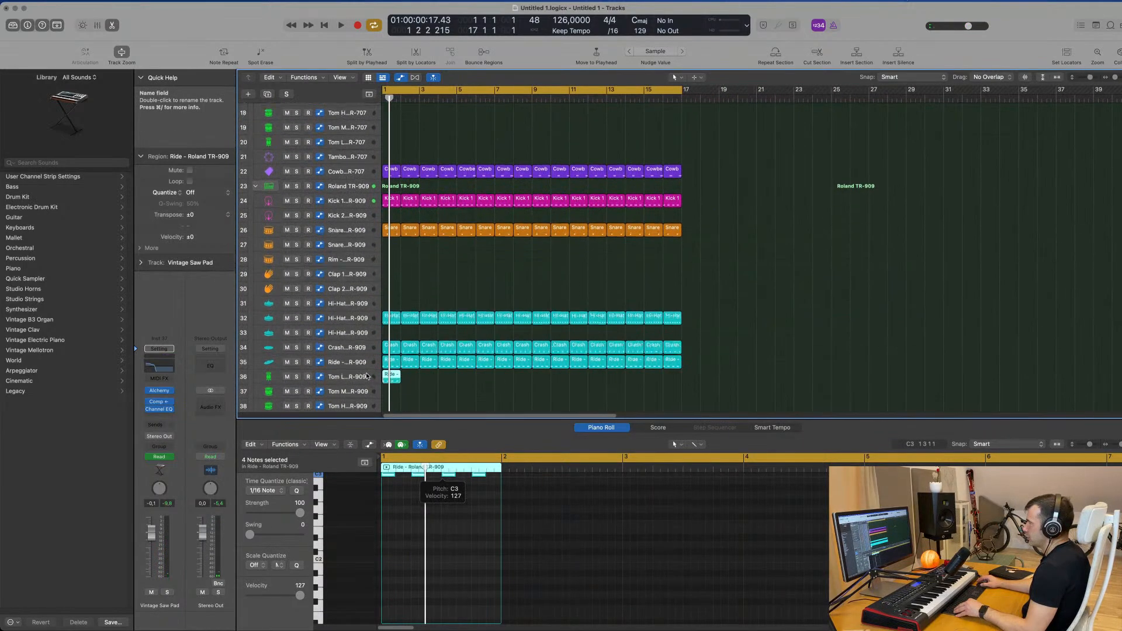
{"action": "scroll", "coordinate": [412, 284], "scroll_direction": "down", "scroll_amount": 4}
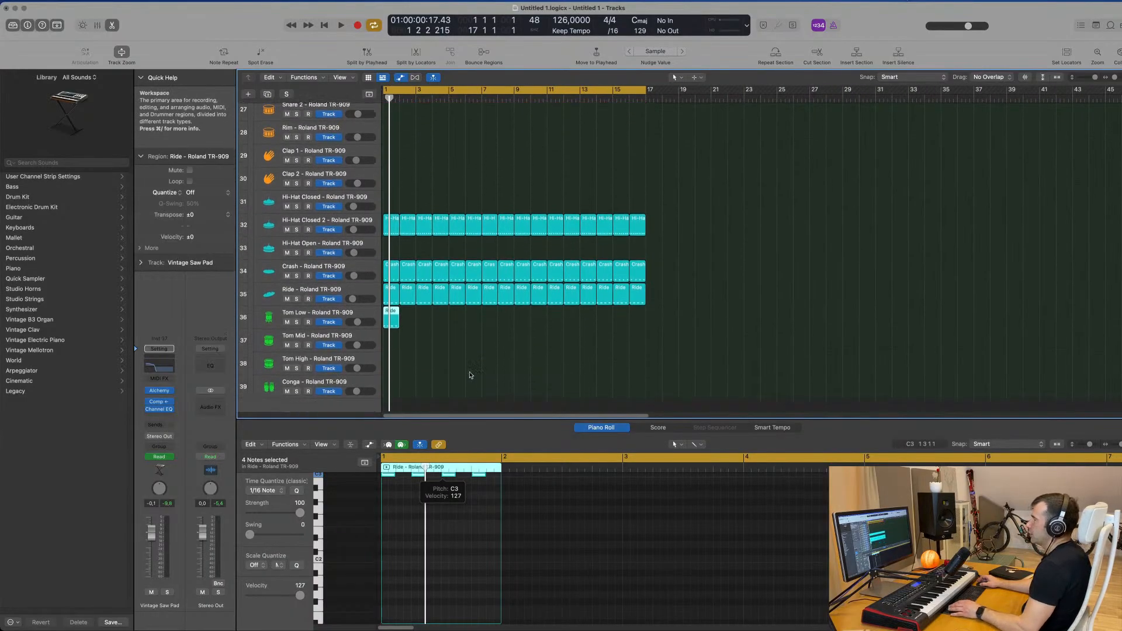
{"action": "key", "text": "space"}
{"action": "scroll", "coordinate": [464, 490], "scroll_direction": "up", "scroll_amount": 3}
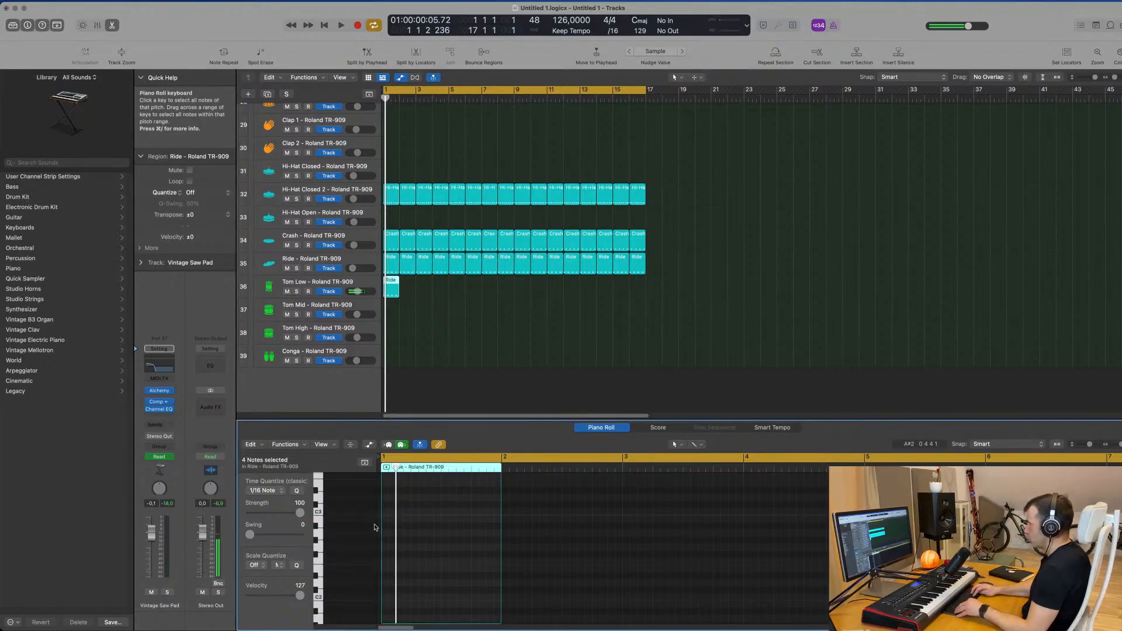
{"action": "key", "text": "space"}
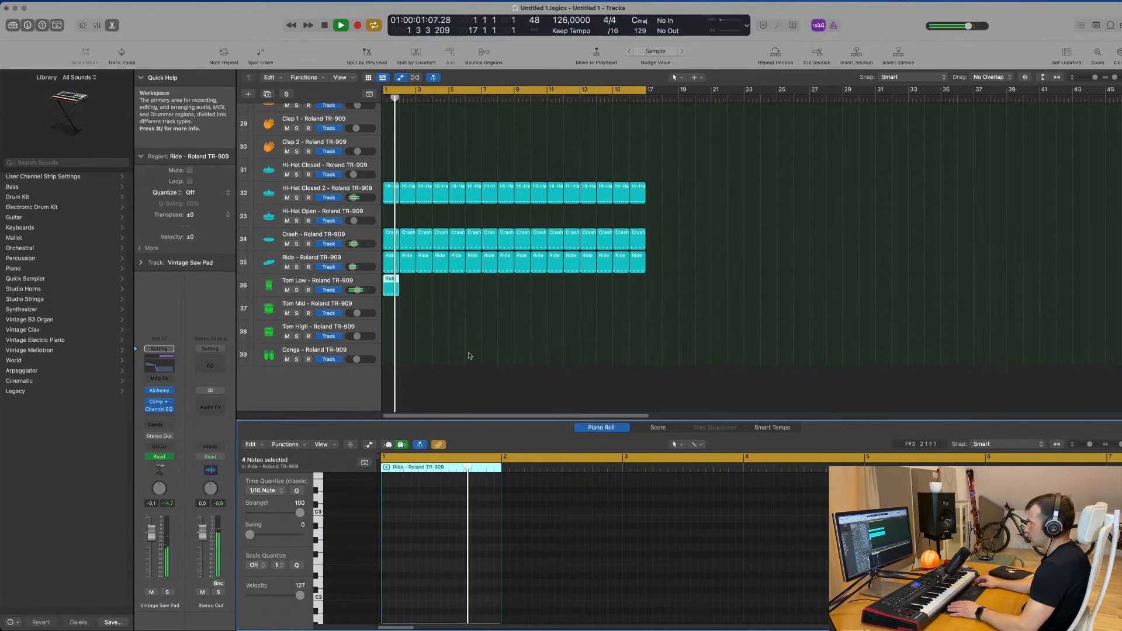
{"action": "scroll", "coordinate": [420, 514], "scroll_direction": "down", "scroll_amount": 10}
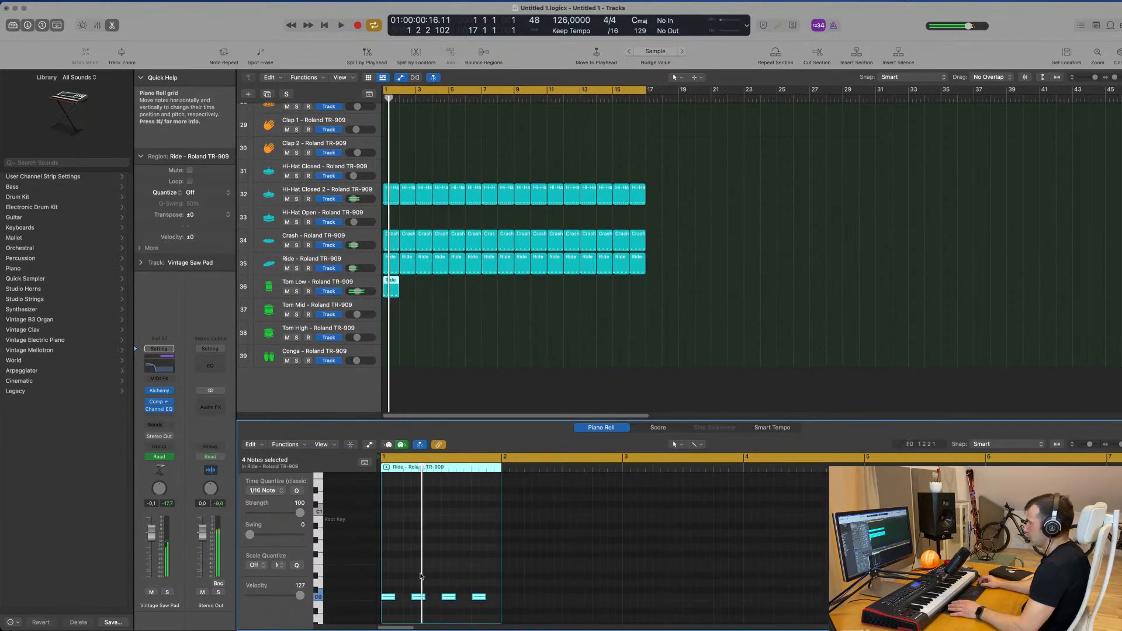
{"action": "left_click_drag", "start_coordinate": [386, 581], "coordinate": [498, 623]}
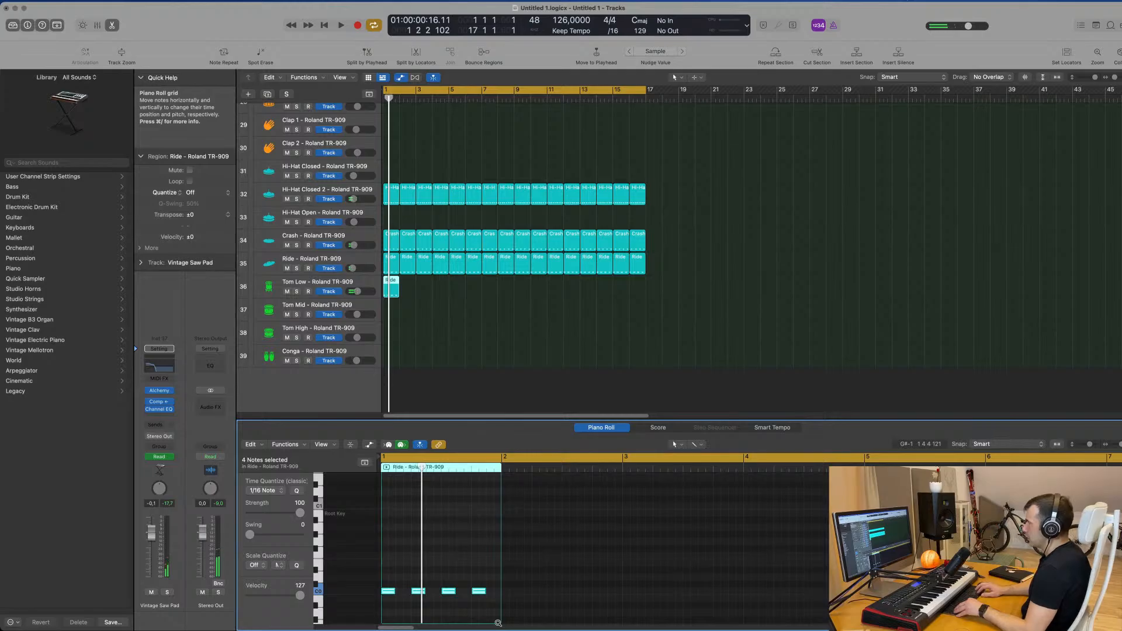
Shift all four Tom Low notes an eighth note later, and move the third note a further sixteenth later.
{"action": "left_click_drag", "start_coordinate": [392, 591], "coordinate": [402, 596]}
{"action": "key", "text": "space"}
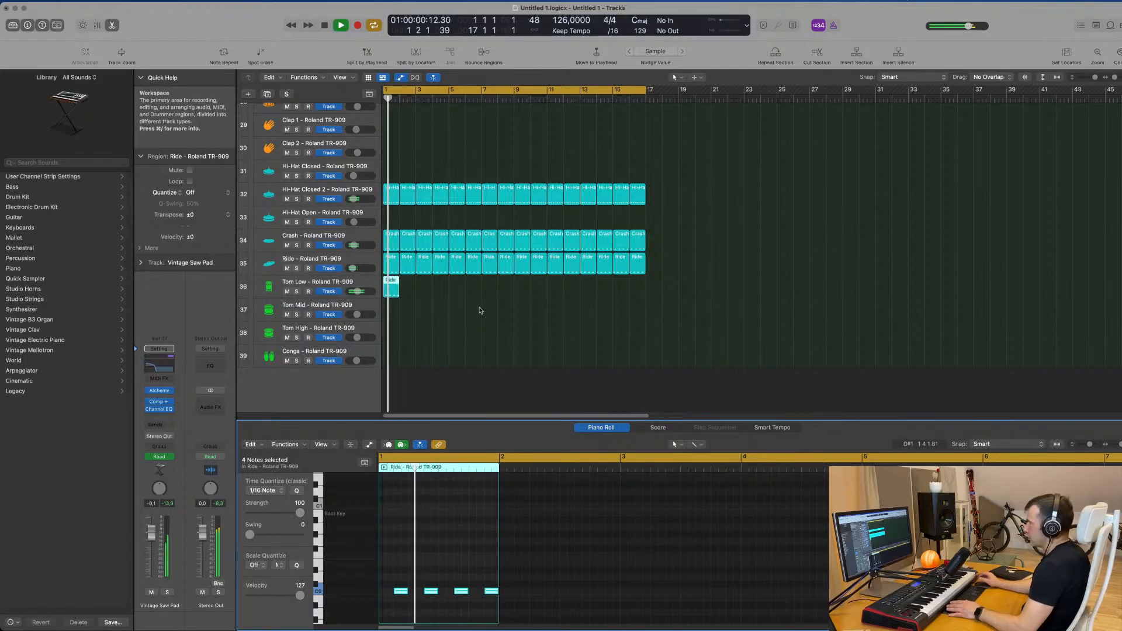
{"action": "key", "text": "space"}
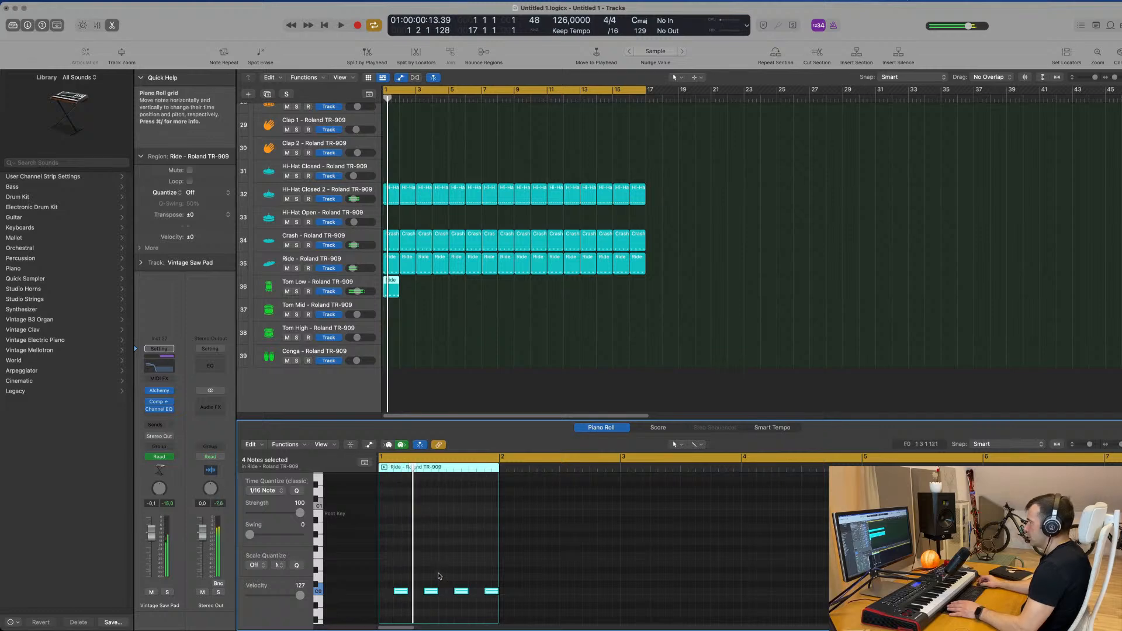
{"action": "scroll", "coordinate": [449, 578], "scroll_direction": "up", "scroll_amount": 3}
{"action": "left_click", "coordinate": [500, 553]}
{"action": "left_click_drag", "start_coordinate": [491, 594], "coordinate": [502, 594]}
{"action": "key", "text": "space"}
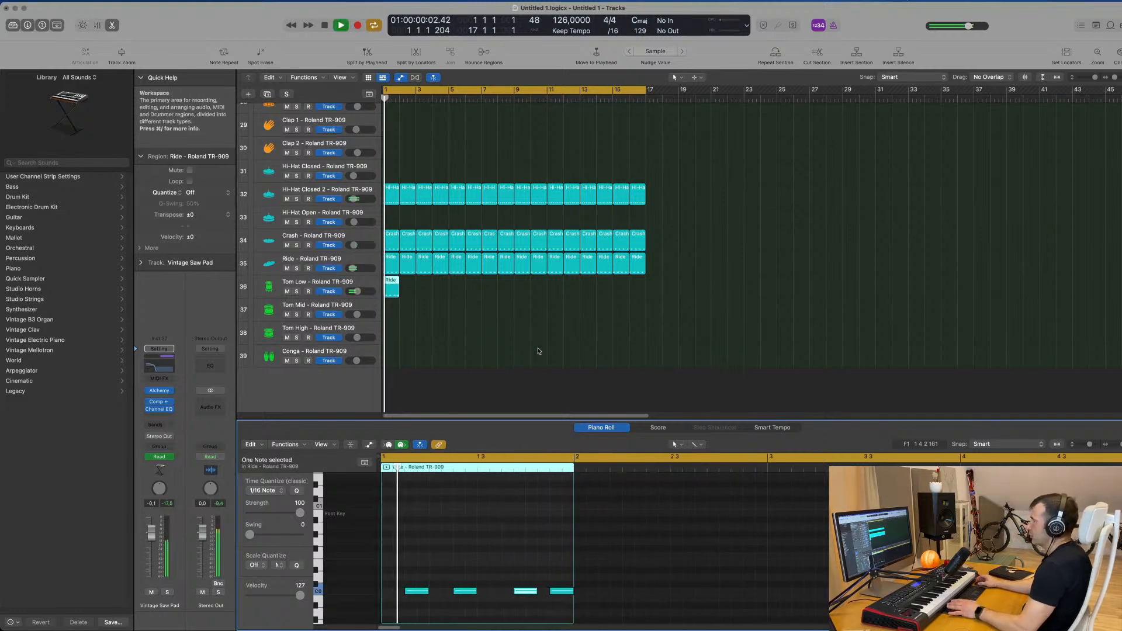
Audition the Tom Low pattern and repeat its one-bar region until it fills all 16 bars.
{"action": "key", "text": "Return"}
{"action": "left_click_drag", "start_coordinate": [435, 293], "coordinate": [375, 298]}
{"action": "key", "text": "space"}
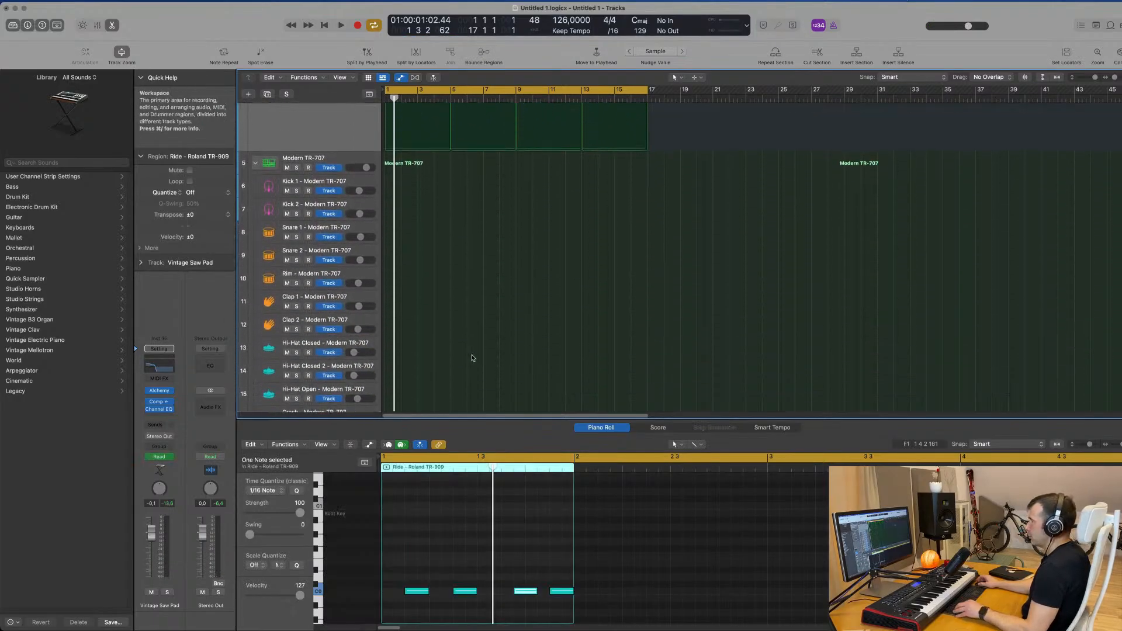
{"action": "scroll", "coordinate": [474, 357], "scroll_direction": "down", "scroll_amount": 10}
{"action": "key", "text": "space"}
{"action": "left_click", "coordinate": [462, 553]}
{"action": "key", "text": "space"}
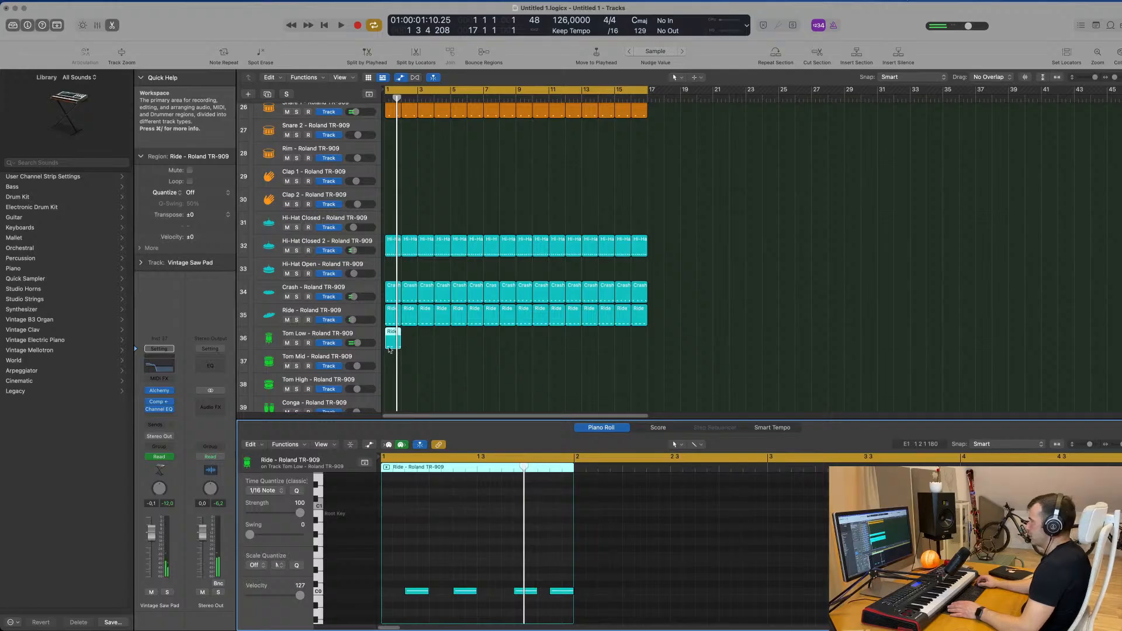
{"action": "key", "text": "super+r"}
{"action": "key", "text": "super+r"}
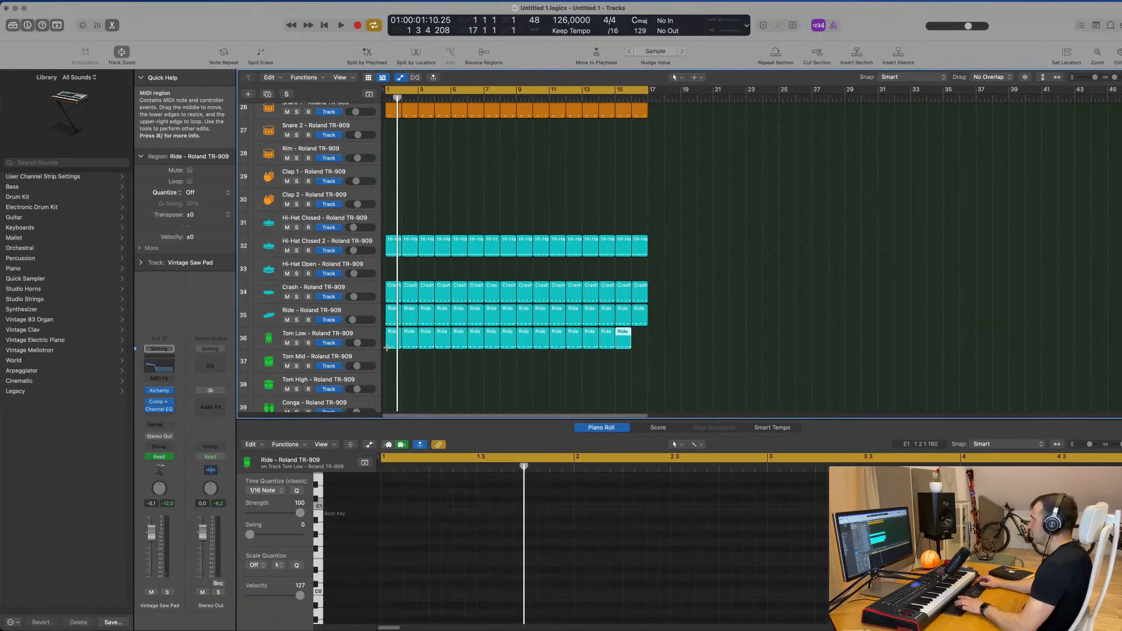
{"action": "key", "text": "space"}
Lower the Tom Low track's volume to -17.0 dB, checking it both soloed and in the full mix.
{"action": "left_click", "coordinate": [362, 335]}
{"action": "key", "text": "space"}
{"action": "key", "text": "space"}
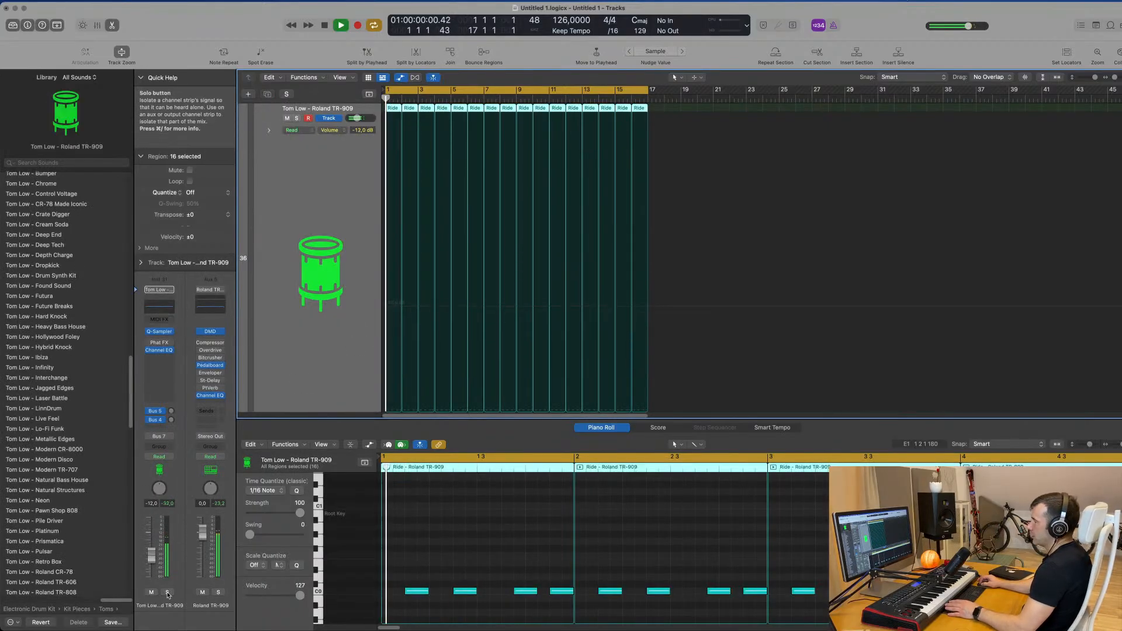
{"action": "left_click", "coordinate": [168, 593]}
{"action": "left_click", "coordinate": [167, 593]}
{"action": "key", "text": "space"}
{"action": "key", "text": "space"}
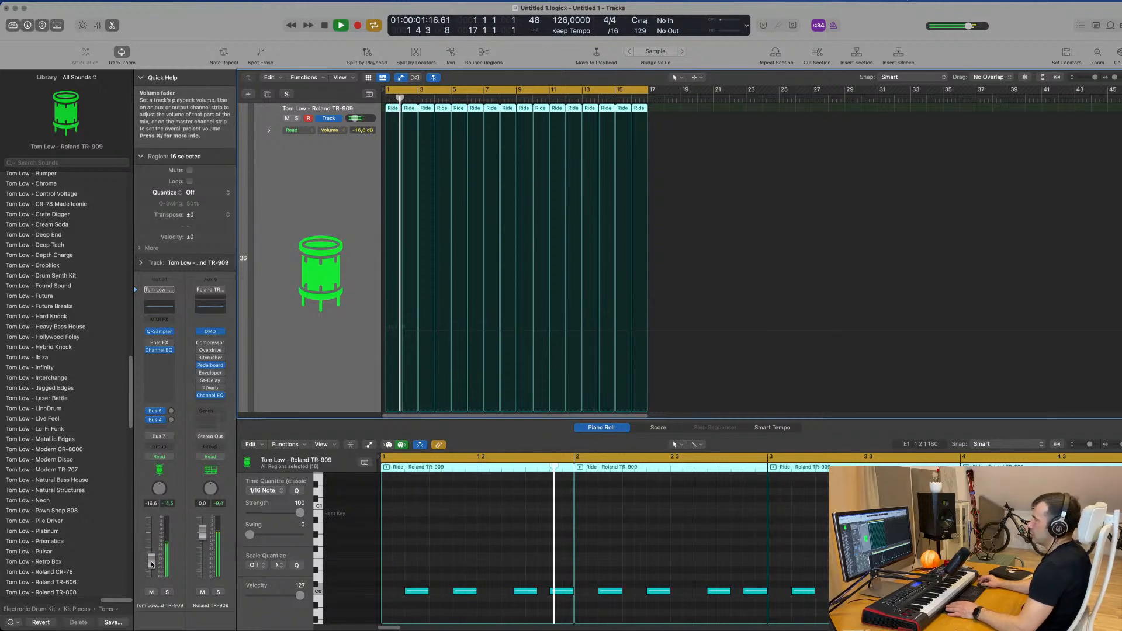
{"action": "left_click", "coordinate": [167, 593]}
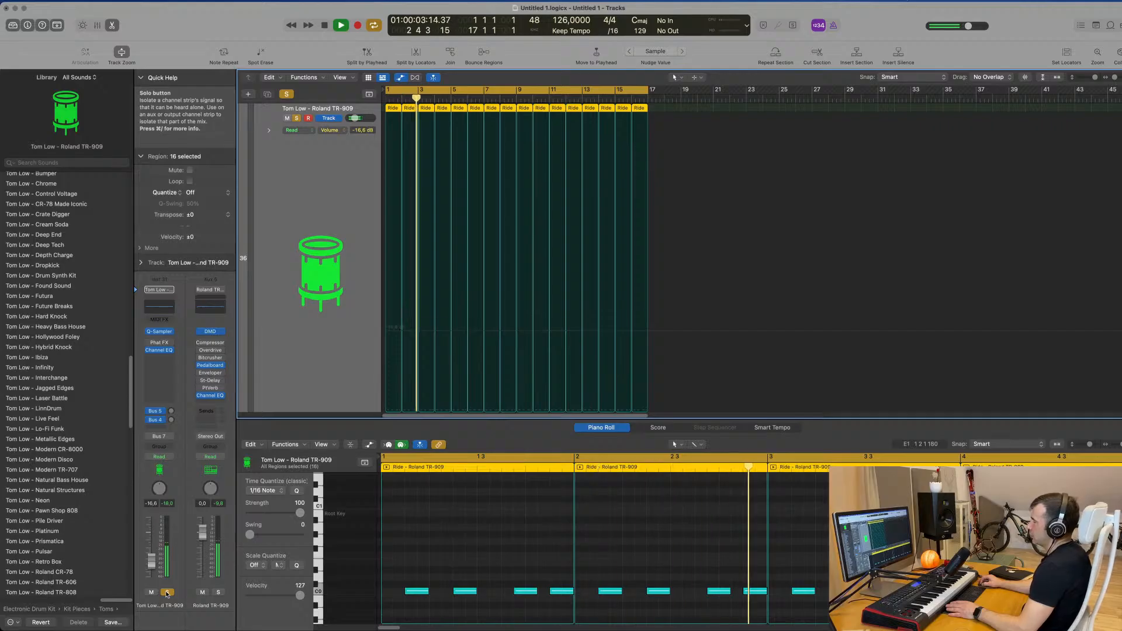
{"action": "left_click", "coordinate": [166, 595]}
{"action": "key", "text": "space"}
{"action": "key", "text": "space"}
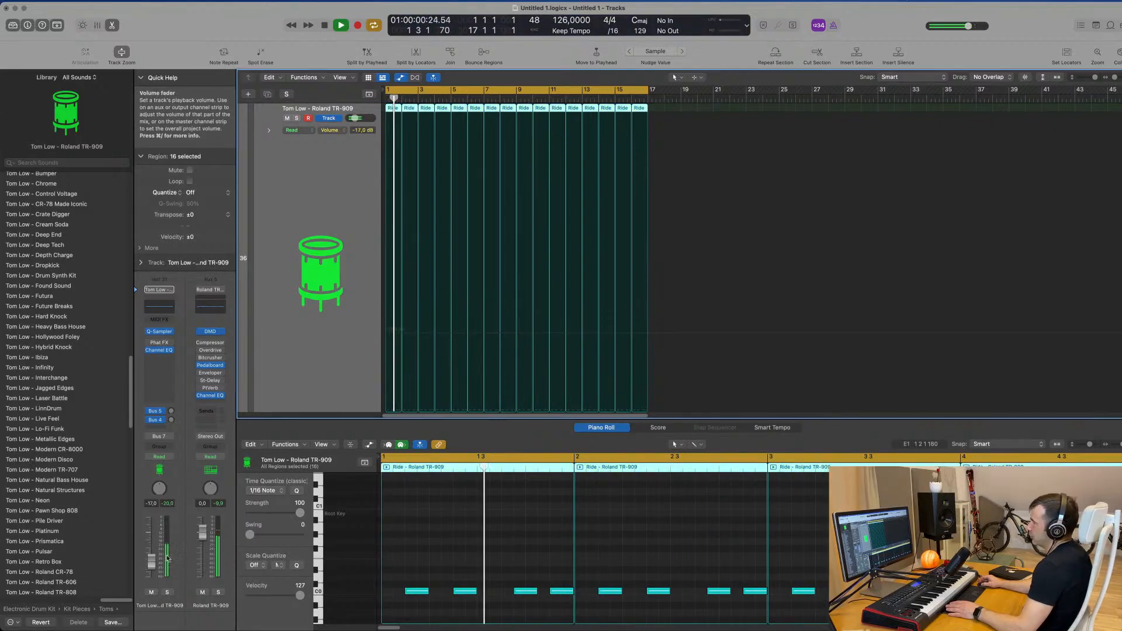
Copy the first Tom Low region to Tom Mid at bar 1, keeping only its first two notes, the second a sixteenth earlier.
{"action": "key", "text": "z"}
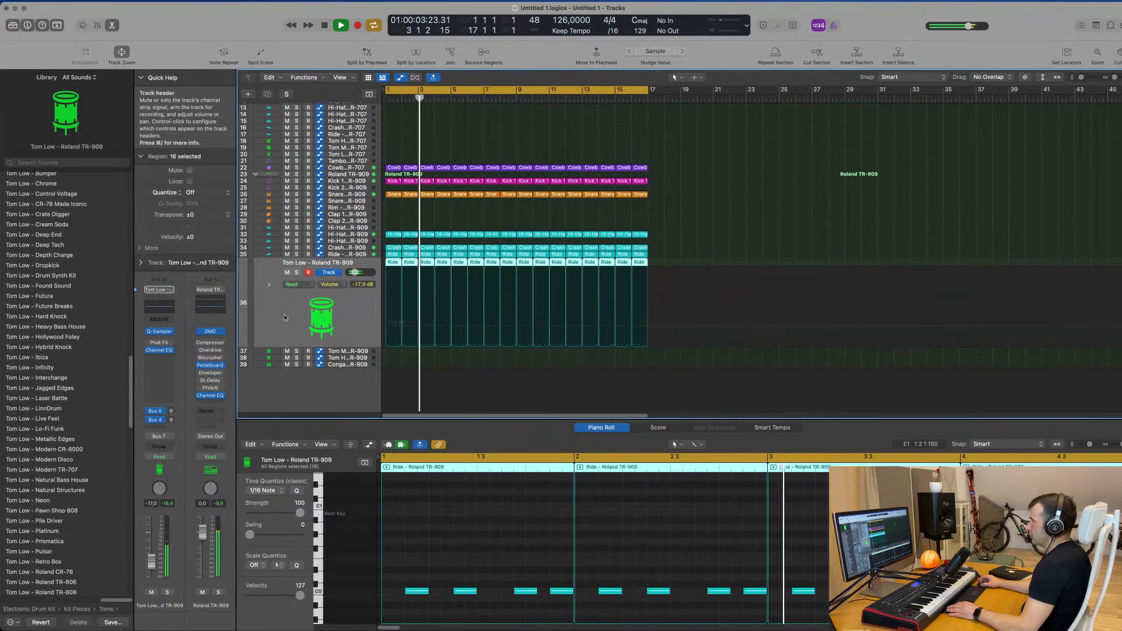
{"action": "left_click", "coordinate": [519, 215]}
{"action": "key", "text": "space"}
{"action": "key", "text": "space"}
{"action": "left_click", "coordinate": [394, 263]}
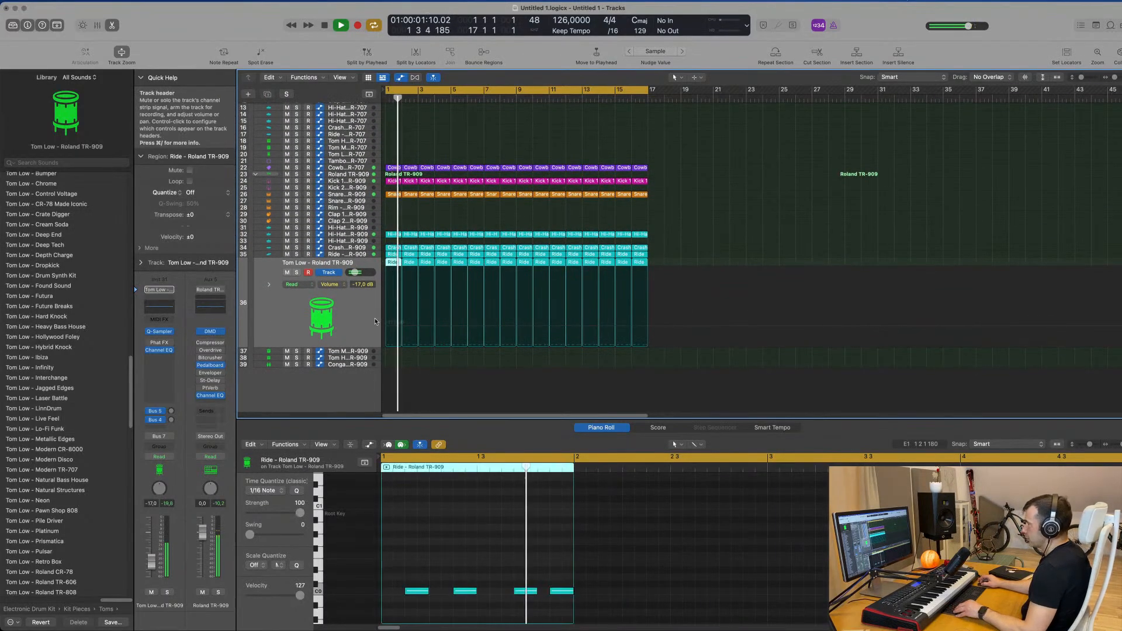
{"action": "left_click_drag", "start_coordinate": [393, 264], "coordinate": [393, 353]}
{"action": "key", "text": "space"}
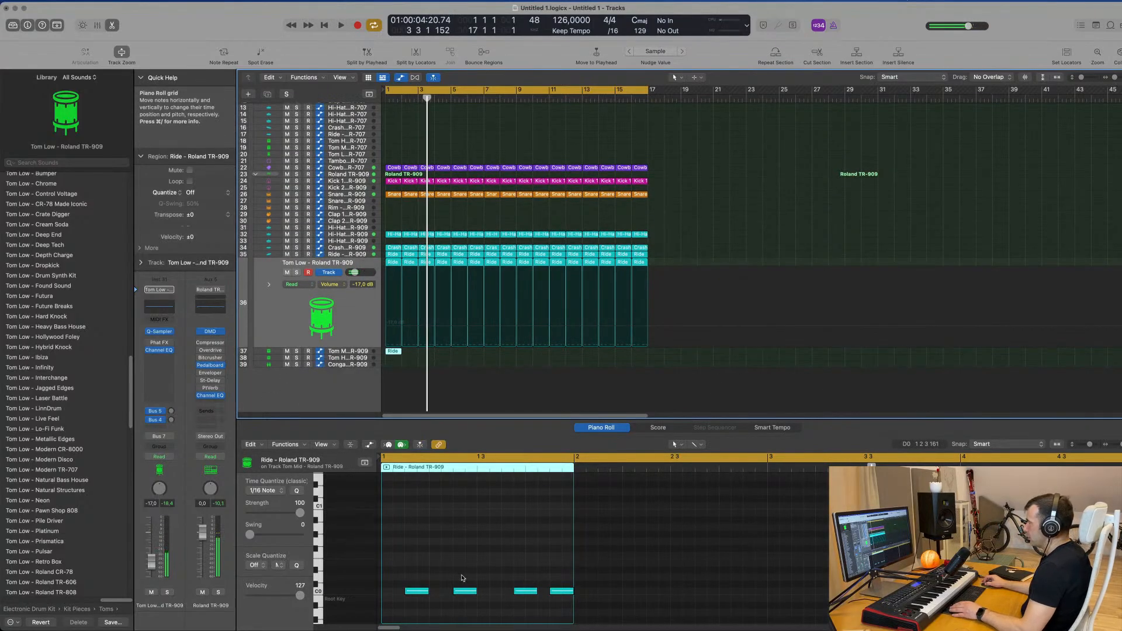
{"action": "left_click_drag", "start_coordinate": [464, 593], "coordinate": [452, 596]}
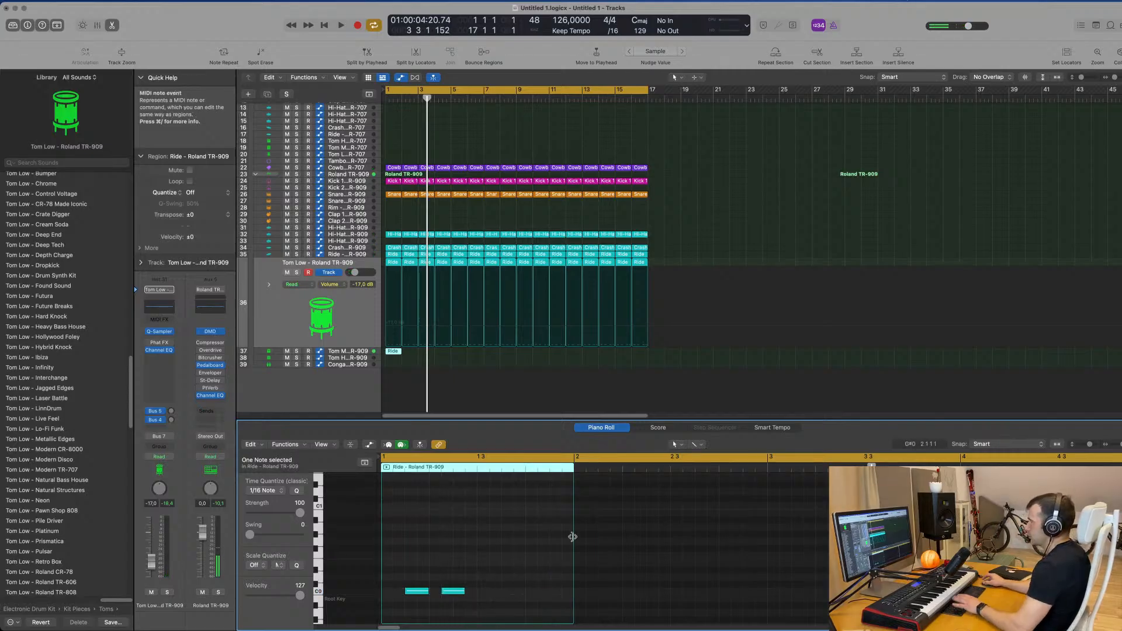
{"action": "key", "text": "space"}
Select the TR-909 Tom Mid track and lower its volume to -16.6 dB during playback.
{"action": "left_click", "coordinate": [345, 353]}
{"action": "left_click_drag", "start_coordinate": [150, 554], "coordinate": [149, 565]}
{"action": "key", "text": "space"}
{"action": "key", "text": "space"}
{"action": "key", "text": "space"}
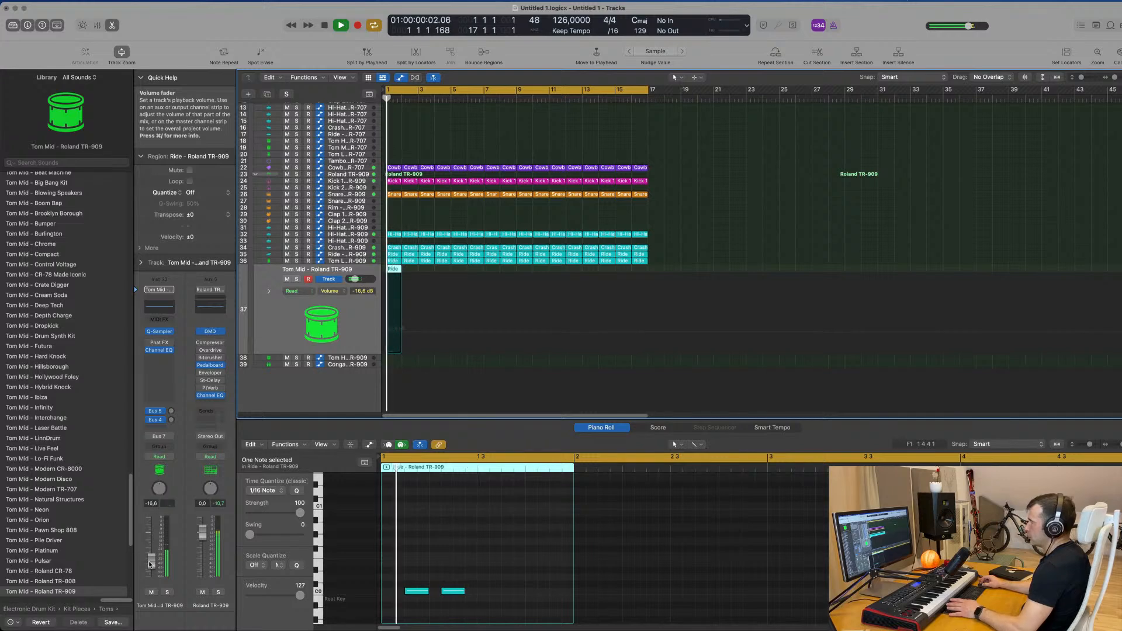
Repeat the one-bar Tom Mid region until it fills all 16 bars.
{"action": "left_click_drag", "start_coordinate": [418, 273], "coordinate": [381, 269]}
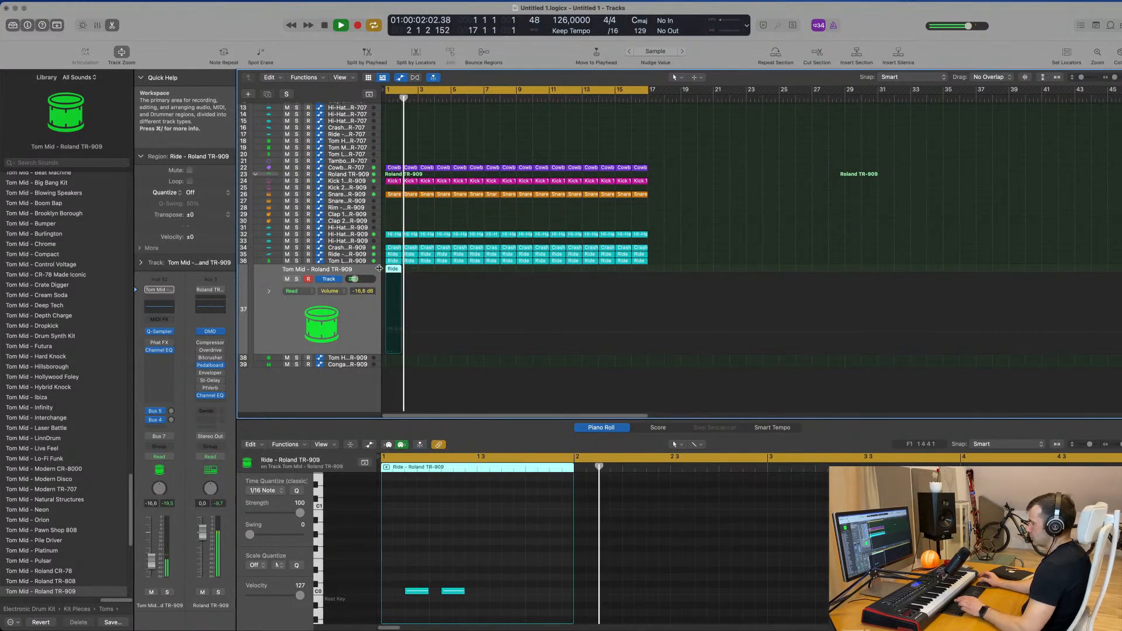
{"action": "key", "text": "super+r"}
{"action": "key", "text": "super+r"}
{"action": "key", "text": "super+r"}
{"action": "key", "text": "super+r"}
{"action": "key", "text": "super+r"}
{"action": "key", "text": "super+r"}
{"action": "key", "text": "super+r"}
{"action": "key", "text": "super+r"}
{"action": "key", "text": "super+r"}
{"action": "key", "text": "super+r"}
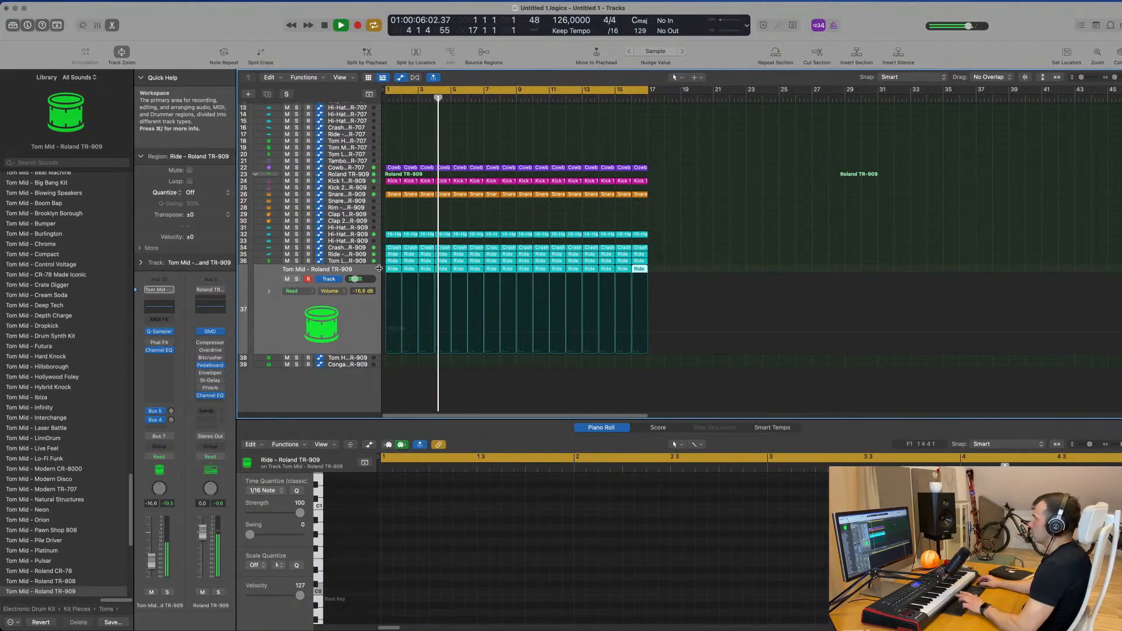
Briefly solo Tom Mid, set its volume to -17.0 dB, and raise its Bus 5 reverb and Bus 4 delay sends.
{"action": "left_click", "coordinate": [345, 174]}
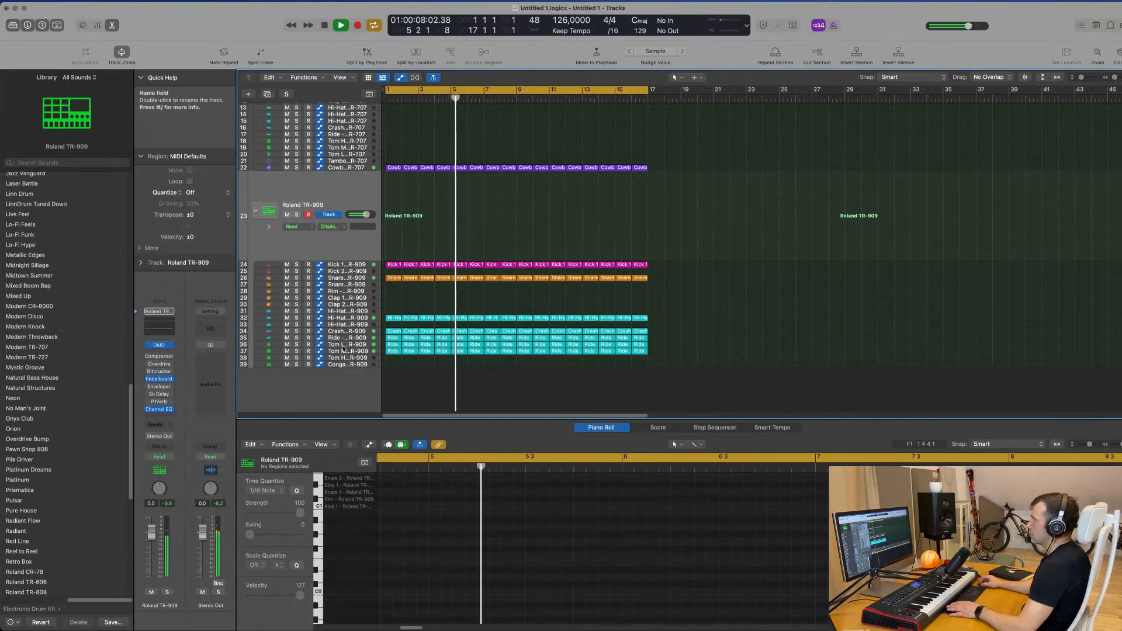
{"action": "left_click", "coordinate": [351, 351]}
{"action": "left_click", "coordinate": [297, 279]}
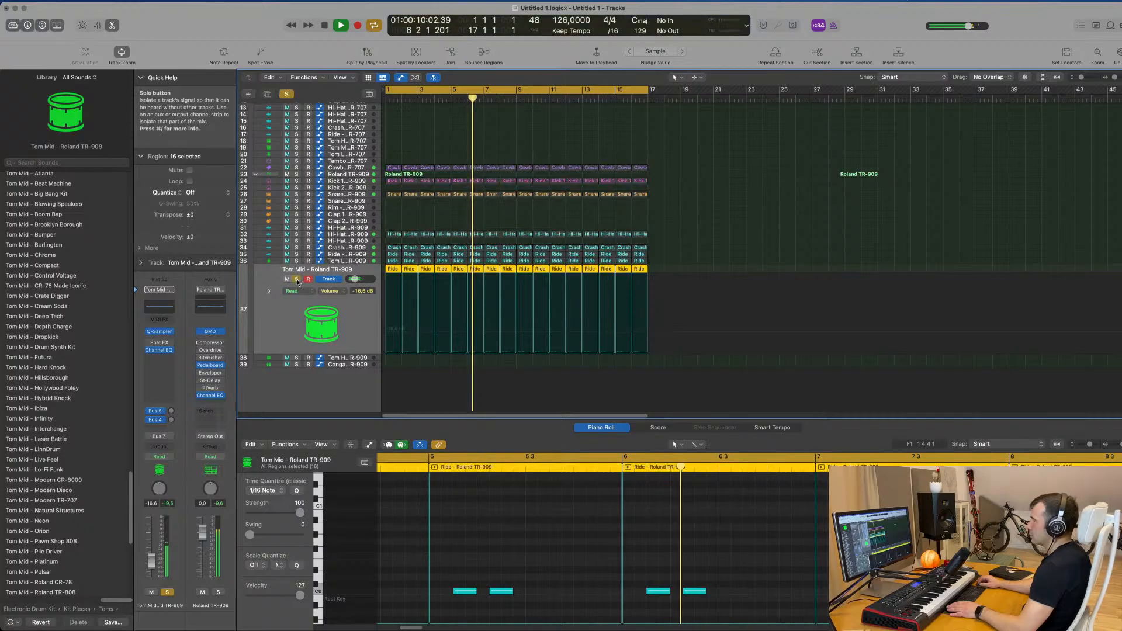
{"action": "left_click", "coordinate": [296, 279]}
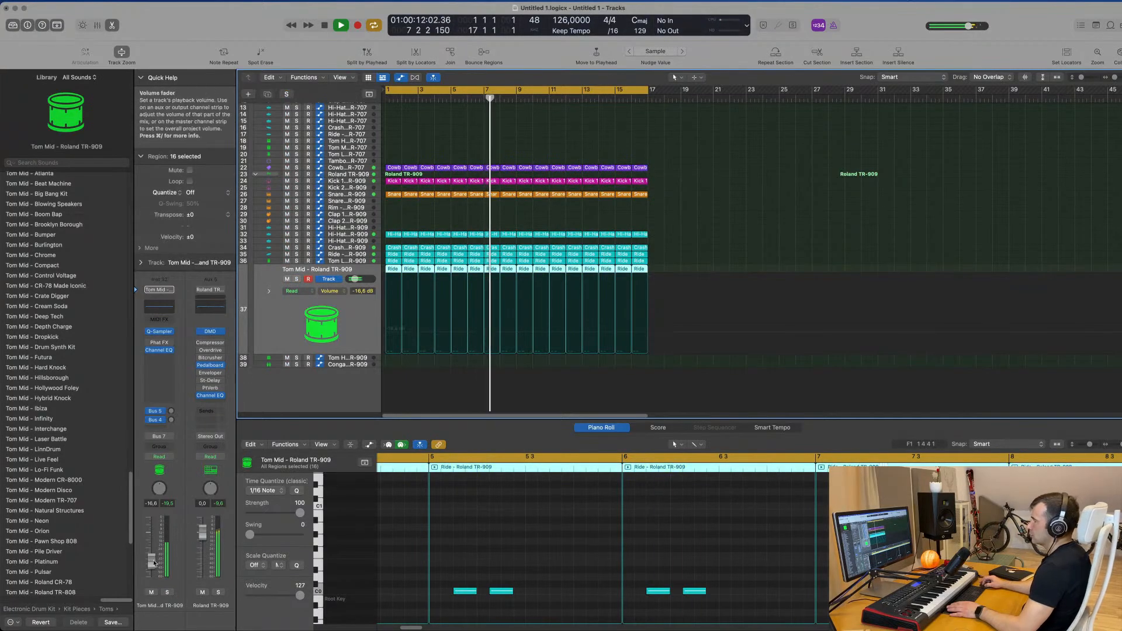
{"action": "left_click", "coordinate": [171, 413]}
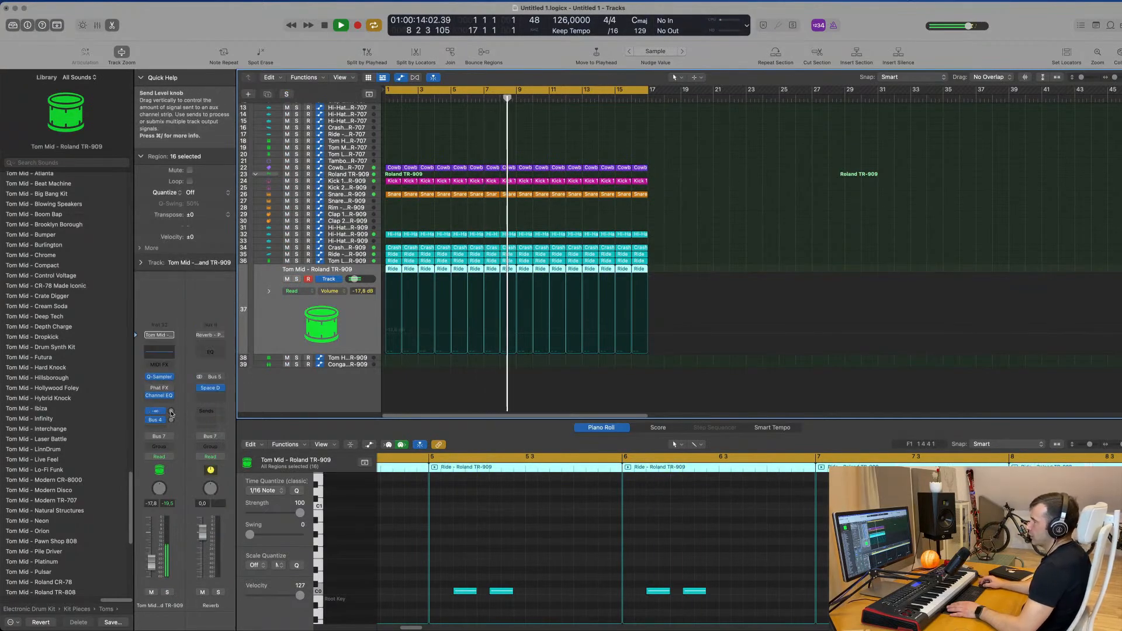
{"action": "left_click_drag", "start_coordinate": [171, 420], "coordinate": [173, 421]}
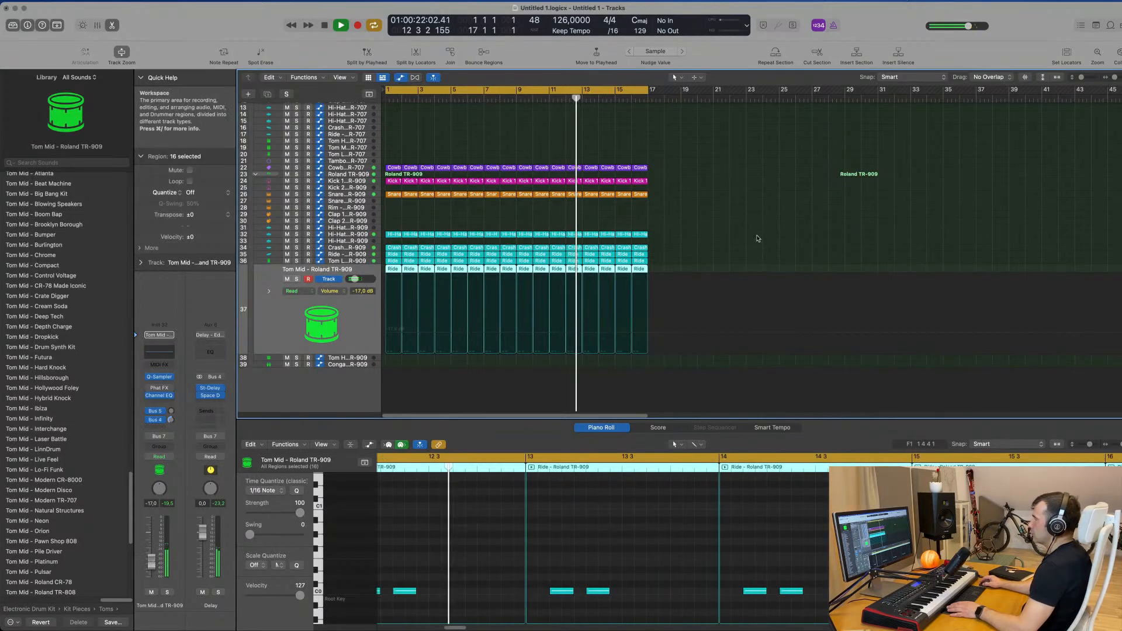
Copy the first TR-909 Kick 1 region to the Modern TR-707 Kick 1 track at bar 1 and play it.
{"action": "scroll", "coordinate": [519, 208], "scroll_direction": "up", "scroll_amount": 5}
{"action": "left_click", "coordinate": [519, 207]}
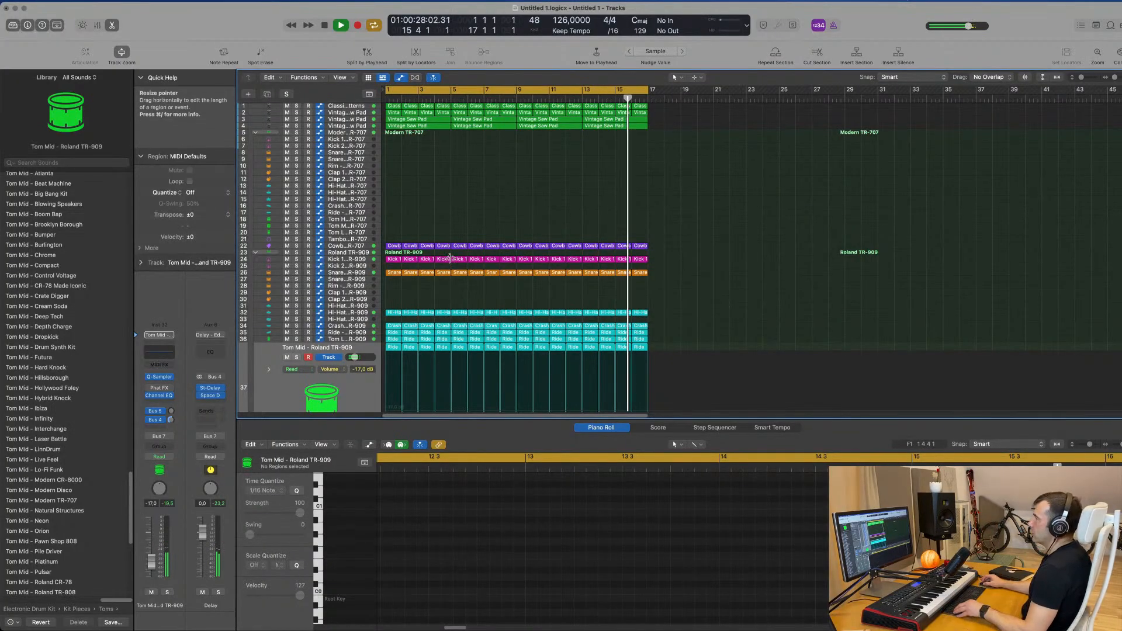
{"action": "left_click", "coordinate": [385, 259]}
{"action": "left_click_drag", "start_coordinate": [390, 259], "coordinate": [396, 142]}
{"action": "key", "text": "space"}
{"action": "left_click", "coordinate": [369, 142]}
{"action": "key", "text": "space"}
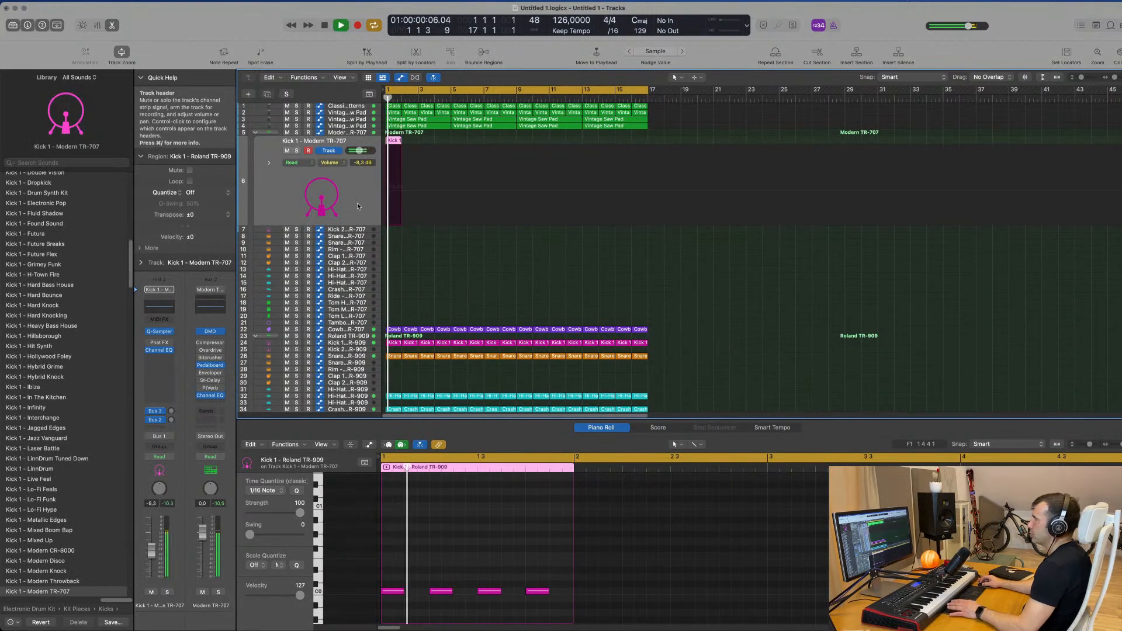
Transpose the copied kick notes up to C1, audition them soloed, and lower the TR-707 Kick 1 volume to -11.6 dB.
{"action": "key", "text": "space"}
{"action": "left_click", "coordinate": [297, 151]}
{"action": "key", "text": "space"}
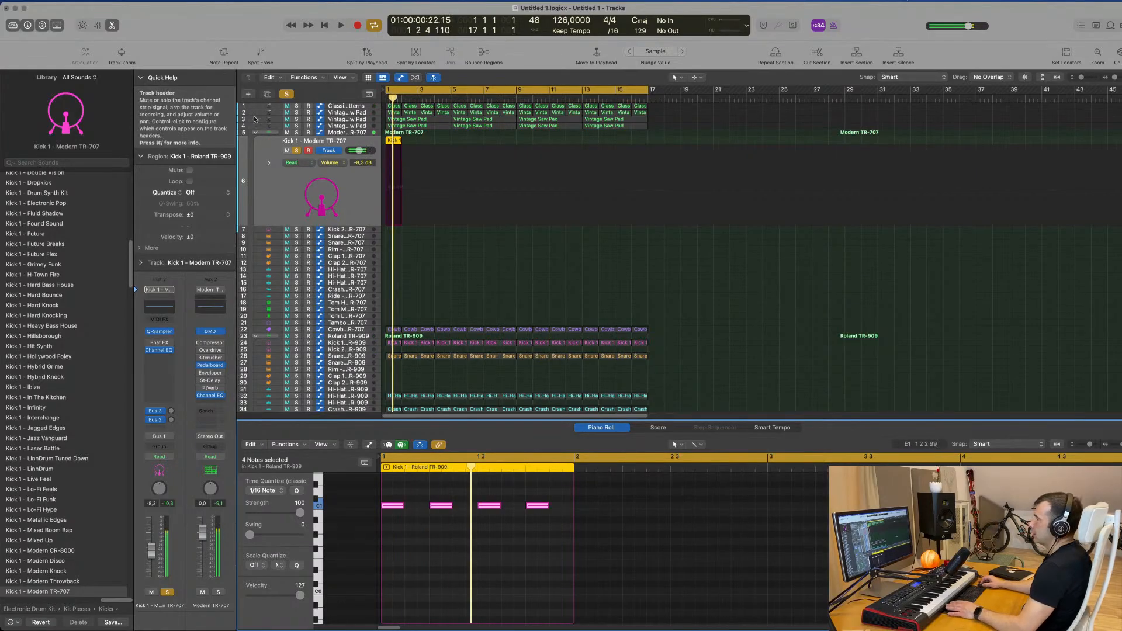
{"action": "left_click", "coordinate": [297, 151]}
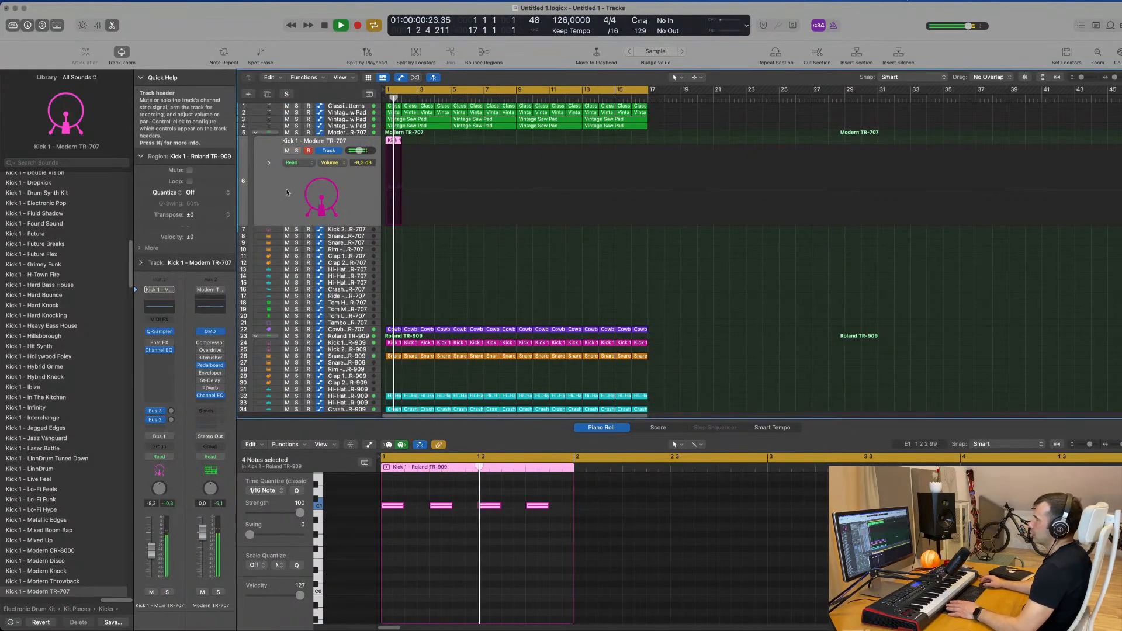
{"action": "key", "text": "space"}
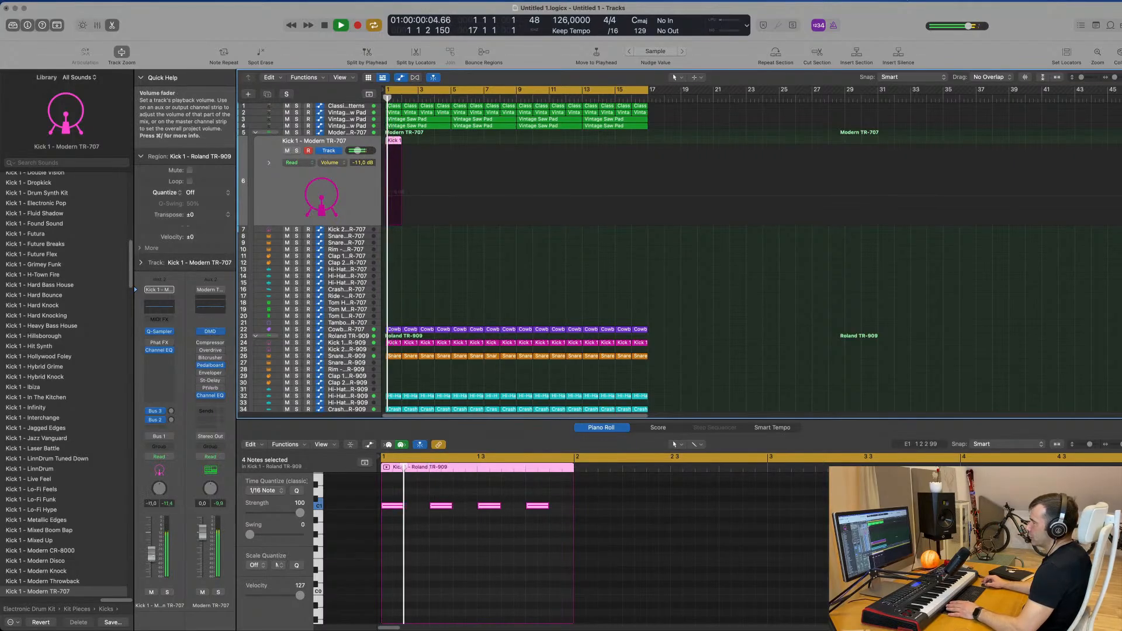
{"action": "key", "text": "space"}
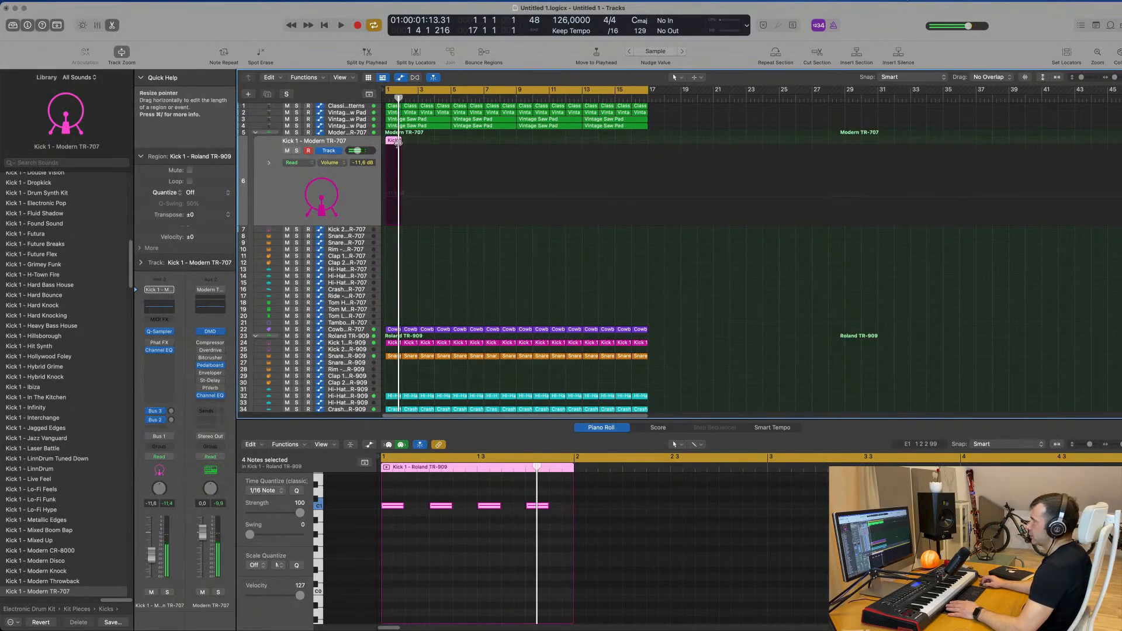
Move the copied kick region from Kick 1 to the Kick 2 - Modern TR-707 track at bar 1 and play it.
{"action": "left_click_drag", "start_coordinate": [392, 186], "coordinate": [390, 230]}
{"action": "key", "text": "space"}
{"action": "key", "text": "space"}
{"action": "key", "text": "space"}
{"action": "key", "text": "Down"}
{"action": "key", "text": "space"}
{"action": "key", "text": "space"}
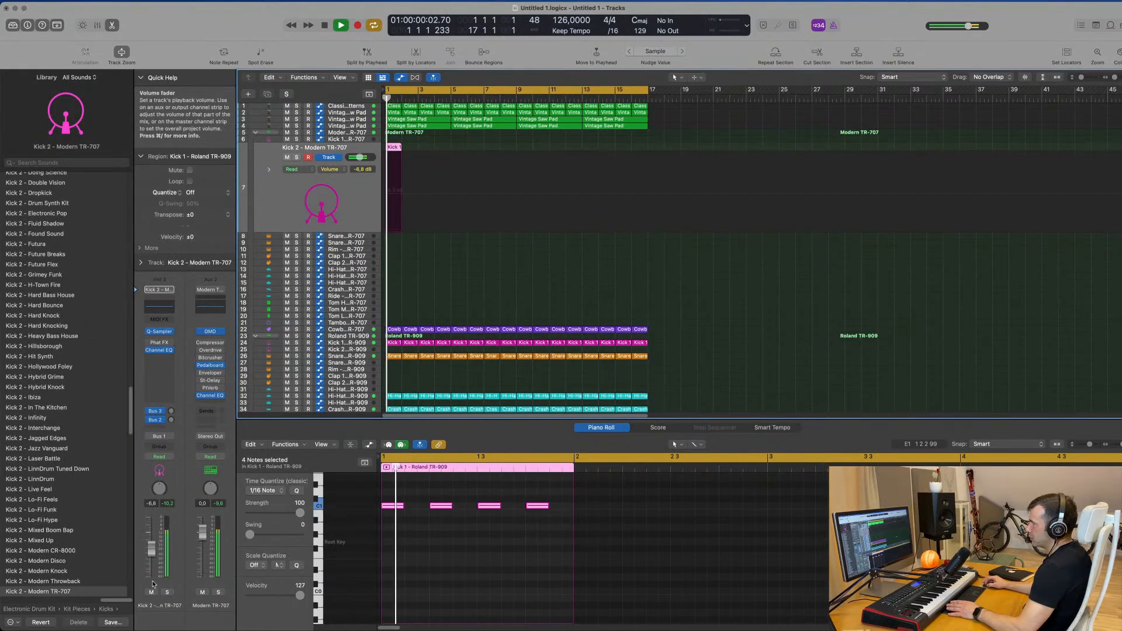
Briefly solo Kick 2 - Modern TR-707, lower its volume to -7.8 dB, and replay the loop from the start.
{"action": "left_click", "coordinate": [167, 593]}
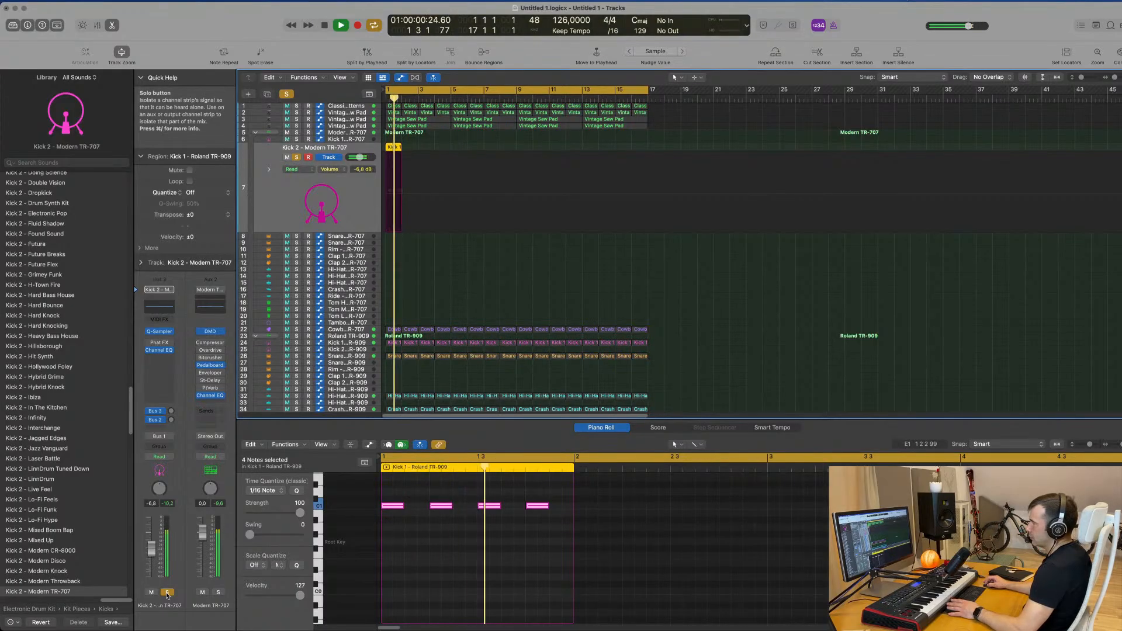
{"action": "left_click", "coordinate": [167, 593]}
{"action": "key", "text": "space"}
{"action": "key", "text": "space"}
{"action": "left_click_drag", "start_coordinate": [152, 549], "coordinate": [151, 552]}
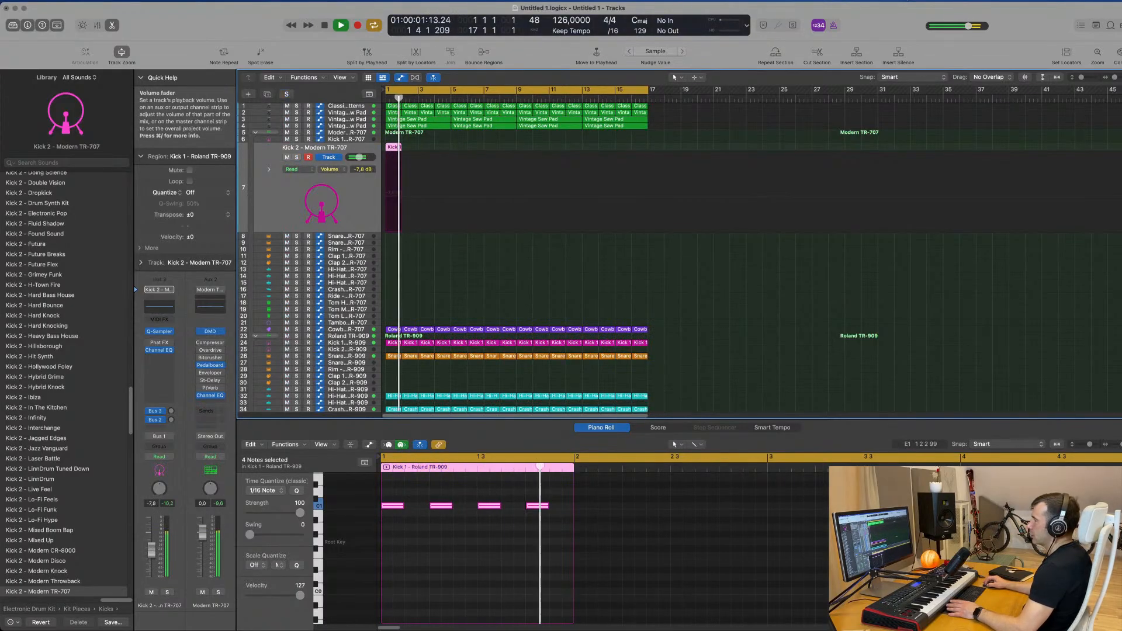
{"action": "key", "text": "space"}
{"action": "key", "text": "space"}
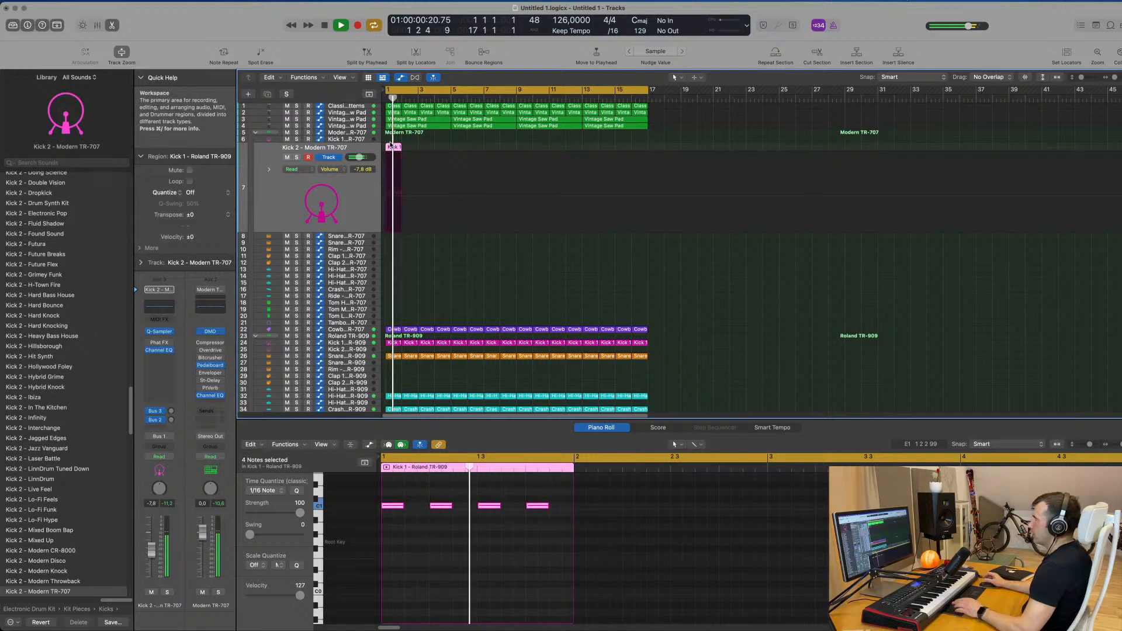
Repeat the one-bar Kick 2 - Modern TR-707 region until it fills all 16 bars, and select all regions on that track.
{"action": "key", "text": "super+r"}
{"action": "key", "text": "super+r"}
{"action": "key", "text": "super+r"}
{"action": "key", "text": "super+r"}
{"action": "key", "text": "super+r"}
{"action": "key", "text": "super+r"}
{"action": "key", "text": "super+r"}
{"action": "key", "text": "super+r"}
{"action": "key", "text": "super+r"}
{"action": "key", "text": "super+r"}
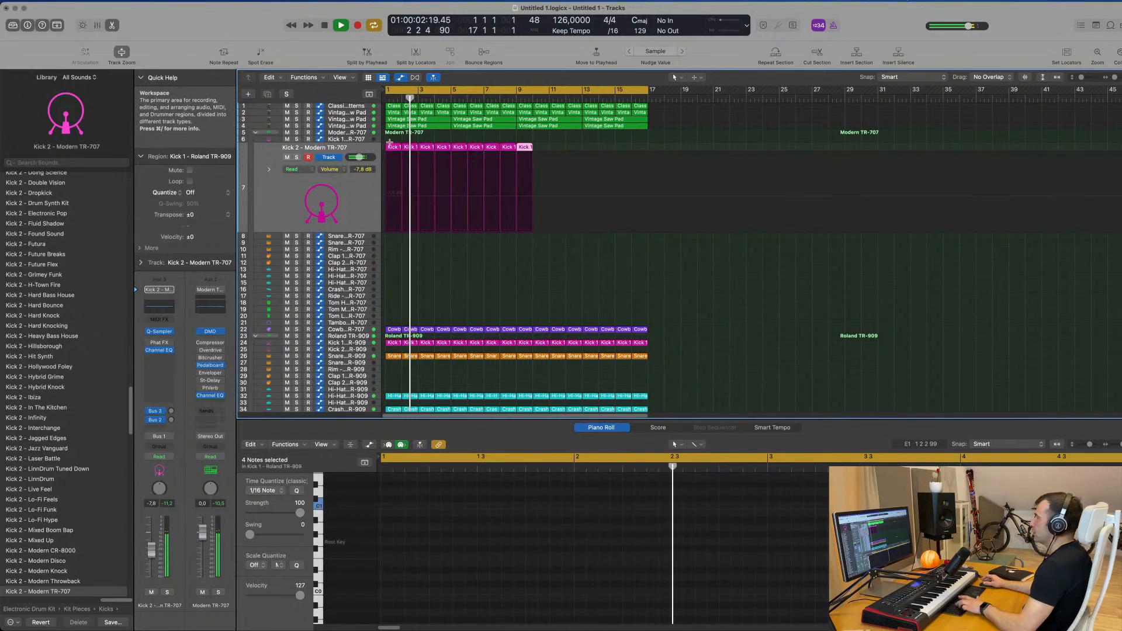
{"action": "key", "text": "super+r"}
{"action": "key", "text": "super+r"}
{"action": "key", "text": "super+r"}
{"action": "key", "text": "super+r"}
{"action": "key", "text": "super+r"}
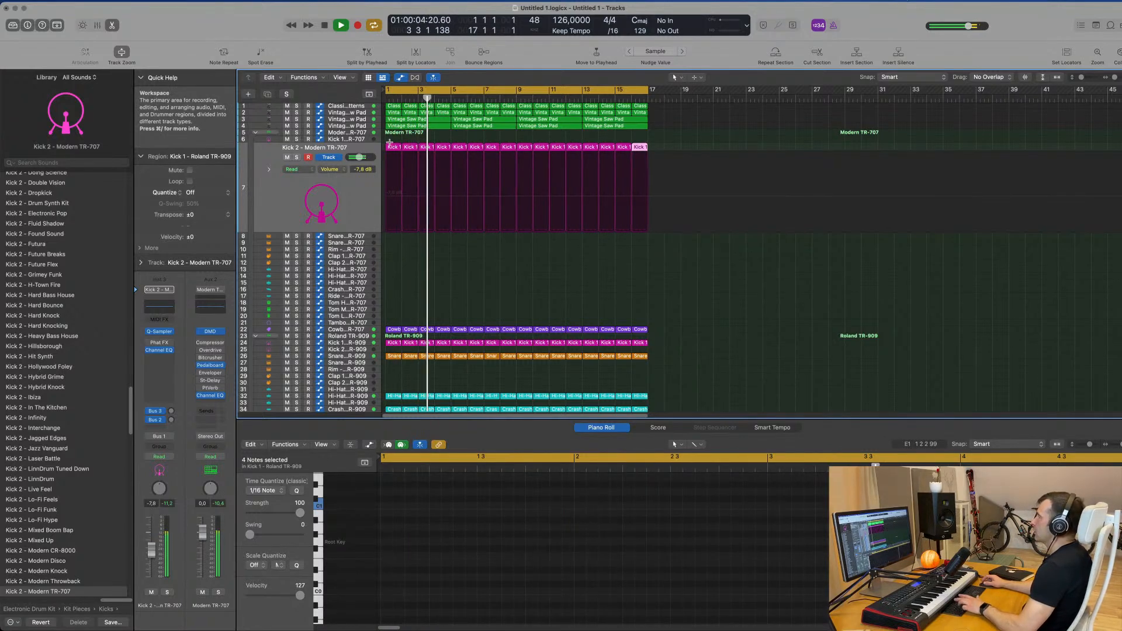
{"action": "left_click", "coordinate": [336, 203]}
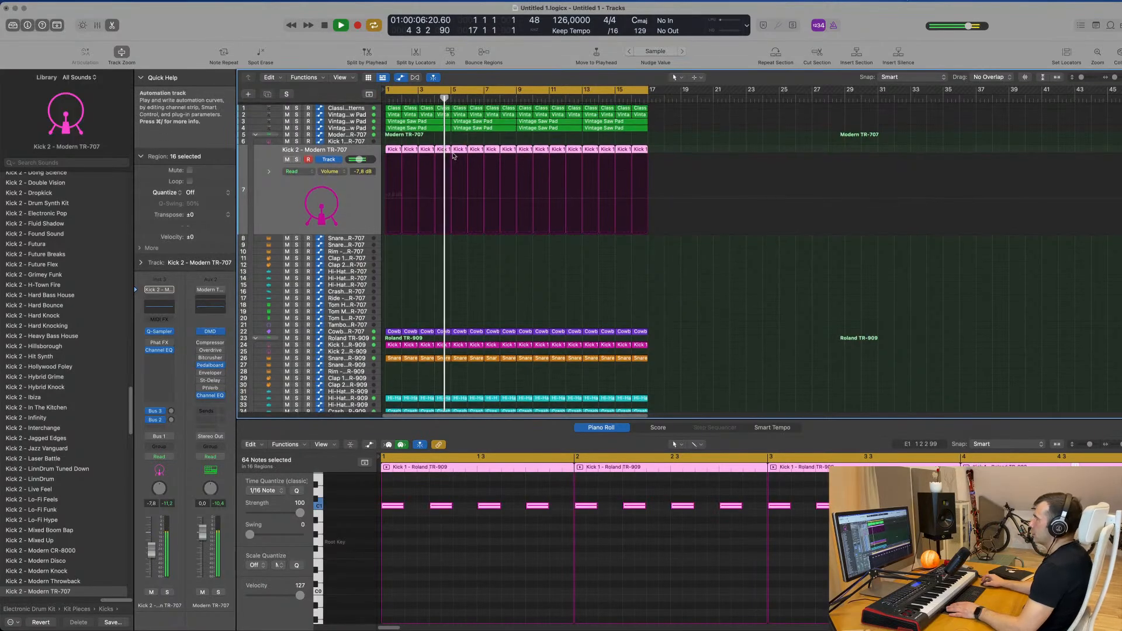
{"action": "scroll", "coordinate": [390, 138], "scroll_direction": "up", "scroll_amount": 5}
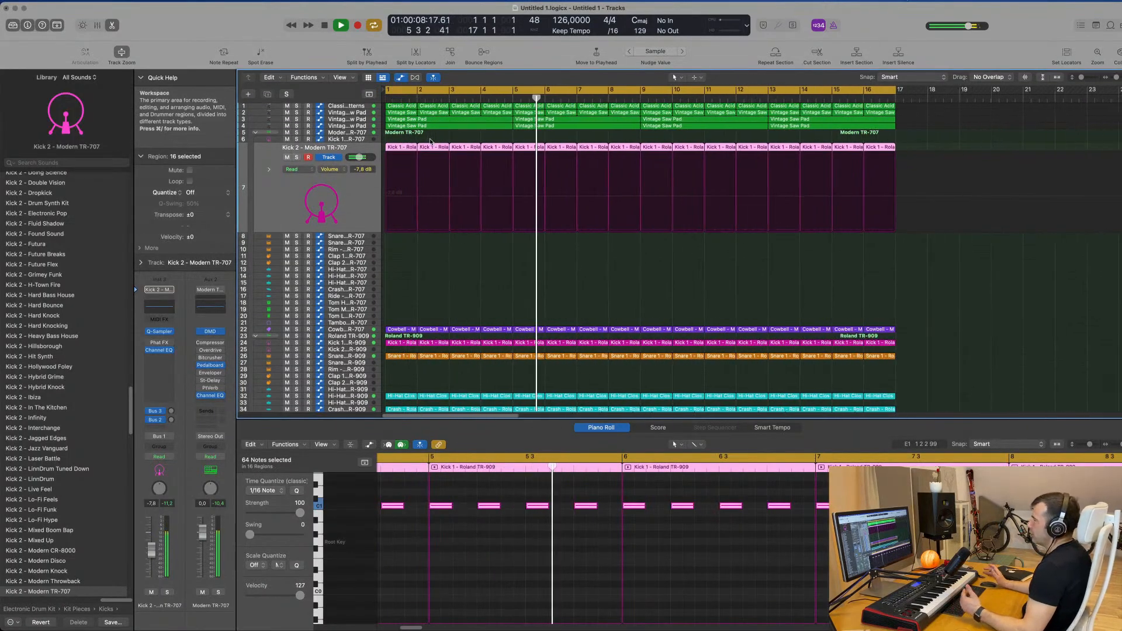
{"action": "left_click", "coordinate": [884, 1]}
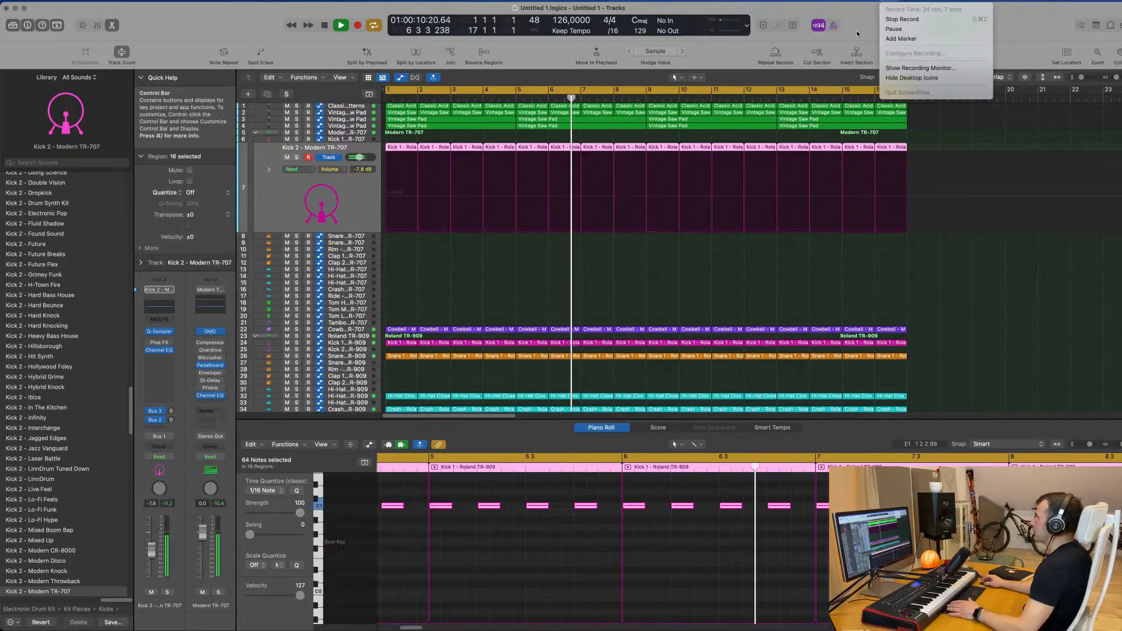
{"action": "left_click", "coordinate": [857, 33]}
{"action": "scroll", "coordinate": [750, 172], "scroll_direction": "up", "scroll_amount": 5}
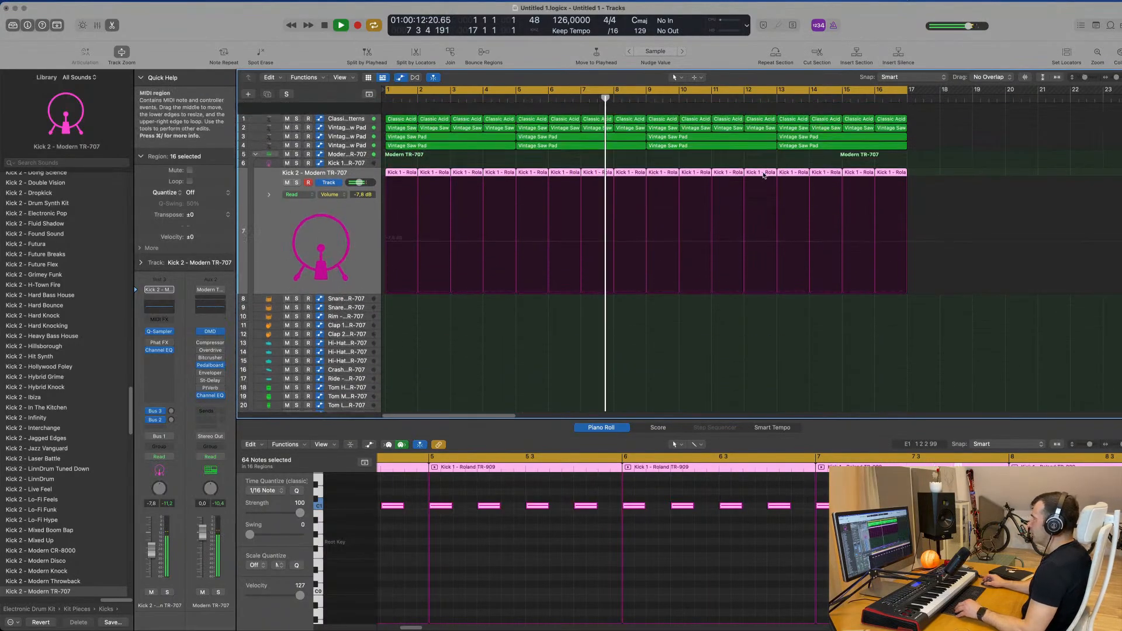
{"action": "scroll", "coordinate": [749, 172], "scroll_direction": "down", "scroll_amount": 6}
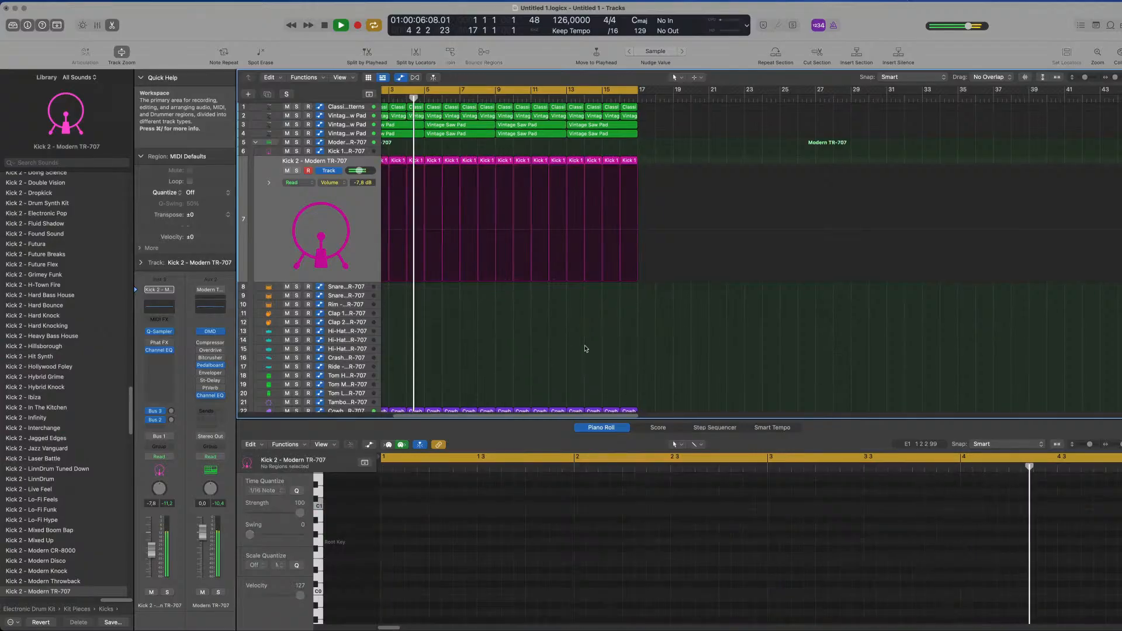
{"action": "scroll", "coordinate": [586, 348], "scroll_direction": "down", "scroll_amount": 5}
{"action": "scroll", "coordinate": [638, 301], "scroll_direction": "up", "scroll_amount": 1}
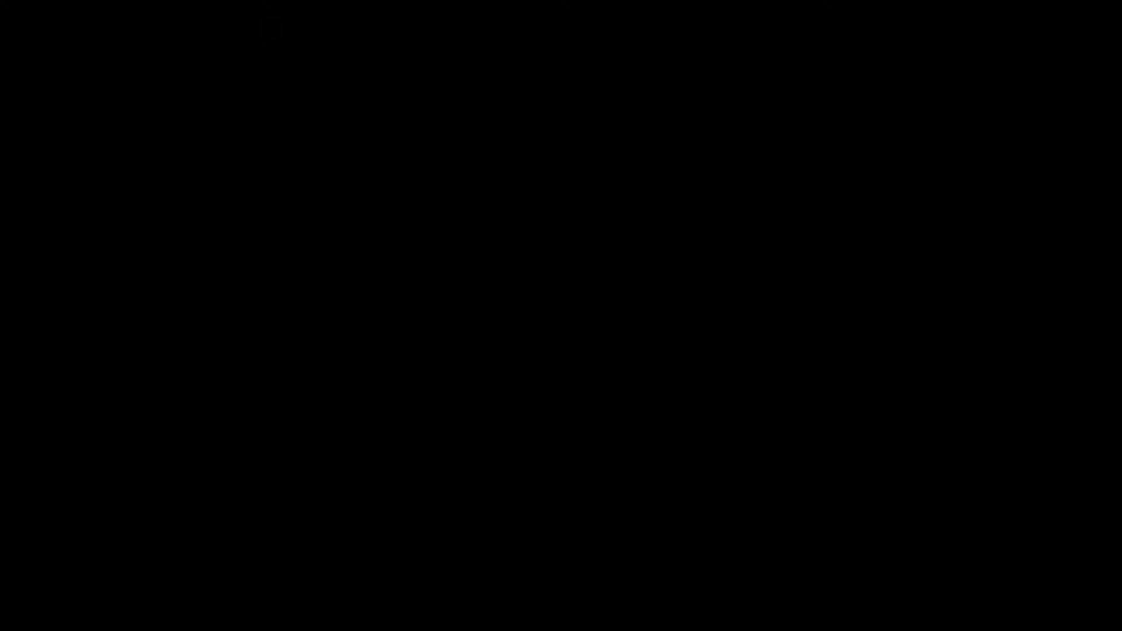